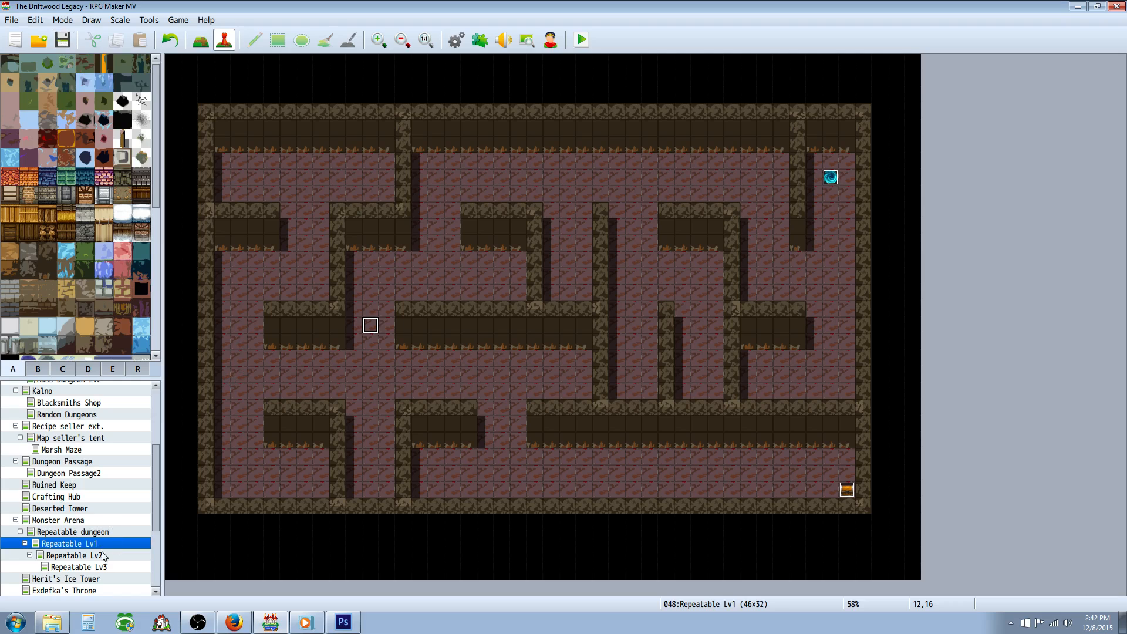
# Look through the Repeatable Lv1, Repeatable Lv2 and Repeatable Lv3 dungeon maps.
pyautogui.click(96, 559)
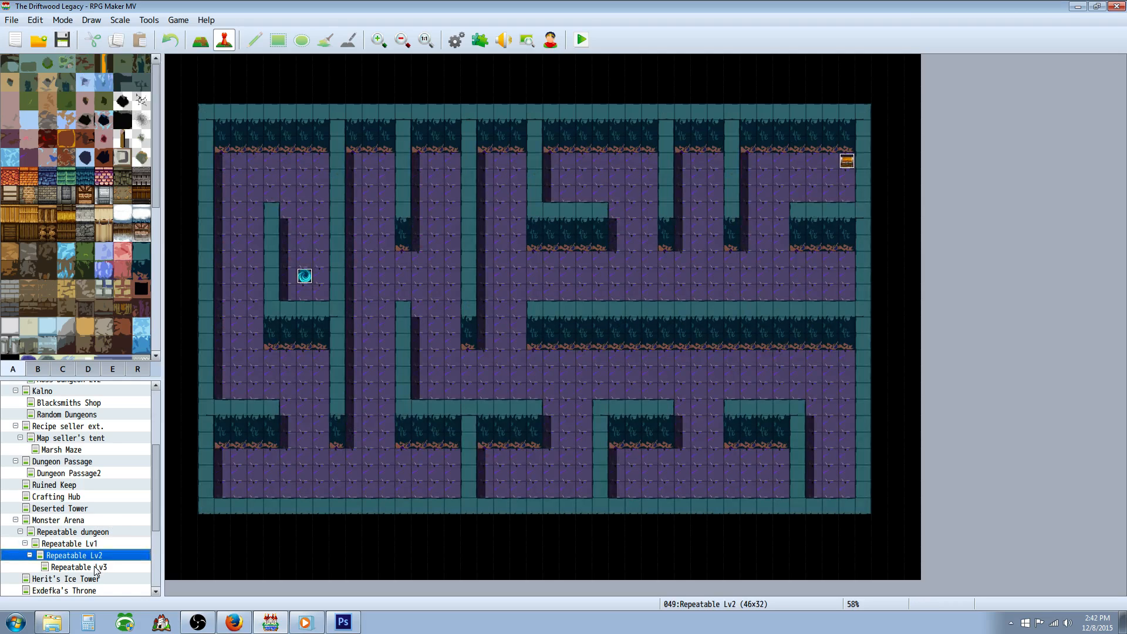
pyautogui.click(96, 568)
pyautogui.click(98, 557)
pyautogui.click(97, 546)
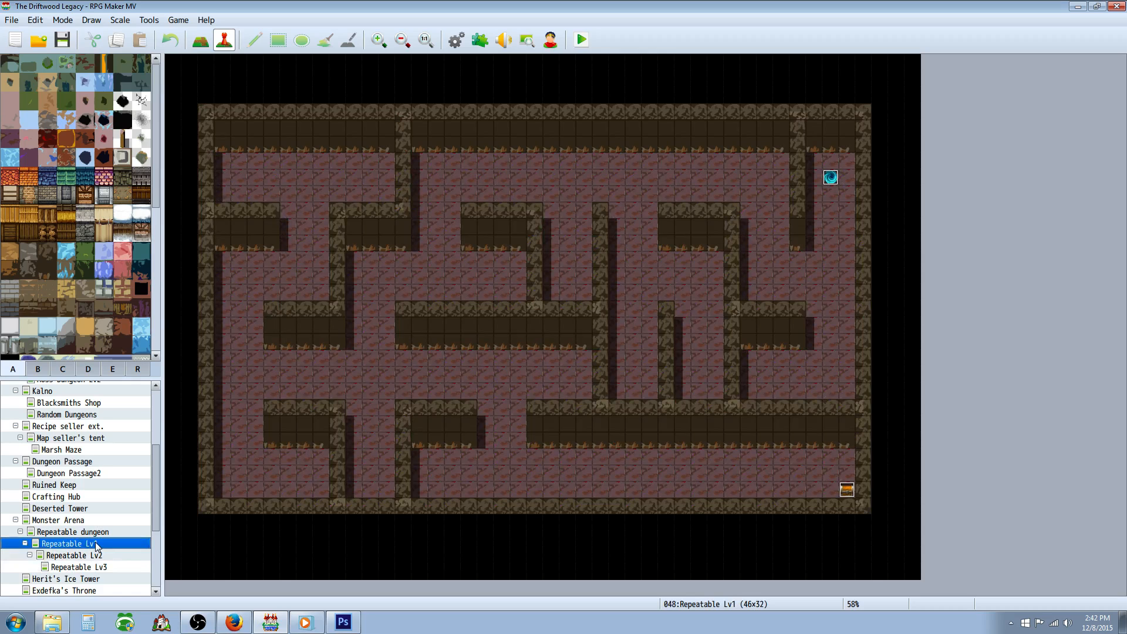
pyautogui.scroll(-1, 97, 547)
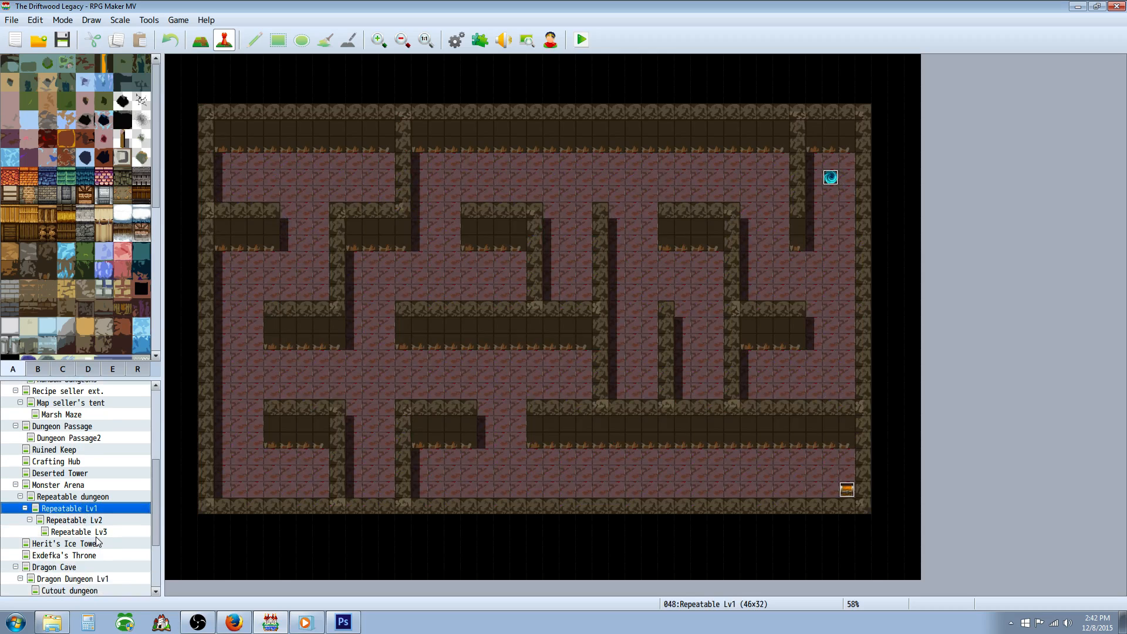
pyautogui.click(97, 535)
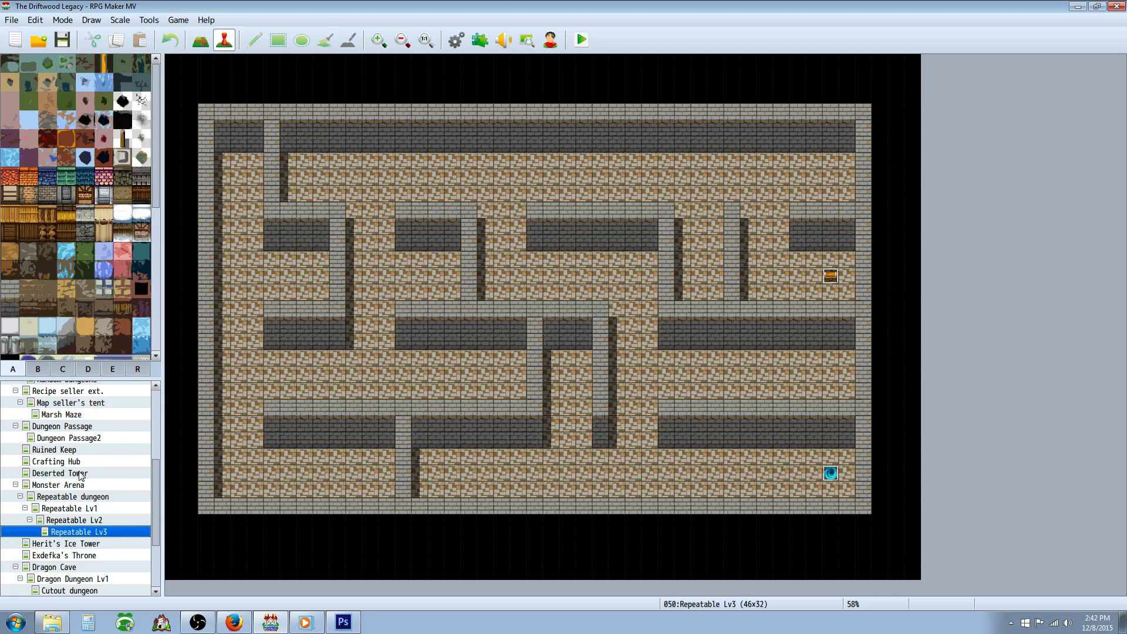
# Copy the Repeatable Lv3 map and paste the duplicate beneath it in the map tree.
pyautogui.rightClick(108, 530)
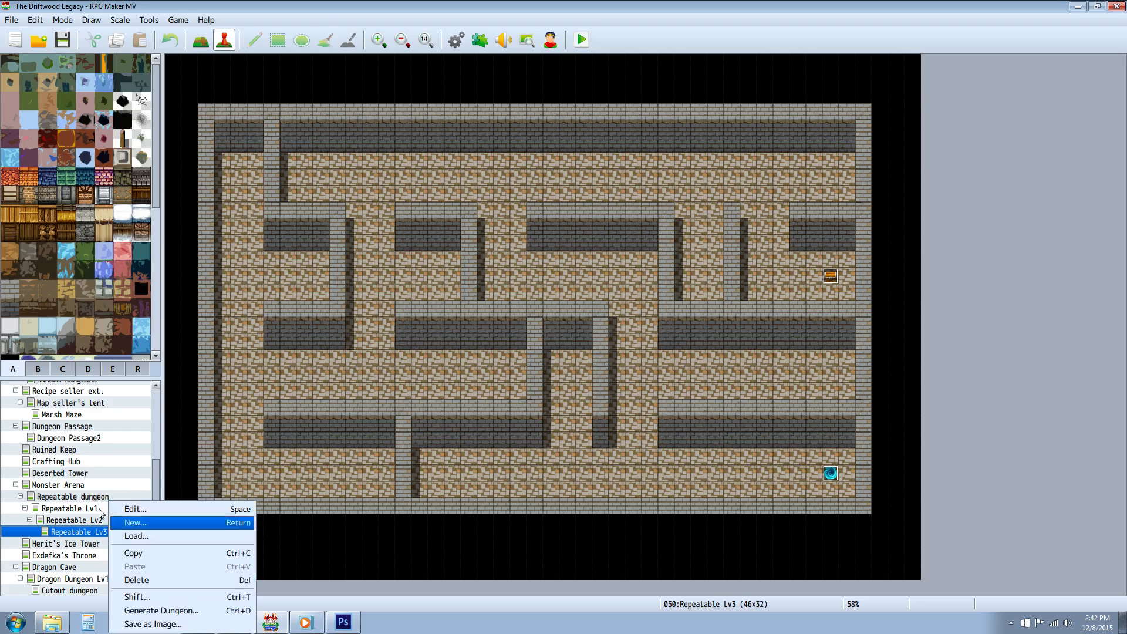
pyautogui.click(75, 533)
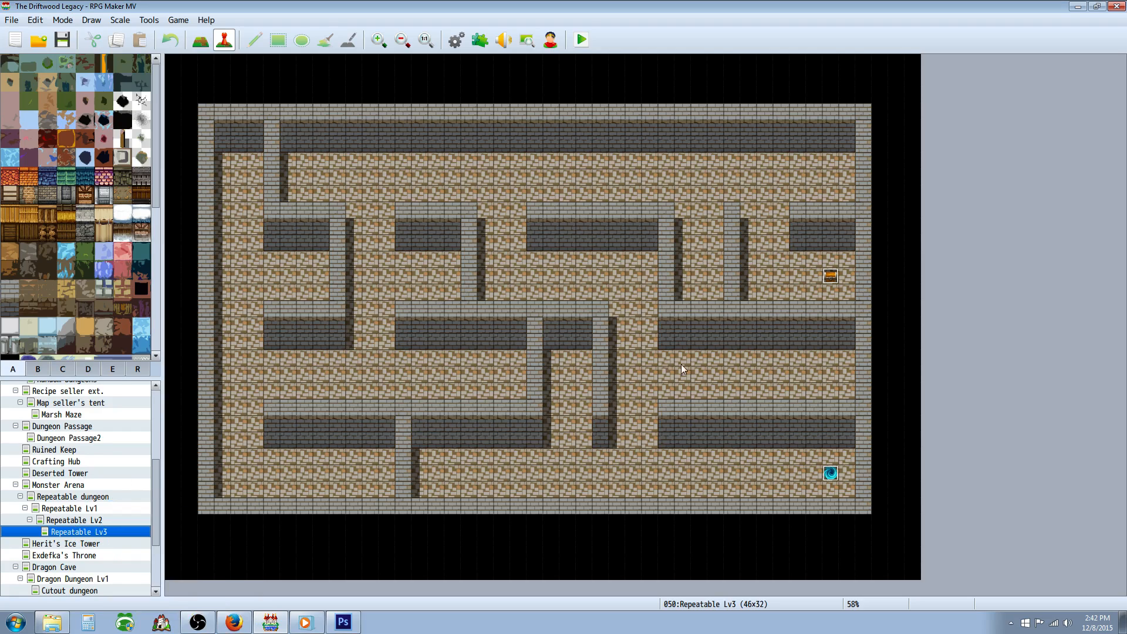
pyautogui.rightClick(82, 533)
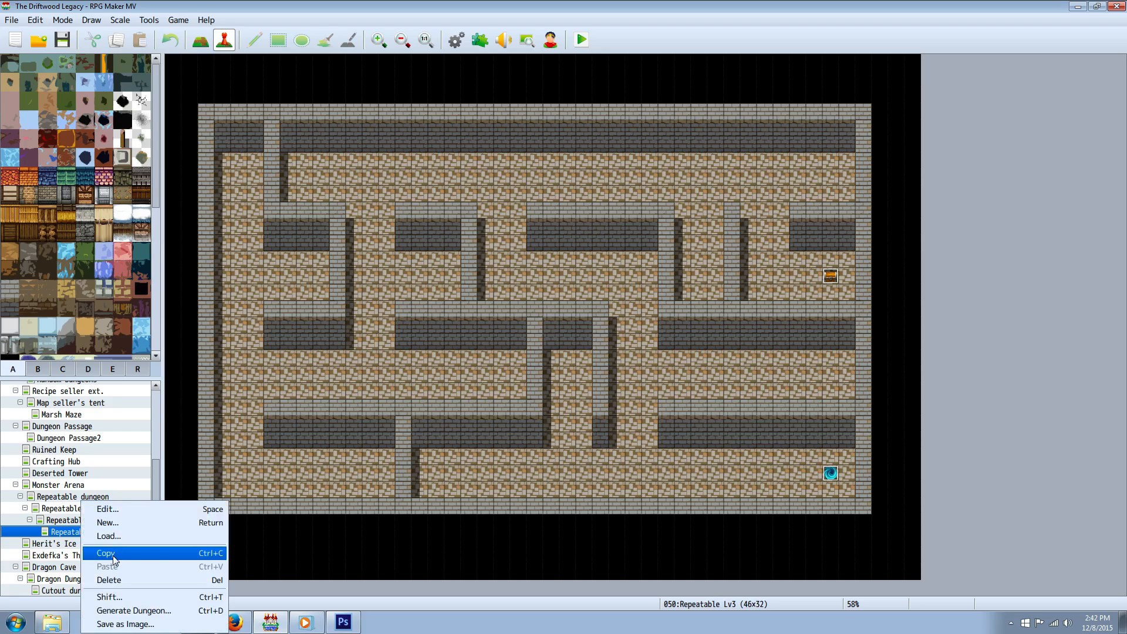
pyautogui.click(114, 555)
pyautogui.rightClick(91, 533)
pyautogui.click(117, 566)
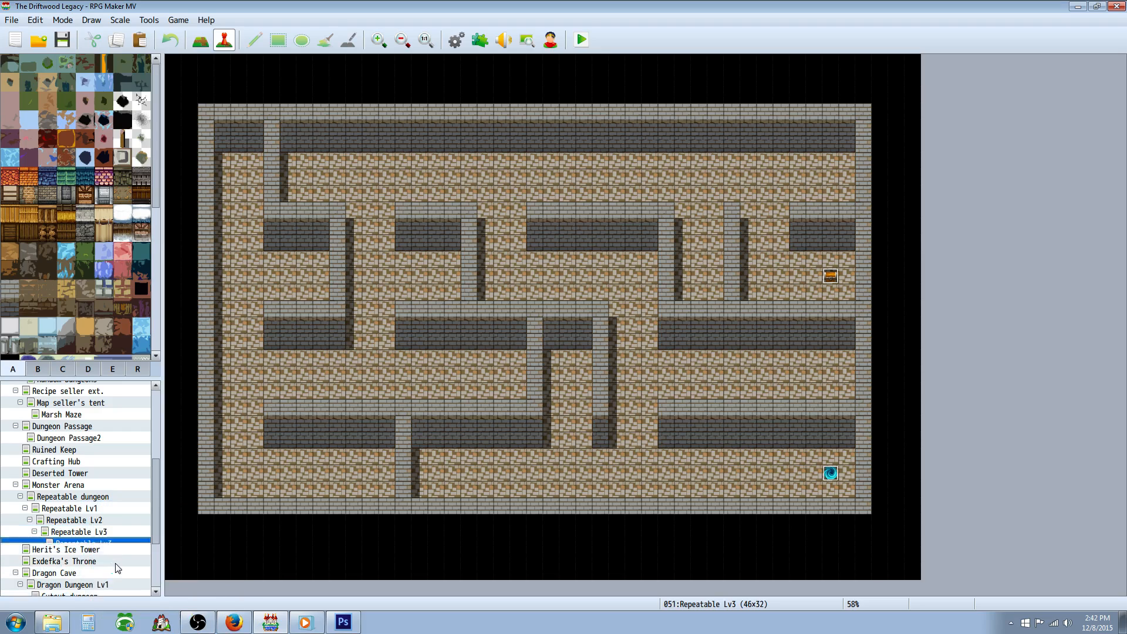
# Rename the pasted map as Repeatable Lv4 in its map properties.
pyautogui.rightClick(104, 544)
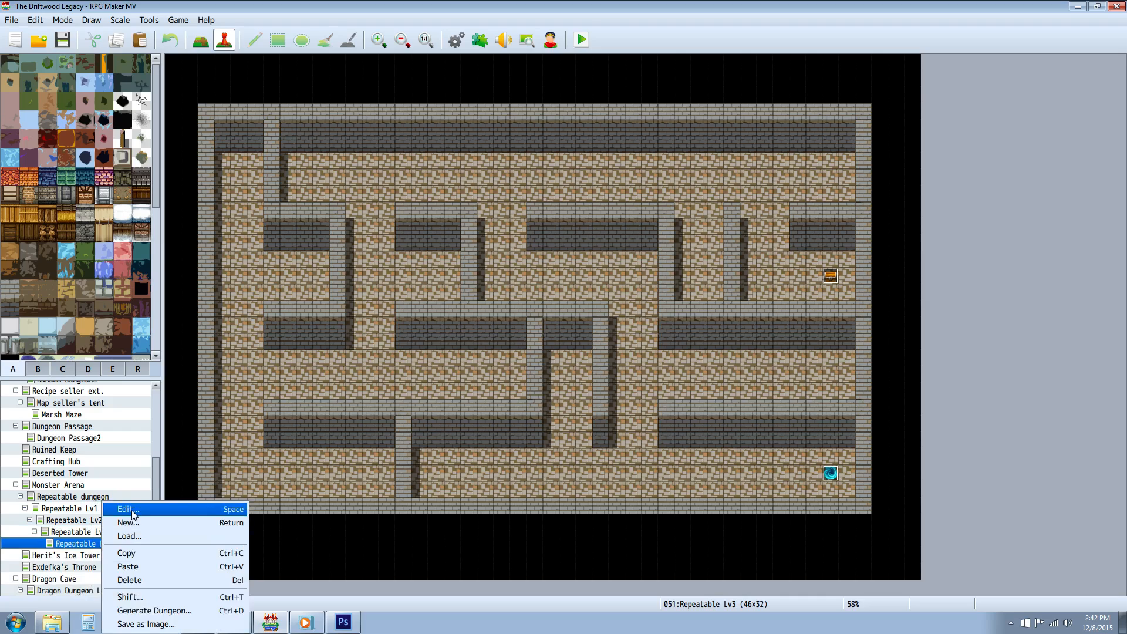
pyautogui.click(132, 515)
pyautogui.click(416, 176)
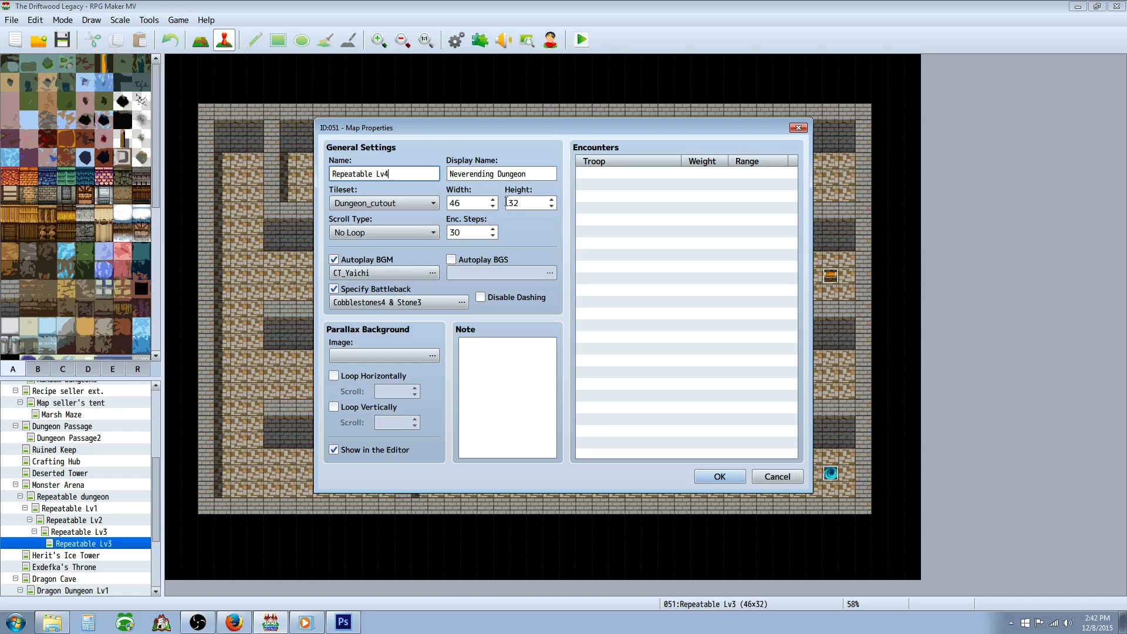
pyautogui.doubleClick(481, 233)
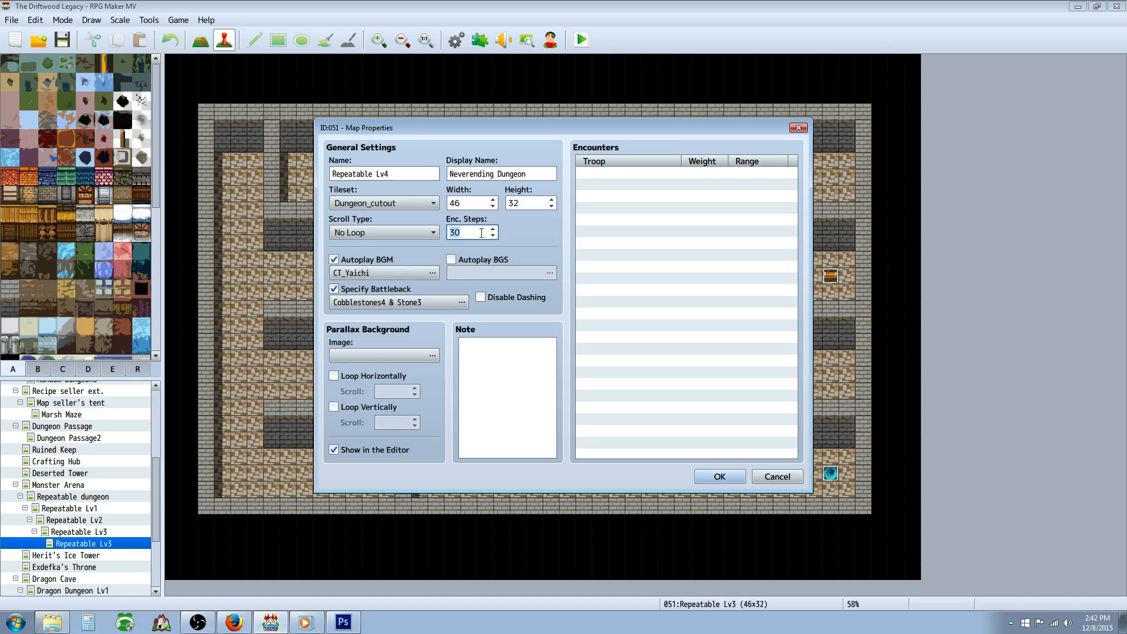
pyautogui.click(720, 477)
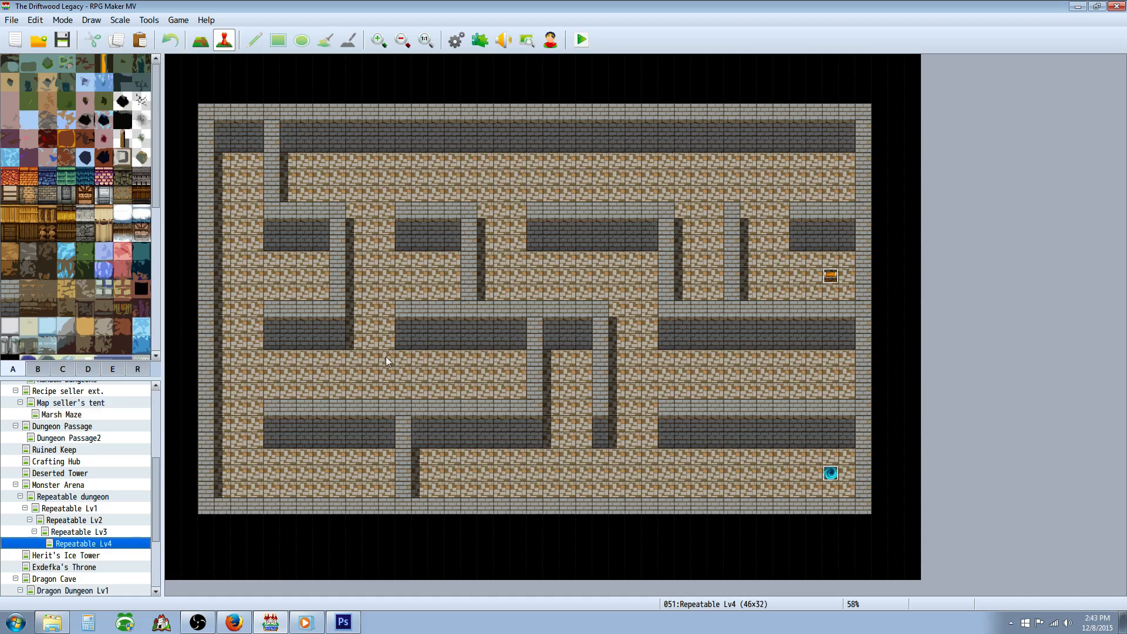
# Examine both pages of the treasure chest event, checking the random loot common event and the Random Dungeon Loot1 switch.
pyautogui.rightClick(837, 275)
pyautogui.click(849, 287)
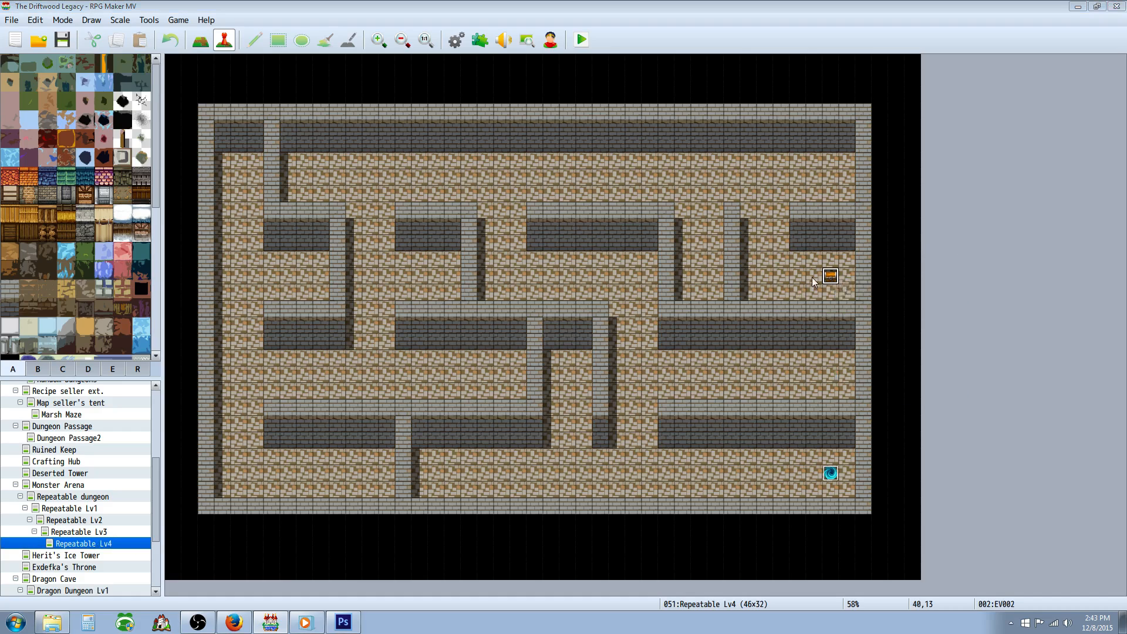
pyautogui.click(593, 267)
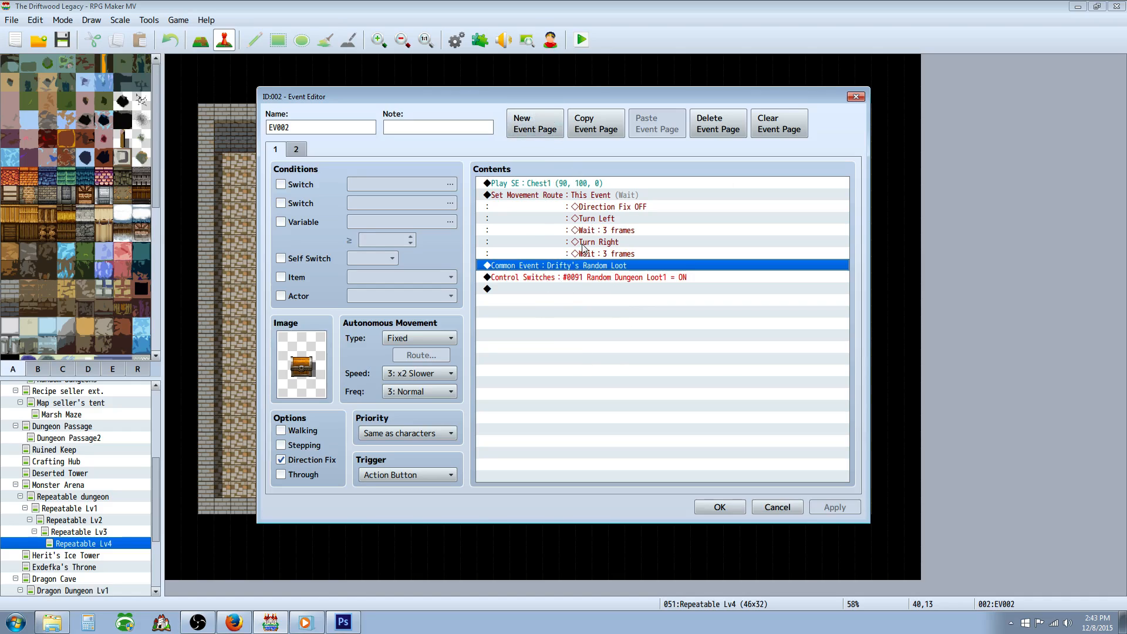
pyautogui.click(561, 279)
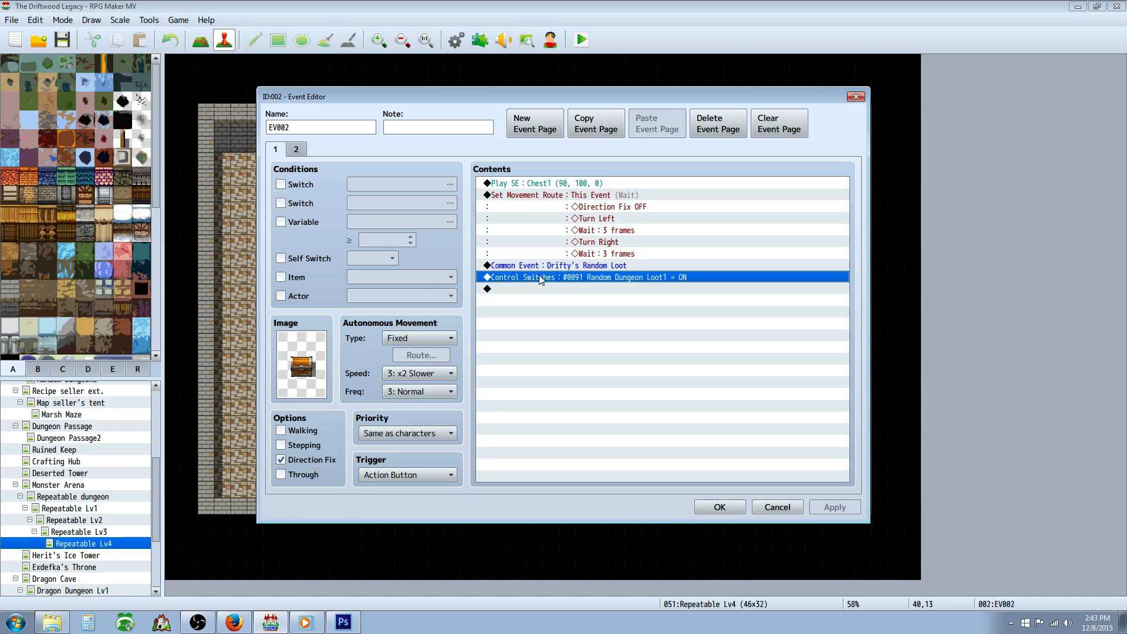
pyautogui.click(296, 150)
pyautogui.click(276, 150)
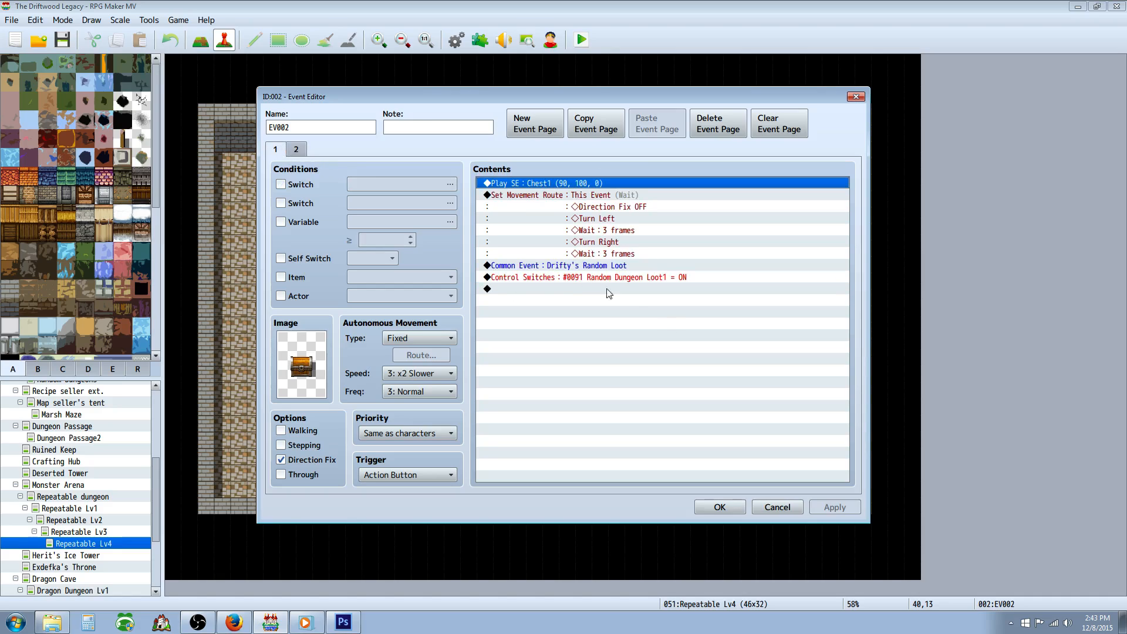
pyautogui.click(578, 278)
pyautogui.click(297, 150)
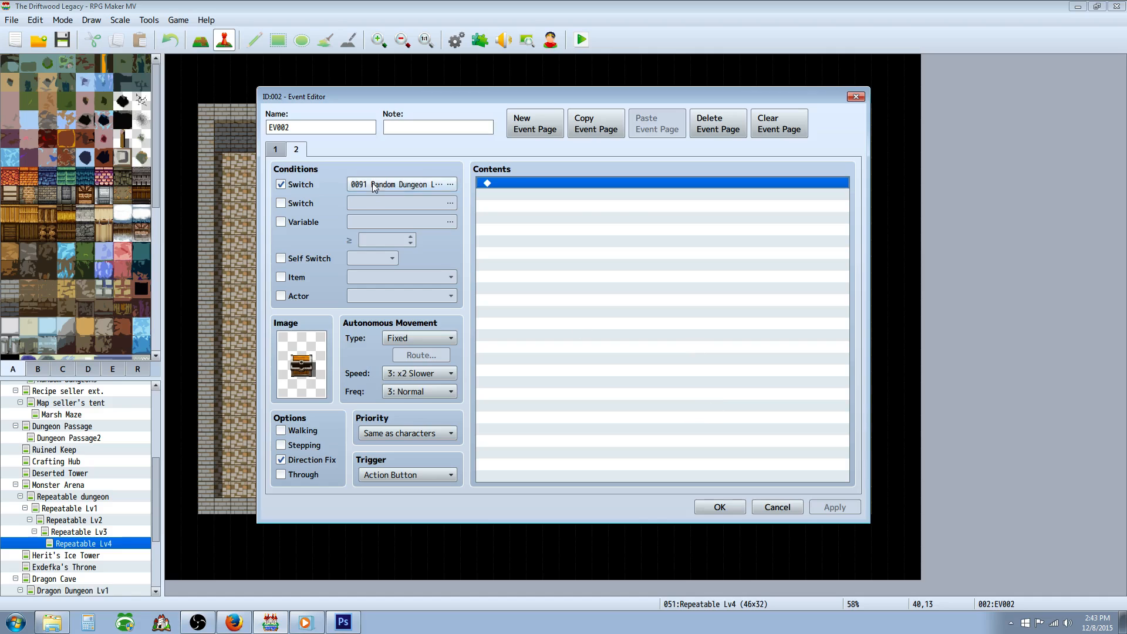
pyautogui.click(277, 154)
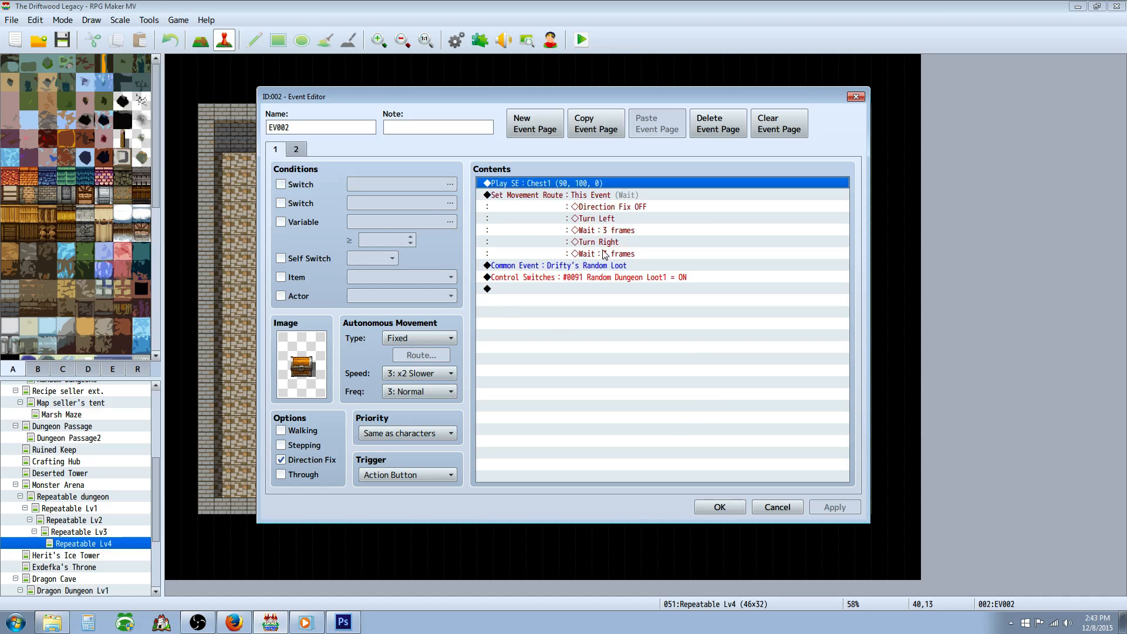
pyautogui.click(720, 508)
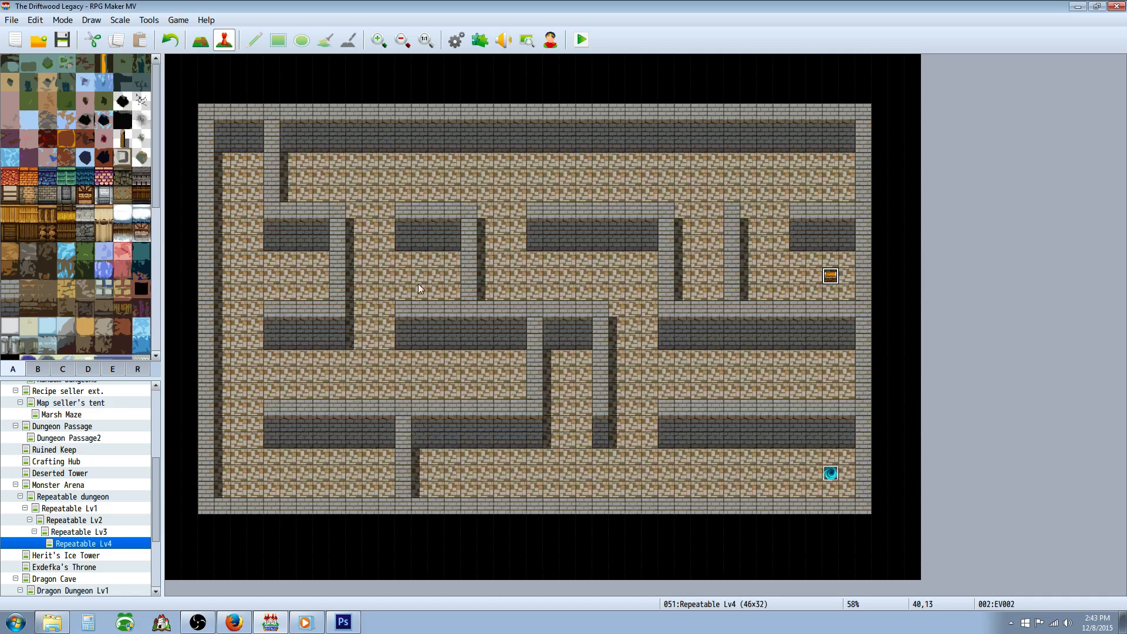
# Examine the portal event's Show Choices command and the commands under its Next Level and Exit Dungeon branches.
pyautogui.rightClick(832, 470)
pyautogui.click(848, 478)
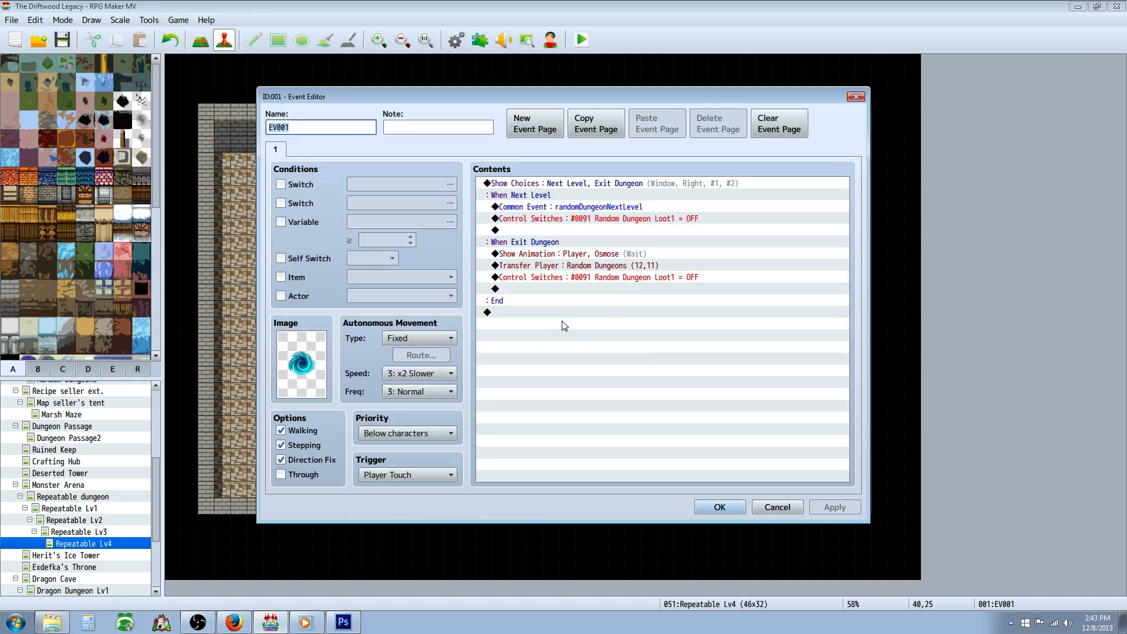
pyautogui.click(550, 183)
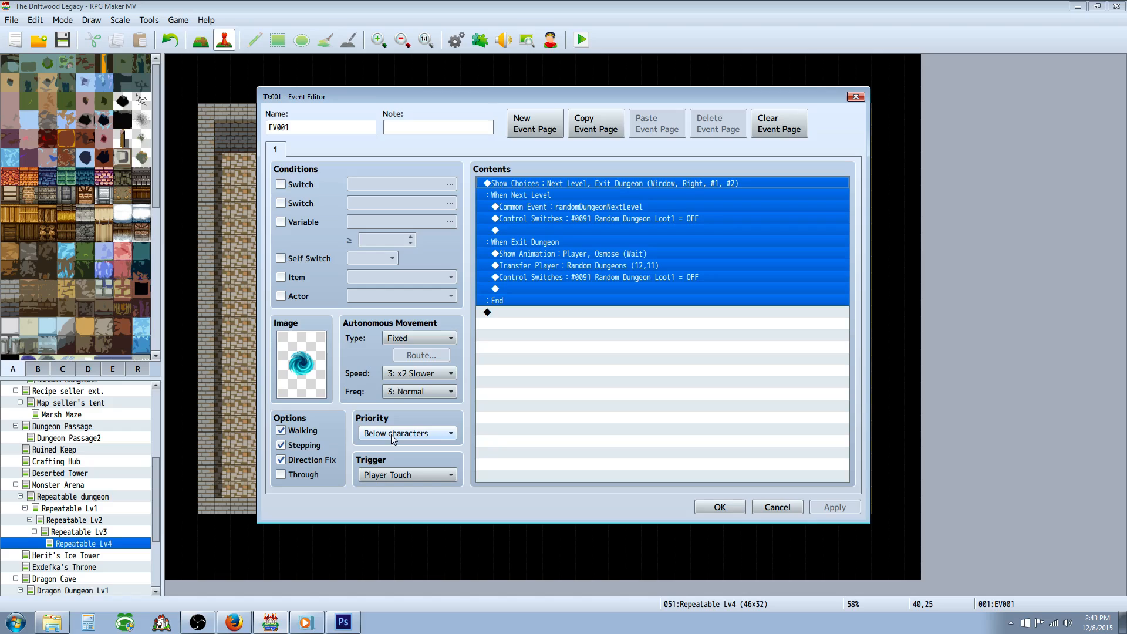
pyautogui.click(592, 314)
pyautogui.click(537, 183)
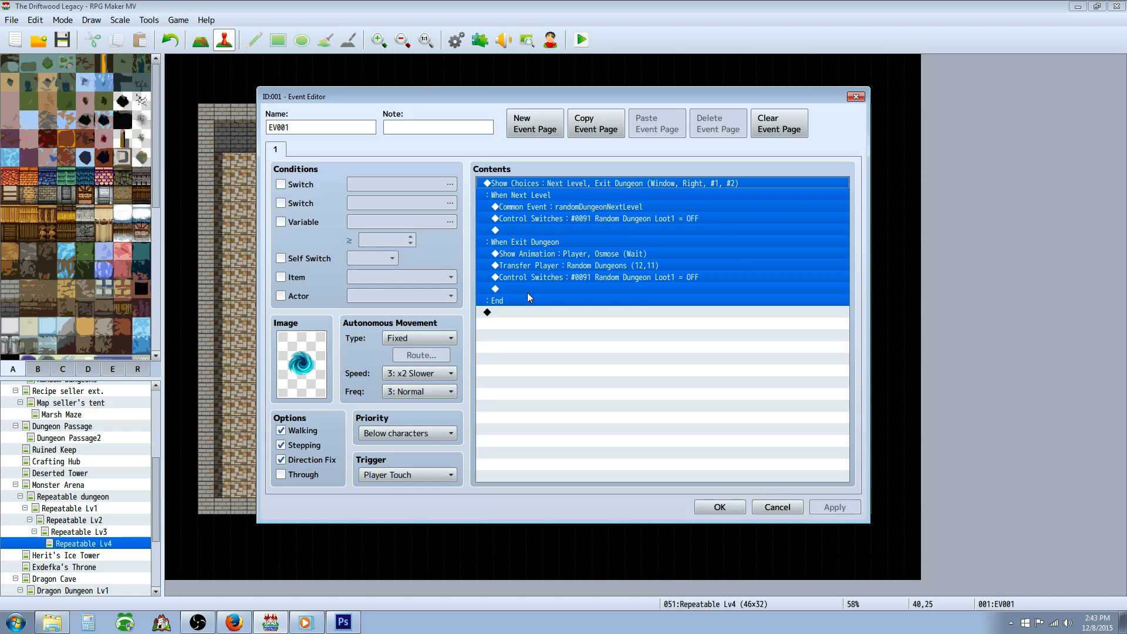
pyautogui.click(567, 207)
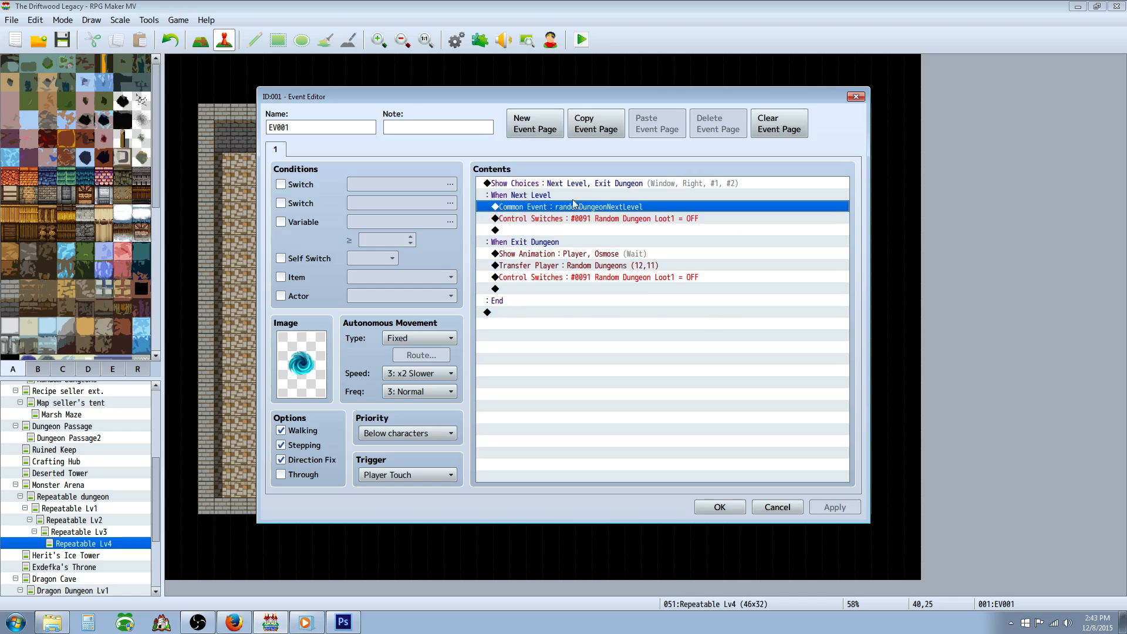
pyautogui.click(574, 222)
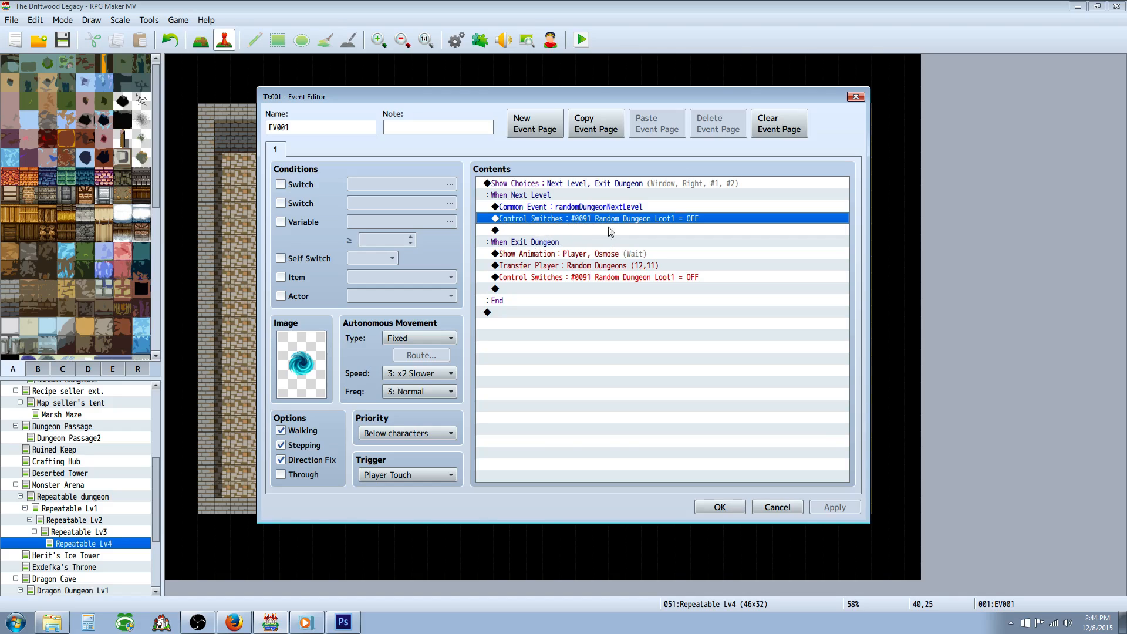
pyautogui.click(559, 251)
pyautogui.click(561, 241)
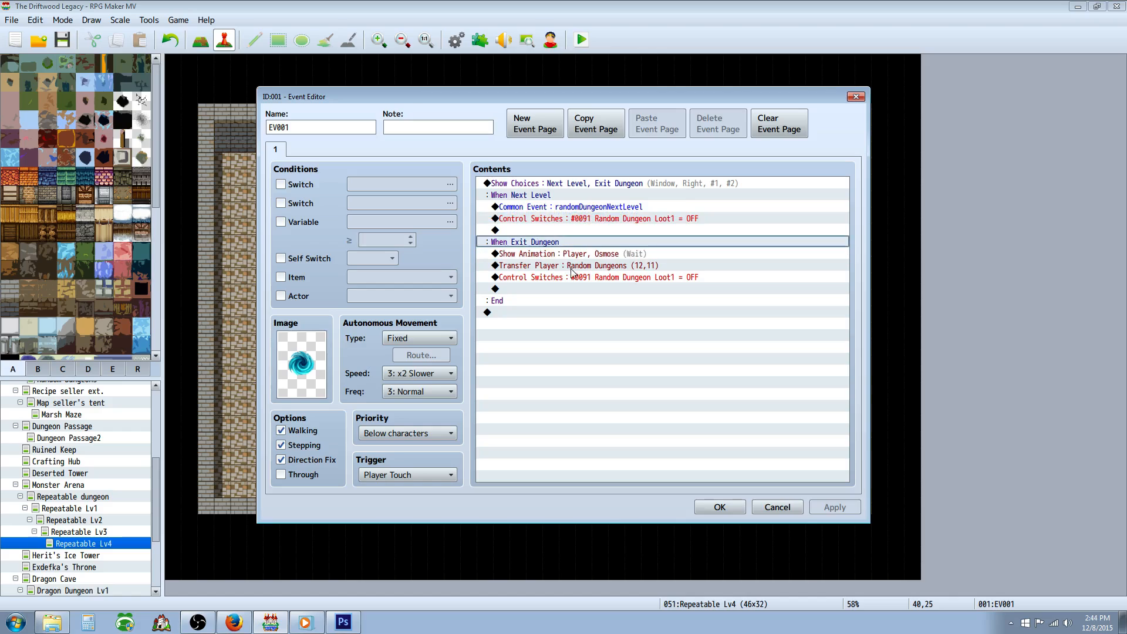
pyautogui.click(568, 255)
pyautogui.click(568, 265)
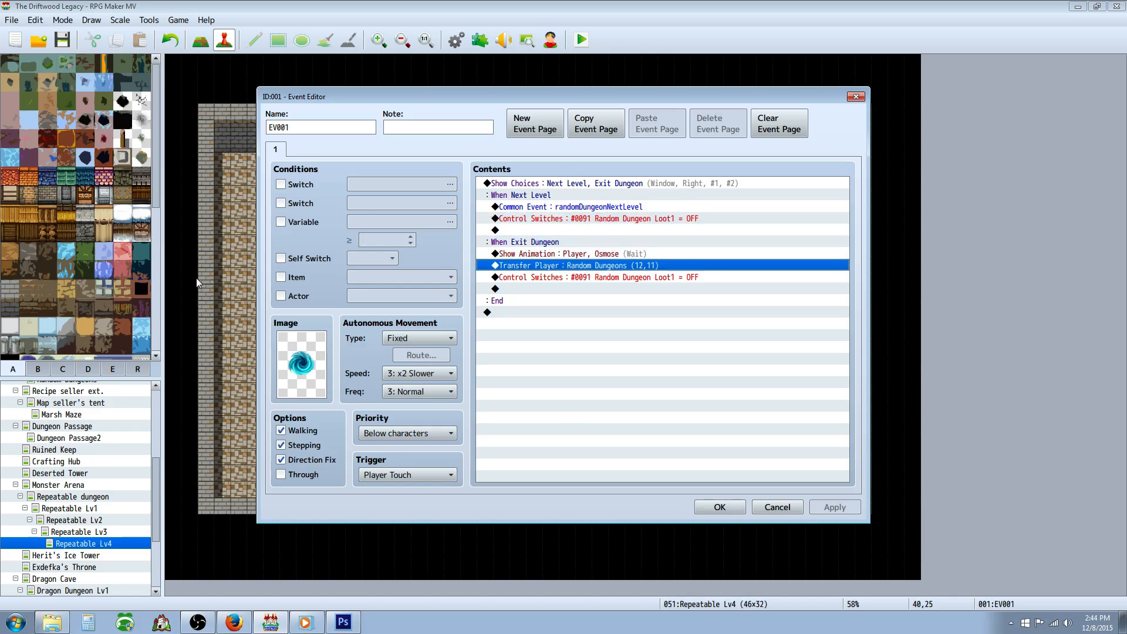
pyautogui.click(571, 277)
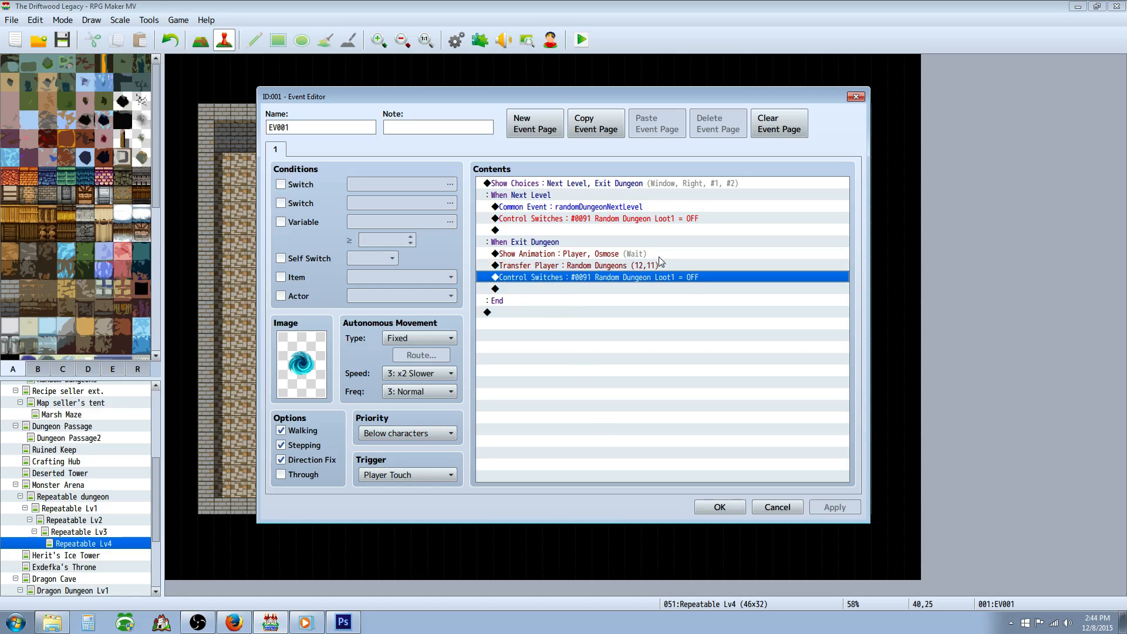
pyautogui.click(720, 507)
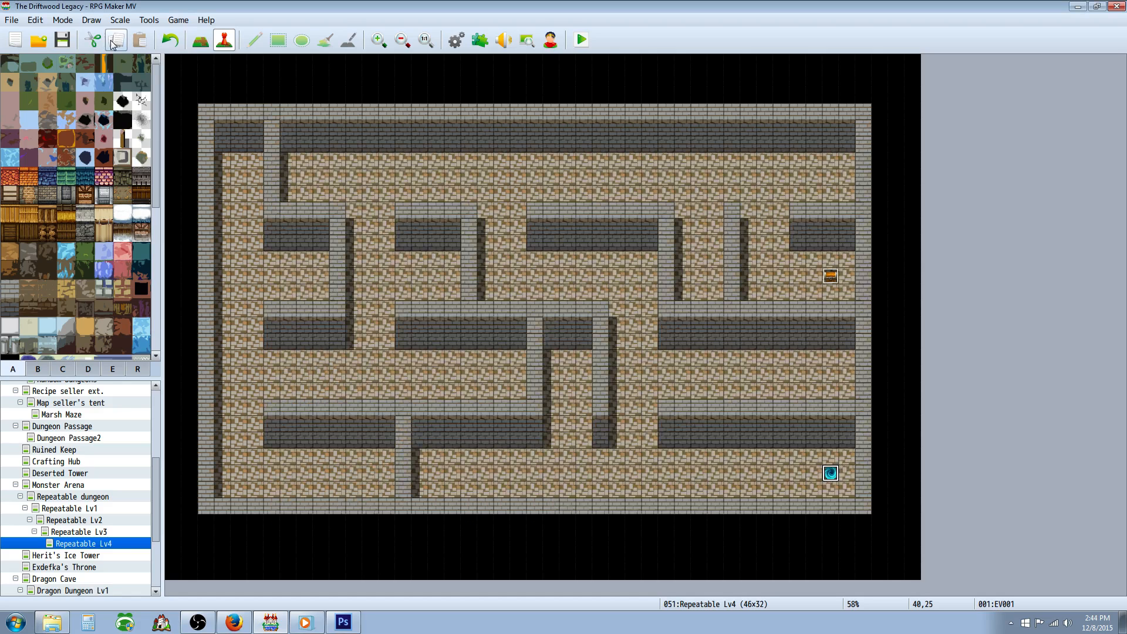
# Playtest the project in a maximized game window and start a new game.
pyautogui.click(577, 39)
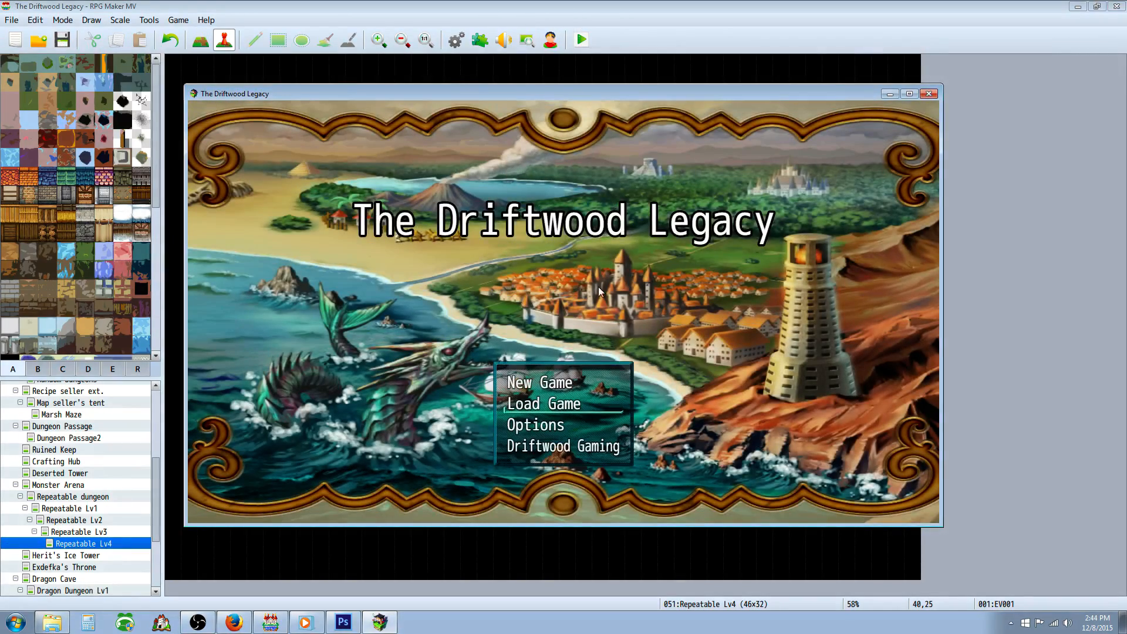
pyautogui.click(909, 94)
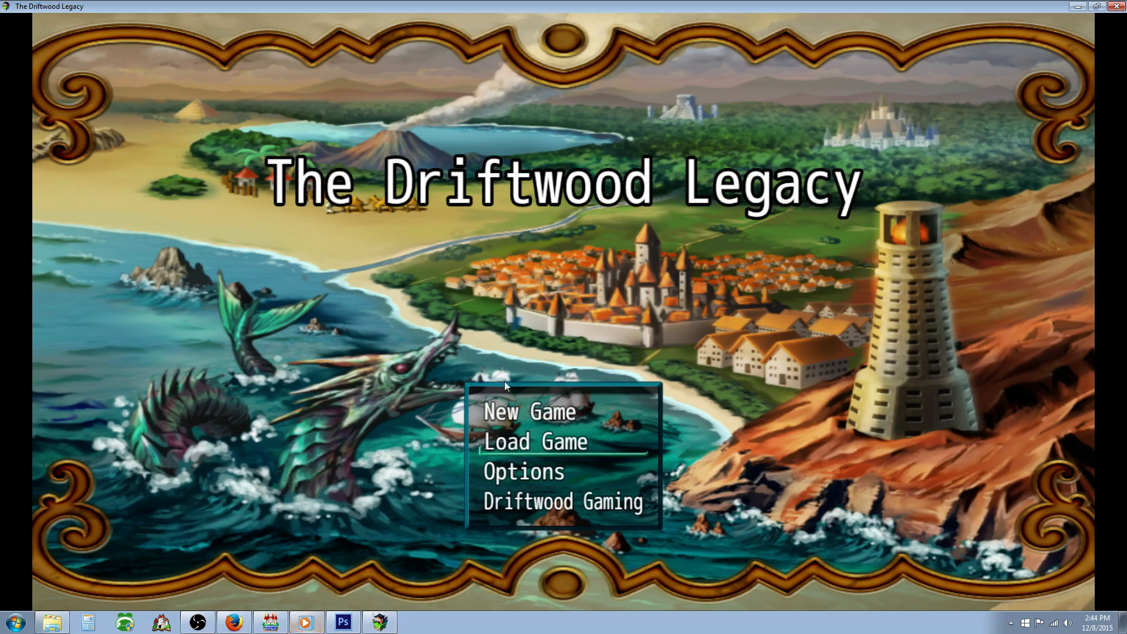
pyautogui.click(551, 412)
pyautogui.click(550, 413)
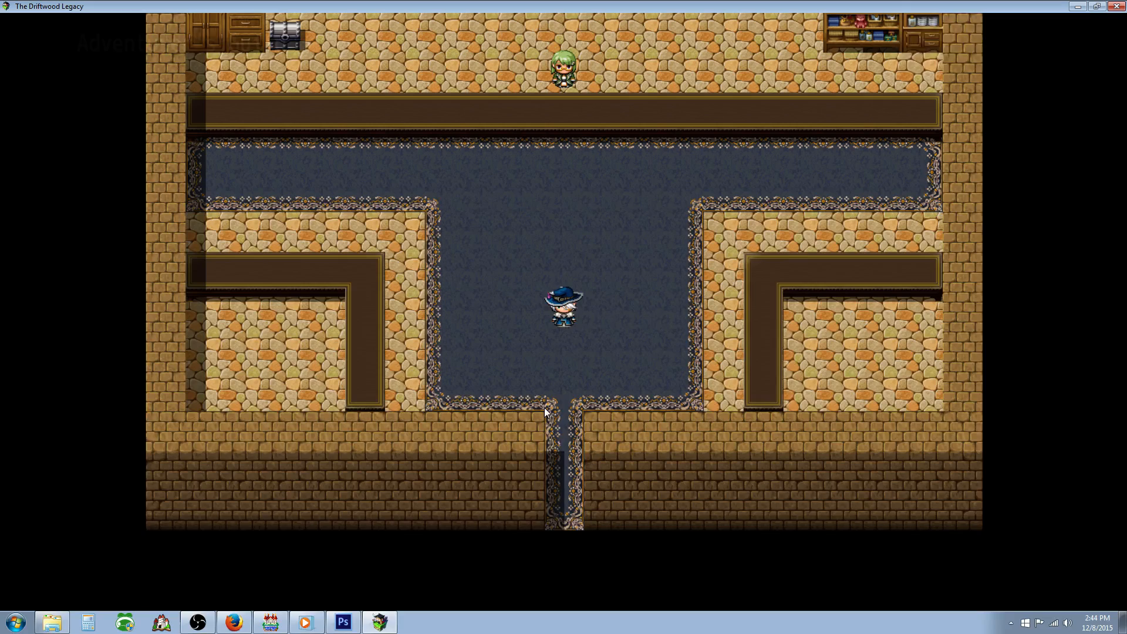
# Walk up to the counter, talk to the guild clerk and accept the random dungeon challenge with Yes.
pyautogui.press('Up')
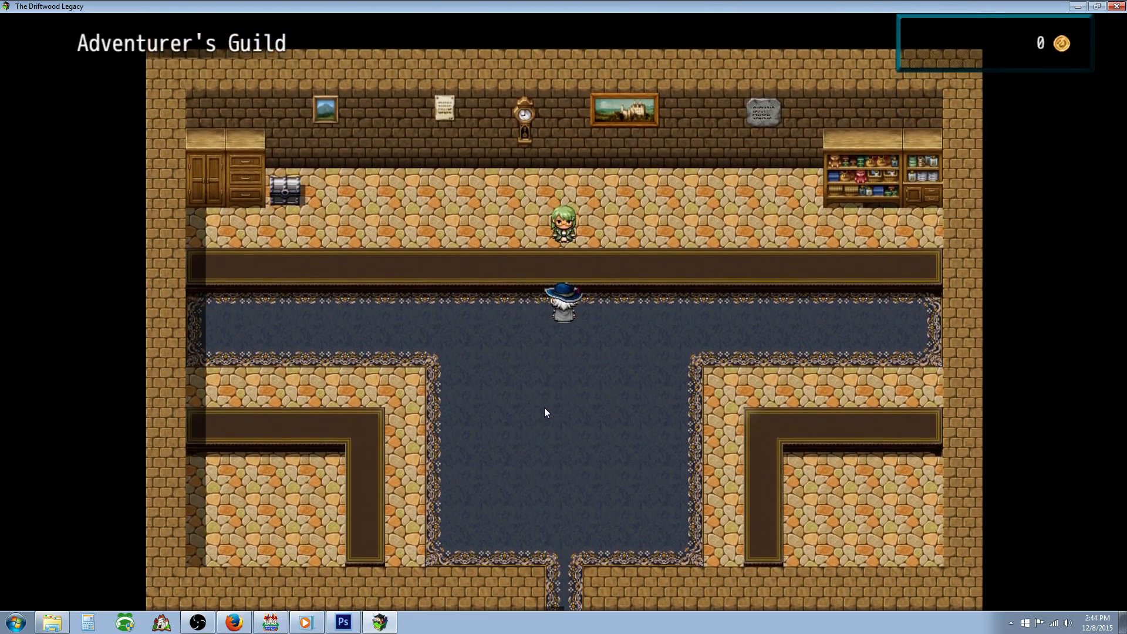
pyautogui.press('Left')
pyautogui.press('Right')
pyautogui.press('Left')
pyautogui.press('Up')
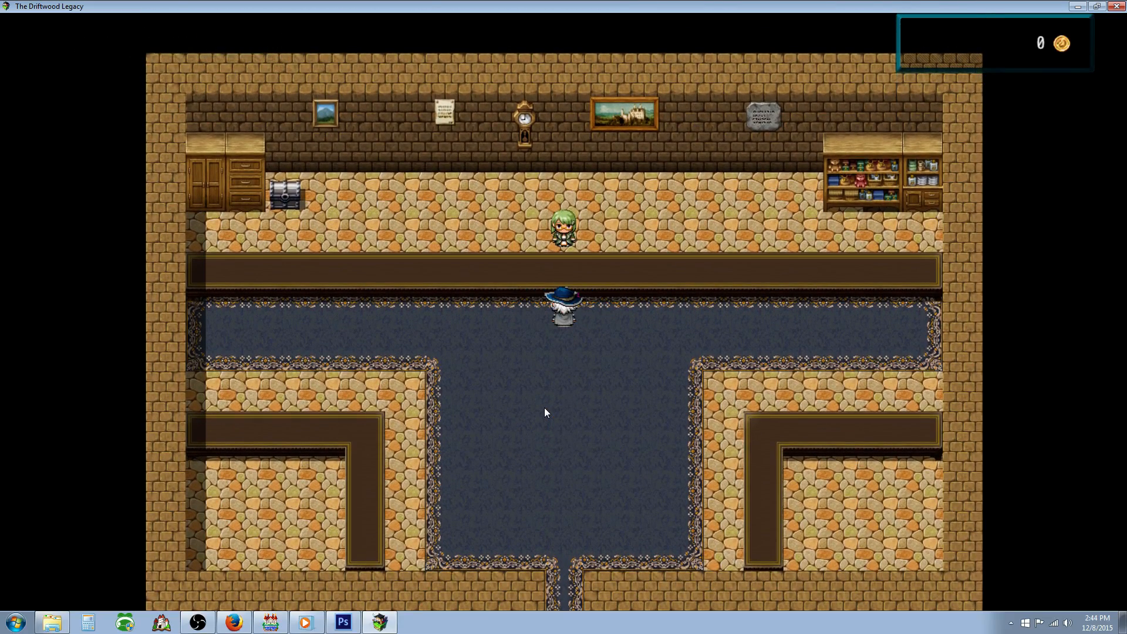
pyautogui.press('Return')
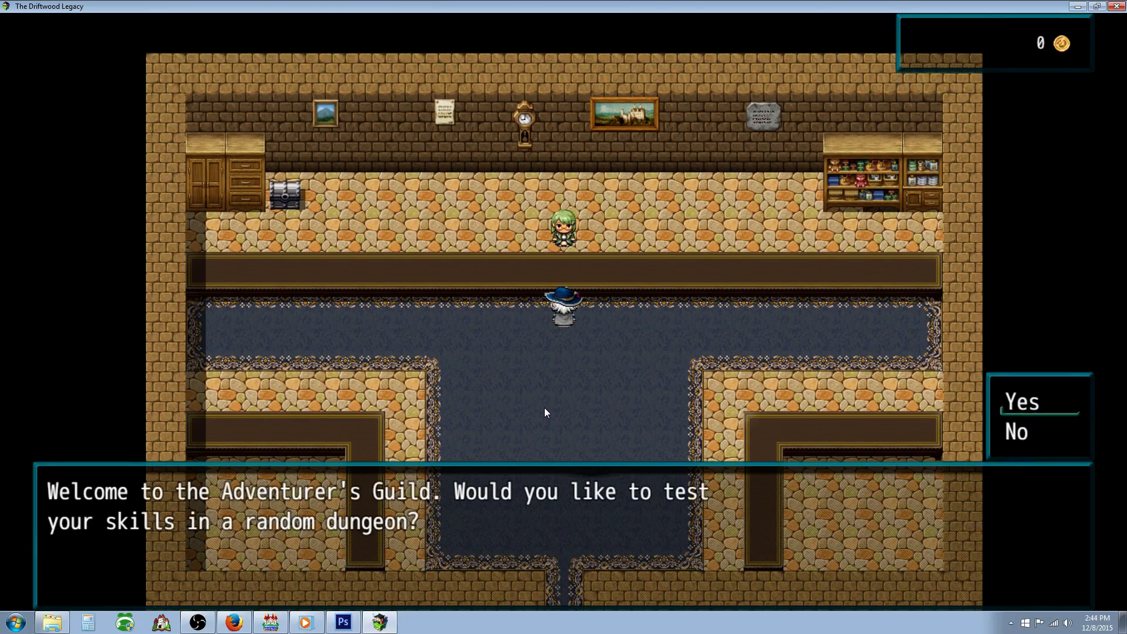
pyautogui.press('Return')
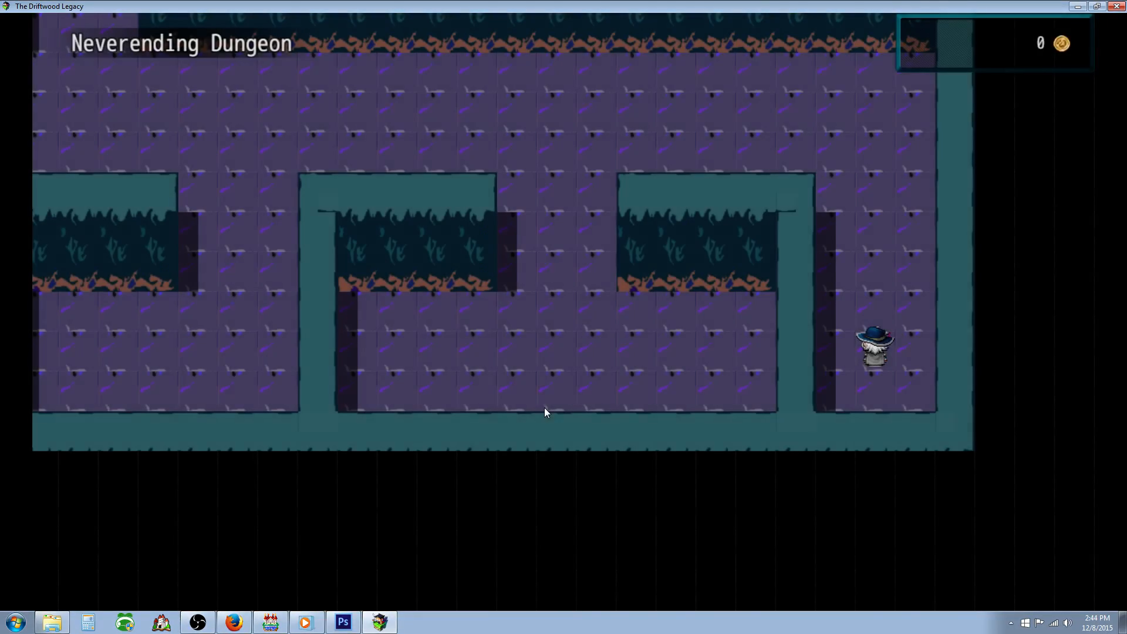
# Walk out of the starting corner and through the teal-walled maze to the long corridor below the treasure chest.
pyautogui.press('Up')
pyautogui.press('Left')
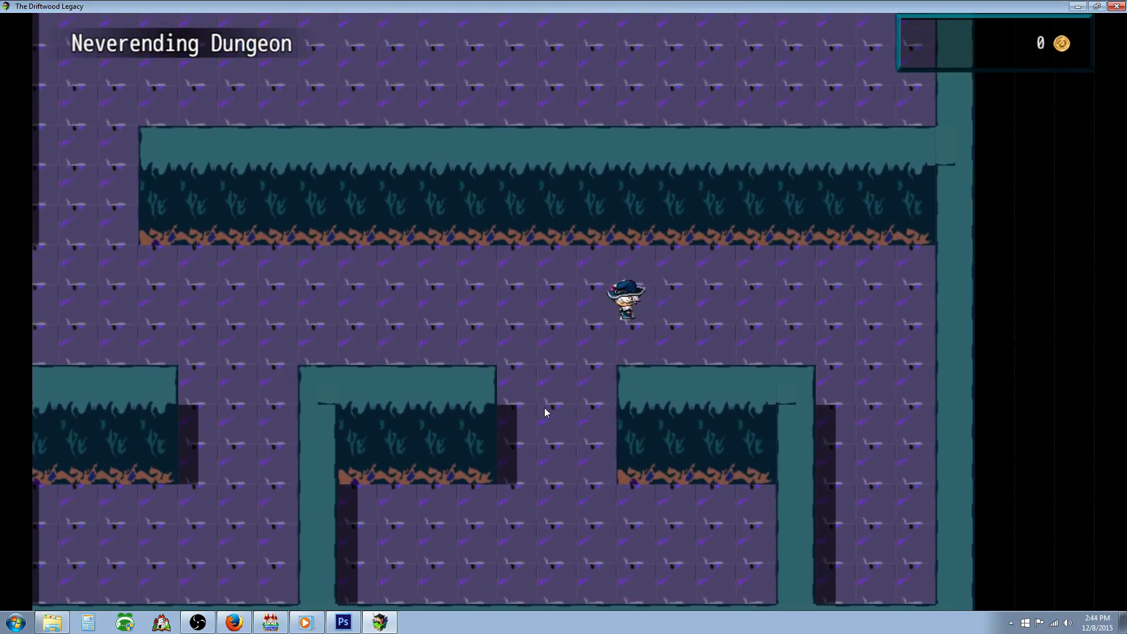
pyautogui.press('Down')
pyautogui.press('Up')
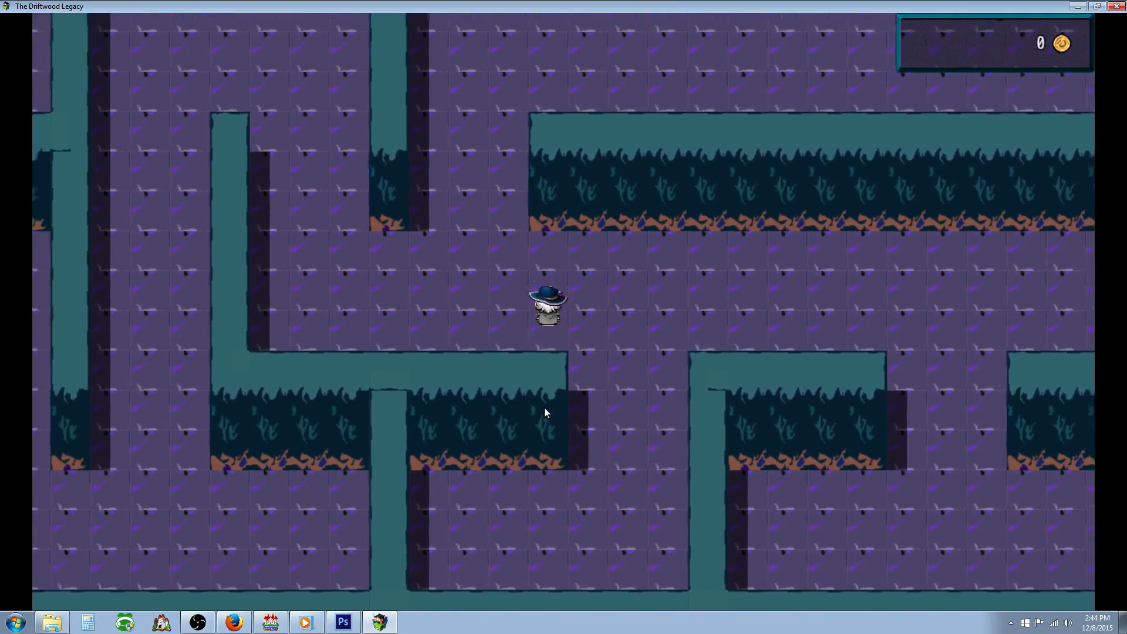
pyautogui.press('Left')
pyautogui.press('Up')
pyautogui.press('Down')
pyautogui.press('Right')
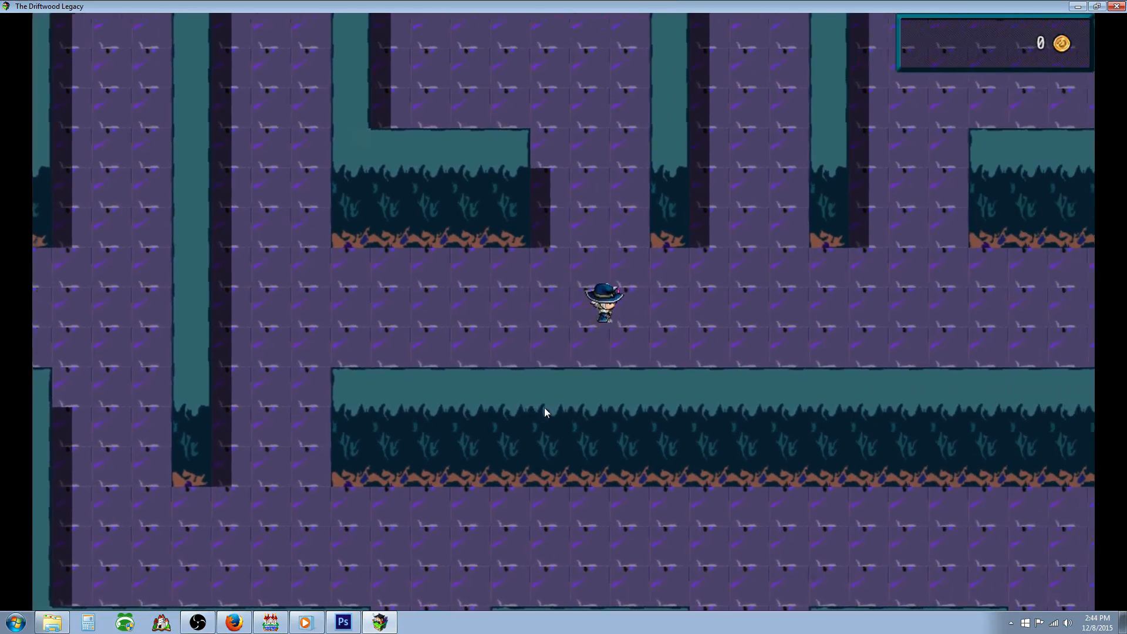
pyautogui.press('Right')
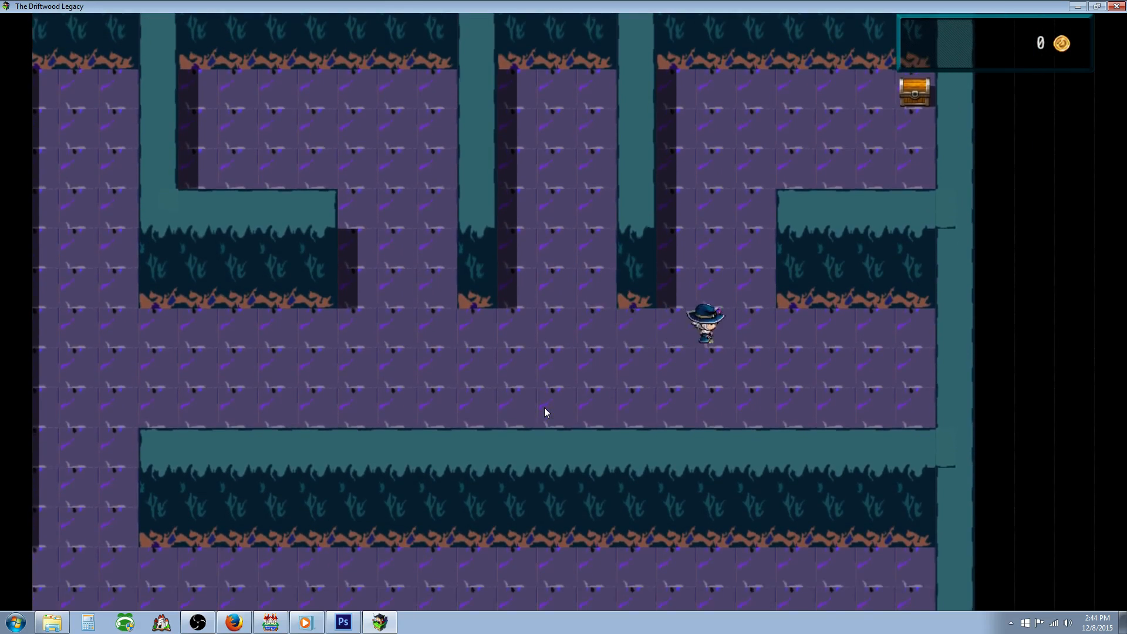
# Go up to the treasure chest in the maze's northeast corner, open it and dismiss the loot message.
pyautogui.press('Up')
pyautogui.press('Up')
pyautogui.press('Right')
pyautogui.press('Return')
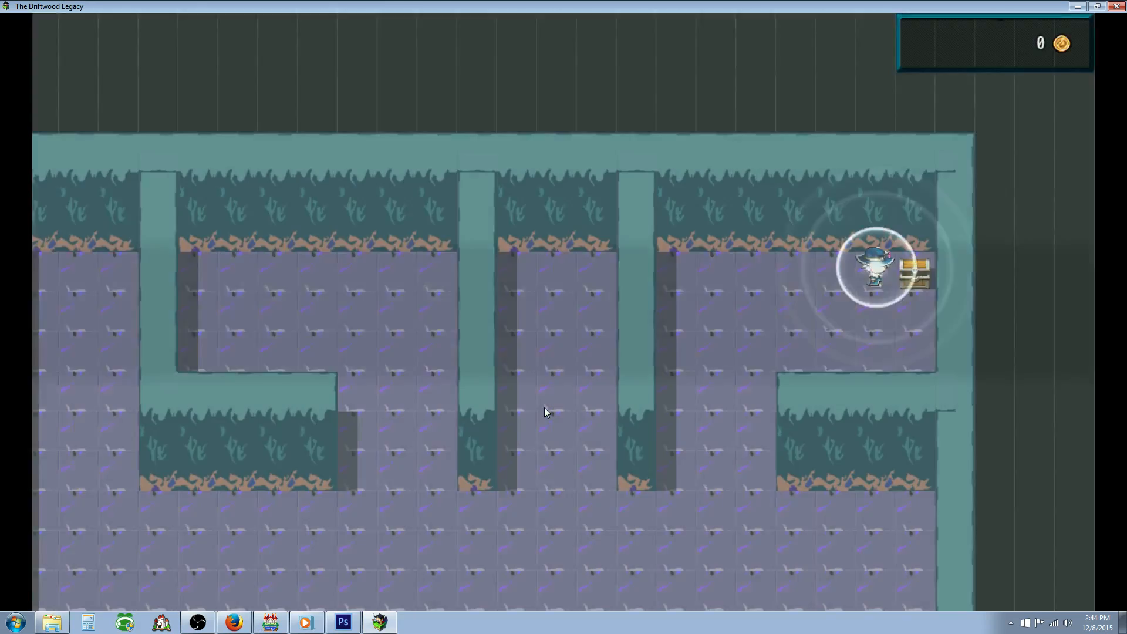
pyautogui.press('Return')
# Walk from the opened chest back west through the maze to the passage just east of the blue portal's enclosure.
pyautogui.press('Left')
pyautogui.press('Down')
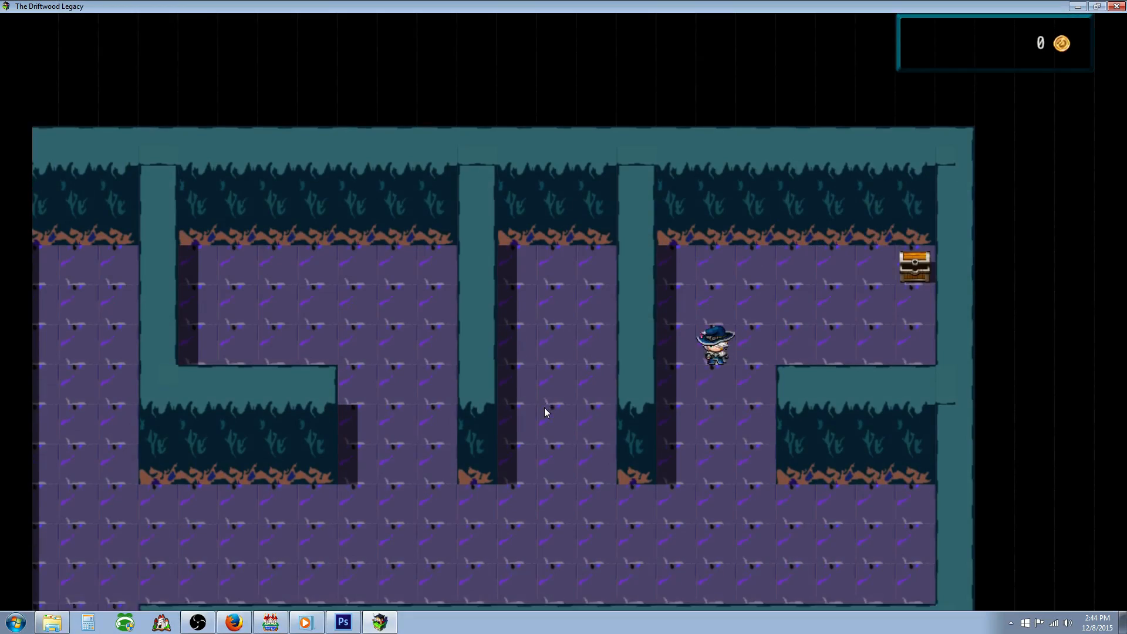
pyautogui.press('Left')
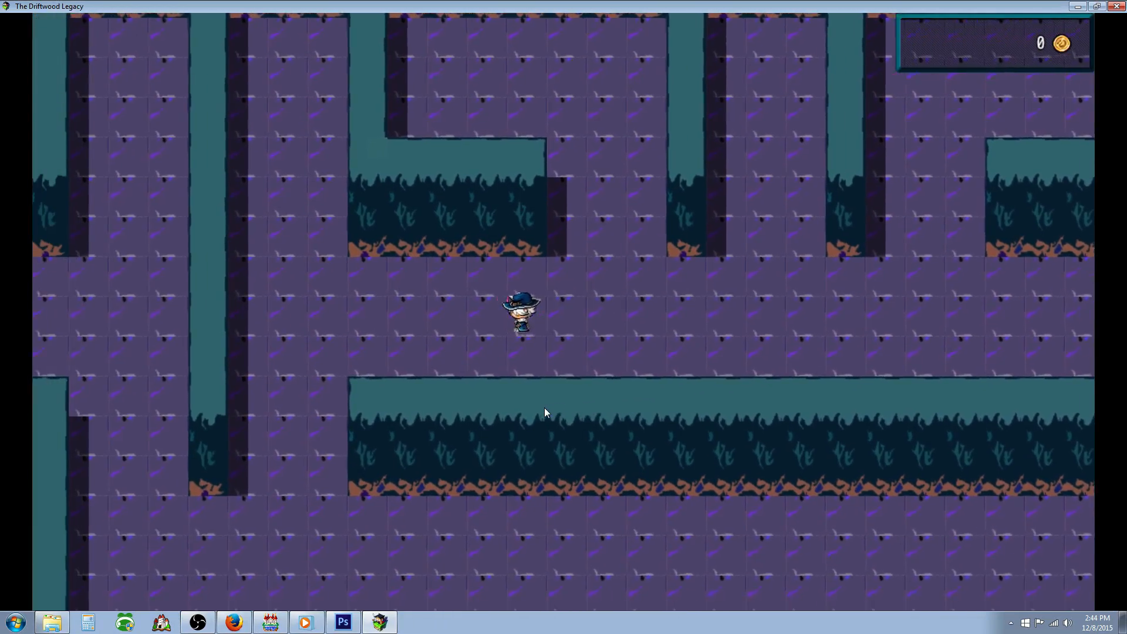
pyautogui.press('Down')
pyautogui.press('Left')
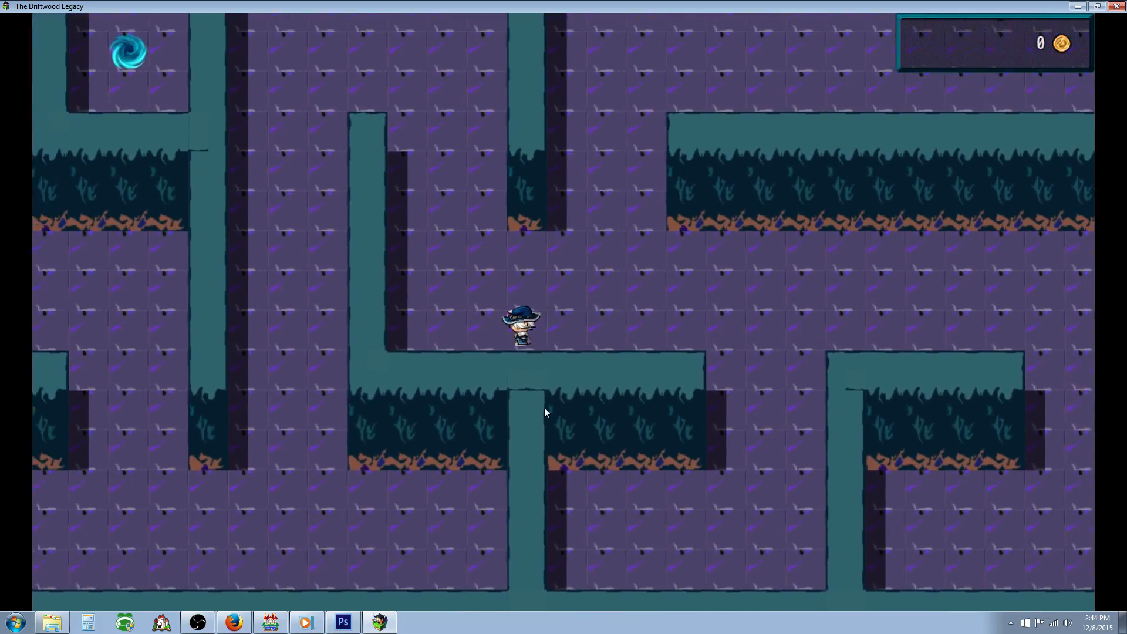
pyautogui.press('Up')
pyautogui.press('Left')
pyautogui.press('Up')
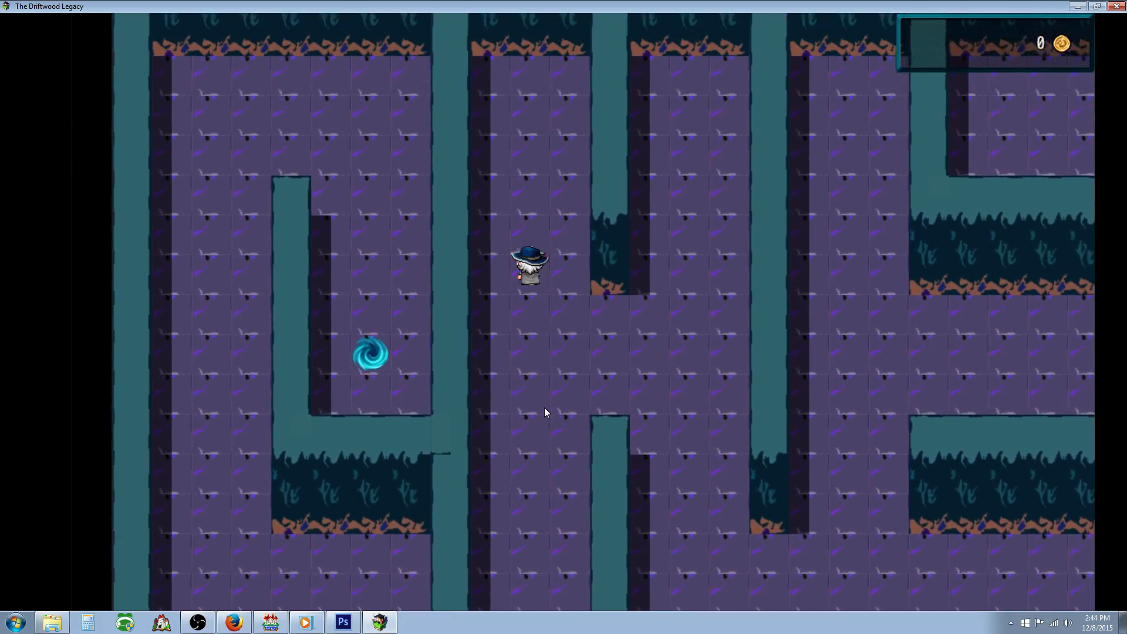
# Go around the dividing wall through the southwest passages, step onto the blue portal and choose Next Level.
pyautogui.press('Down')
pyautogui.press('Down')
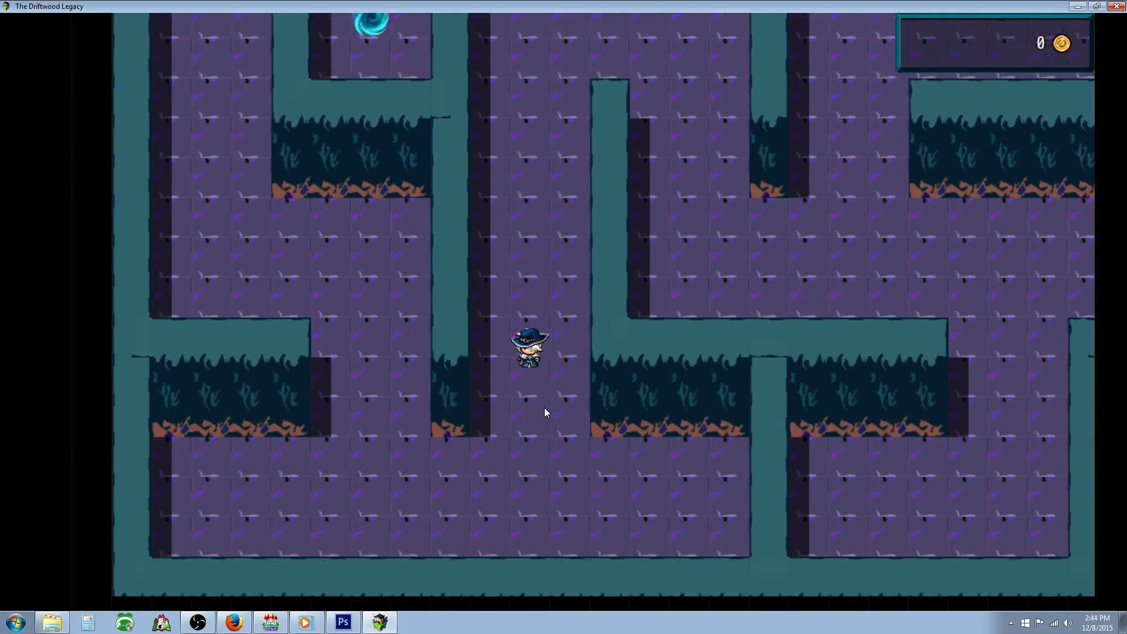
pyautogui.press('Left')
pyautogui.press('Up')
pyautogui.press('Left')
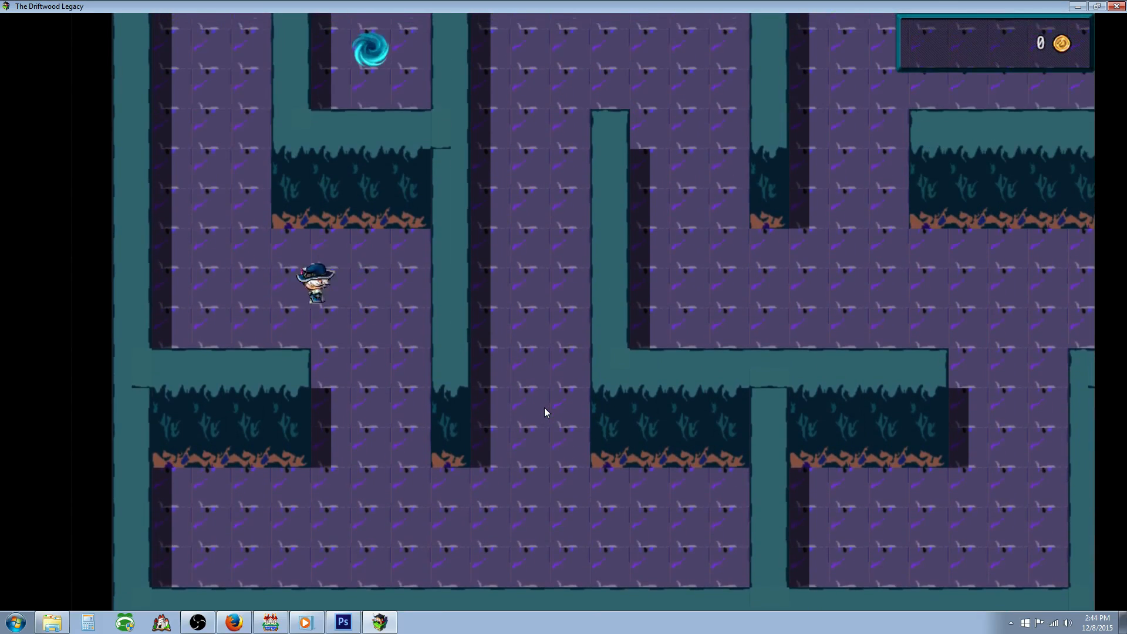
pyautogui.press('Up')
pyautogui.press('Up')
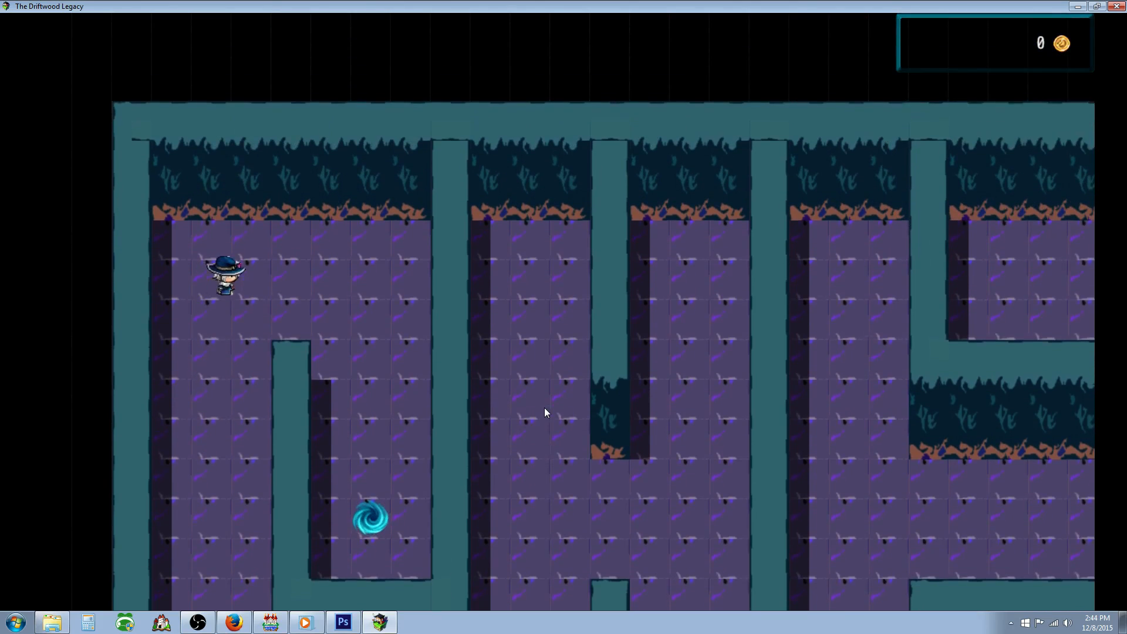
pyautogui.press('Right')
pyautogui.press('Down')
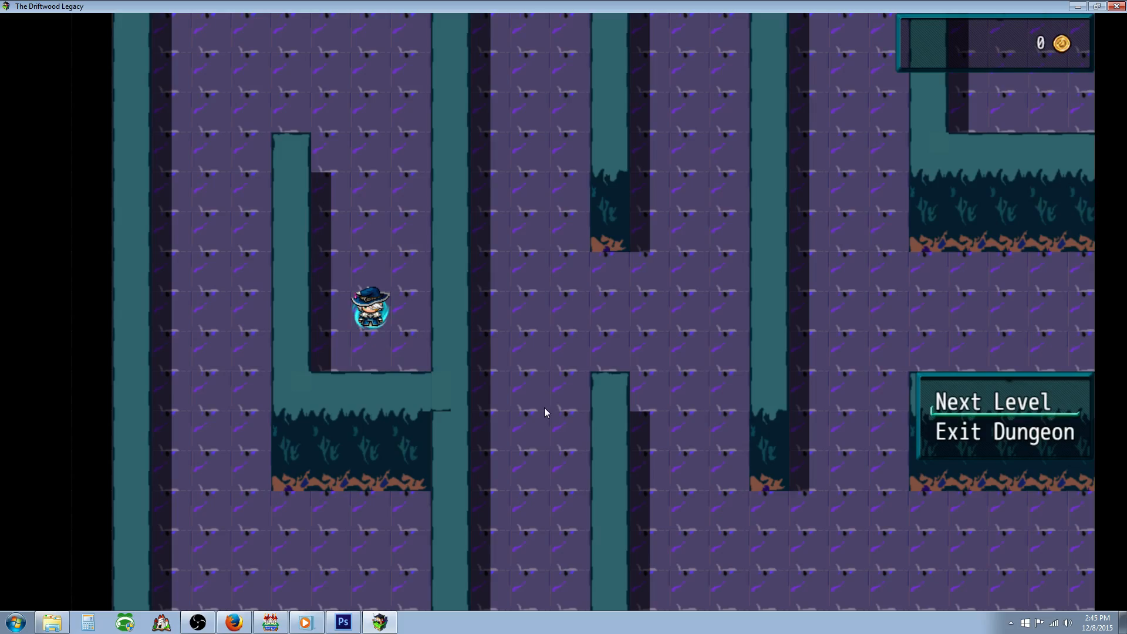
pyautogui.press('Return')
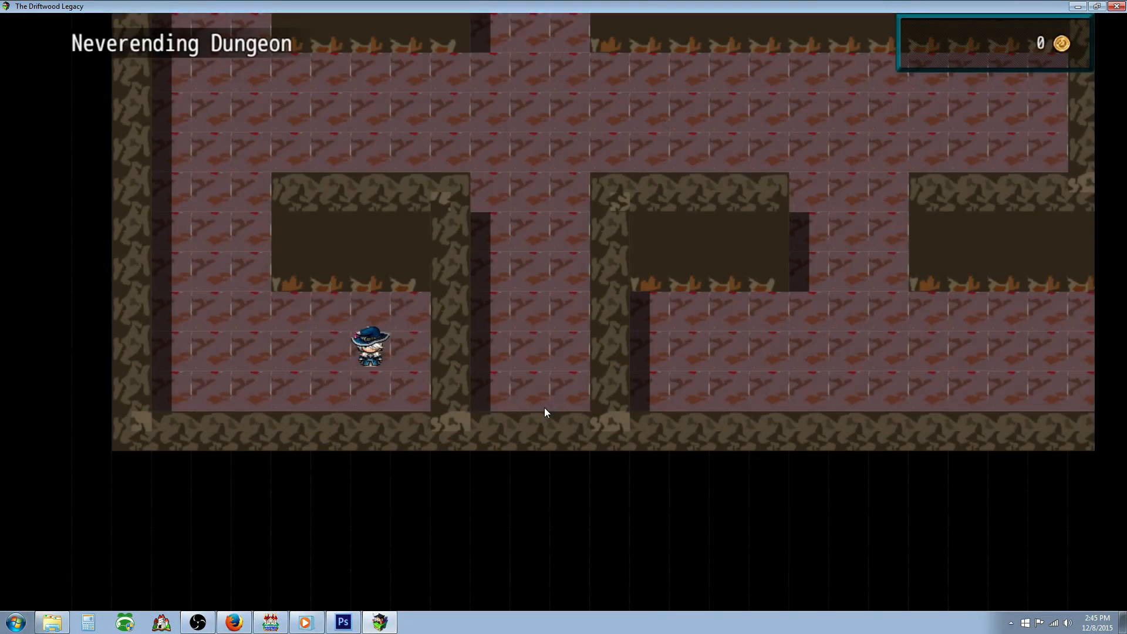
# Explore the brown level's western passage and head east along the long corridor north of the starting area.
pyautogui.press('Left')
pyautogui.press('Up')
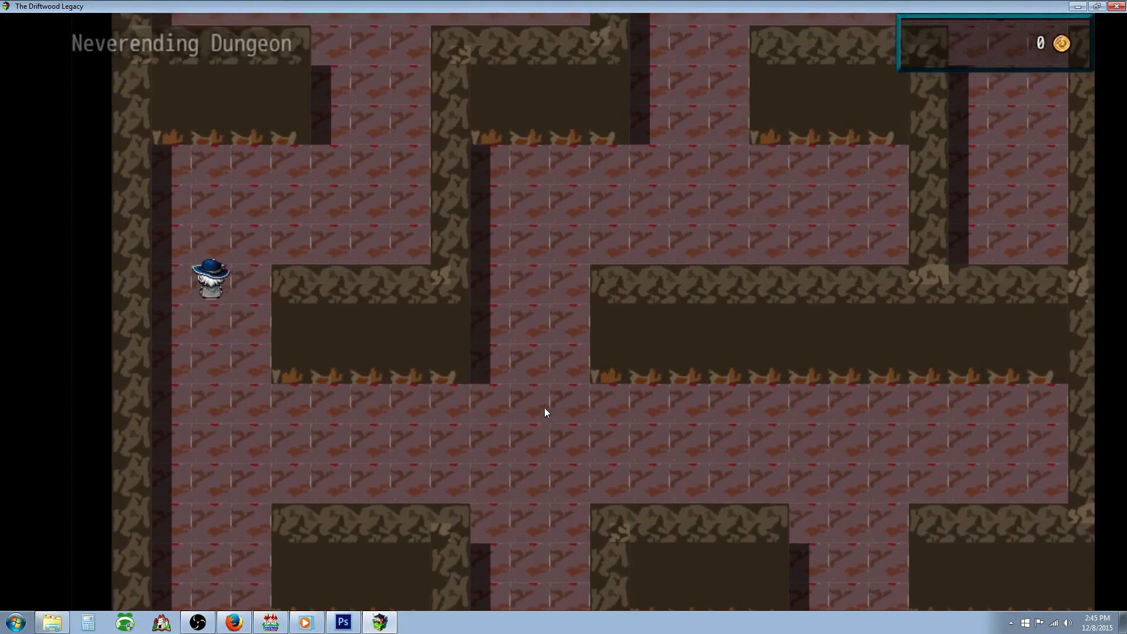
pyautogui.press('Right')
pyautogui.press('Down')
pyautogui.press('Left')
pyautogui.press('Down')
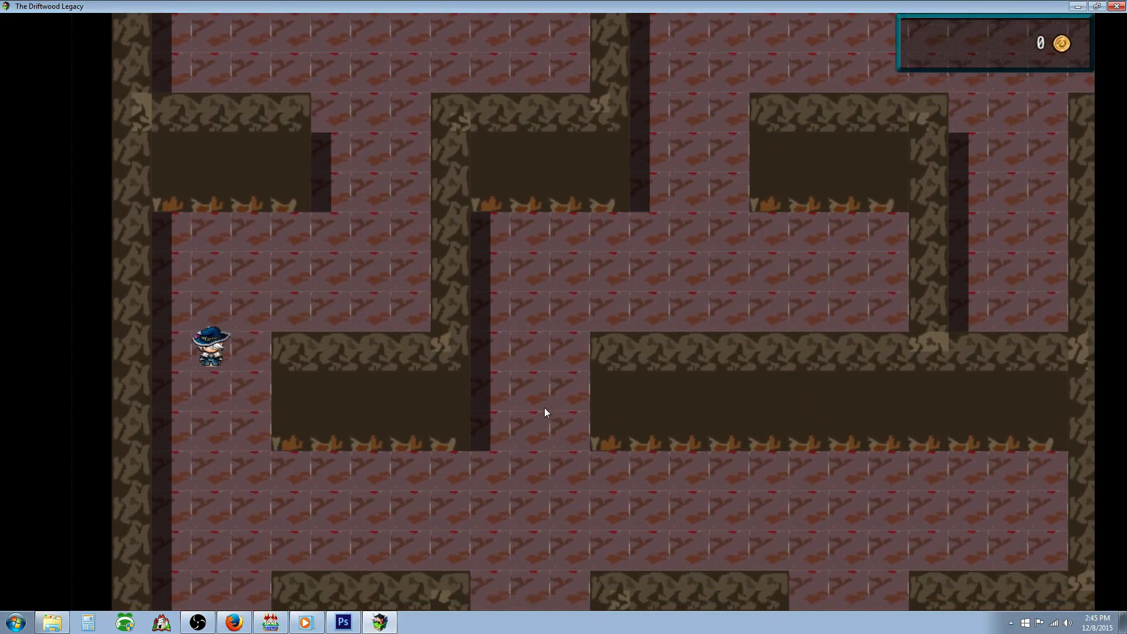
pyautogui.press('Down')
pyautogui.press('Right')
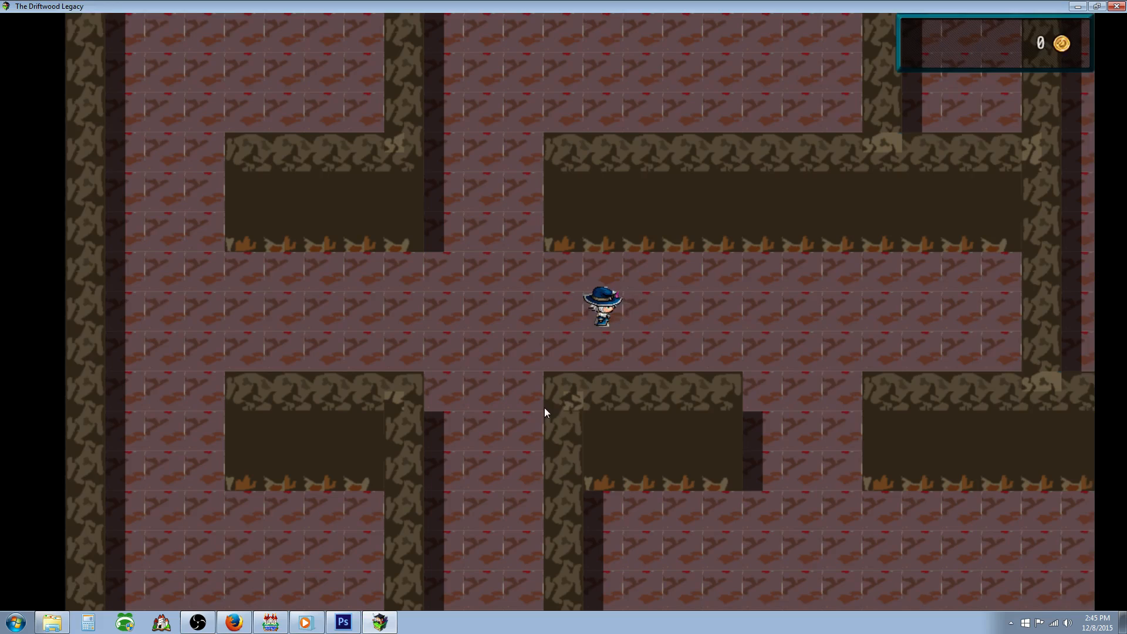
# Walk to the treasure chest in the brown level's southeast corner, open it and dismiss the loot message.
pyautogui.press('Right')
pyautogui.press('Down')
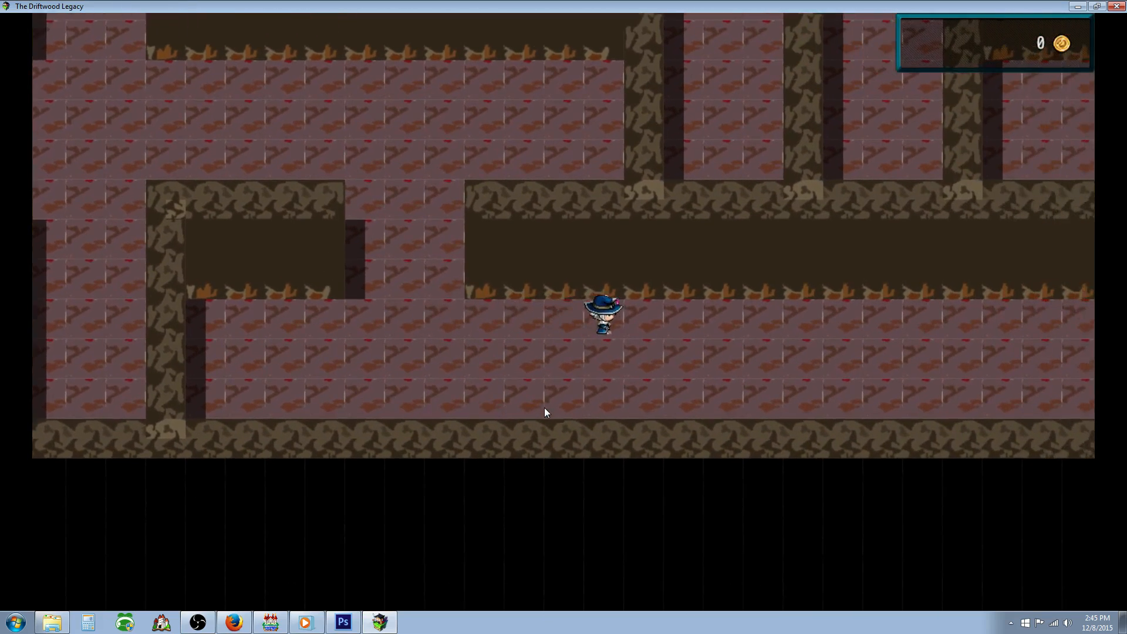
pyautogui.press('Right')
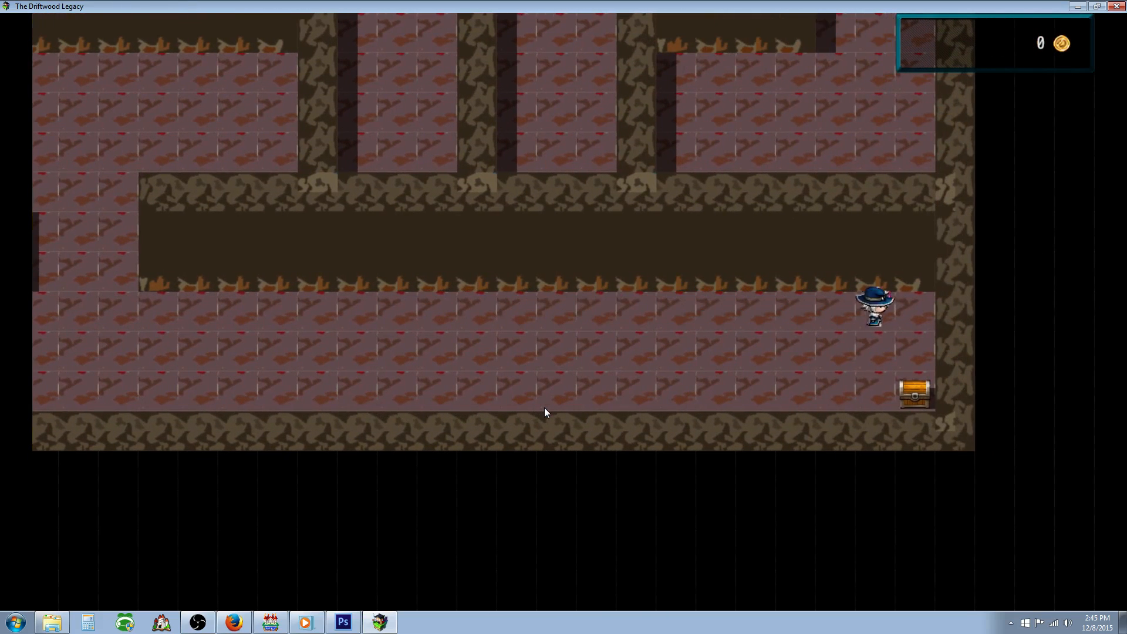
pyautogui.press('Return')
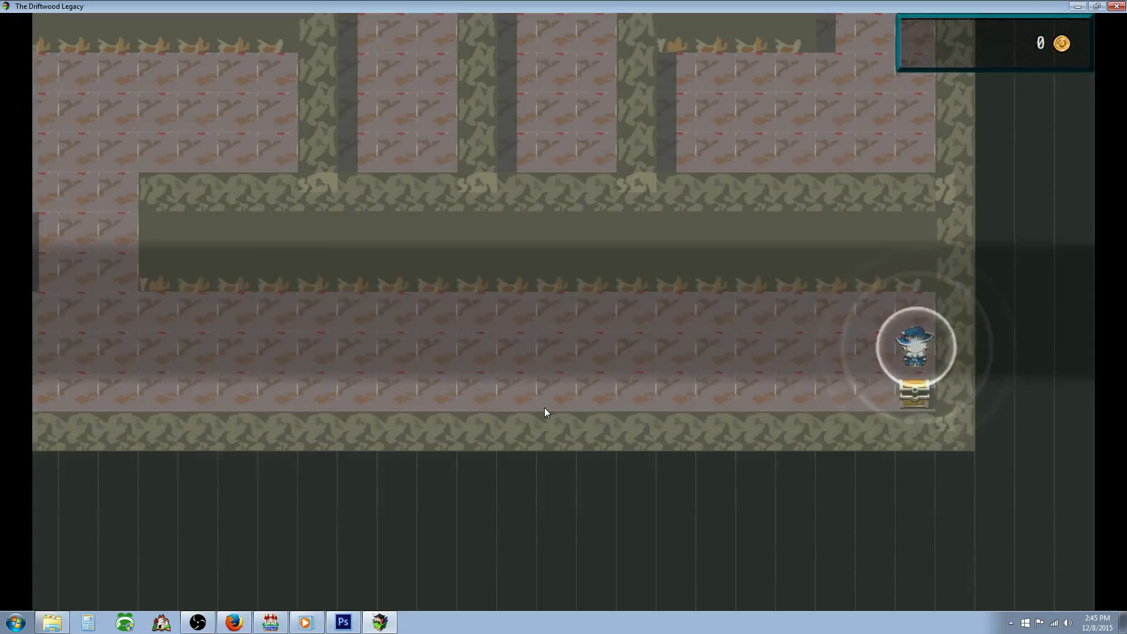
pyautogui.press('Return')
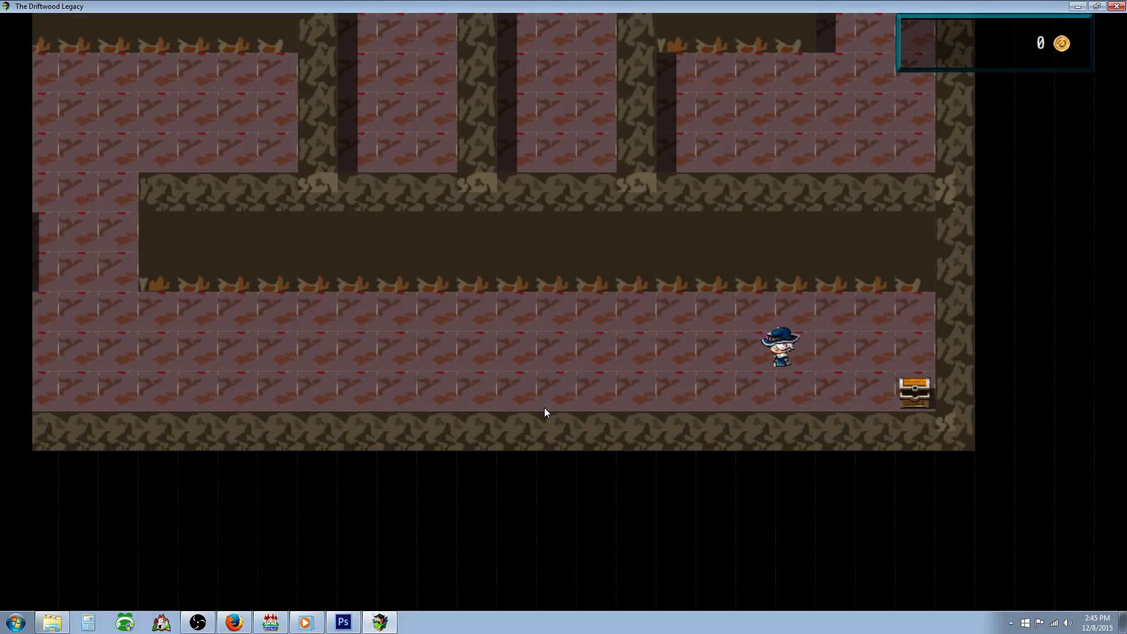
# Walk back through the brown maze to the portal in its northeast corner and choose Next Level.
pyautogui.press('Left')
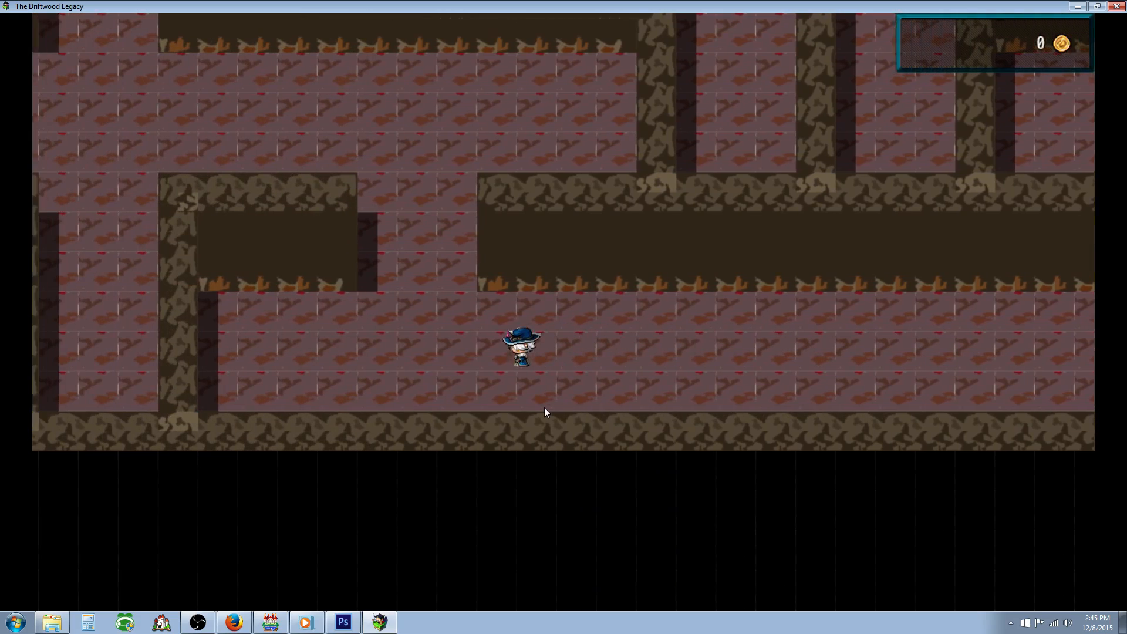
pyautogui.press('Up')
pyautogui.press('Left')
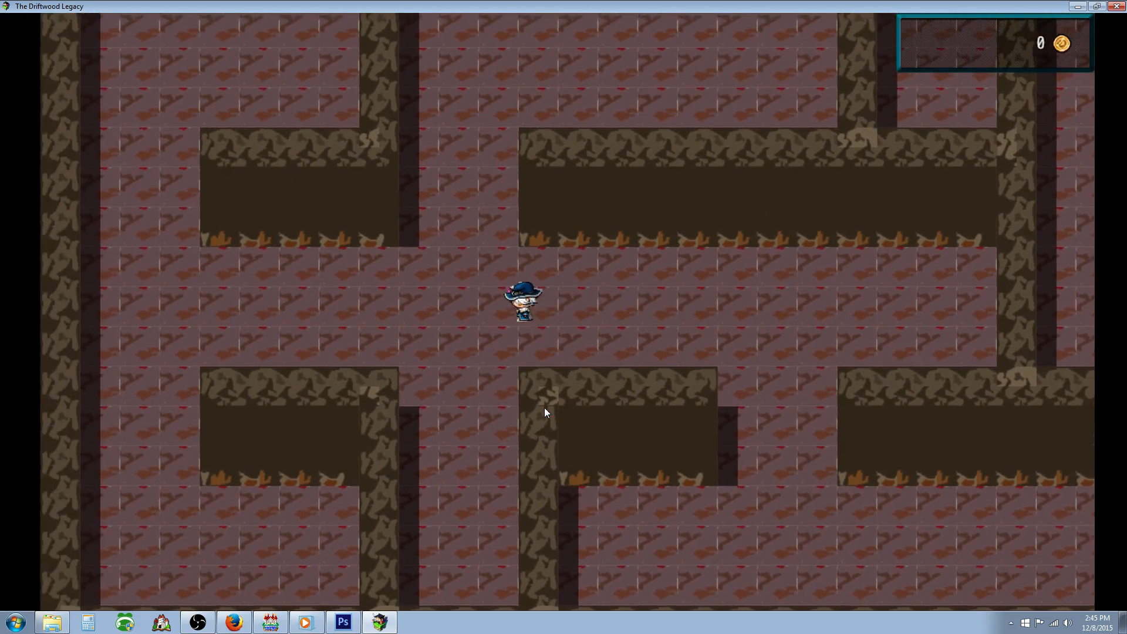
pyautogui.press('Up')
pyautogui.press('Up')
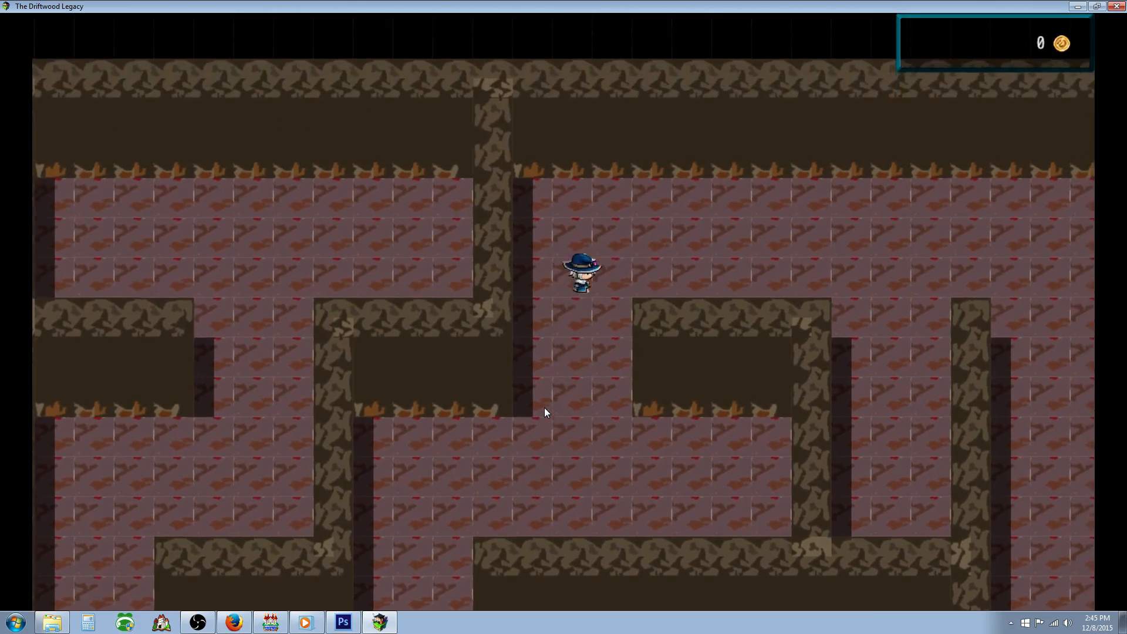
pyautogui.press('Right')
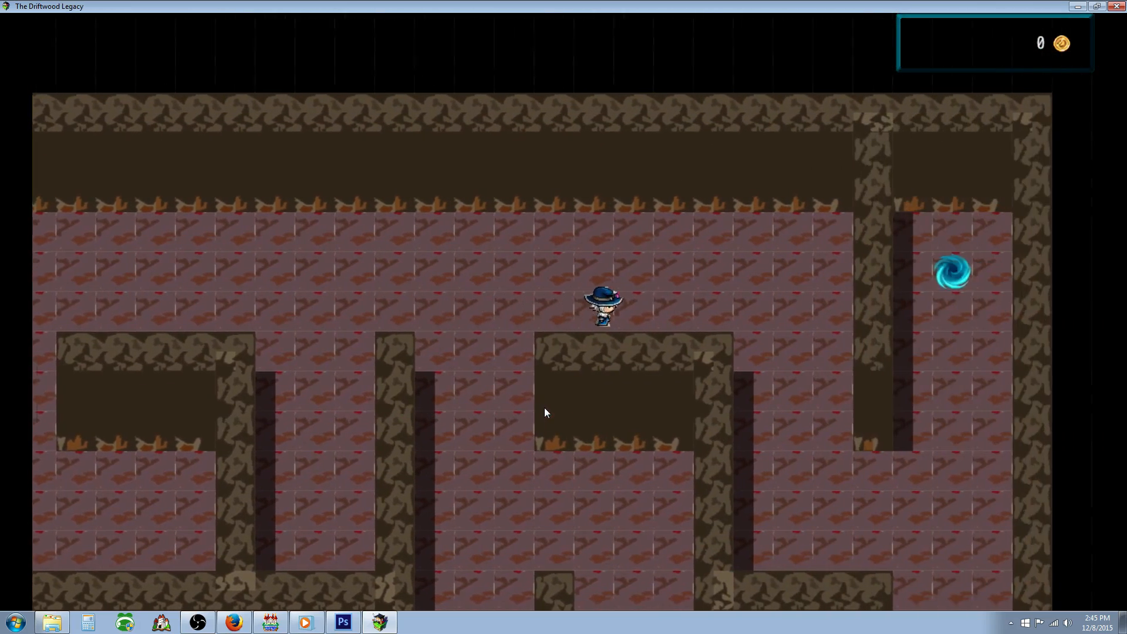
pyautogui.press('Down')
pyautogui.press('Right')
pyautogui.press('Right')
pyautogui.press('Up')
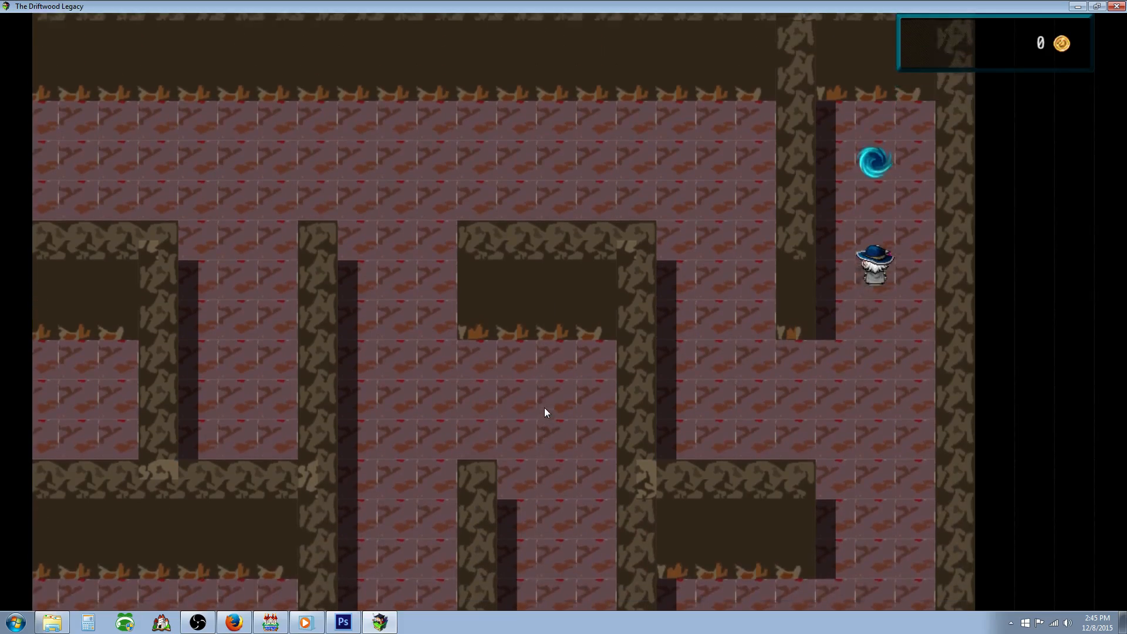
pyautogui.press('Return')
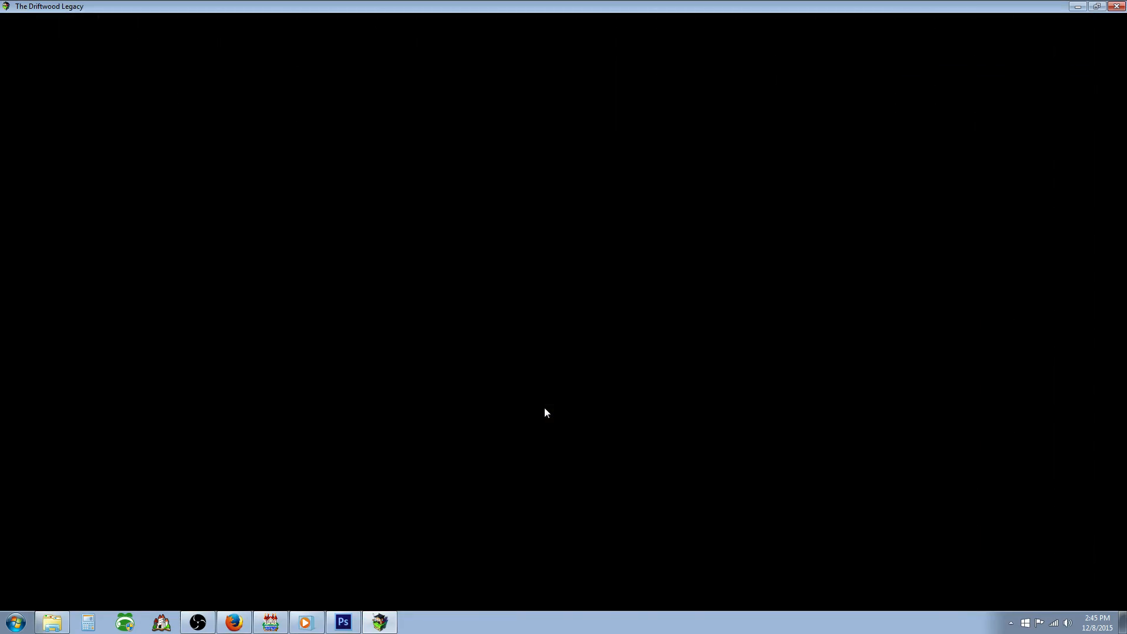
# Return to the northeast chest of the teal-walled level, open it again and dismiss the loot message.
pyautogui.press('Up')
pyautogui.press('Left')
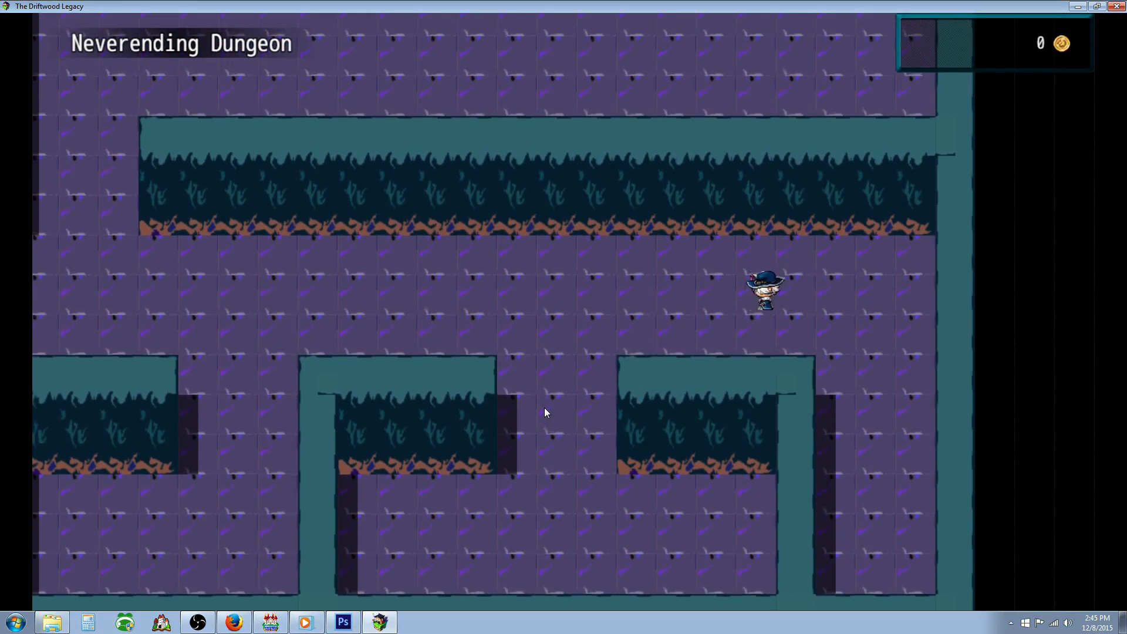
pyautogui.press('Left')
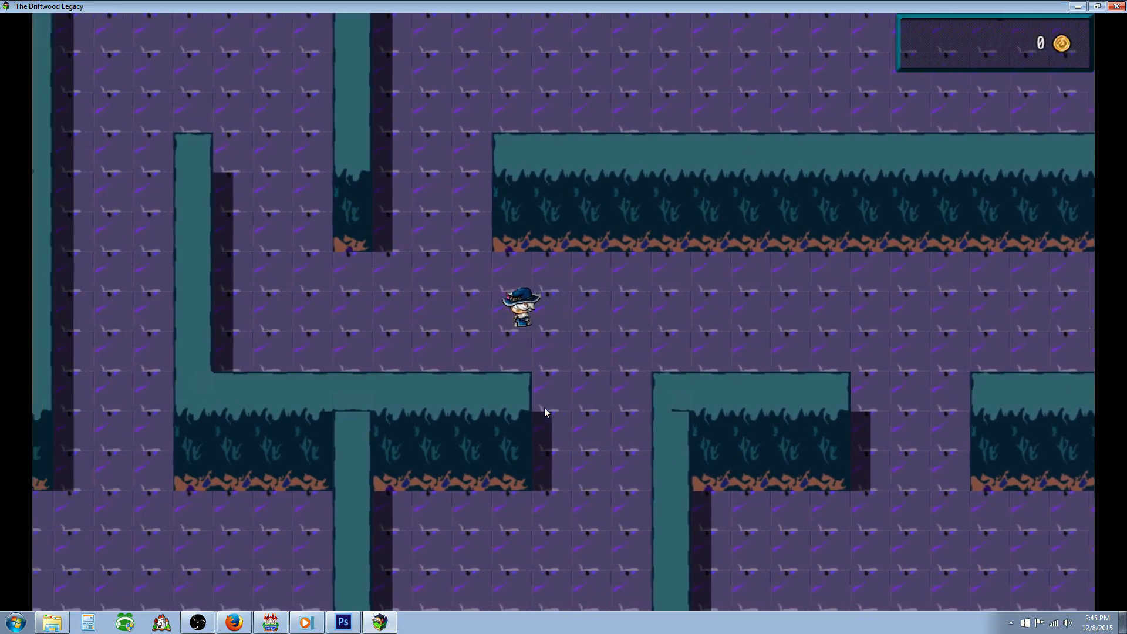
pyautogui.press('Up')
pyautogui.press('Right')
pyautogui.press('Right')
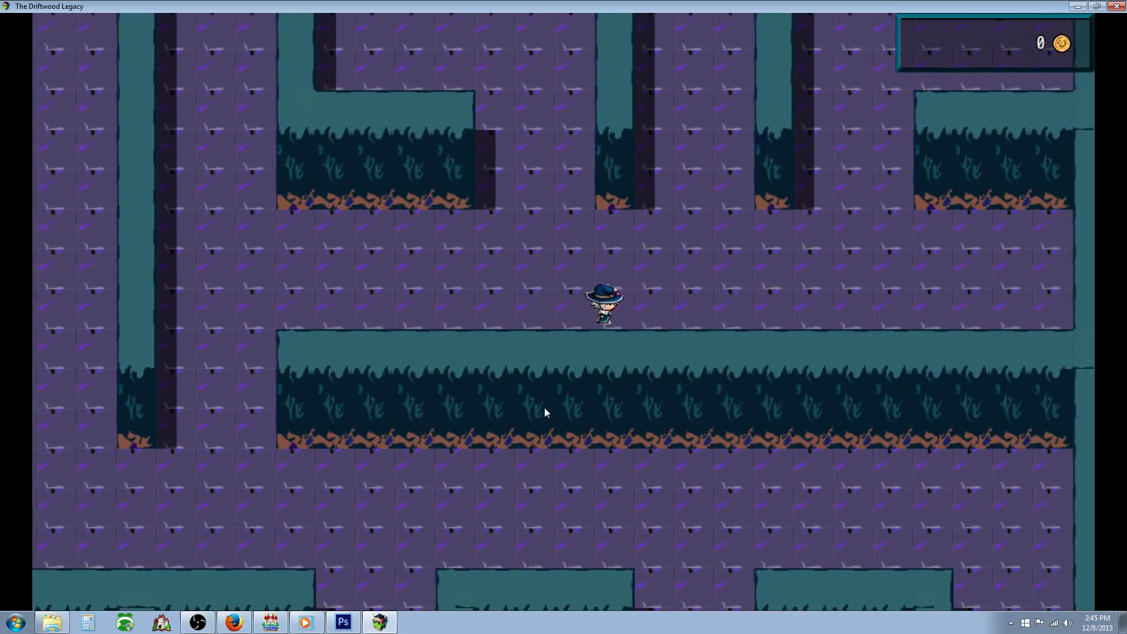
pyautogui.press('Up')
pyautogui.press('Up')
pyautogui.press('Right')
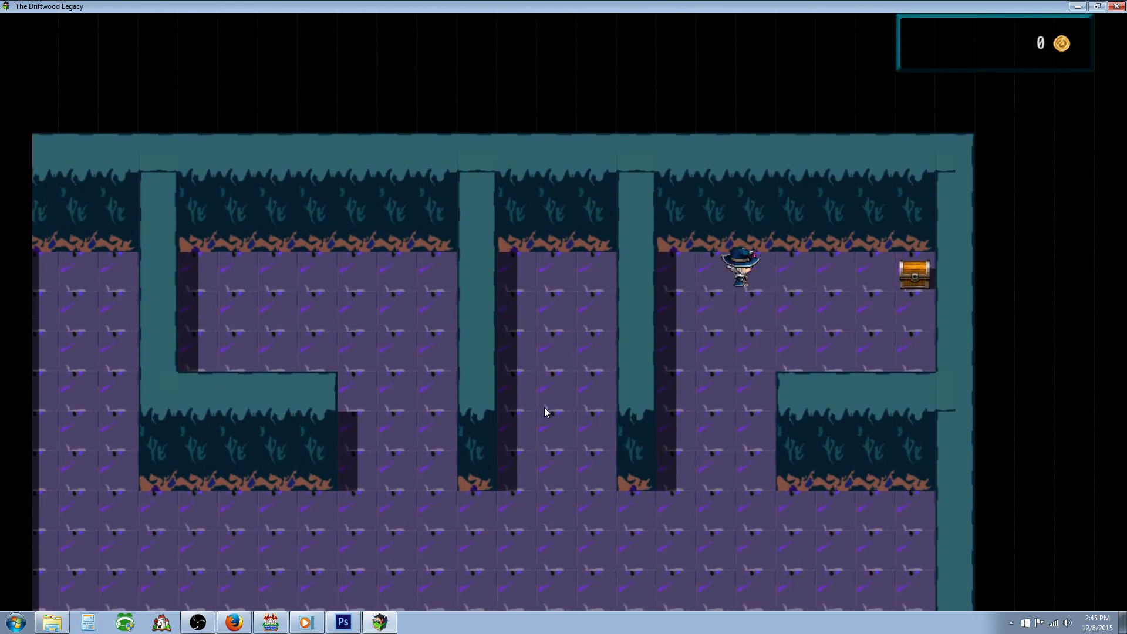
pyautogui.press('Return')
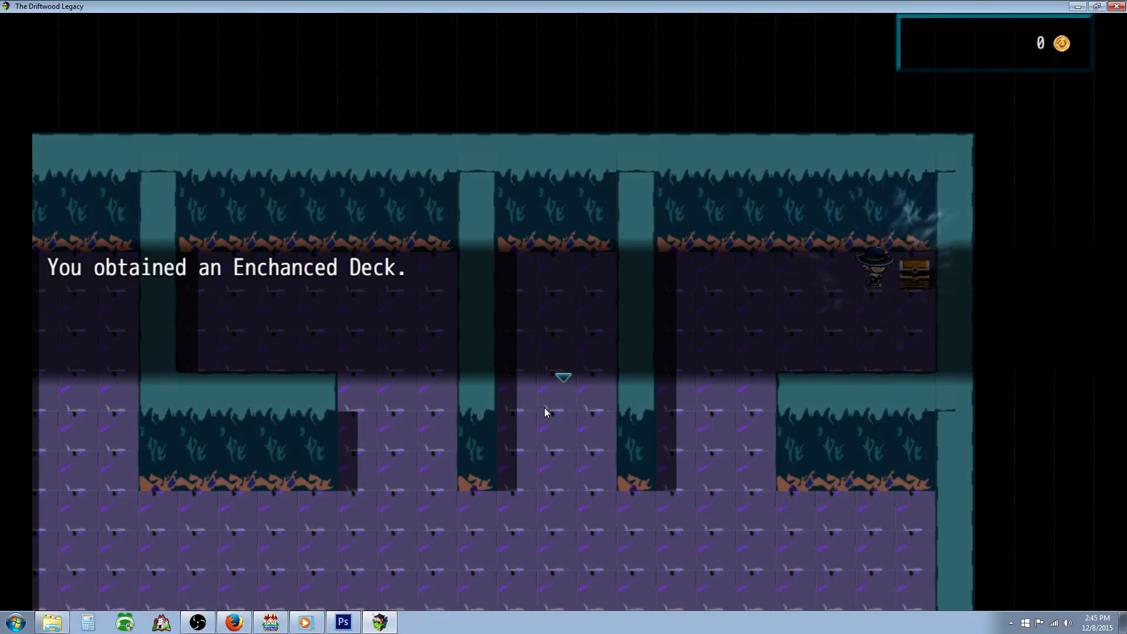
pyautogui.press('Return')
# Walk from the northeast chest west through the teal maze and down to the corridor in its southwest corner.
pyautogui.press('Left')
pyautogui.press('Down')
pyautogui.press('Left')
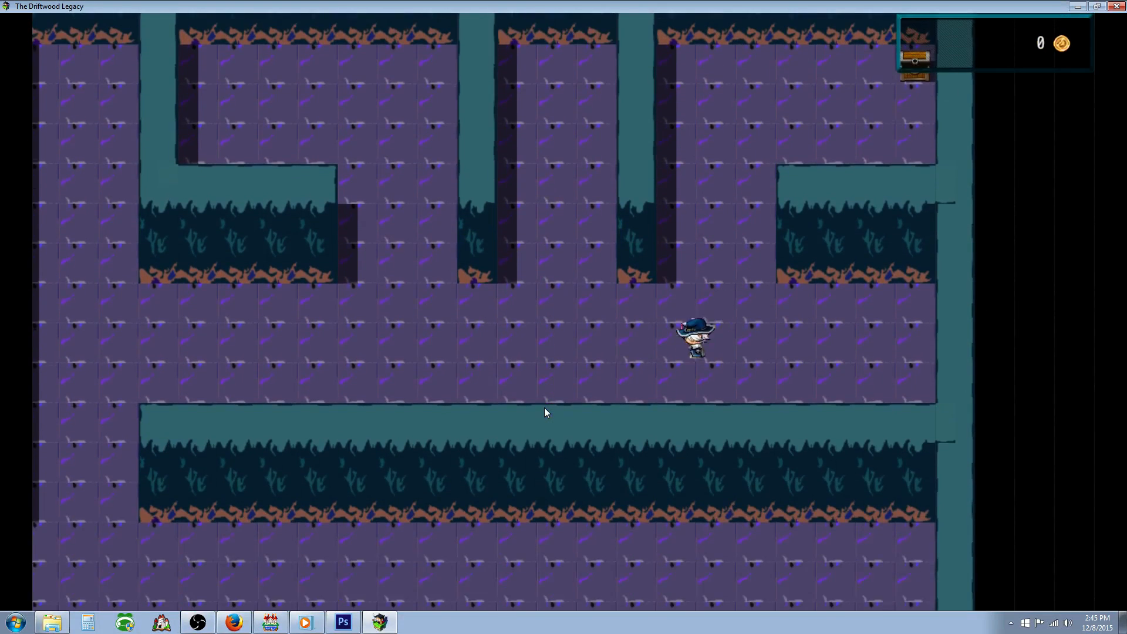
pyautogui.press('Left')
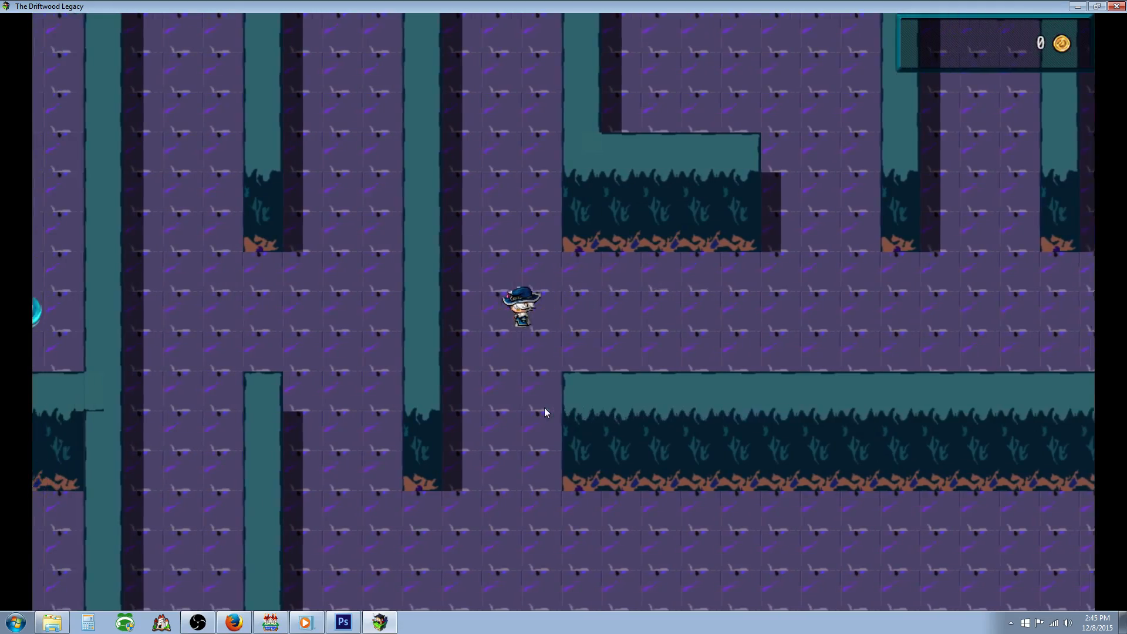
pyautogui.press('Up')
pyautogui.press('Down')
pyautogui.press('Left')
pyautogui.press('Up')
pyautogui.press('Left')
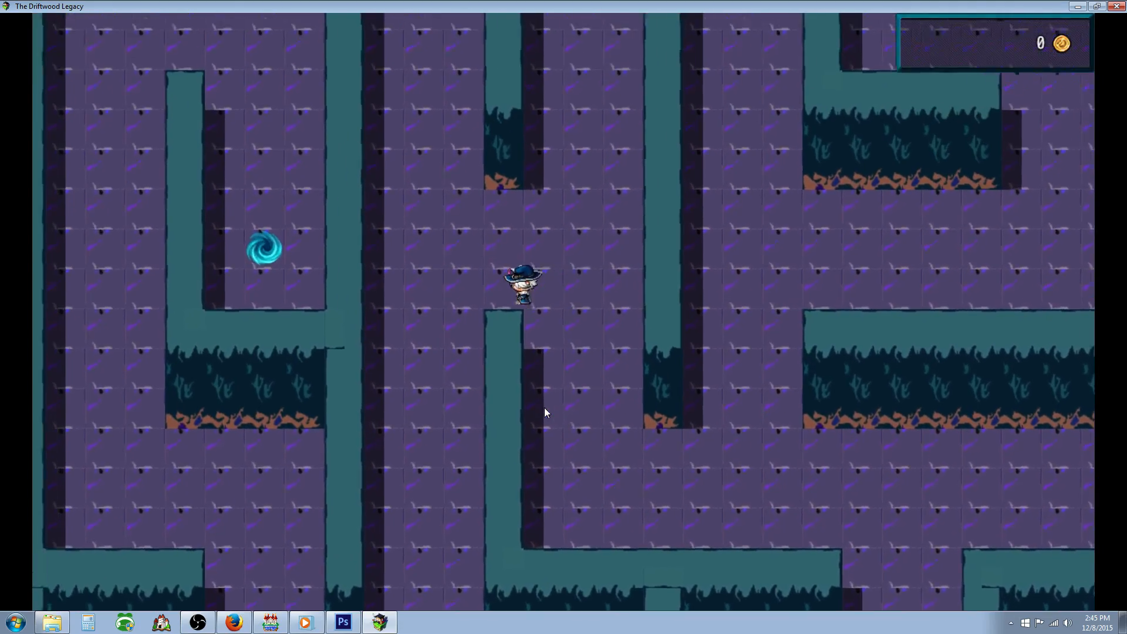
pyautogui.press('Down')
pyautogui.press('Left')
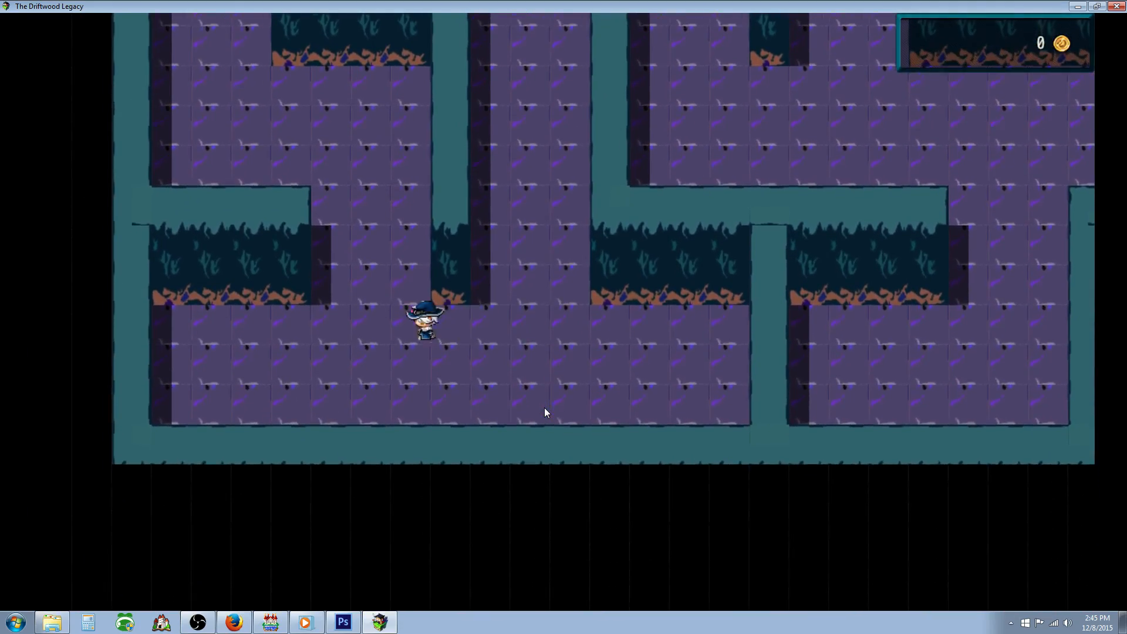
# Go up the western passage and around the wall to the portal, and use it to leave the dungeon.
pyautogui.press('Up')
pyautogui.press('Left')
pyautogui.press('Up')
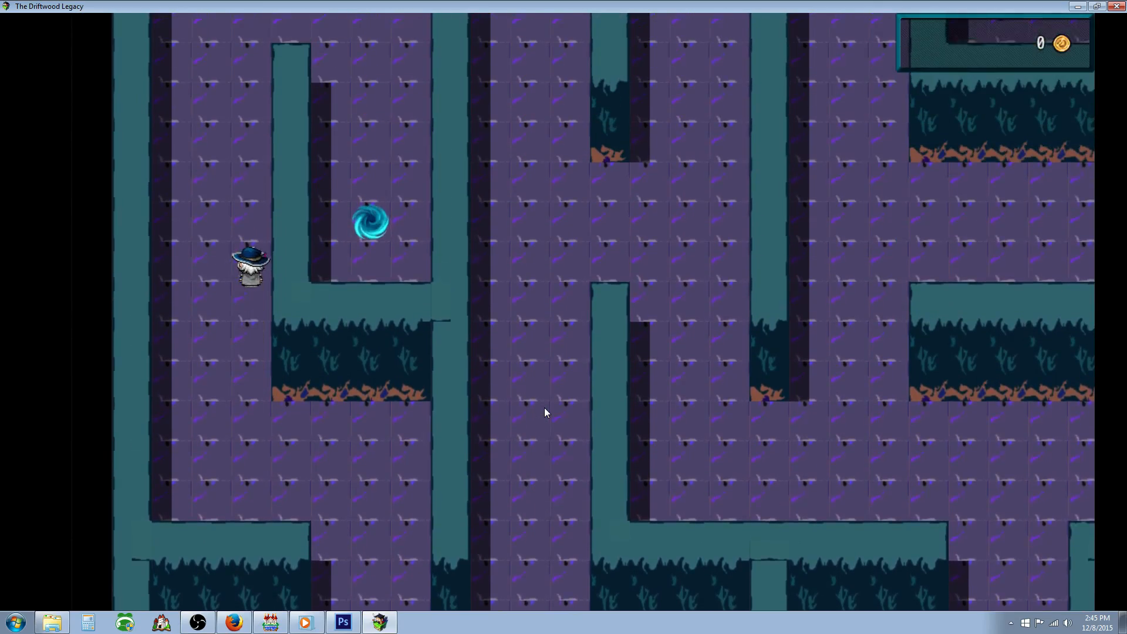
pyautogui.press('Up')
pyautogui.press('Right')
pyautogui.press('Down')
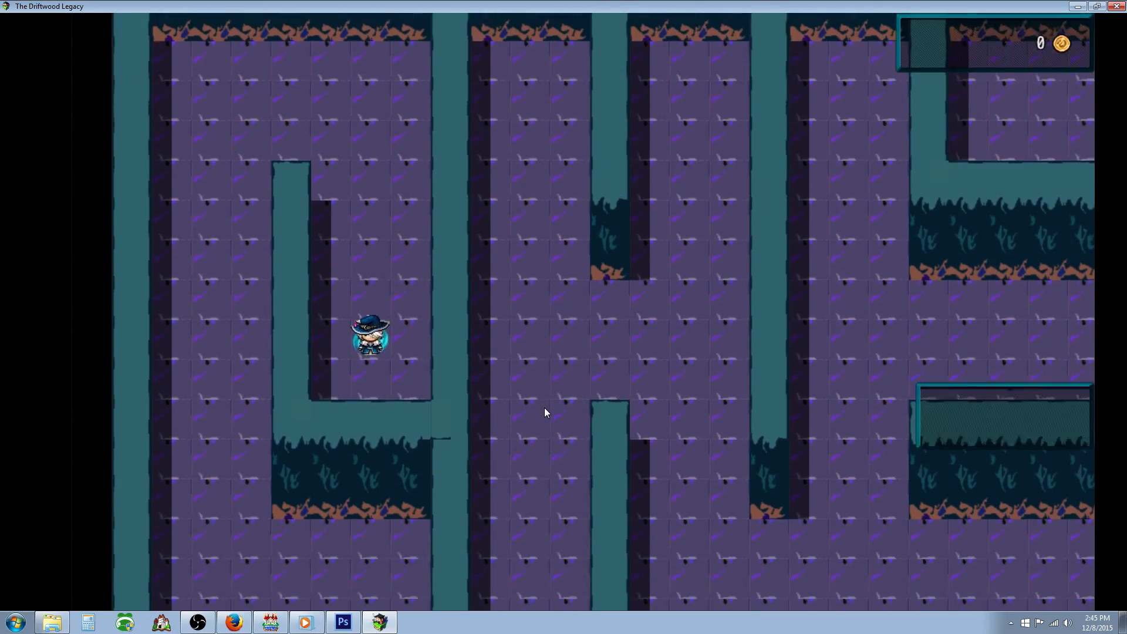
pyautogui.press('Return')
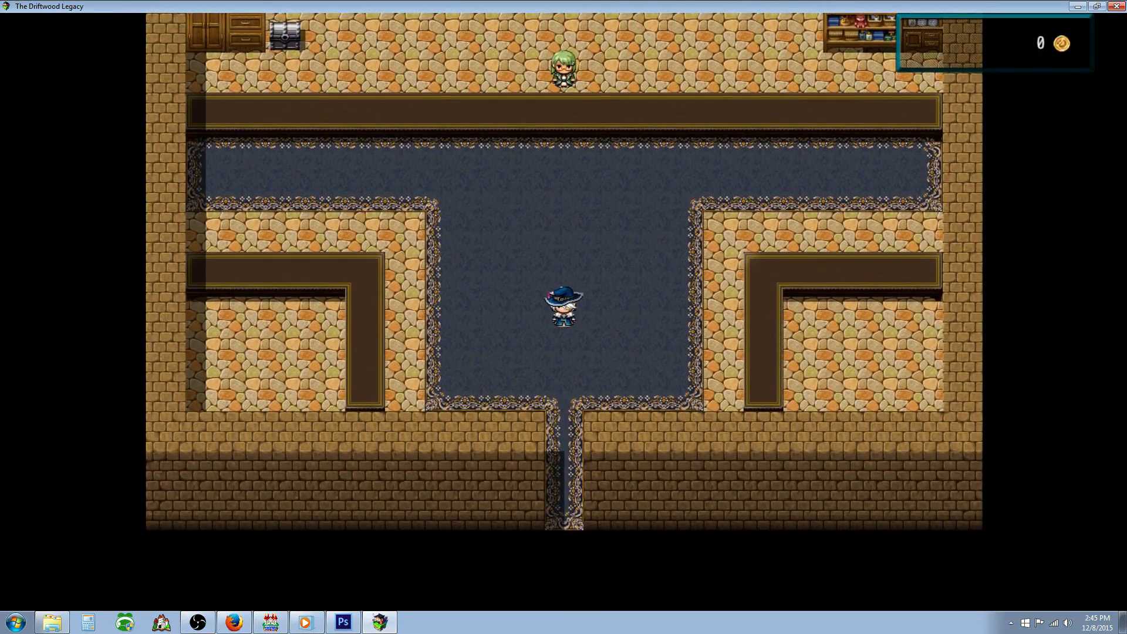
# Close the playtest and open the randomDungeonNextLevel common event in the project database.
pyautogui.click(1117, 7)
pyautogui.click(63, 40)
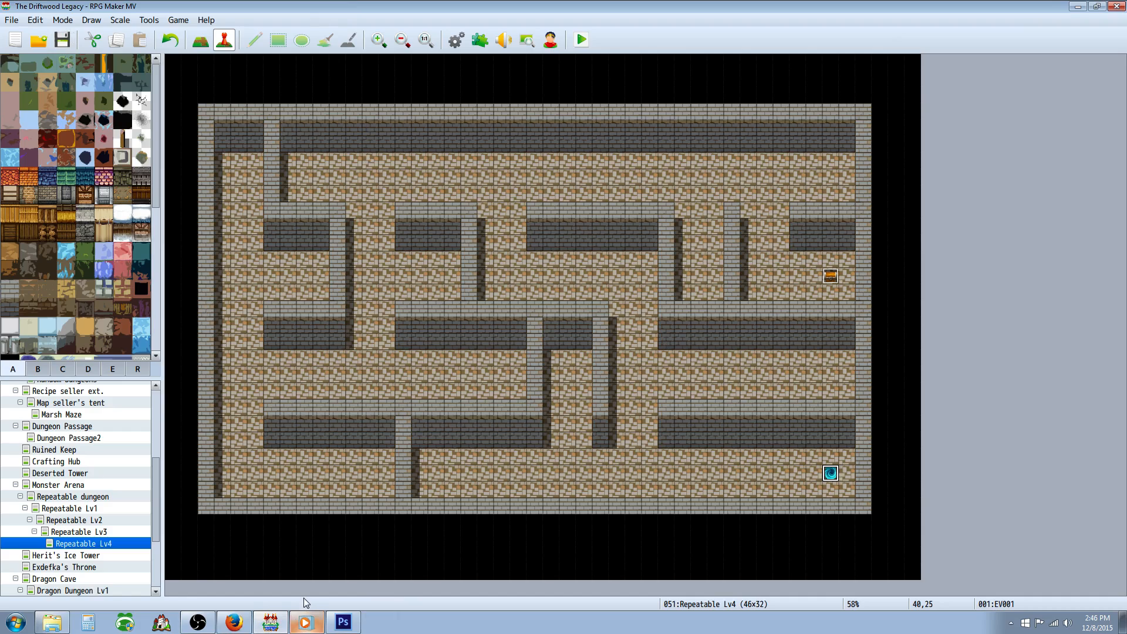
pyautogui.click(458, 40)
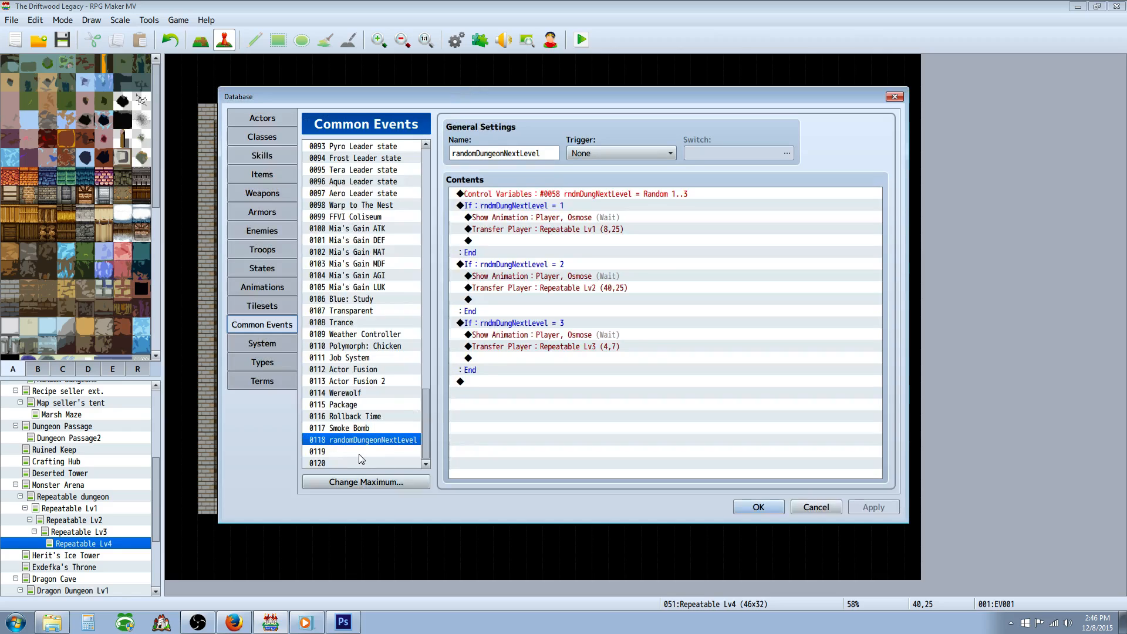
pyautogui.click(536, 197)
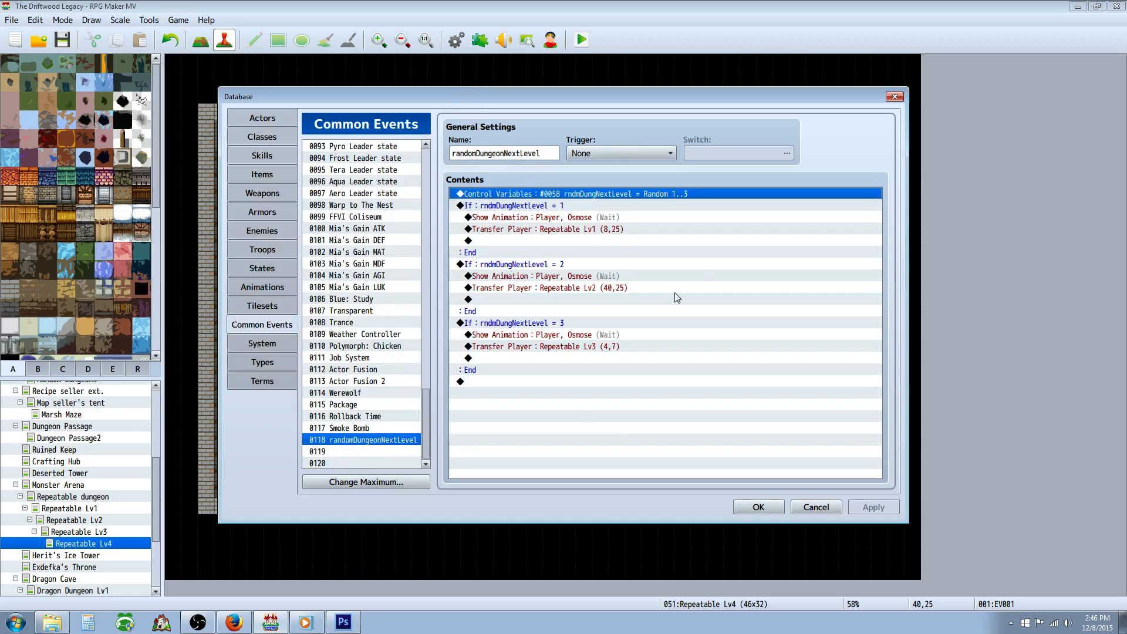
pyautogui.click(530, 204)
pyautogui.click(569, 195)
pyautogui.click(515, 383)
pyautogui.rightClick(515, 383)
pyautogui.click(551, 392)
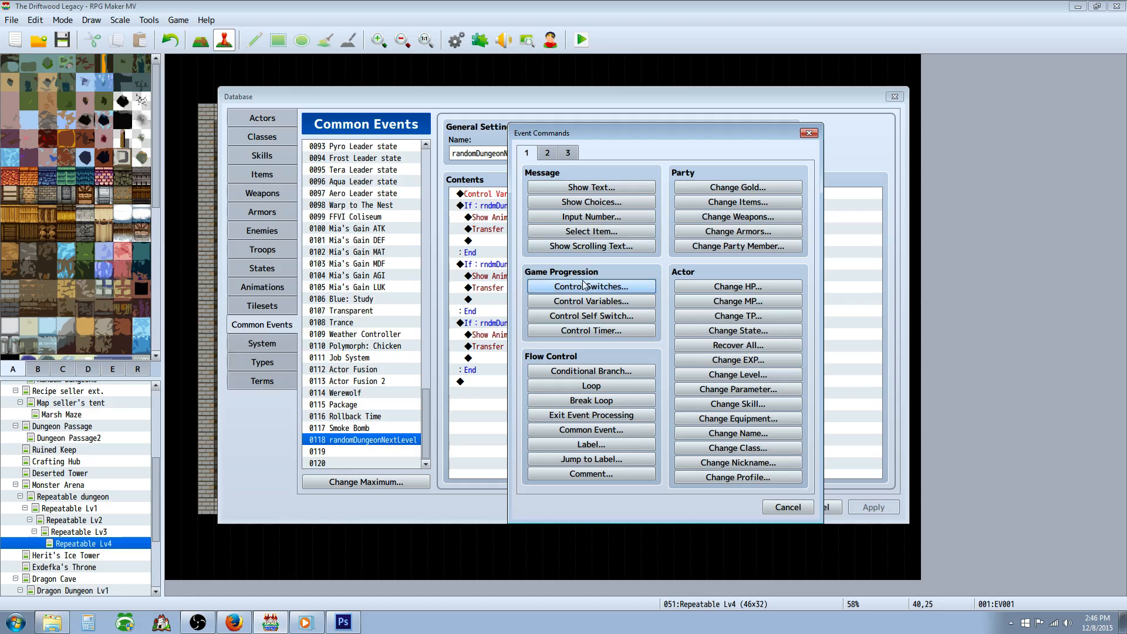
pyautogui.click(606, 305)
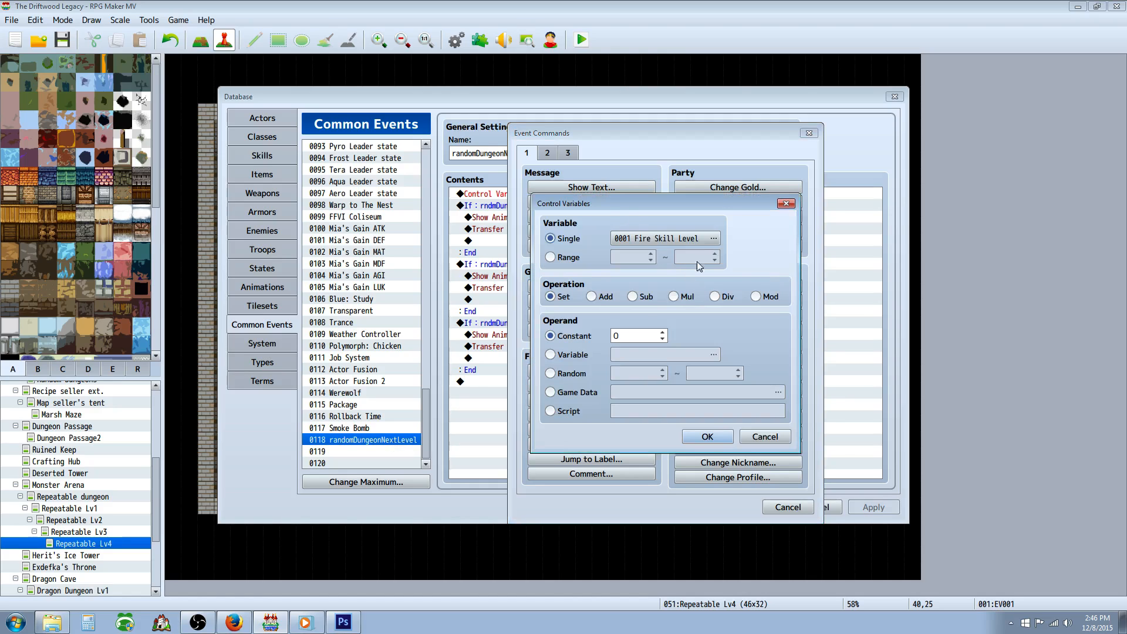
pyautogui.click(692, 238)
pyautogui.click(703, 468)
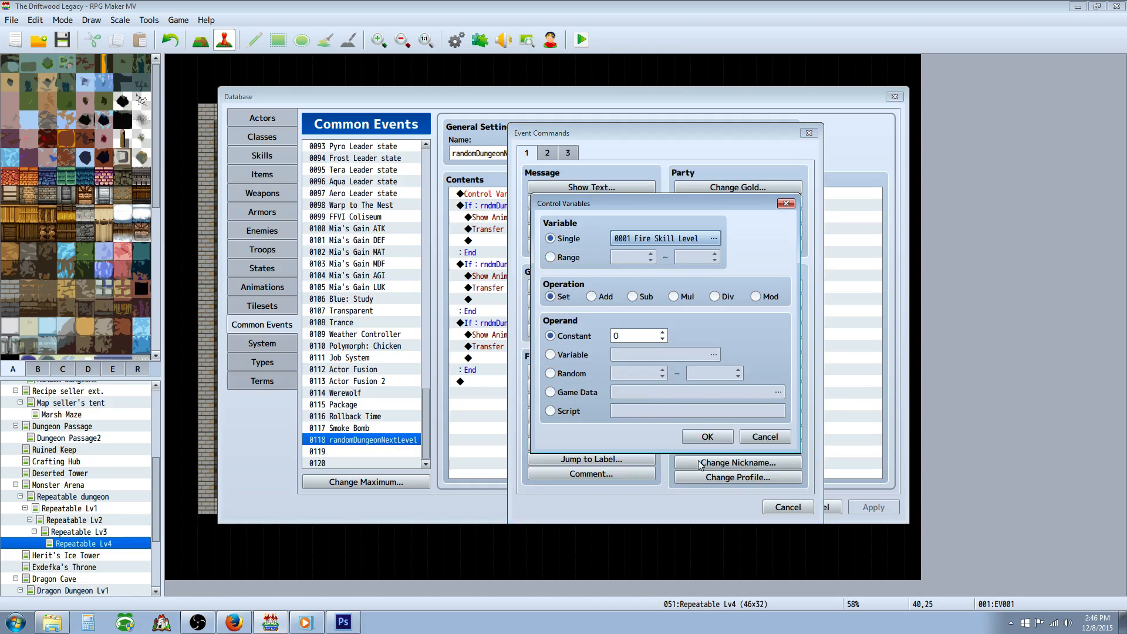
pyautogui.click(552, 374)
pyautogui.click(651, 375)
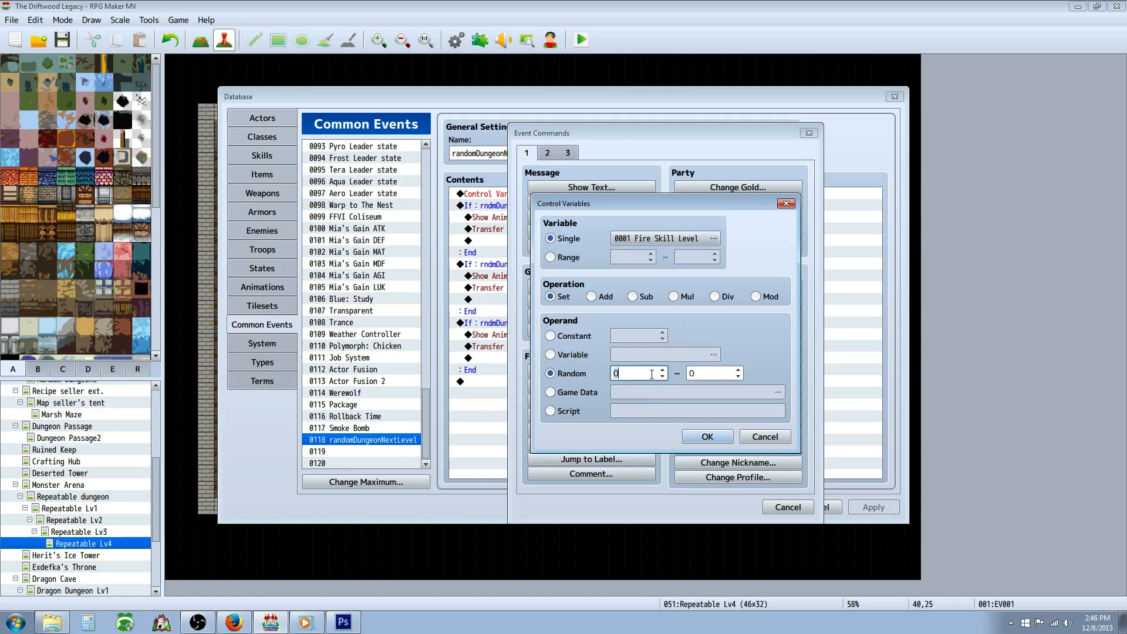
pyautogui.click(708, 373)
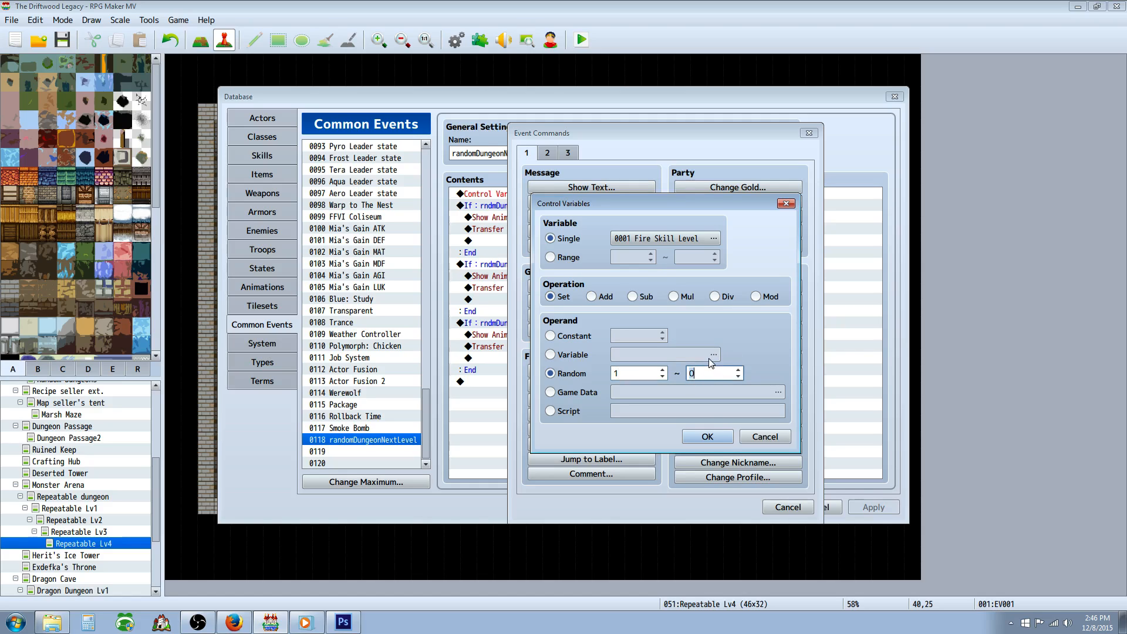
pyautogui.click(764, 436)
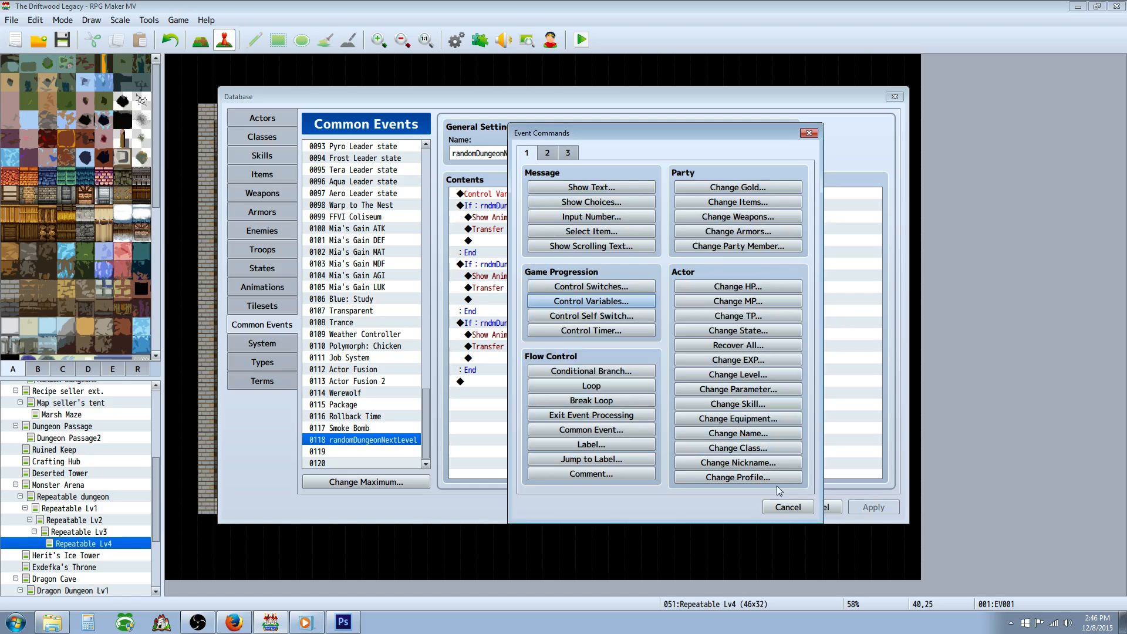
pyautogui.click(786, 508)
# Edit the rndmDungNextLevel variable command so its random range runs from 1 to 4.
pyautogui.click(617, 199)
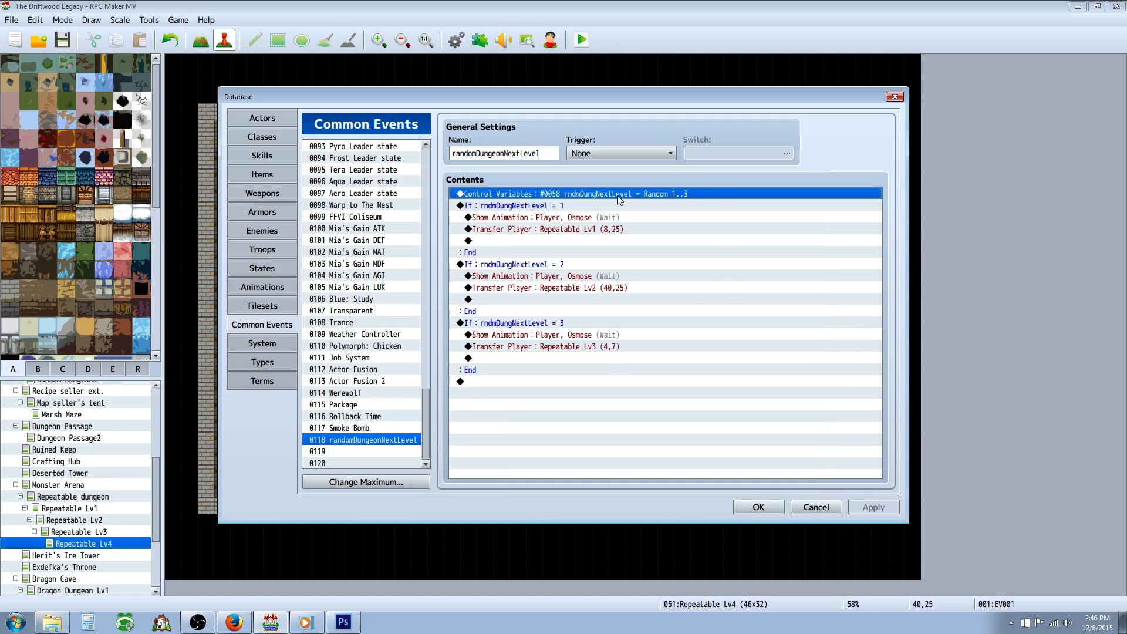
pyautogui.rightClick(618, 199)
pyautogui.click(650, 222)
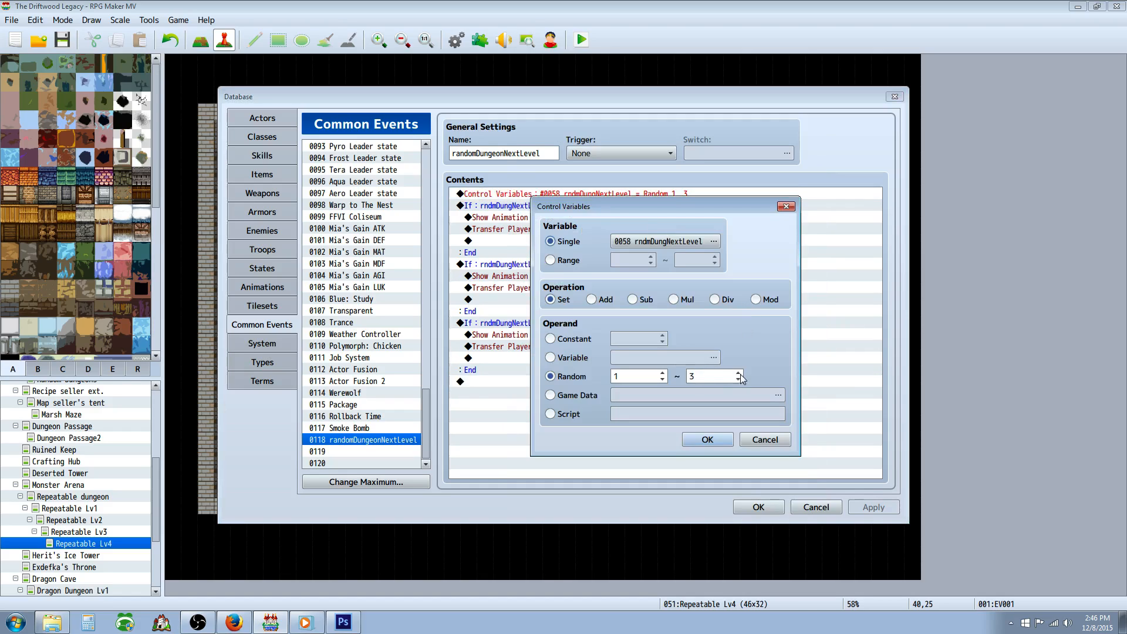
pyautogui.click(739, 373)
pyautogui.click(707, 439)
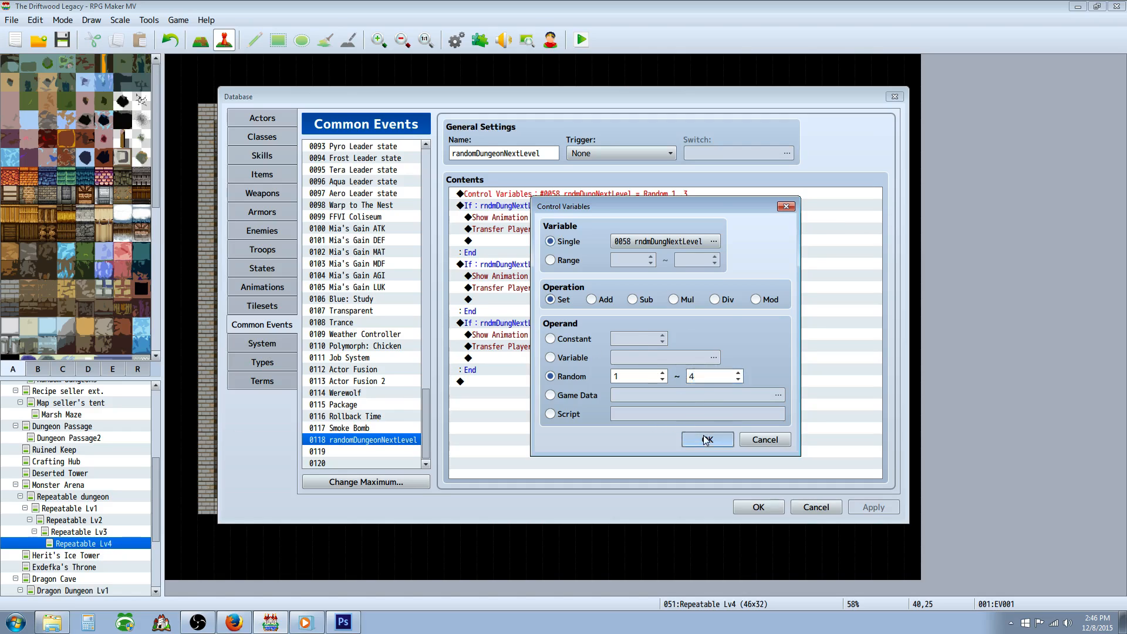
pyautogui.click(555, 206)
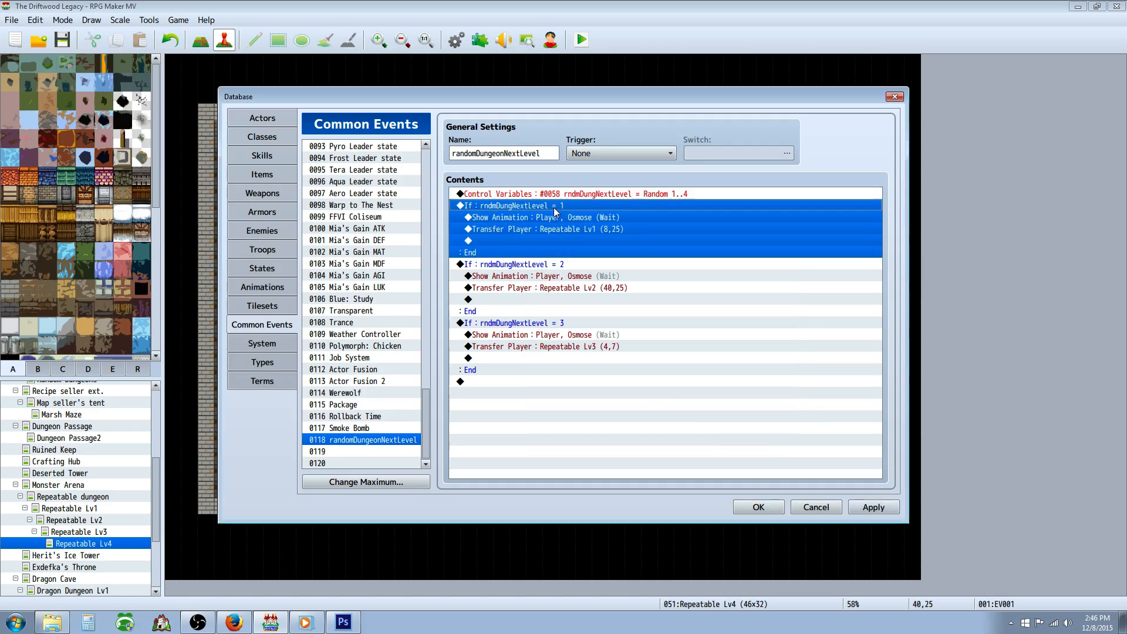
pyautogui.click(522, 328)
pyautogui.rightClick(522, 329)
pyautogui.click(550, 379)
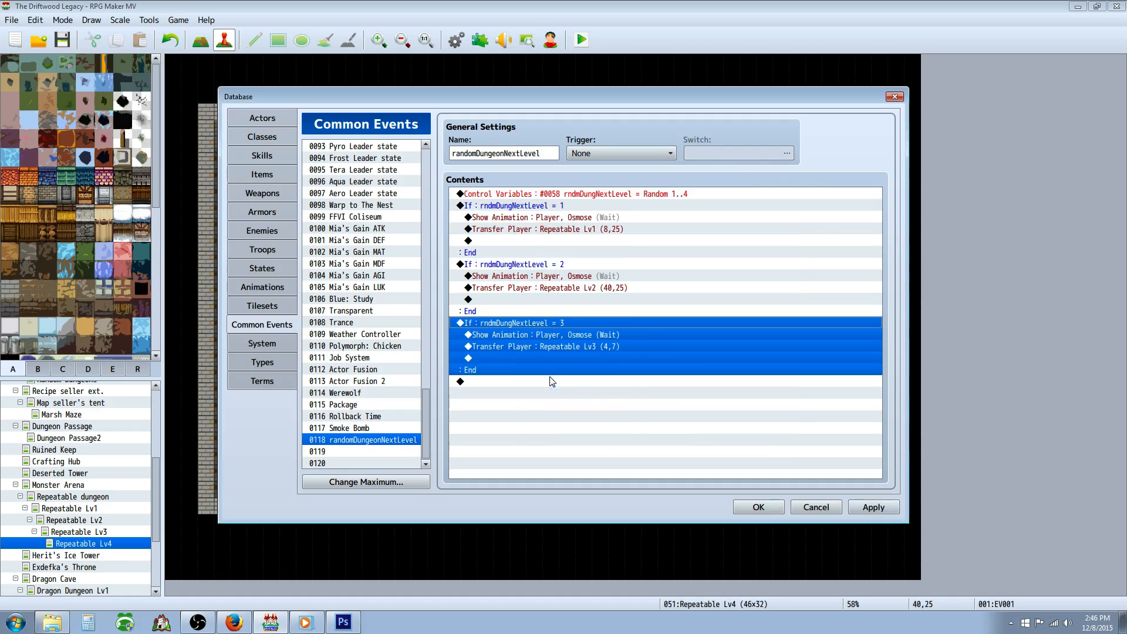
pyautogui.click(547, 358)
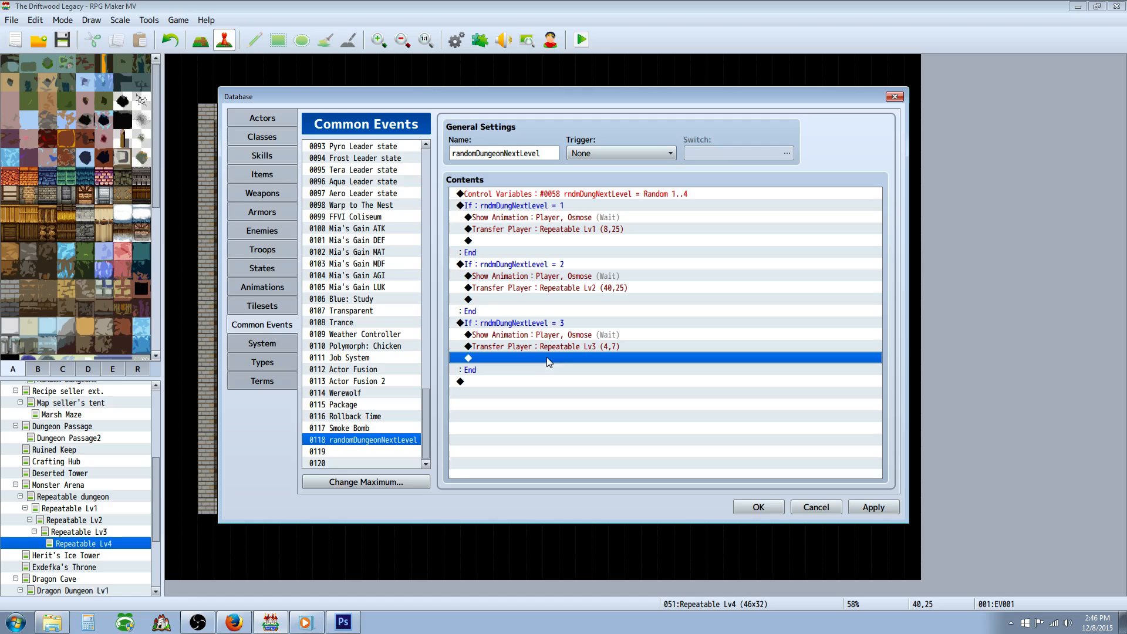
# Add a conditional branch at the end of the common event for variable 0058 rndmDungNextLevel equal to 4.
pyautogui.click(499, 380)
pyautogui.rightClick(491, 386)
pyautogui.click(511, 395)
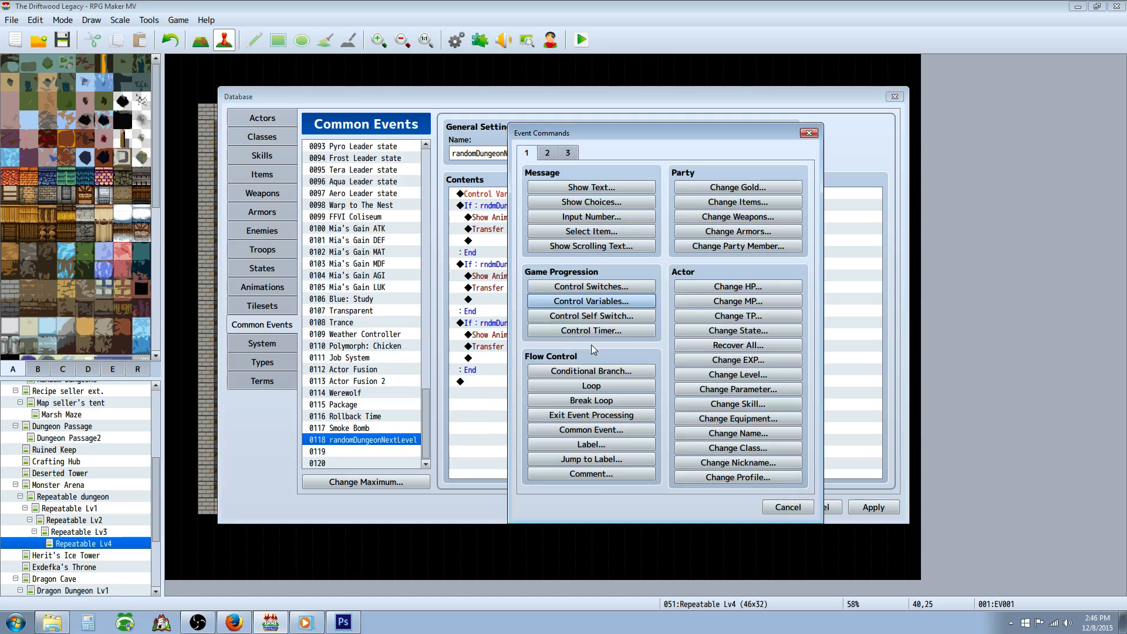
pyautogui.click(582, 371)
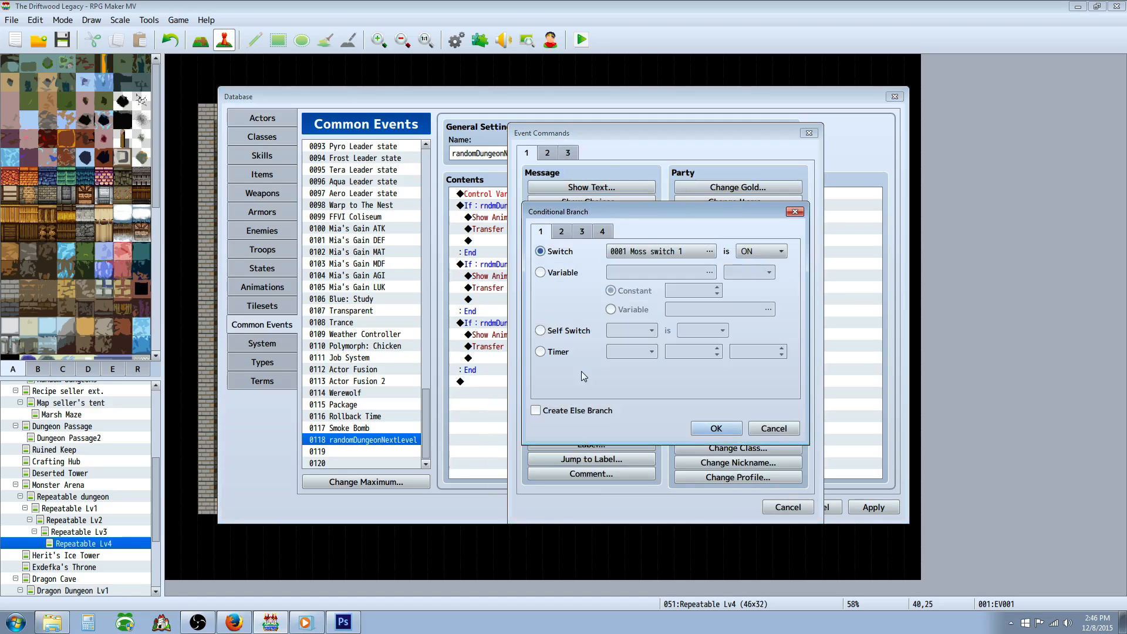
pyautogui.click(556, 274)
pyautogui.click(709, 272)
pyautogui.click(657, 476)
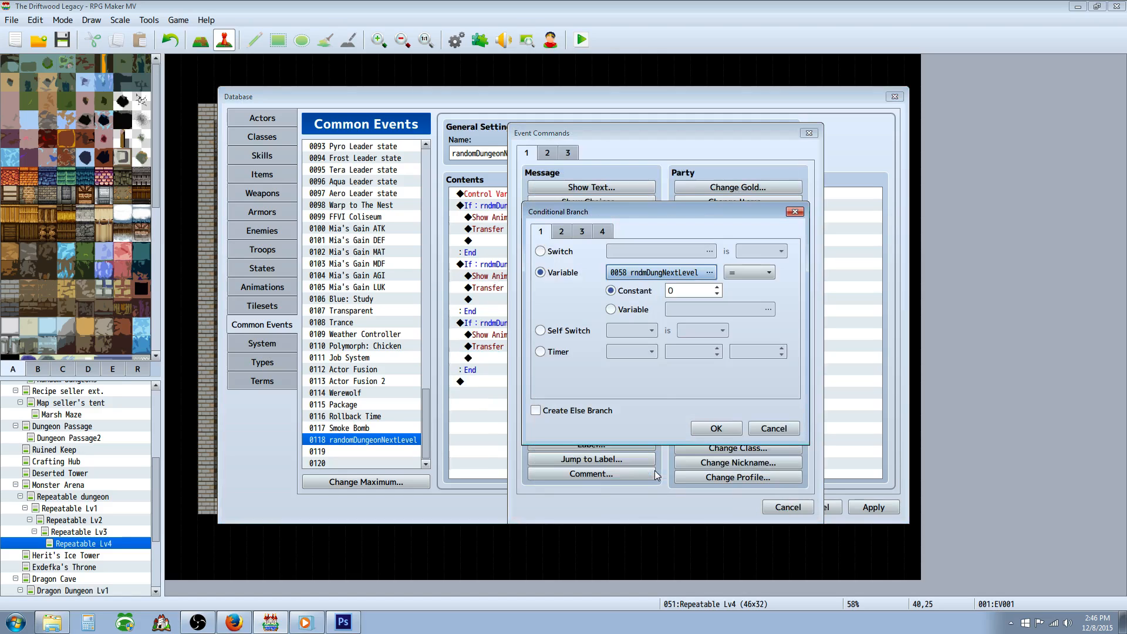
pyautogui.click(716, 287)
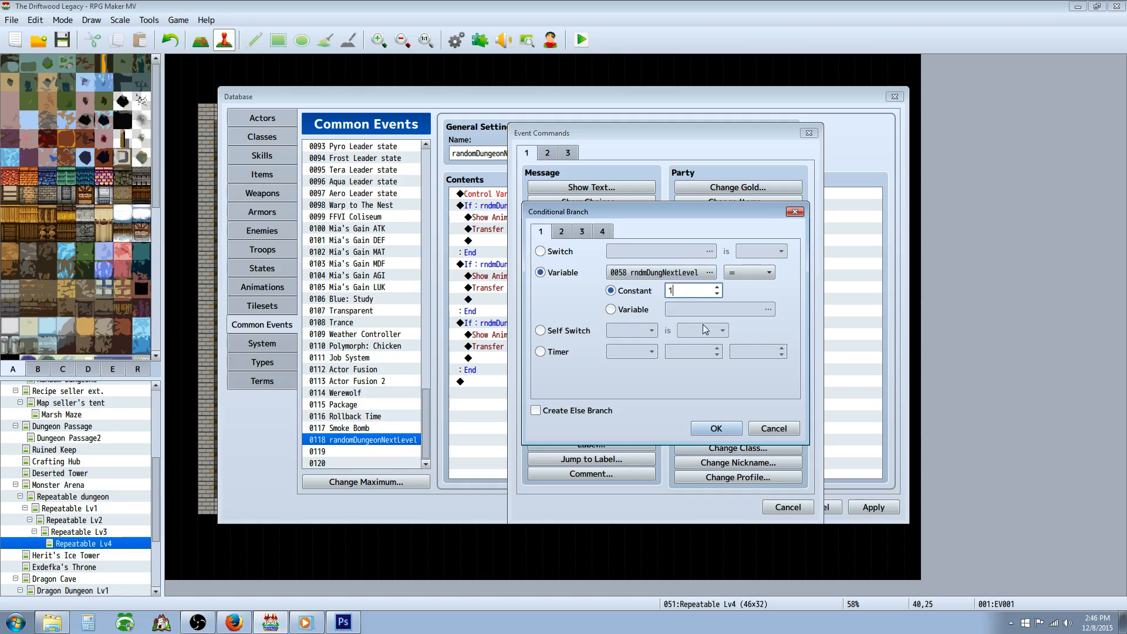
pyautogui.press('BackSpace')
pyautogui.write('4')
pyautogui.click(715, 428)
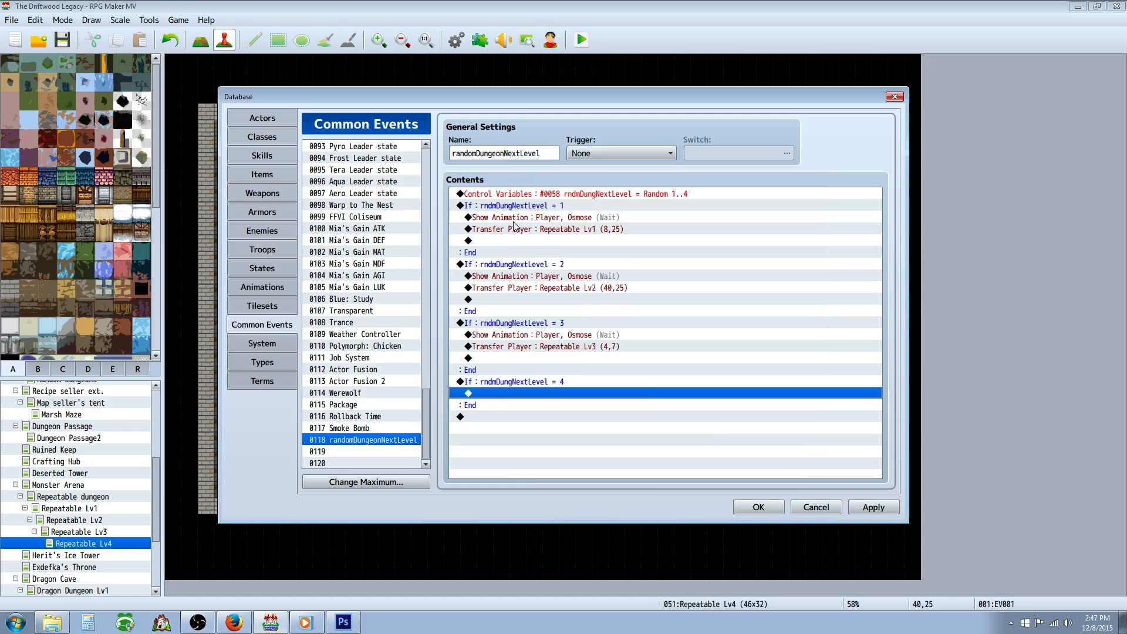
# Copy the Osmose Show Animation command from the first branch into the rndmDungNextLevel = 4 branch.
pyautogui.click(516, 221)
pyautogui.rightClick(520, 218)
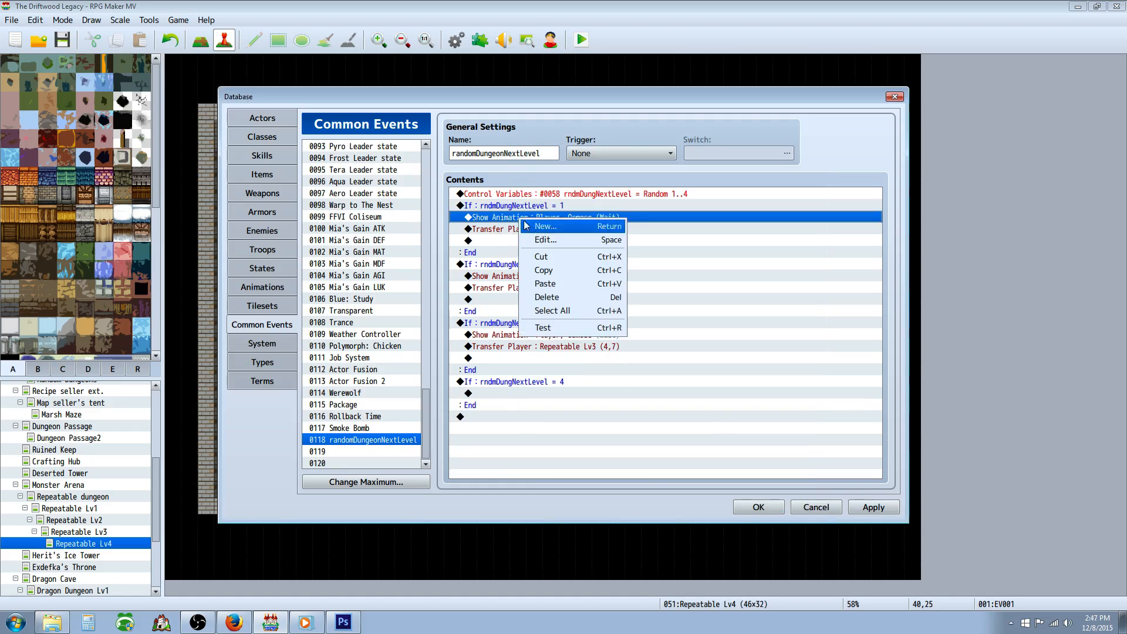
pyautogui.click(531, 269)
pyautogui.rightClick(498, 394)
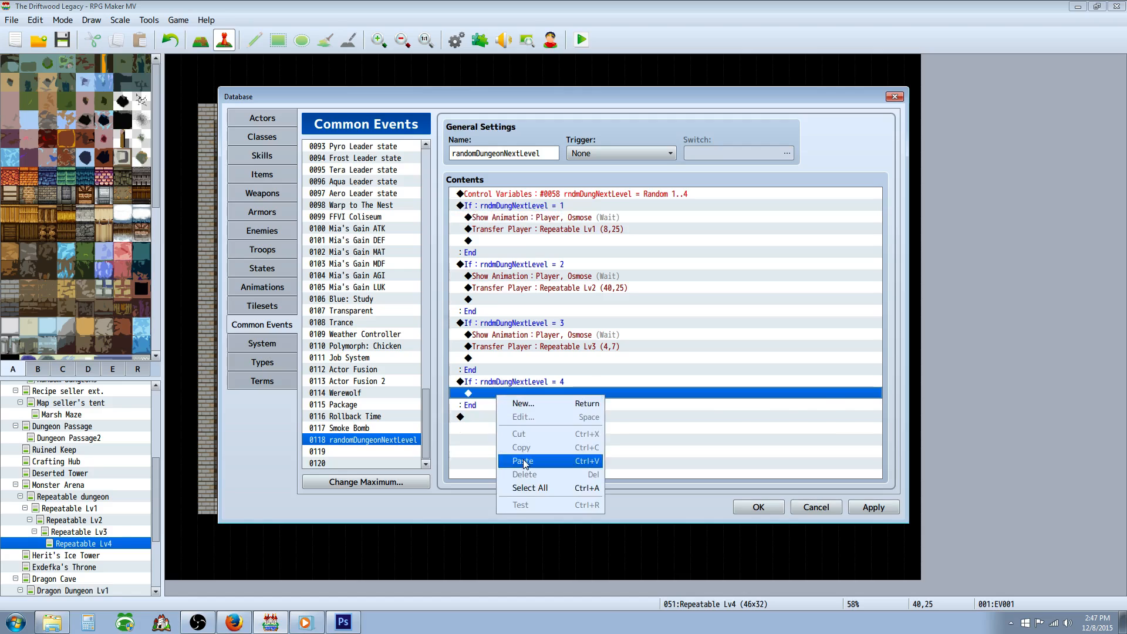
pyautogui.click(522, 461)
pyautogui.rightClick(513, 406)
pyautogui.click(522, 416)
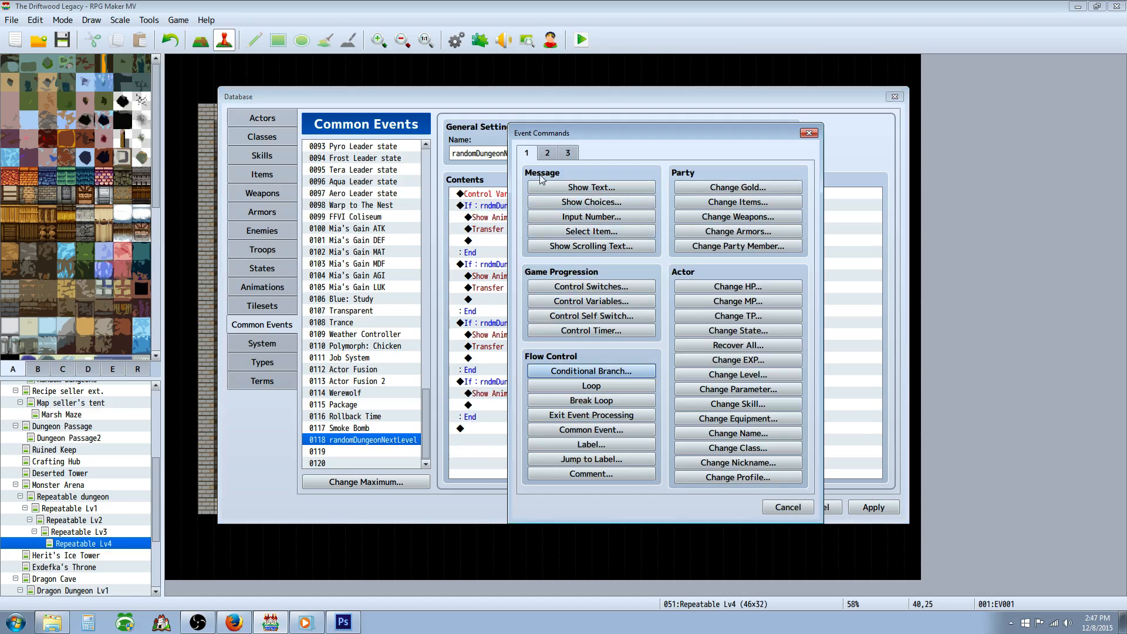
pyautogui.click(547, 154)
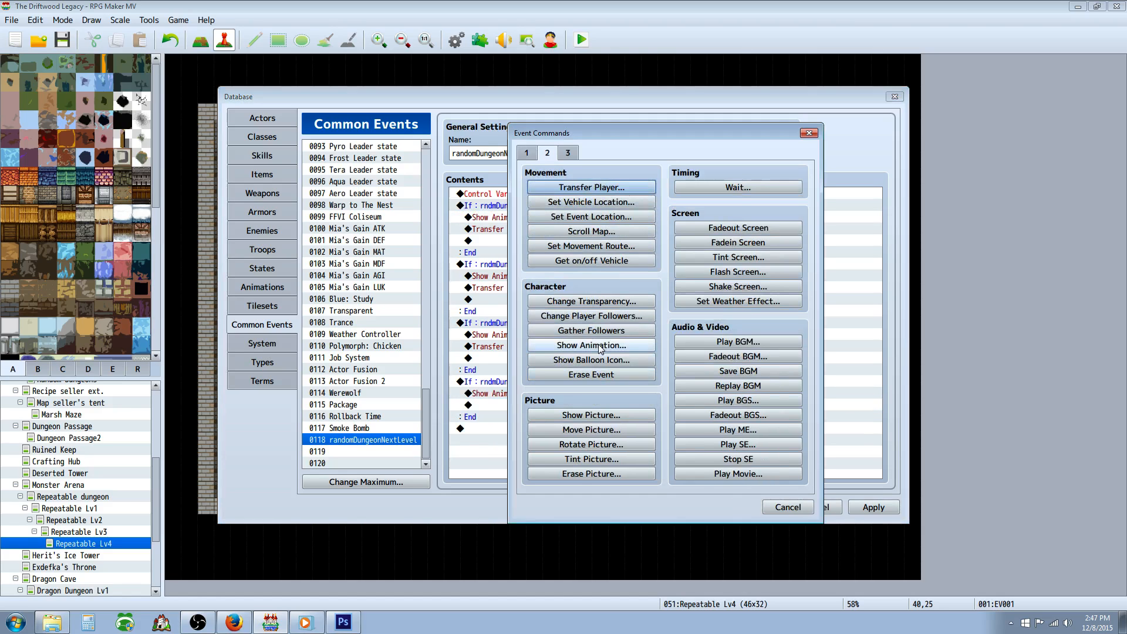
pyautogui.click(777, 508)
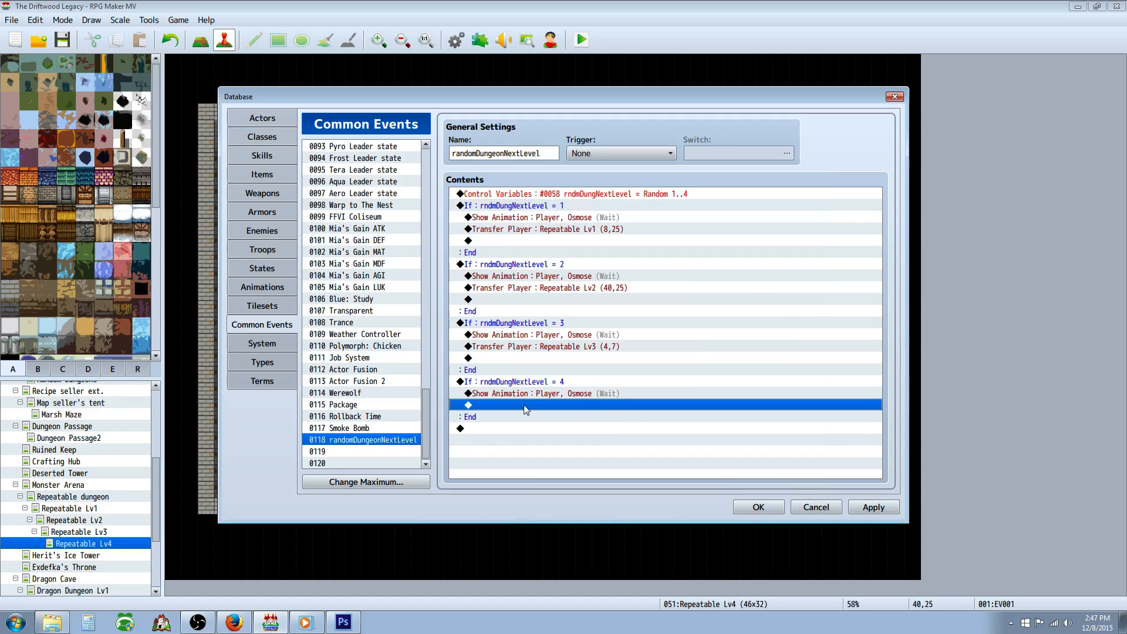
# Add a Transfer Player command to Repeatable Lv4 (4,7) in the rndmDungNextLevel = 4 branch and accept the database changes.
pyautogui.click(520, 350)
pyautogui.rightClick(517, 407)
pyautogui.click(537, 414)
pyautogui.click(547, 152)
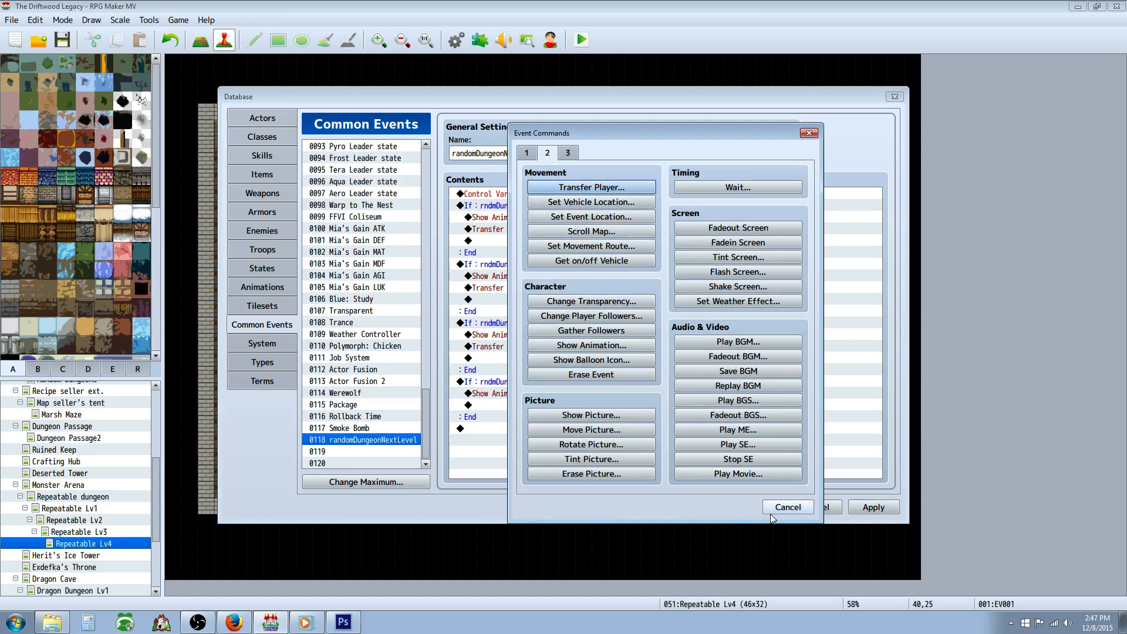
pyautogui.click(591, 187)
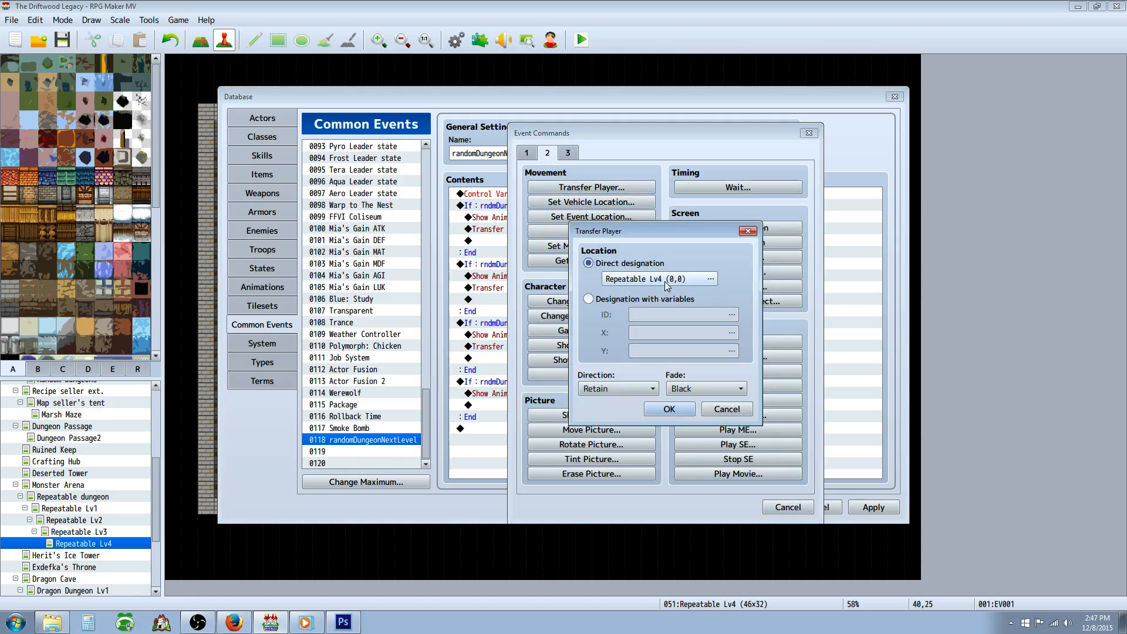
pyautogui.click(710, 279)
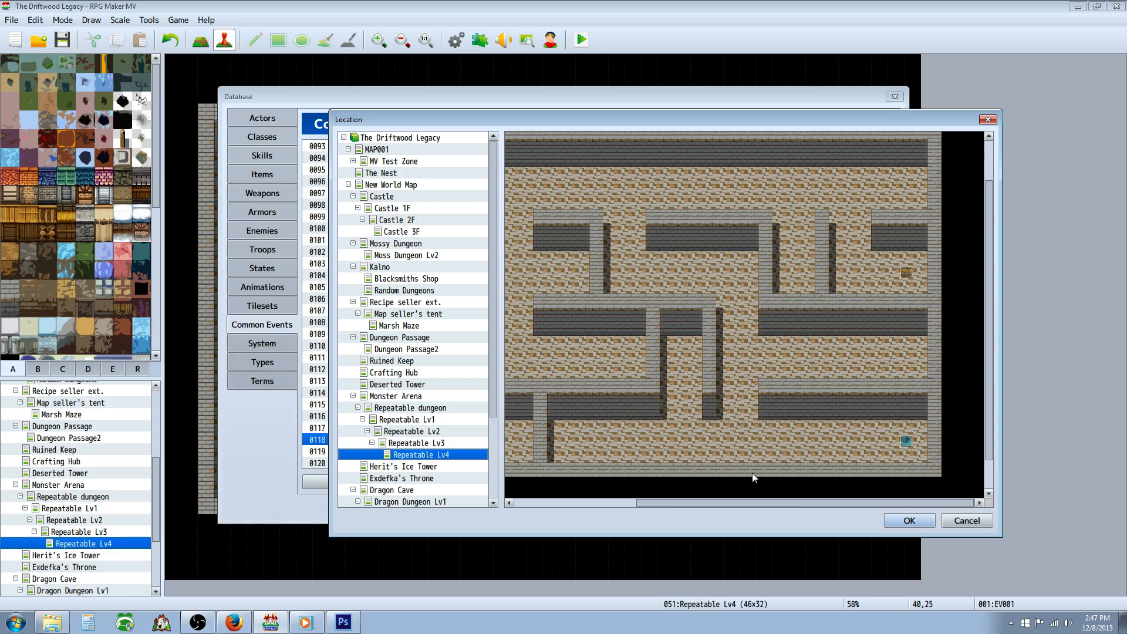
pyautogui.moveTo(792, 503); pyautogui.dragTo(611, 502)
pyautogui.click(569, 188)
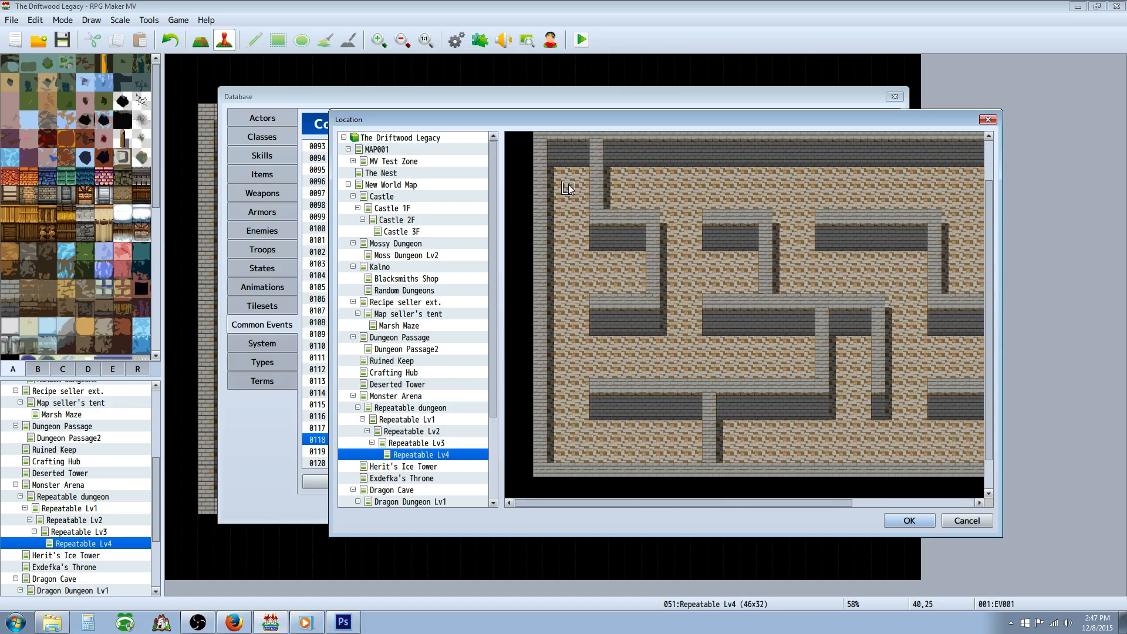
pyautogui.click(897, 523)
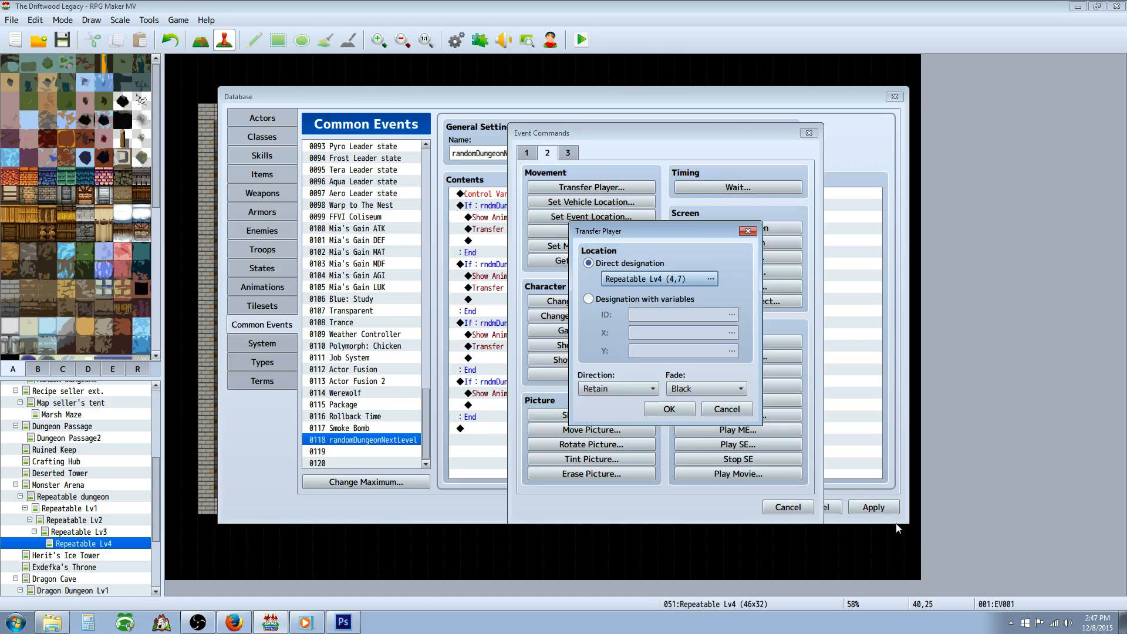
pyautogui.click(670, 409)
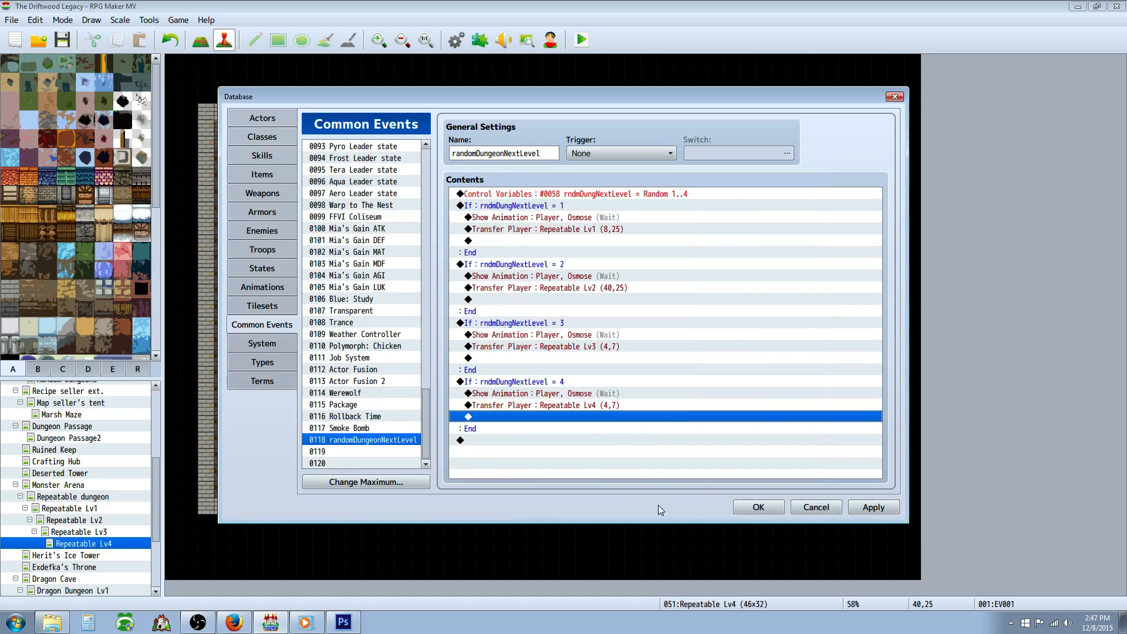
pyautogui.click(758, 507)
# Compare the layouts of the Repeatable Lv3 and Repeatable Lv4 maps.
pyautogui.click(96, 532)
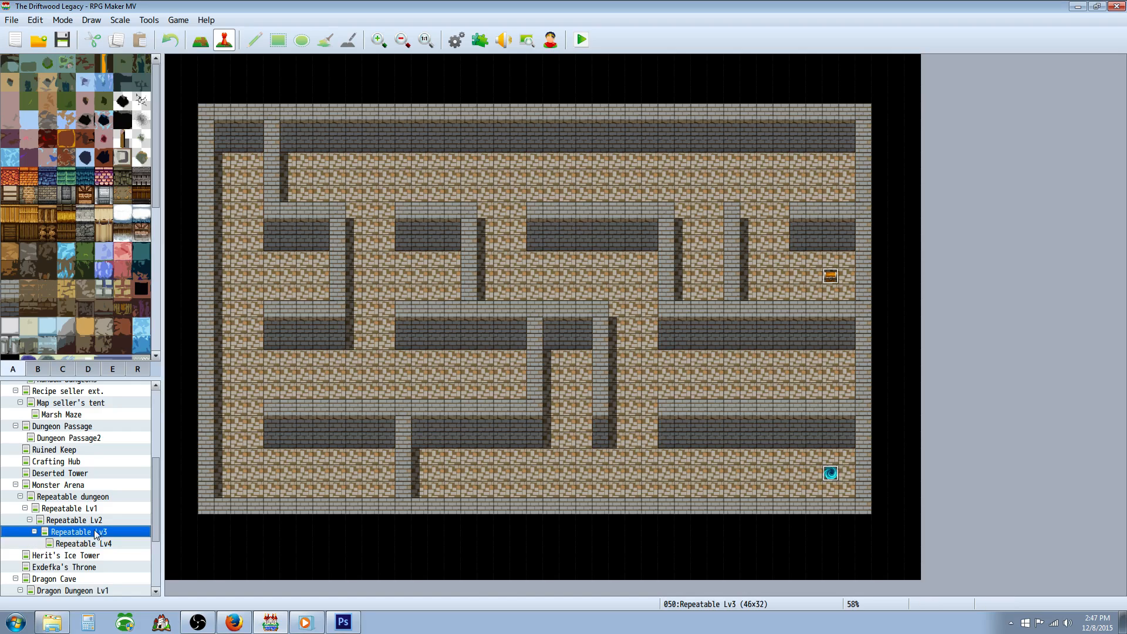
pyautogui.click(95, 543)
pyautogui.click(96, 532)
pyautogui.click(96, 544)
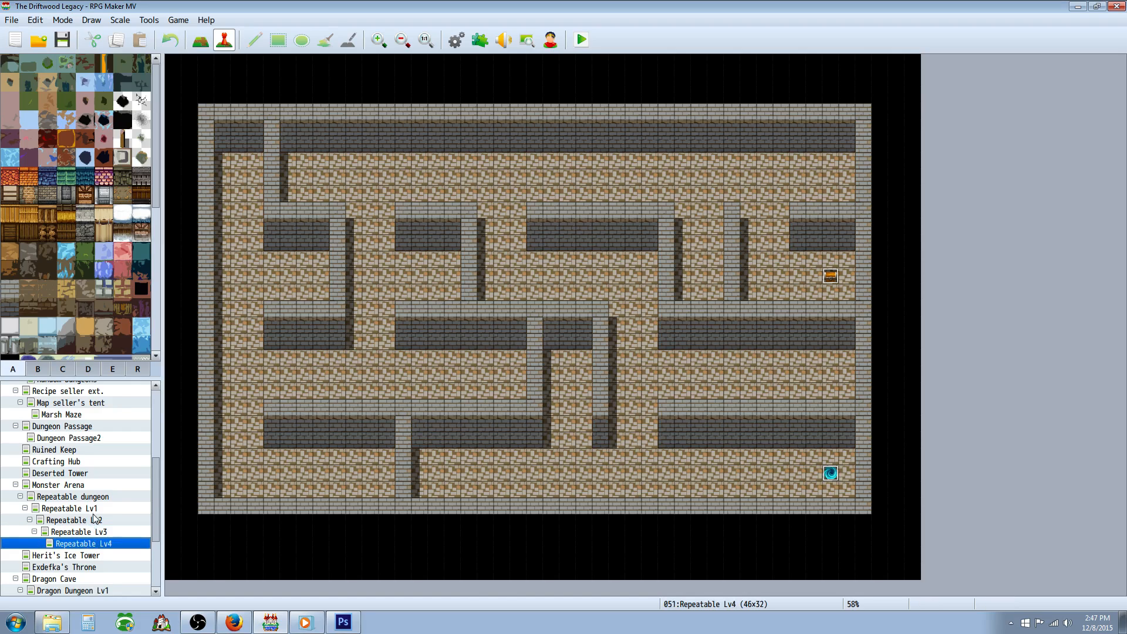
pyautogui.click(91, 532)
pyautogui.click(92, 544)
# Generate a maze with wide passages on Repeatable Lv4, using yellow stone walls and the striped white-and-brown floor.
pyautogui.rightClick(94, 546)
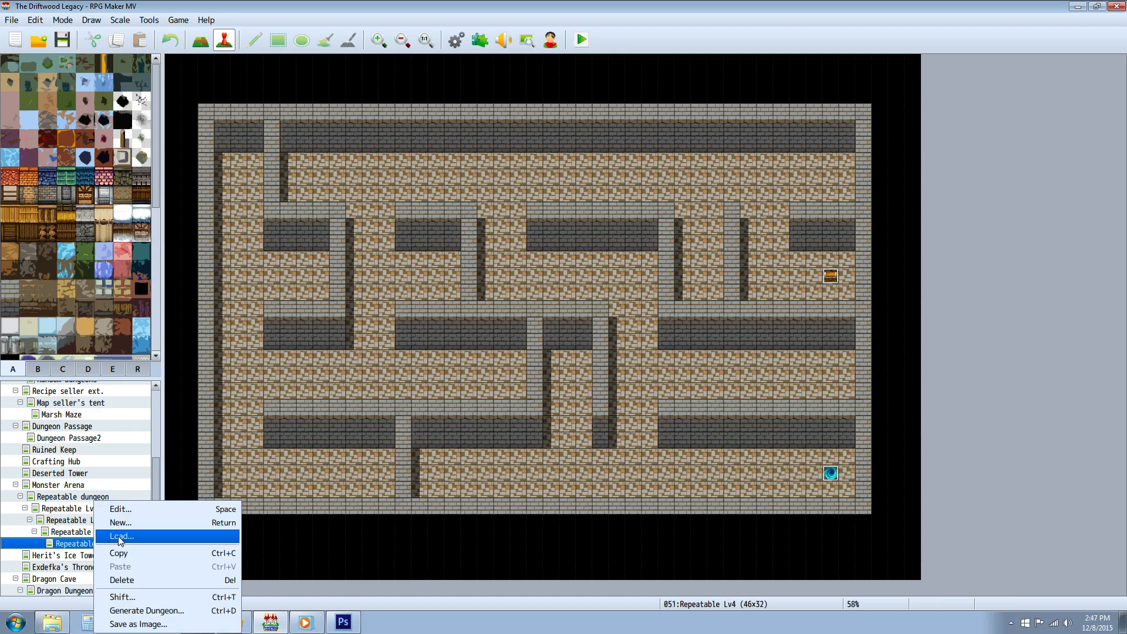
pyautogui.click(148, 611)
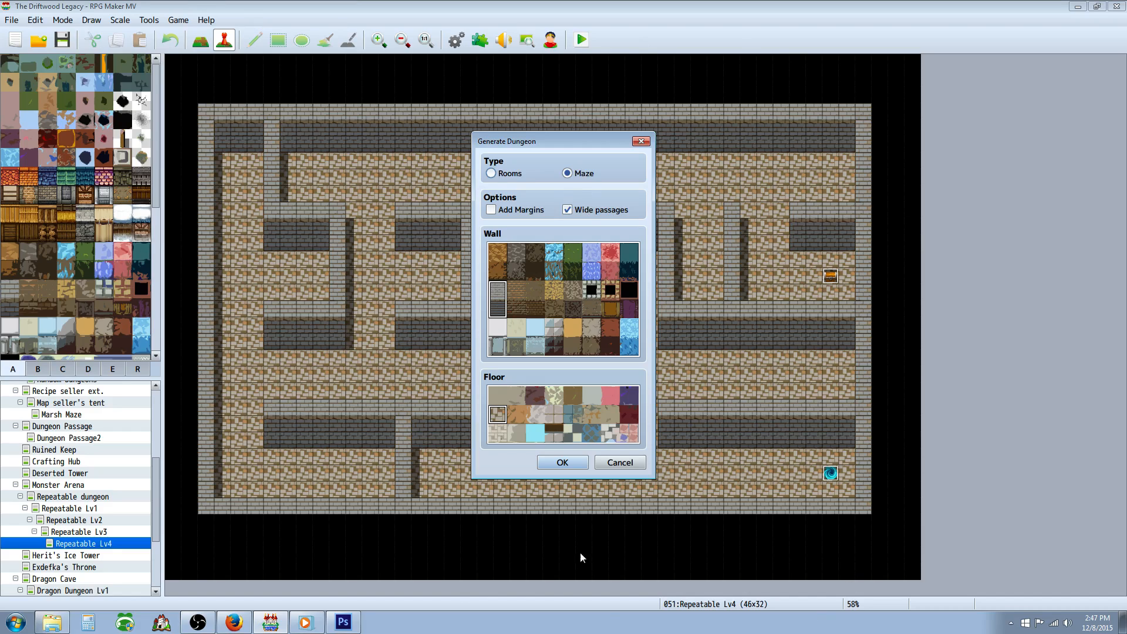
pyautogui.click(554, 288)
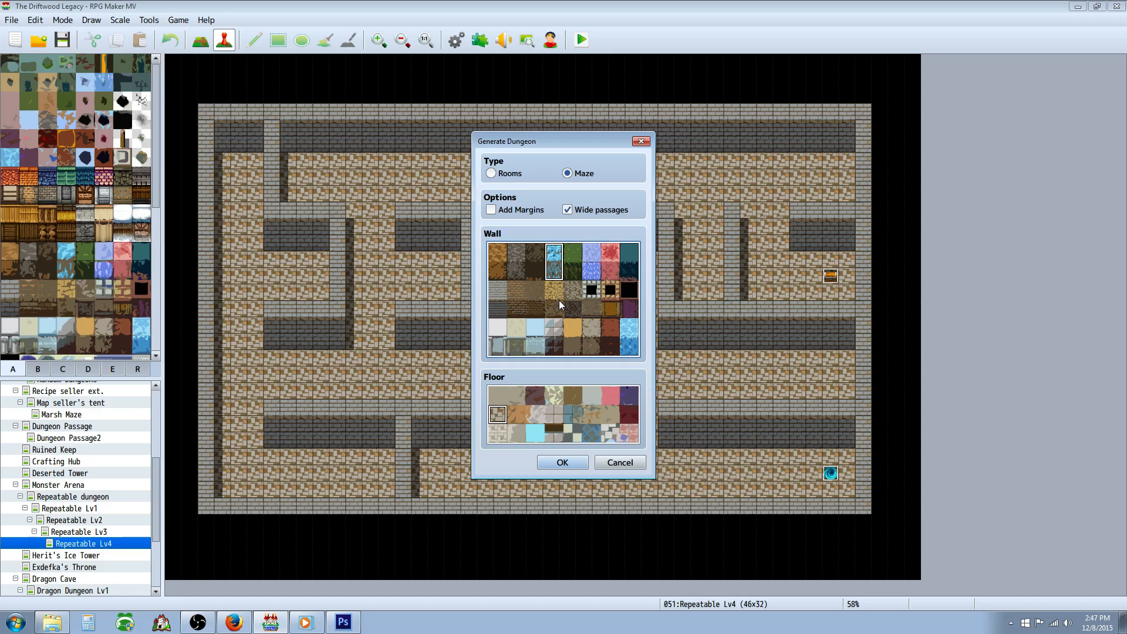
pyautogui.click(555, 395)
pyautogui.click(554, 414)
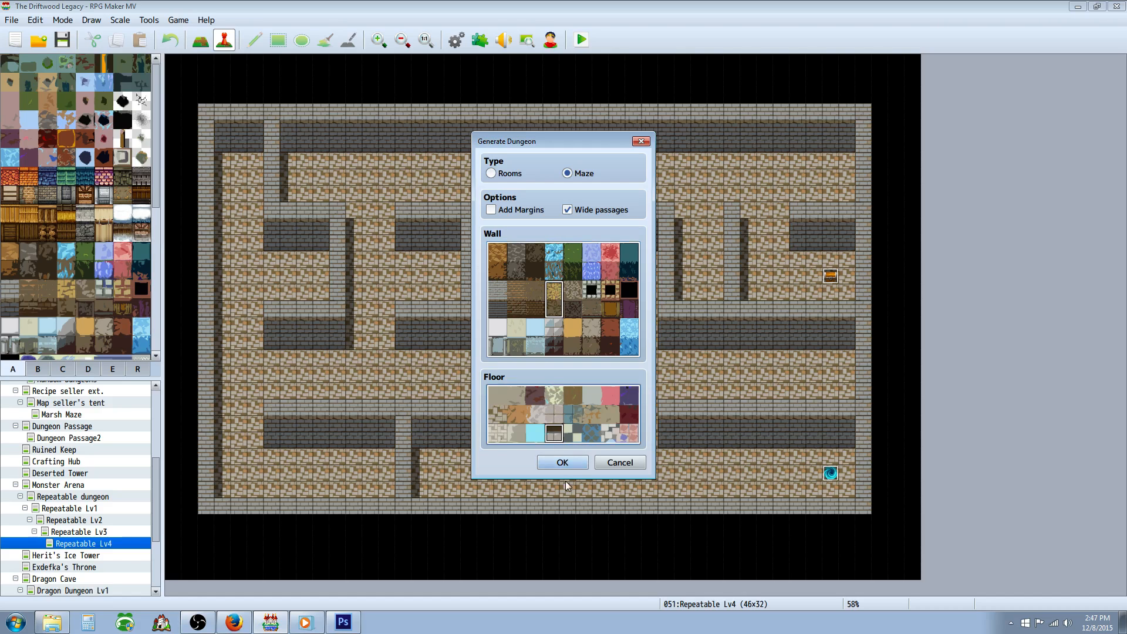
pyautogui.click(567, 463)
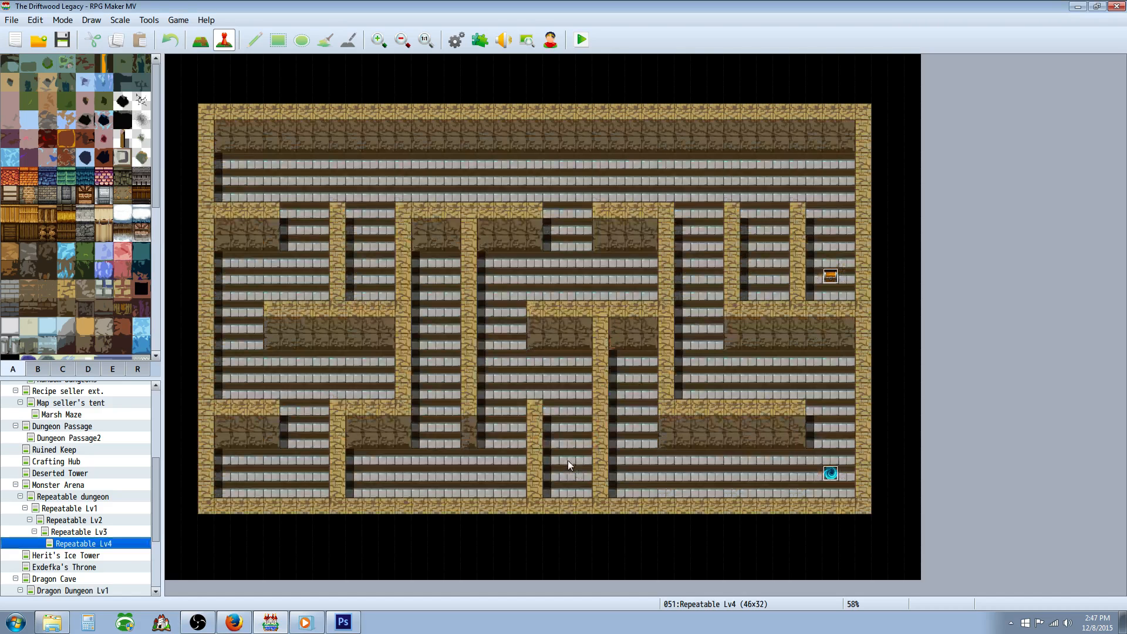
pyautogui.rightClick(104, 546)
pyautogui.click(147, 595)
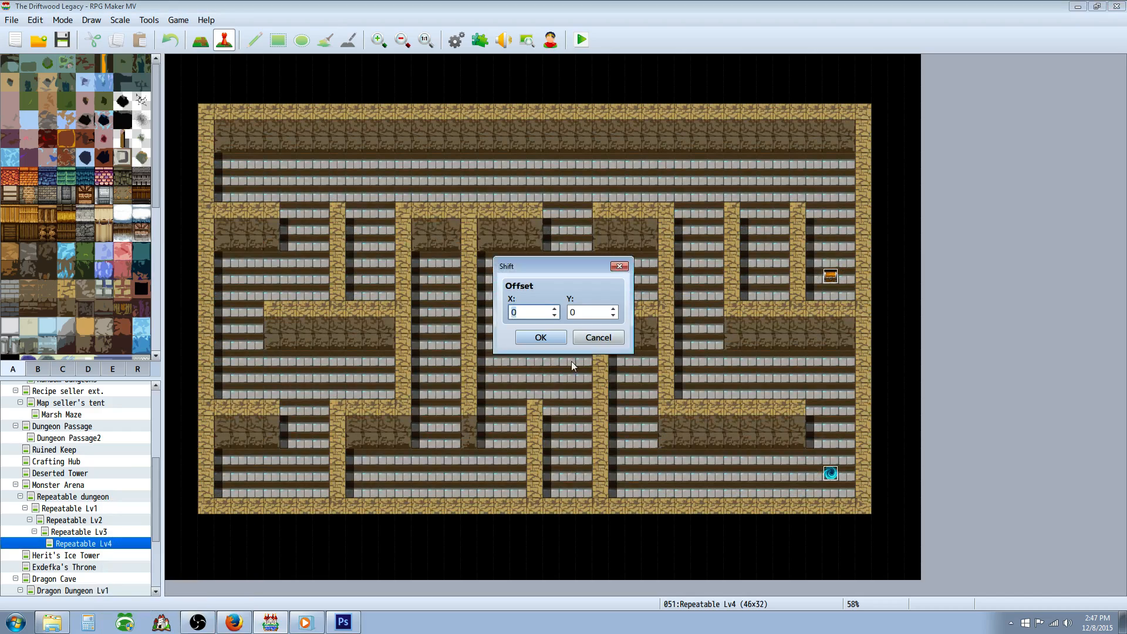
pyautogui.click(598, 338)
# Regenerate the Repeatable Lv4 maze with wide passages, grey-brown rock walls and a blue tiled floor.
pyautogui.rightClick(80, 547)
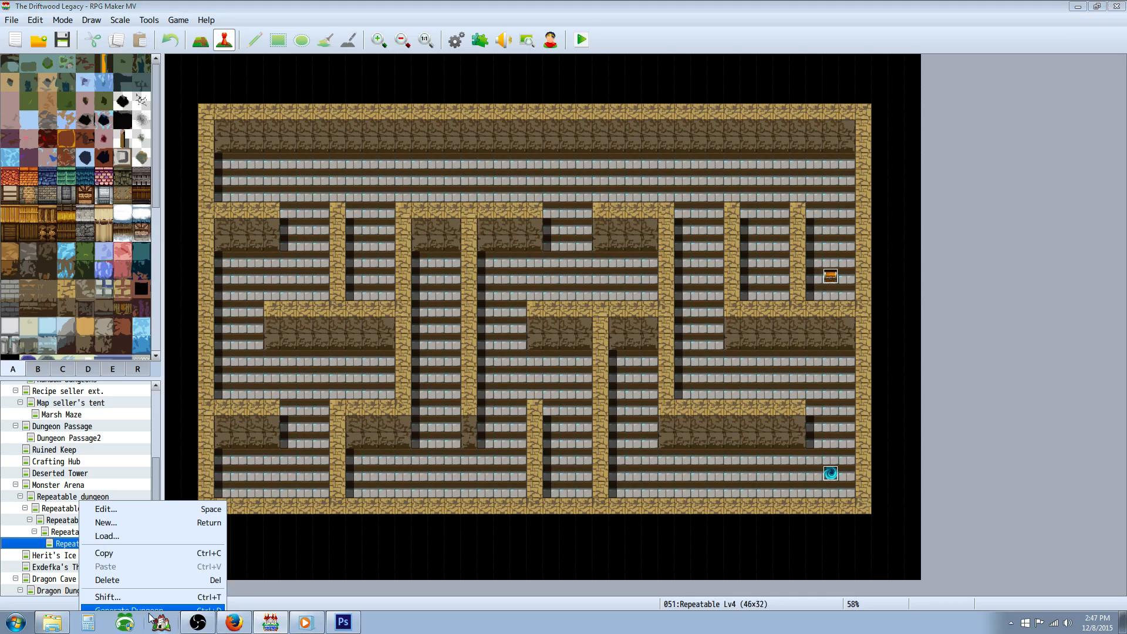
pyautogui.click(147, 608)
pyautogui.click(572, 301)
pyautogui.click(578, 433)
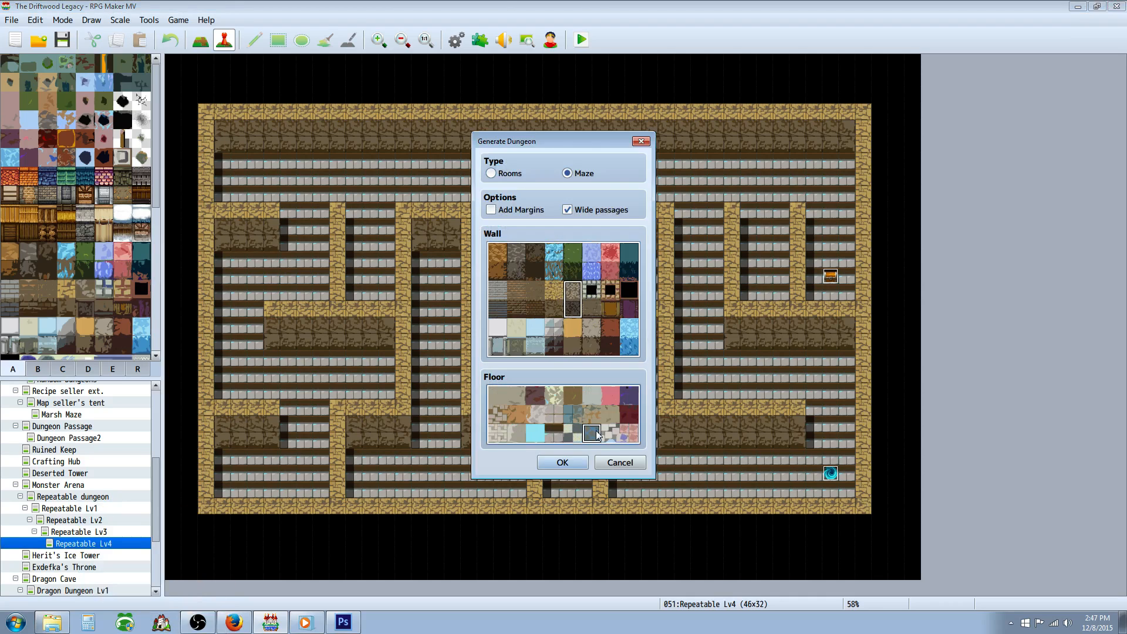
pyautogui.click(562, 463)
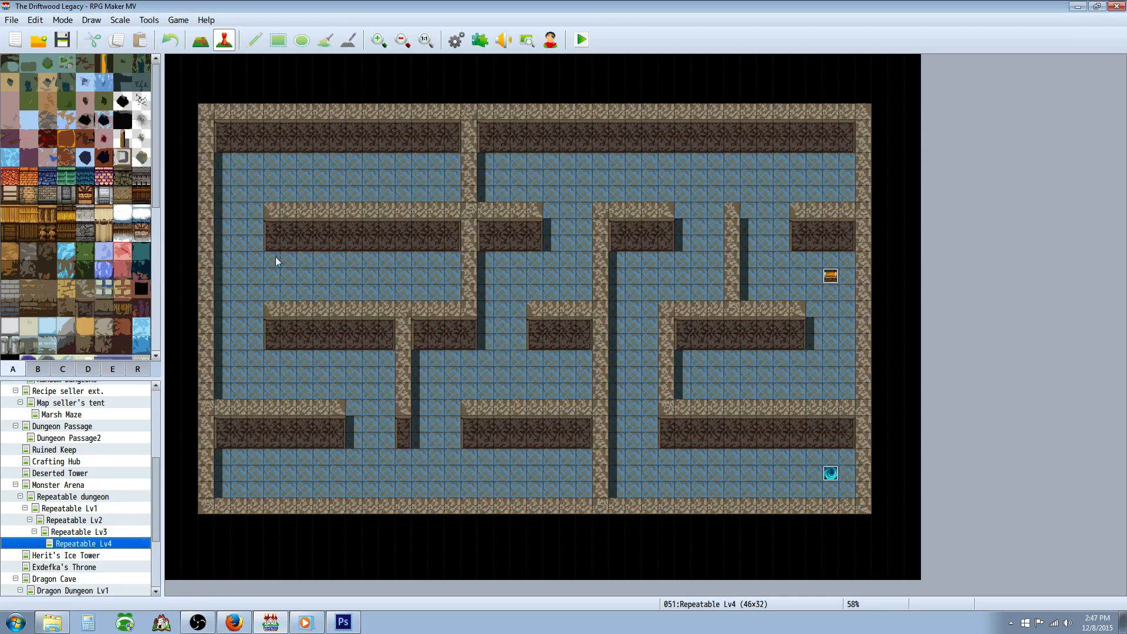
# Choose CobblestonesPool as the ground image of the battleback in the Repeatable Lv4 map properties.
pyautogui.rightClick(109, 545)
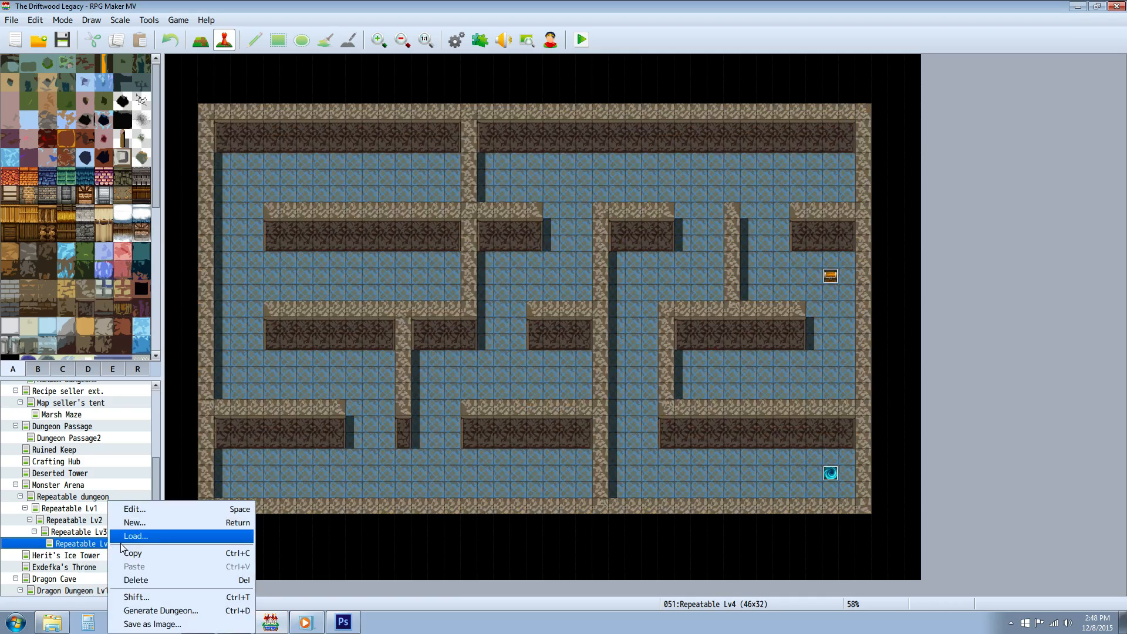
pyautogui.click(157, 509)
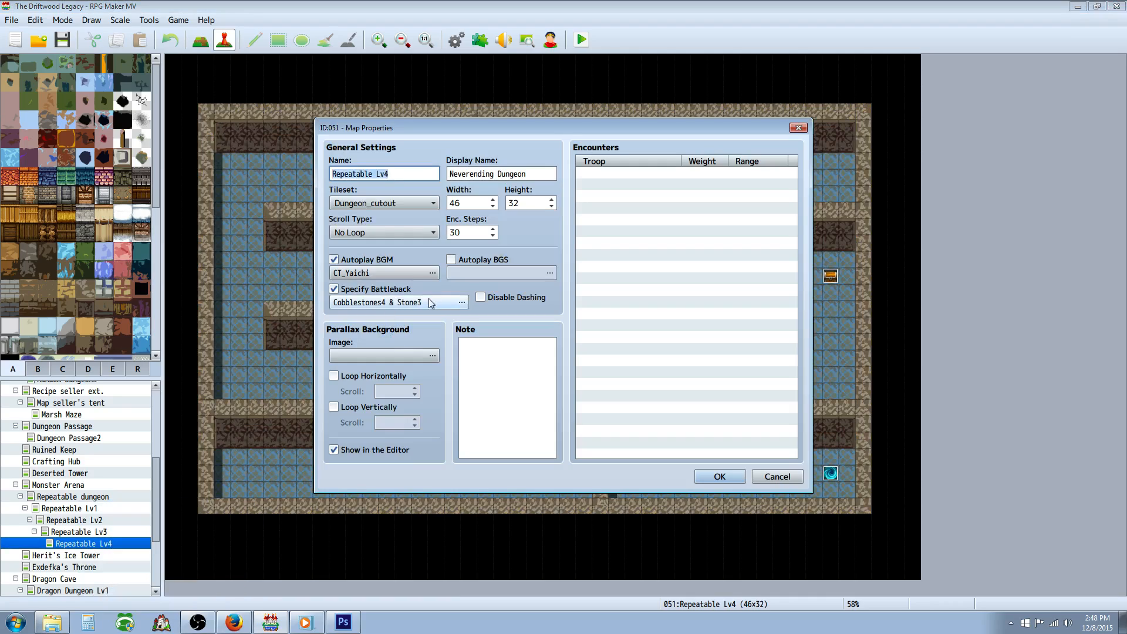
pyautogui.click(462, 302)
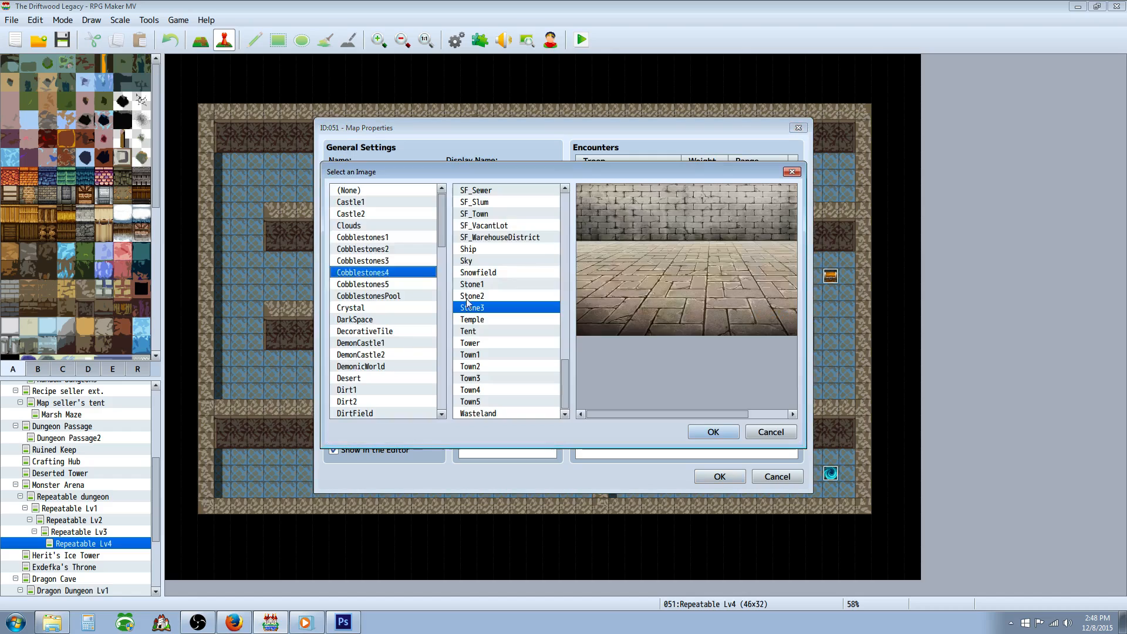
pyautogui.click(403, 298)
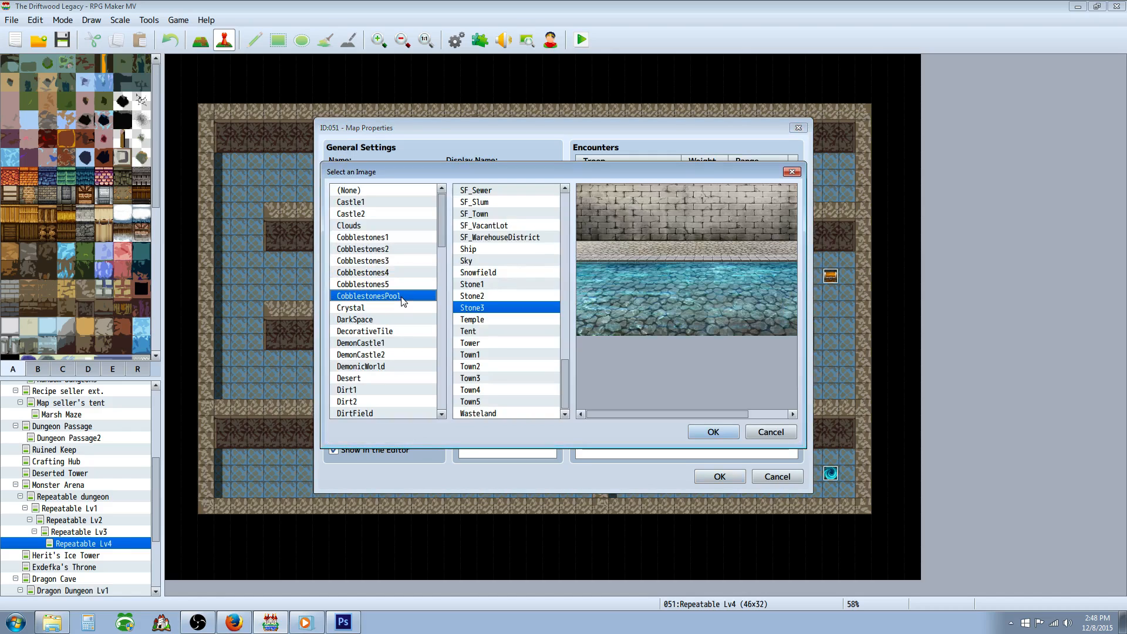
# Browse the battleback wall images, set the wall to RockCave, accept the map properties and save the project.
pyautogui.click(498, 291)
pyautogui.click(502, 282)
pyautogui.click(501, 308)
pyautogui.scroll(6, 498, 311)
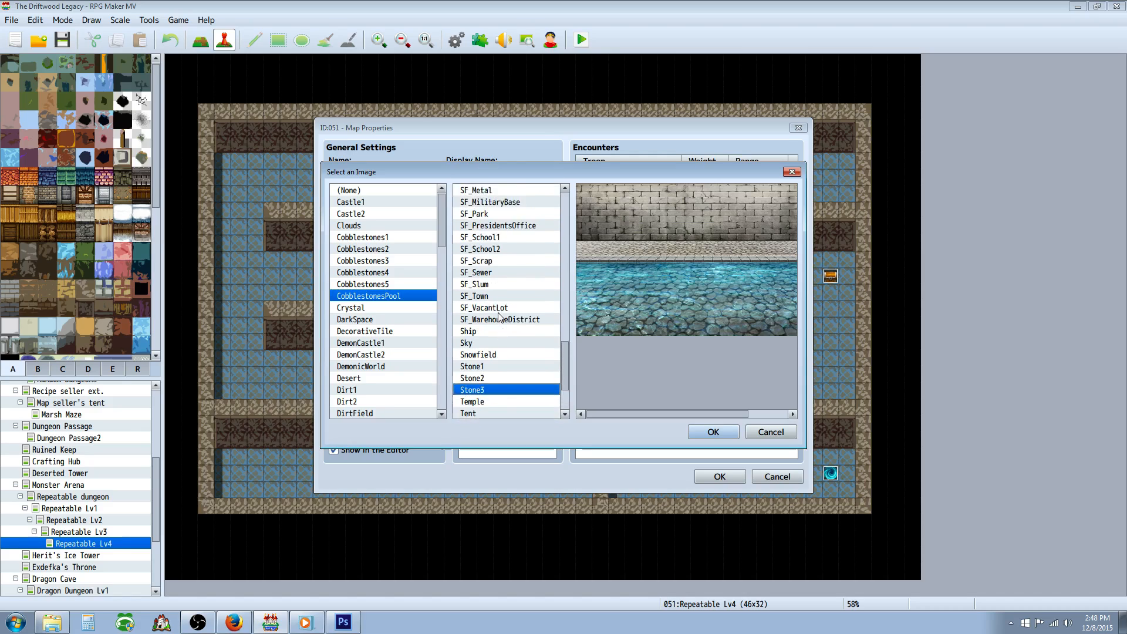
pyautogui.scroll(-5, 499, 281)
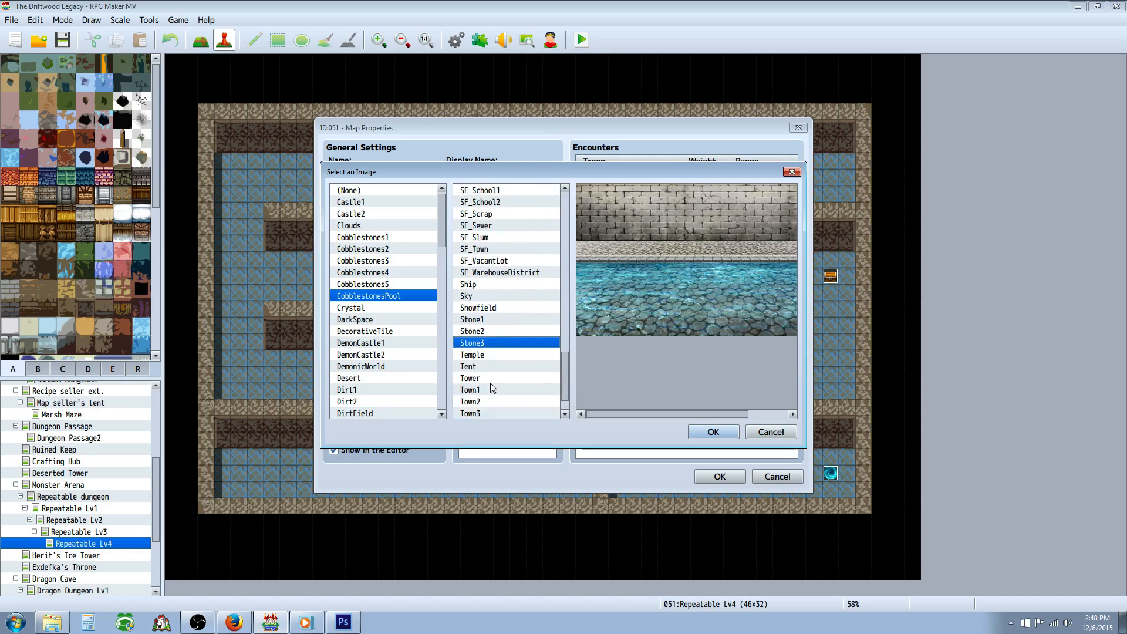
pyautogui.scroll(-1, 487, 352)
pyautogui.press('Up')
pyautogui.press('Up')
pyautogui.press('Up')
pyautogui.press('Up')
pyautogui.press('Up')
pyautogui.press('Up')
pyautogui.press('Up')
pyautogui.press('Up')
pyautogui.press('Up')
pyautogui.press('Up')
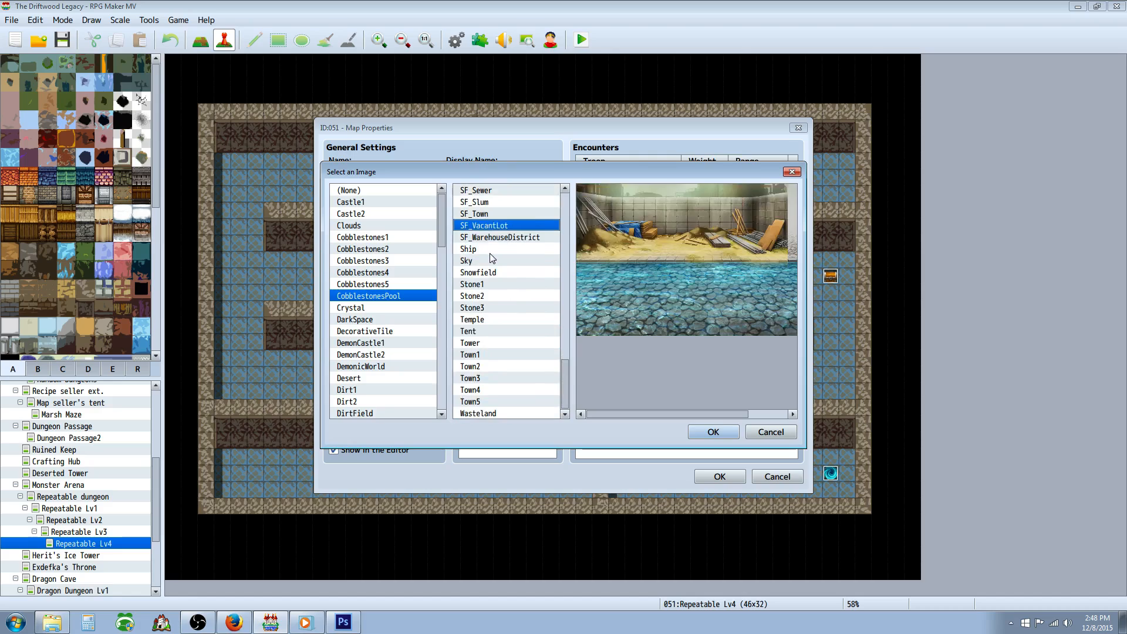
pyautogui.press('Up')
pyautogui.press('Up')
pyautogui.press('Up')
pyautogui.press('Up')
pyautogui.press('Up')
pyautogui.press('Up')
pyautogui.press('Up')
pyautogui.press('Up')
pyautogui.press('Up')
pyautogui.press('Up')
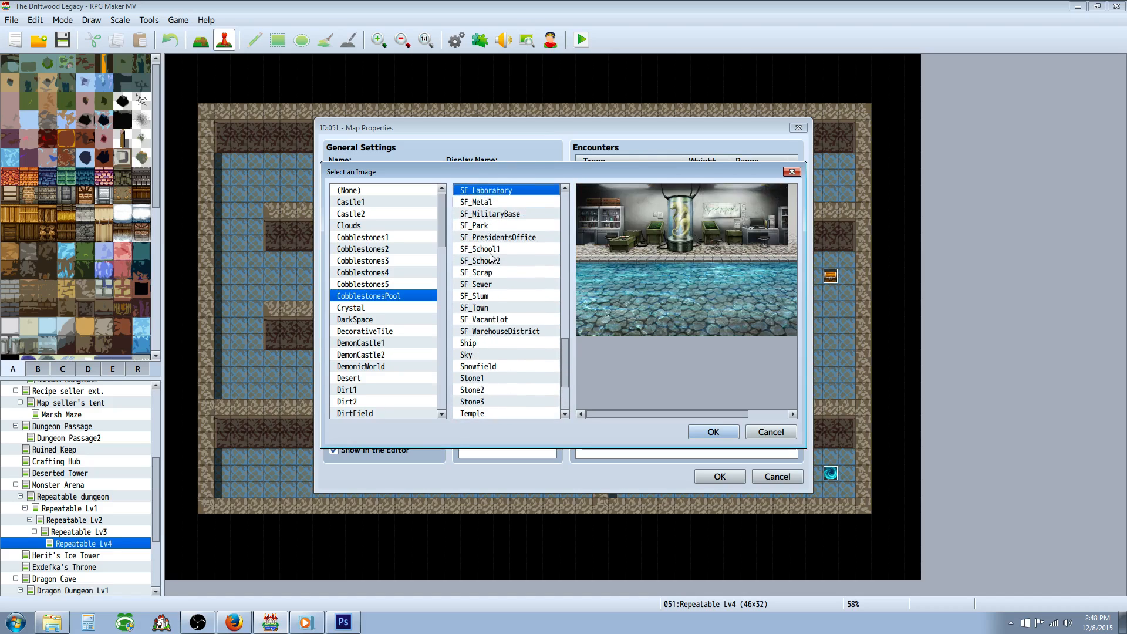
pyautogui.press('Up')
pyautogui.press('Up')
pyautogui.press('Up')
pyautogui.press('Up')
pyautogui.press('Up')
pyautogui.press('Up')
pyautogui.press('Up')
pyautogui.press('Up')
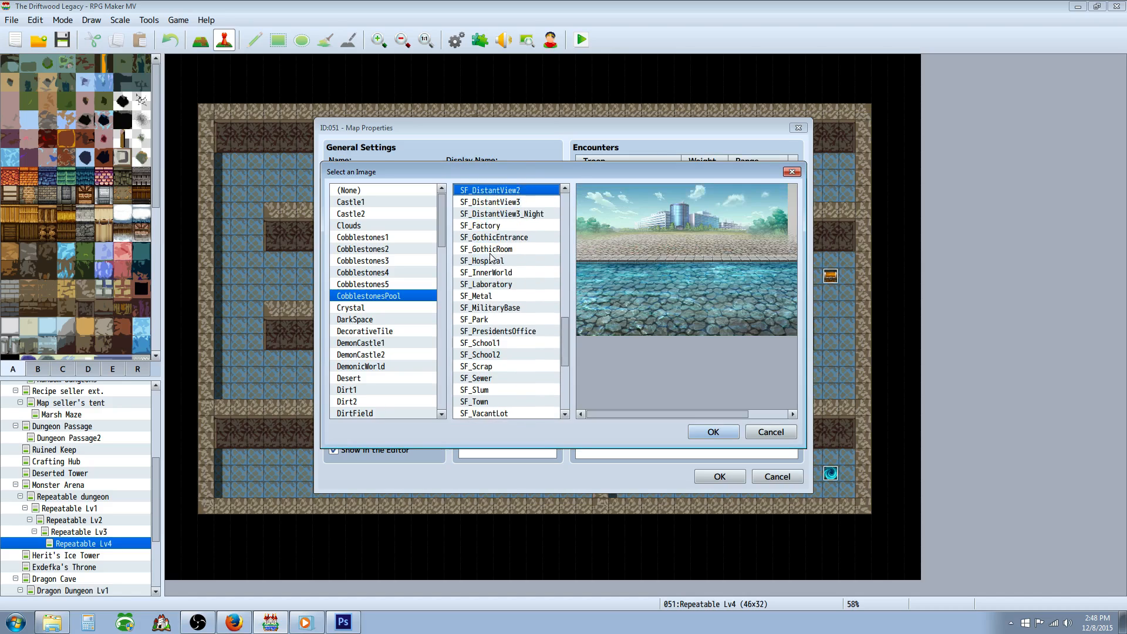
pyautogui.press('Up')
pyautogui.press('Up')
pyautogui.press('Up')
pyautogui.press('Up')
pyautogui.press('Up')
pyautogui.press('Up')
pyautogui.press('Up')
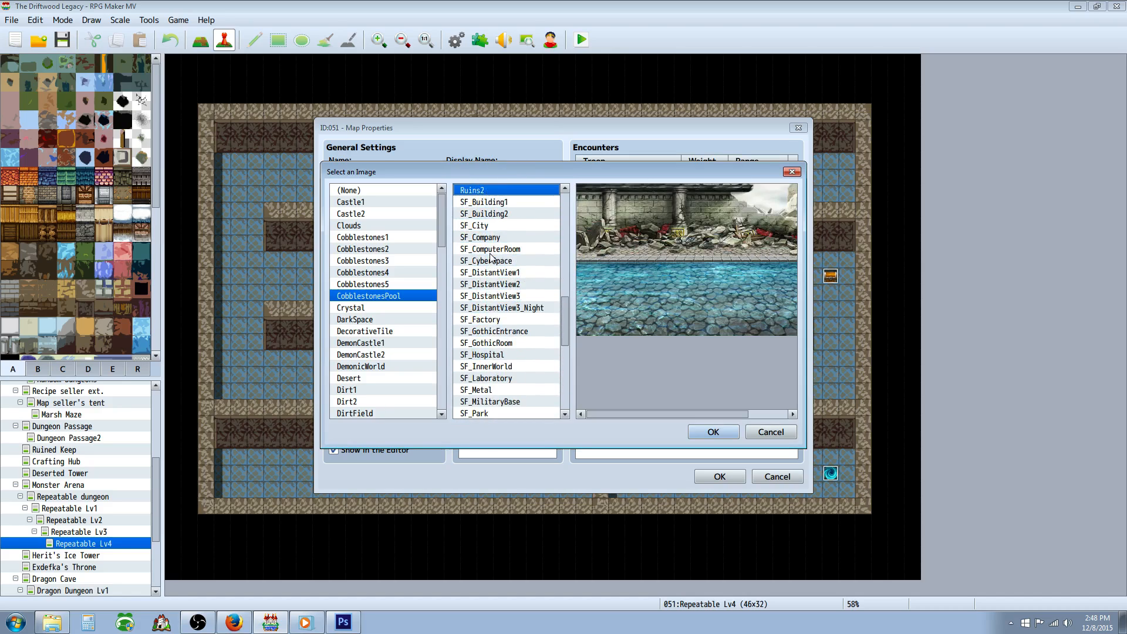
pyautogui.press('Up')
pyautogui.press('Up')
pyautogui.press('Up')
pyautogui.press('Up')
pyautogui.press('Up')
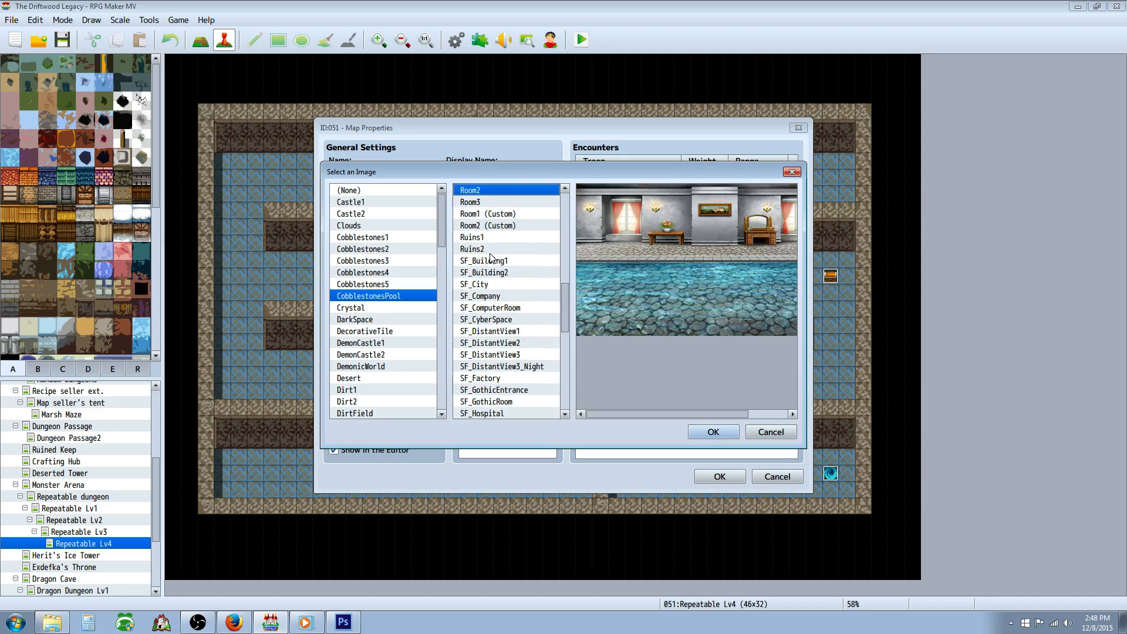
pyautogui.press('Up')
pyautogui.press('Up')
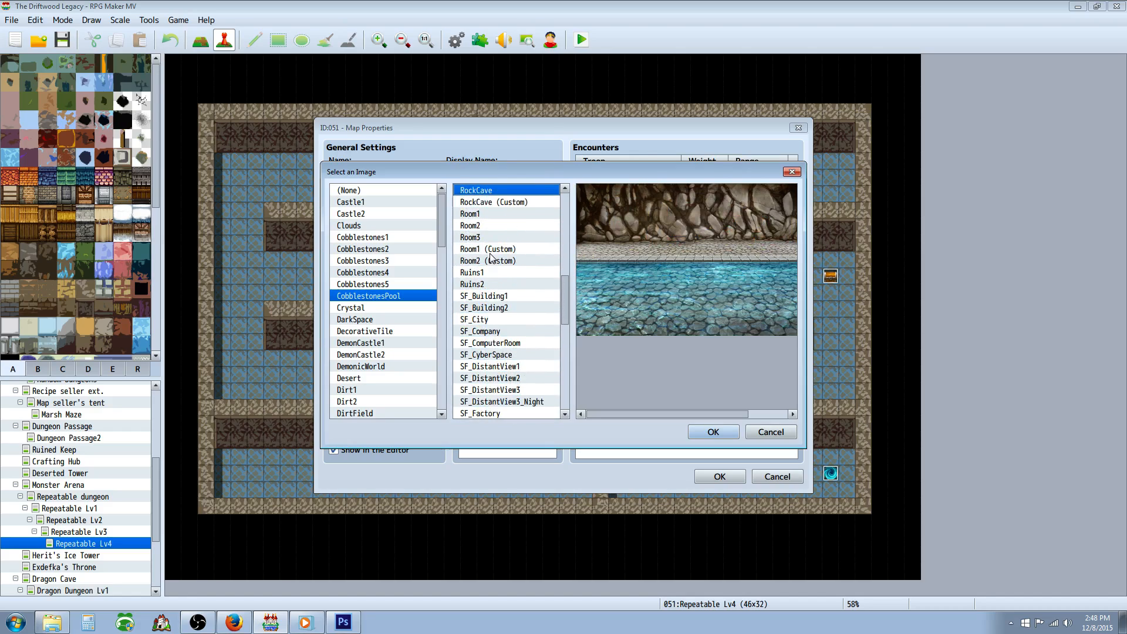
pyautogui.click(698, 436)
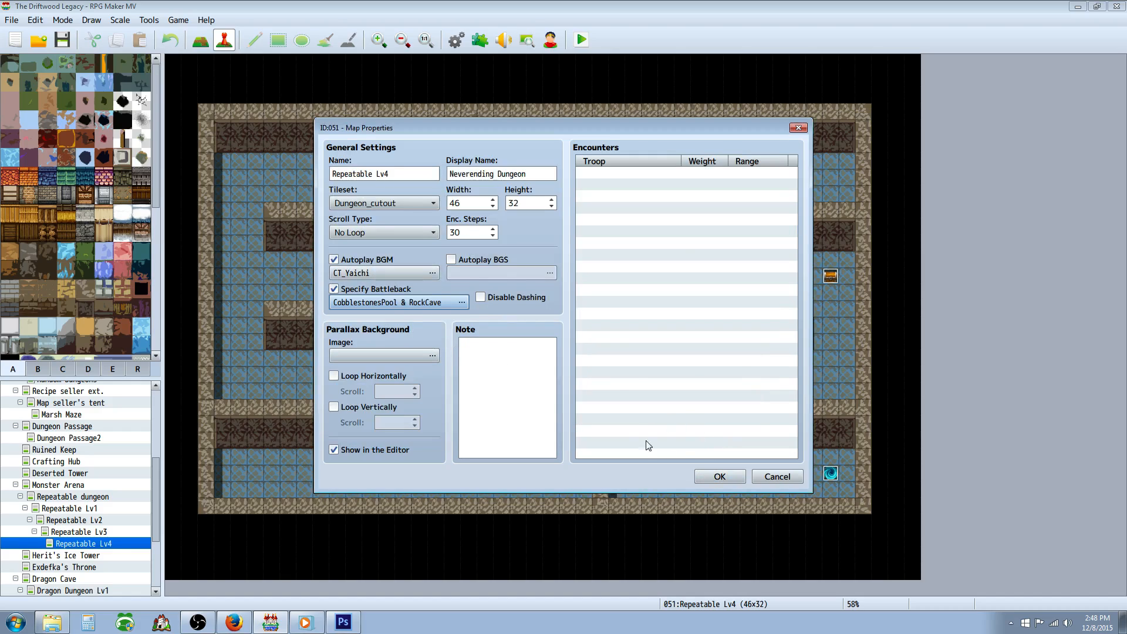
pyautogui.click(718, 477)
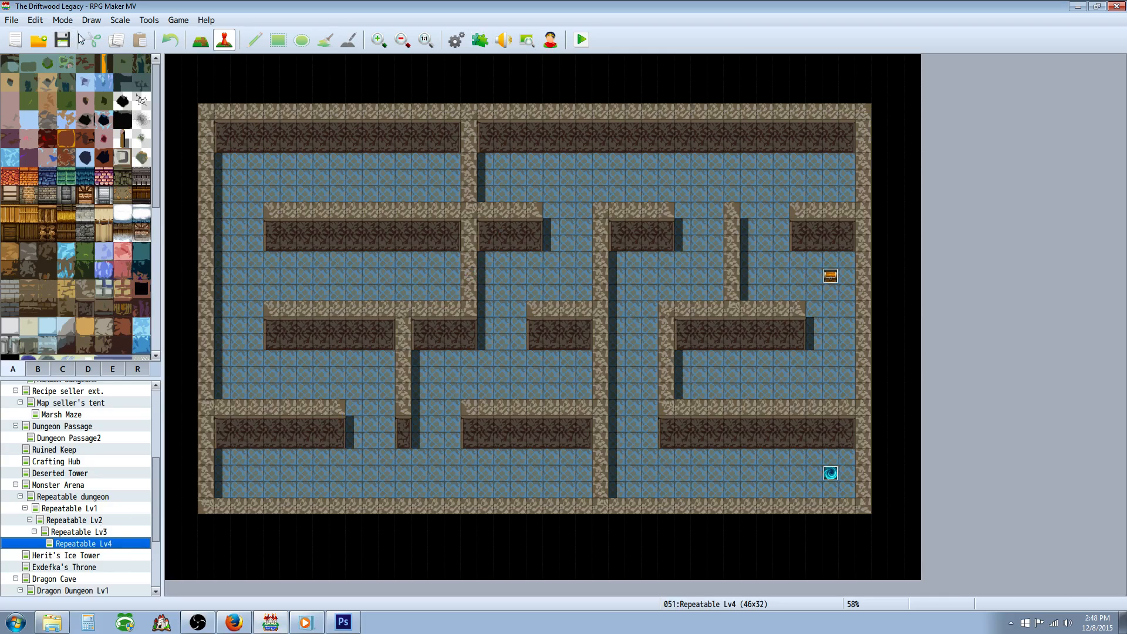
pyautogui.click(63, 41)
# Set the Transfer Player destination in the level 4 branch of randomDungeonNextLevel to Repeatable Lv4 (40,7) and accept the database changes.
pyautogui.click(456, 39)
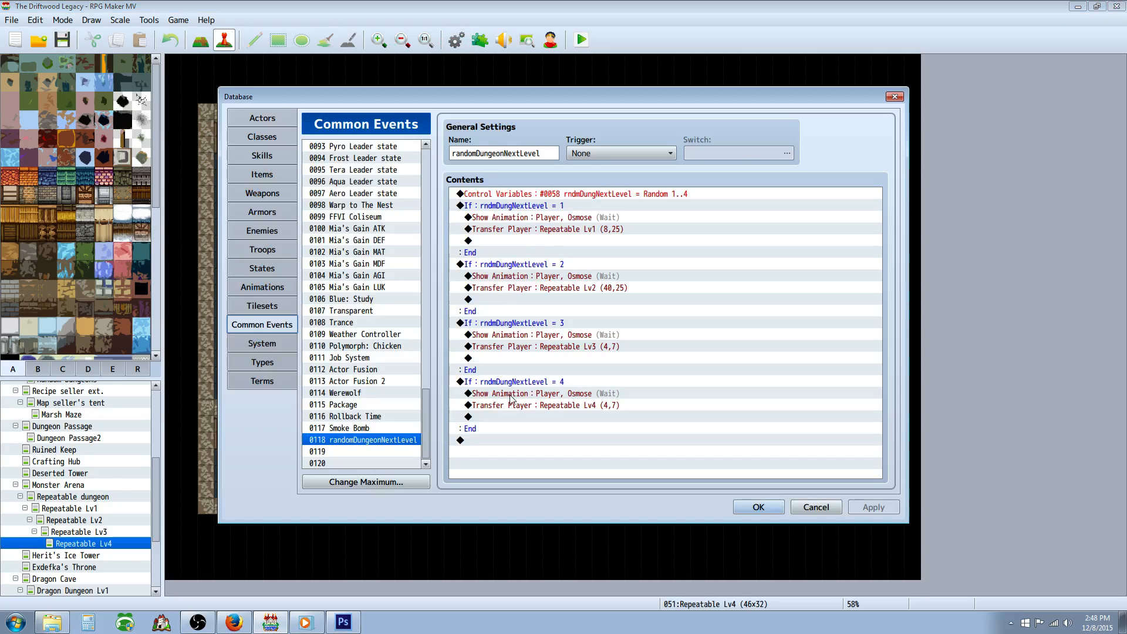
pyautogui.rightClick(548, 406)
pyautogui.click(578, 428)
pyautogui.click(710, 282)
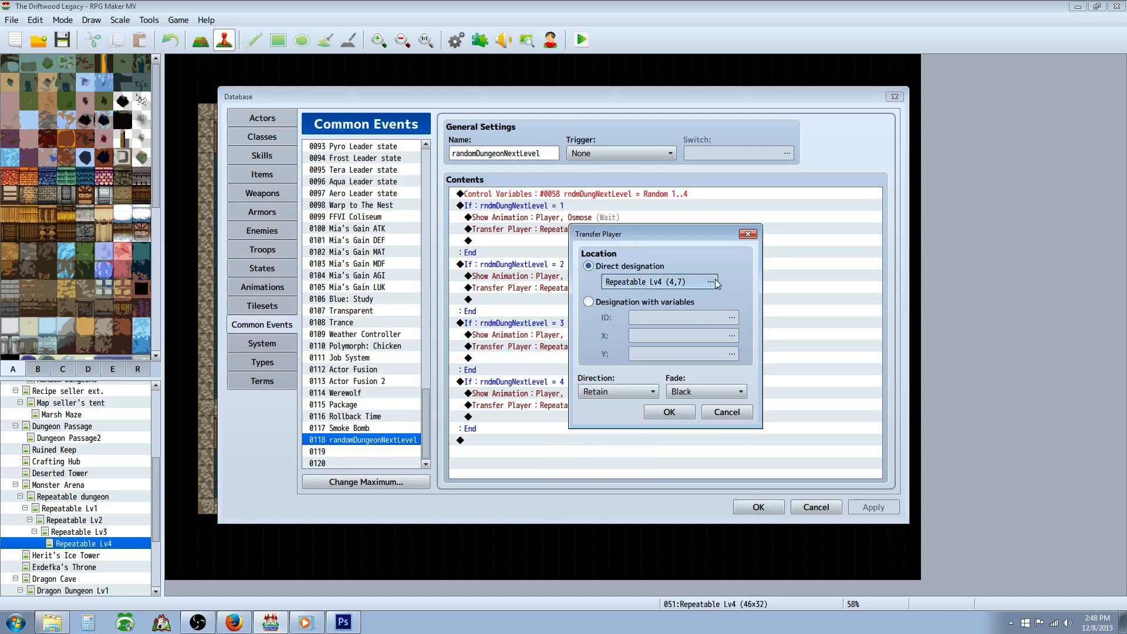
pyautogui.moveTo(643, 505); pyautogui.dragTo(758, 499)
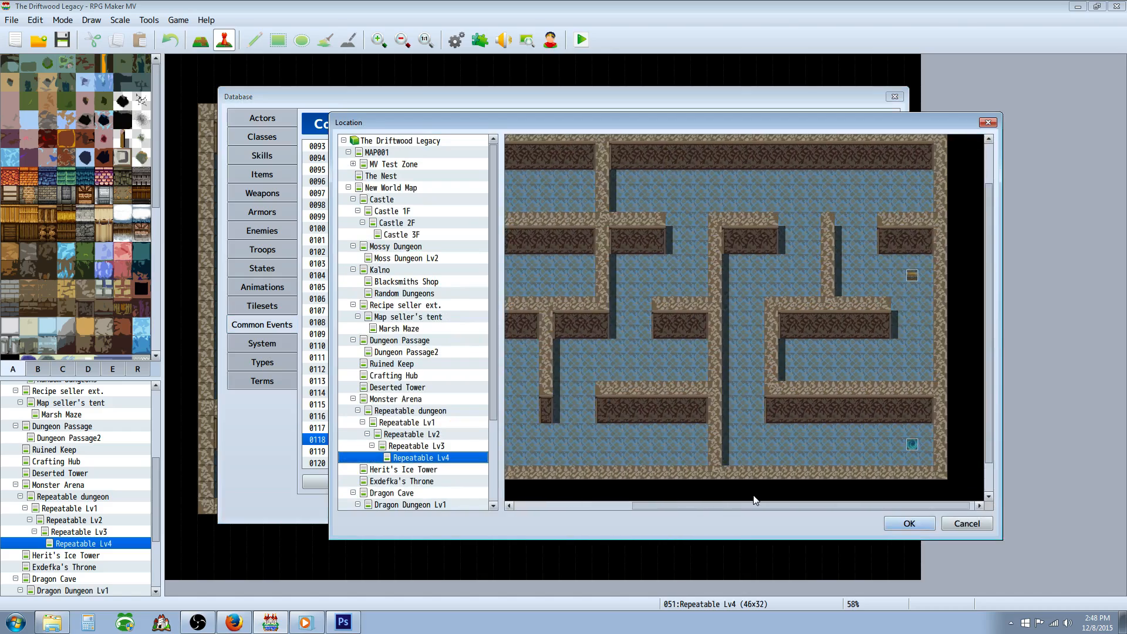
pyautogui.click(913, 191)
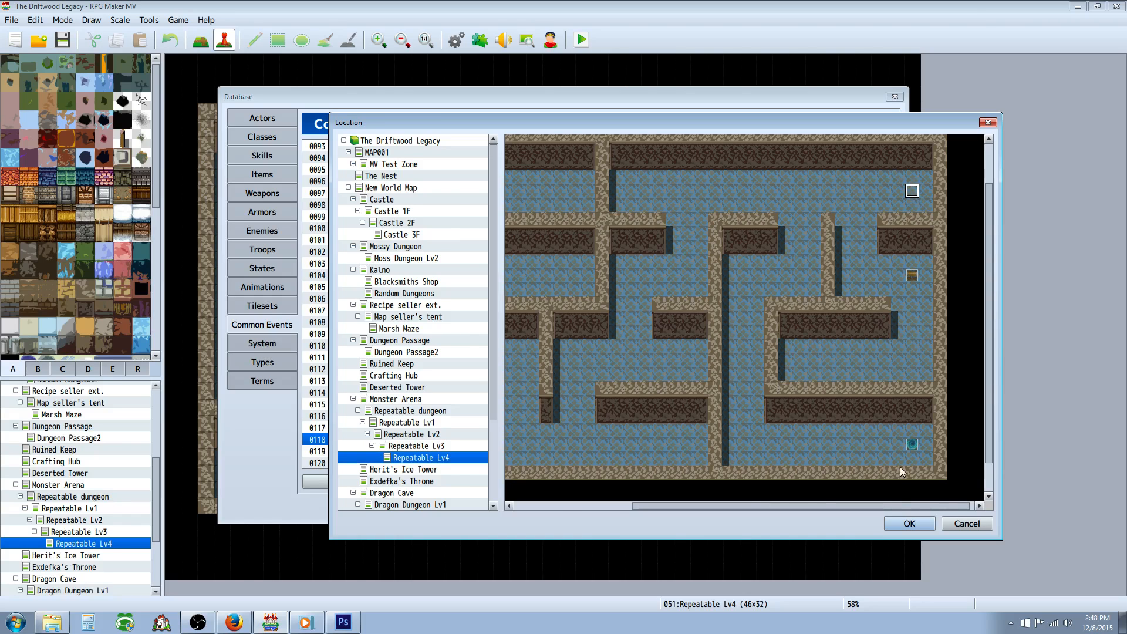
pyautogui.click(909, 523)
pyautogui.click(669, 412)
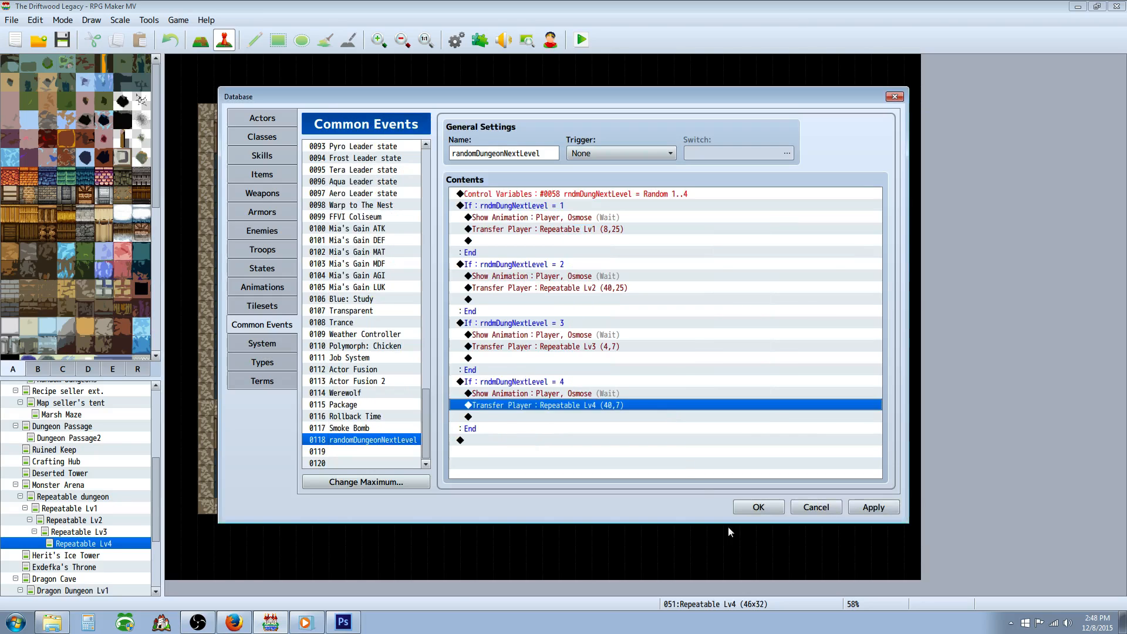
pyautogui.click(757, 507)
# Move the chest event on Repeatable Lv4 to tile 17,7 and the portal event to tile 4,25, and save the project.
pyautogui.click(830, 276)
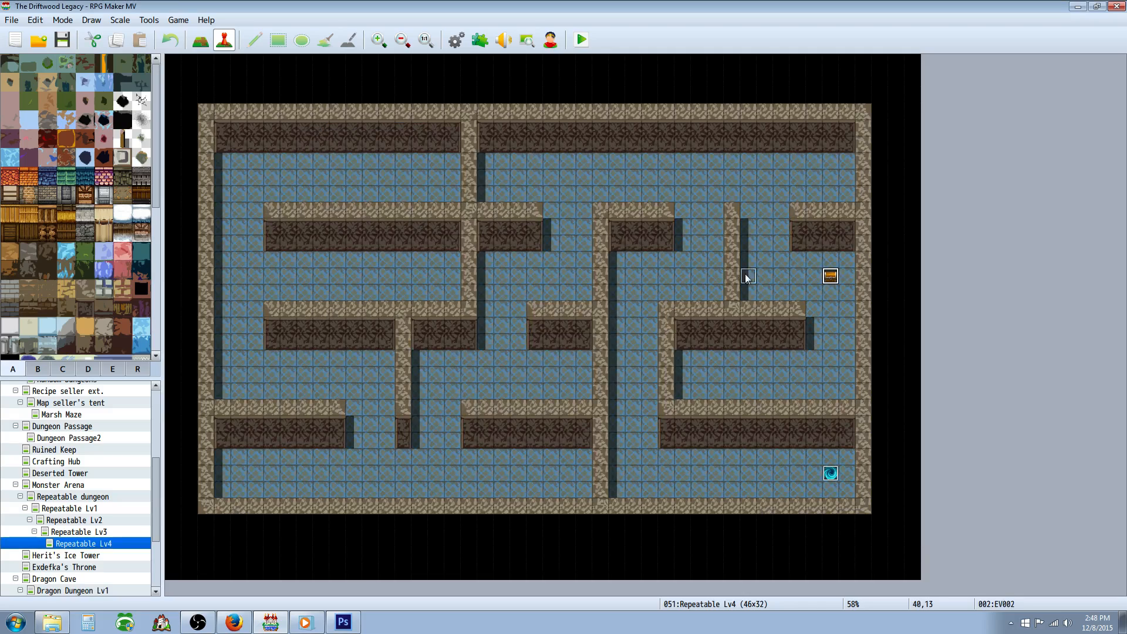
pyautogui.moveTo(448, 187); pyautogui.dragTo(448, 187)
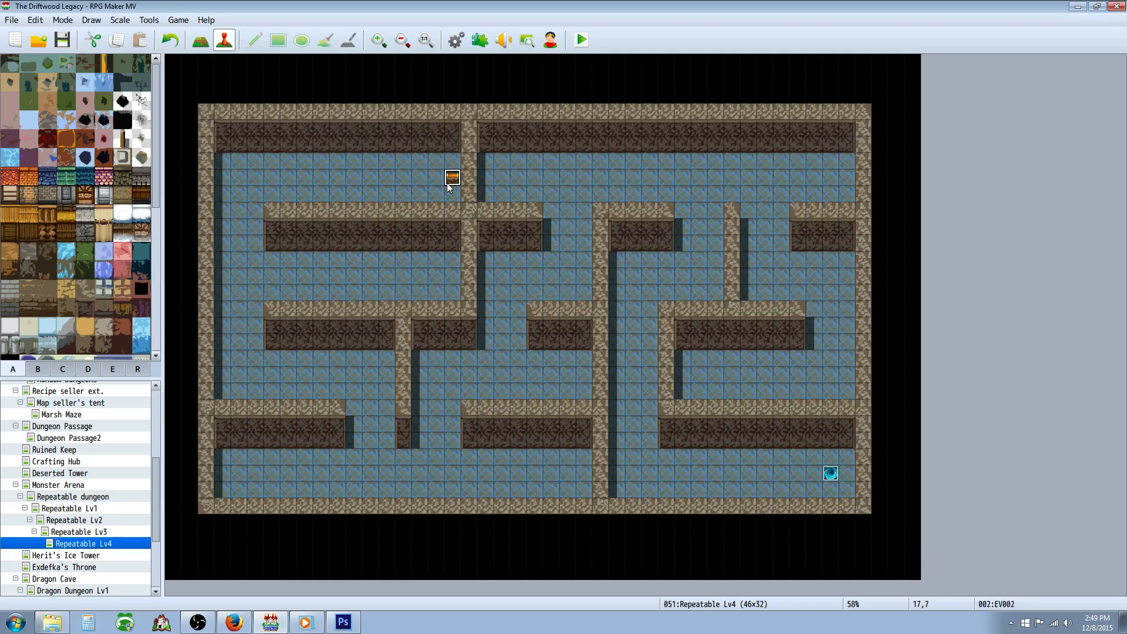
pyautogui.click(830, 473)
pyautogui.moveTo(227, 476); pyautogui.dragTo(230, 477)
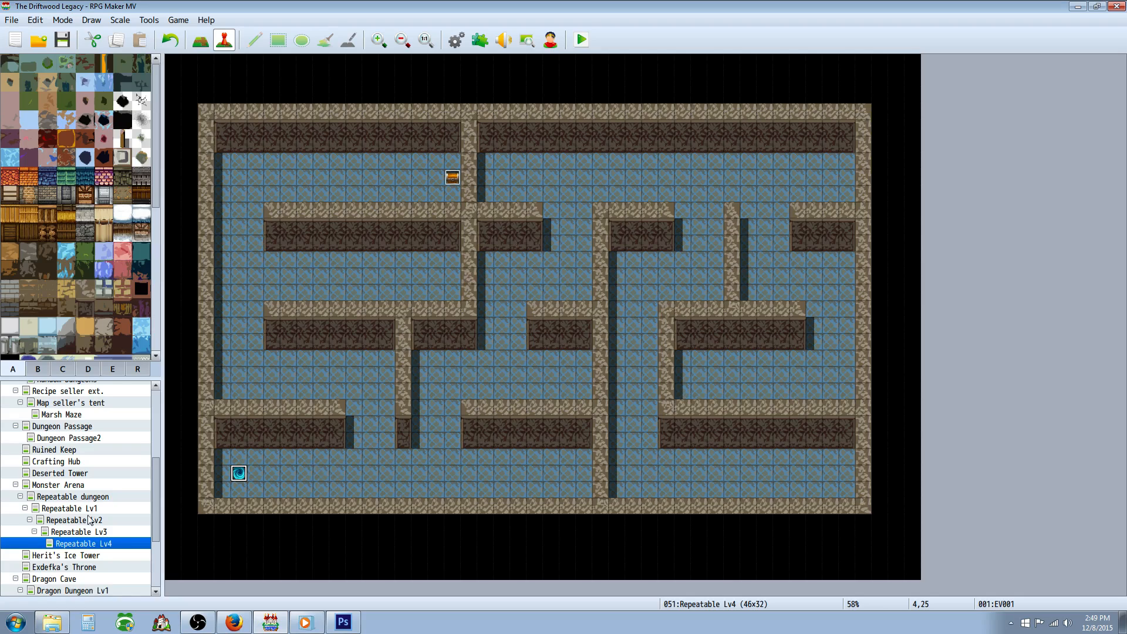
pyautogui.click(61, 42)
# Switch to the Repeatable Lv3 map and review the random variable and level 4 branch commands in the randomDungeonNextLevel common event.
pyautogui.click(79, 532)
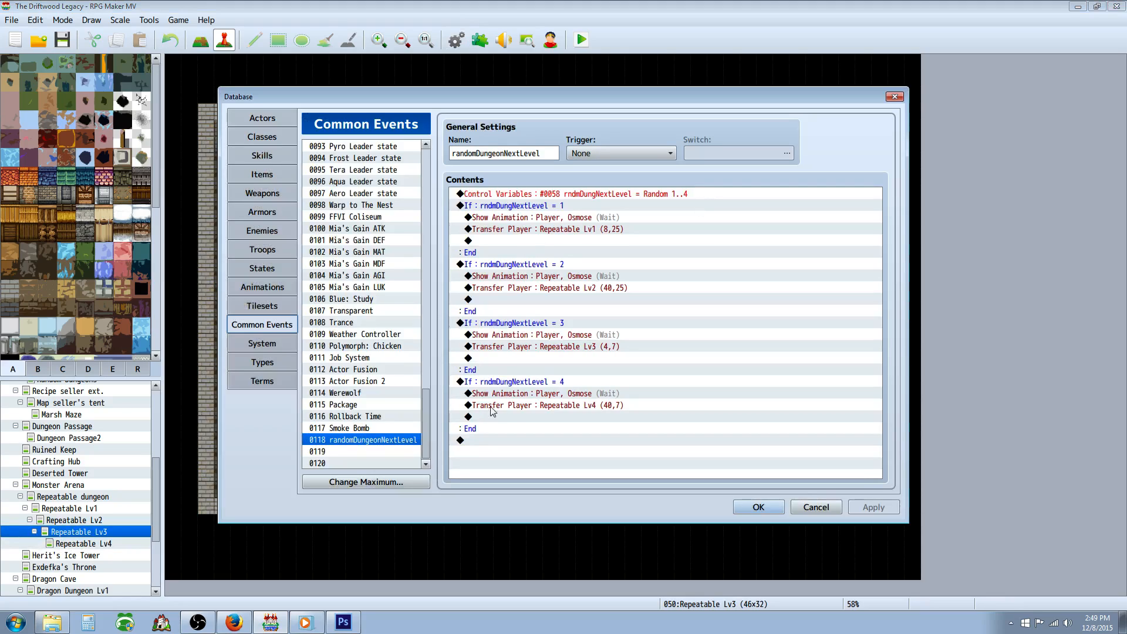
pyautogui.click(553, 406)
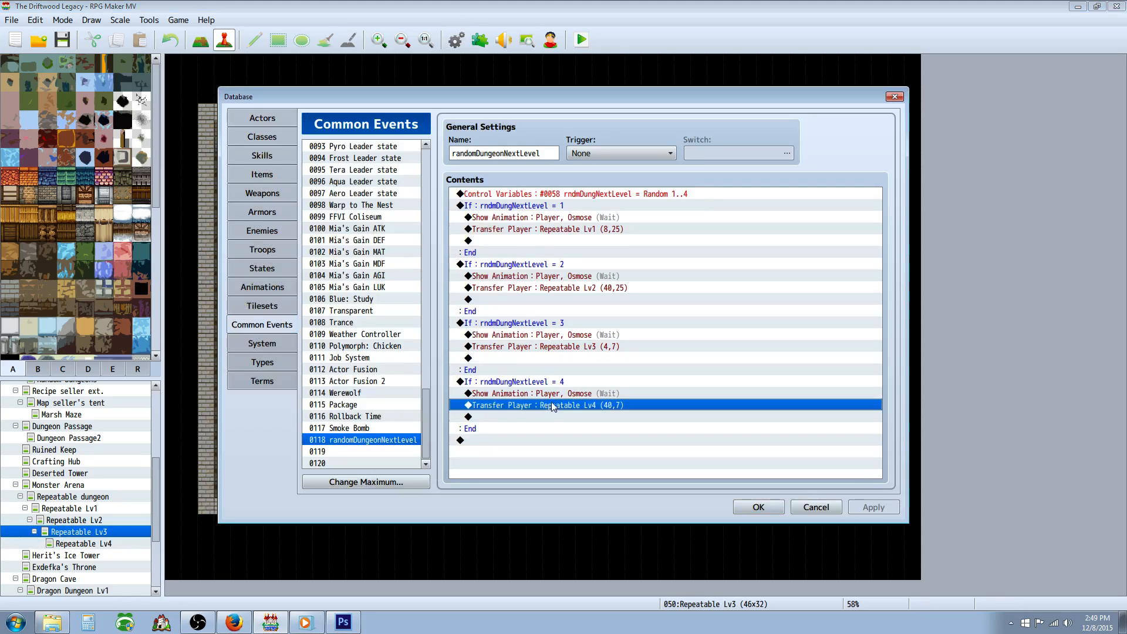
pyautogui.click(554, 394)
pyautogui.click(540, 406)
pyautogui.click(588, 194)
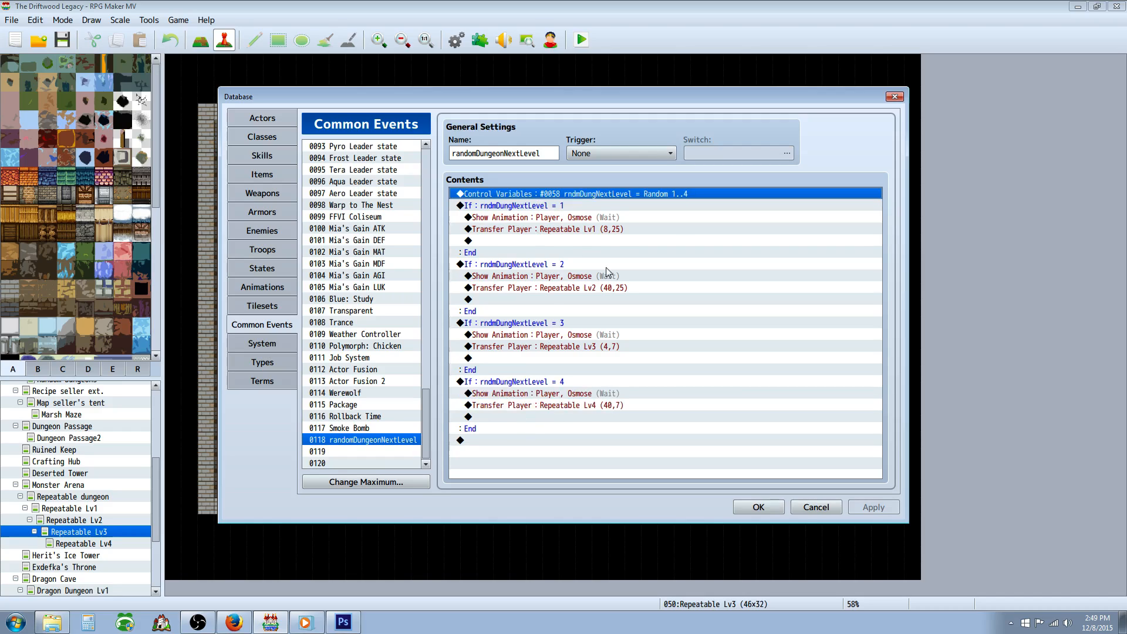
pyautogui.click(759, 507)
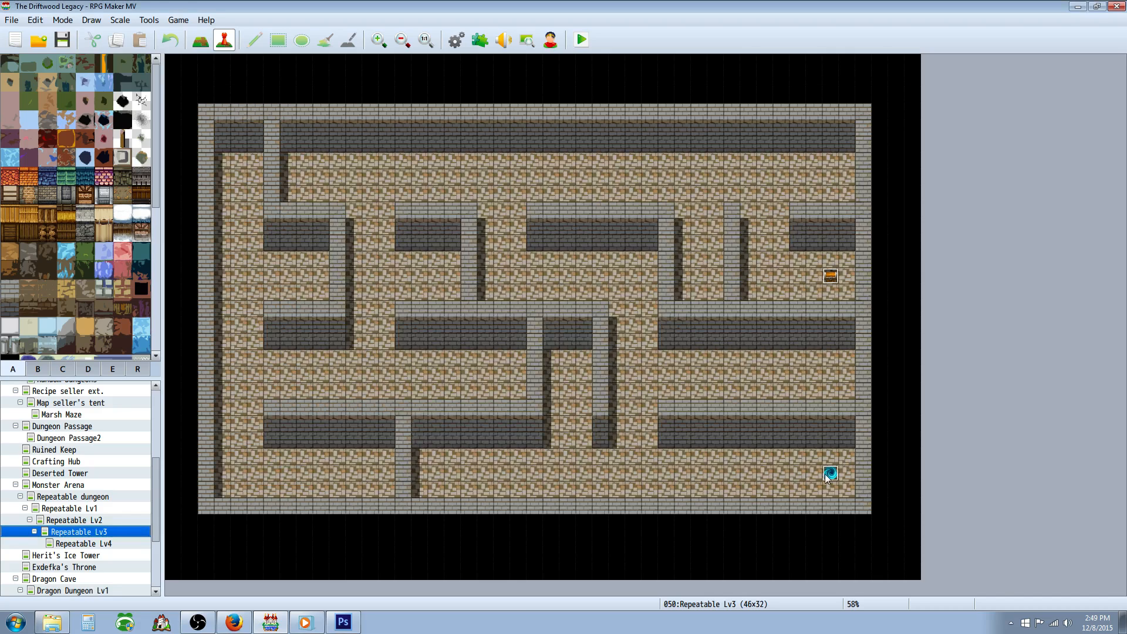
# Open the portal event on Repeatable Lv3 and examine its Next Level common event call, loot switch reset and Show Animation command.
pyautogui.rightClick(827, 477)
pyautogui.click(838, 477)
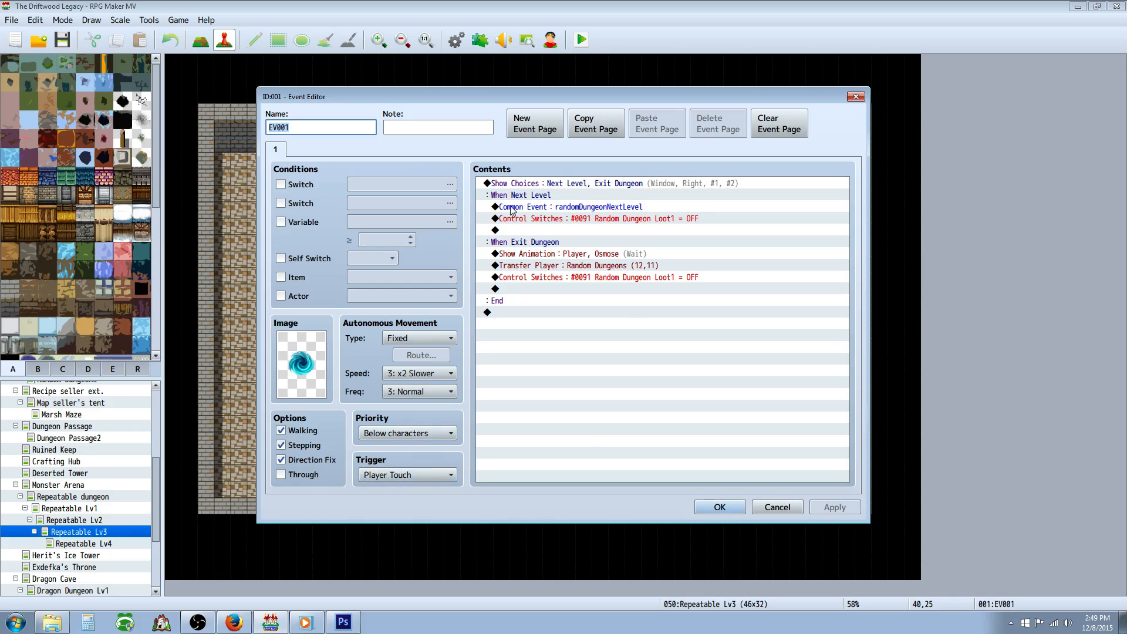
pyautogui.click(568, 200)
pyautogui.click(533, 212)
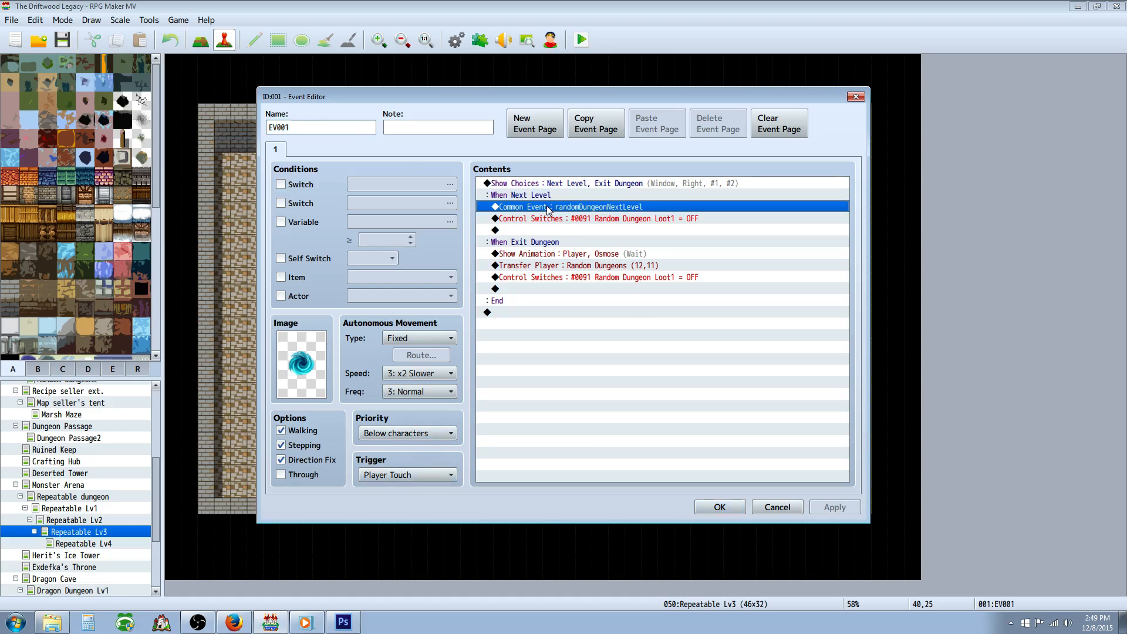
pyautogui.click(578, 219)
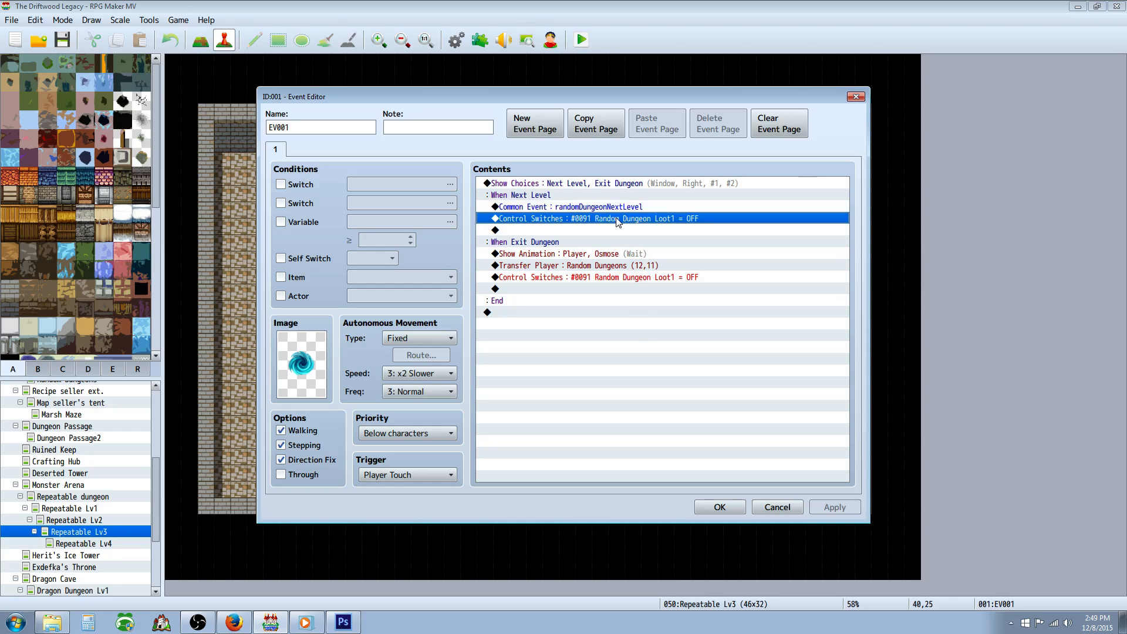
pyautogui.click(544, 257)
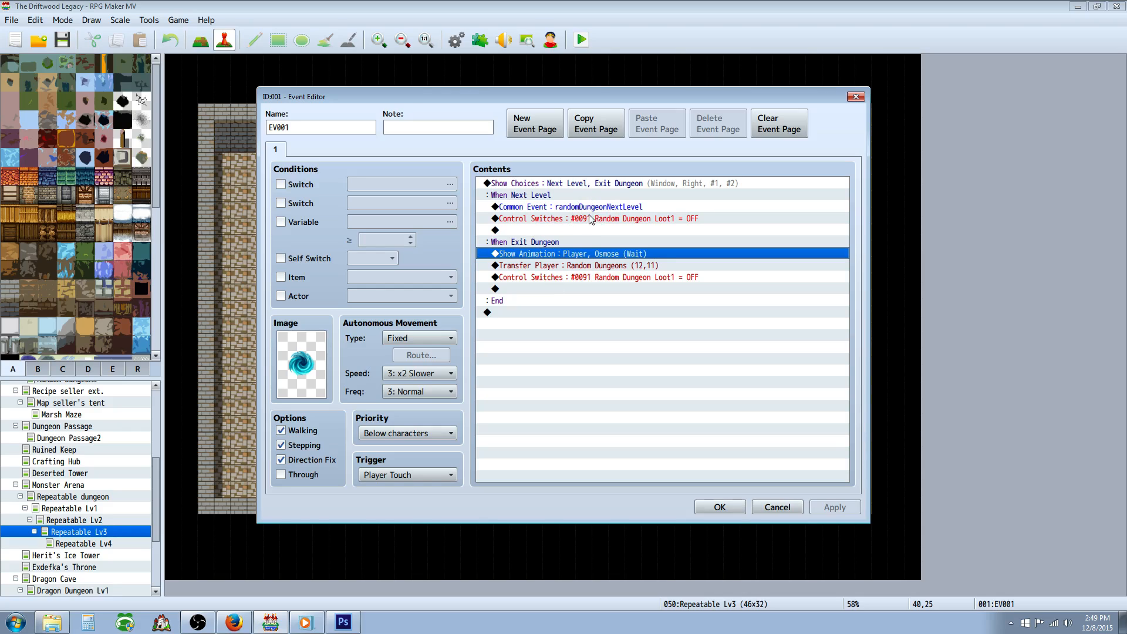
pyautogui.rightClick(575, 257)
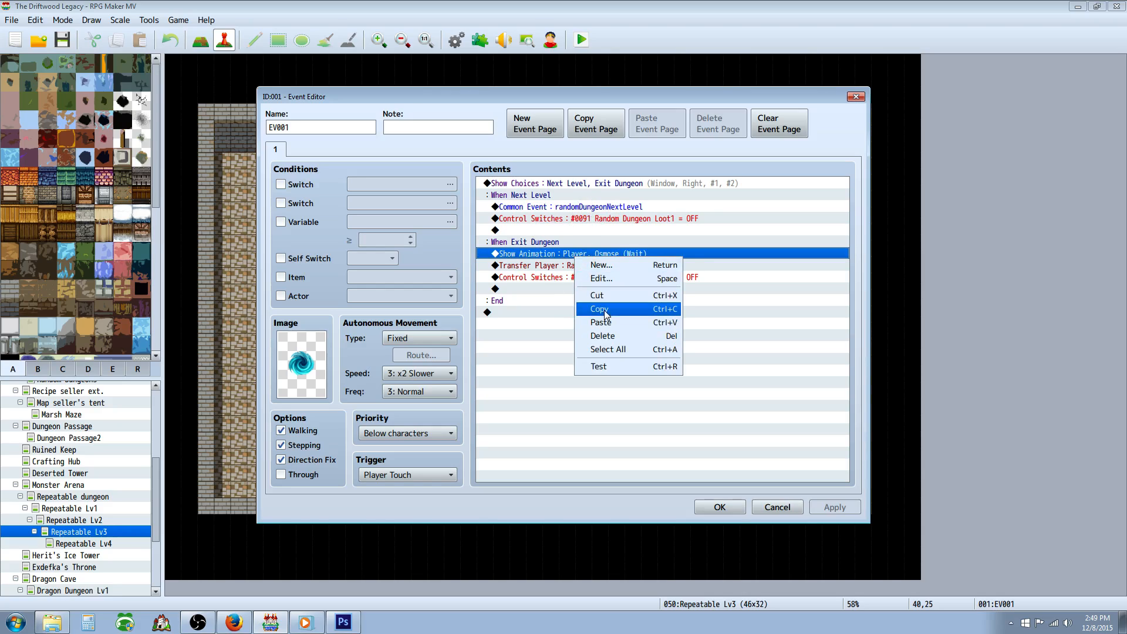
pyautogui.click(606, 315)
pyautogui.click(559, 209)
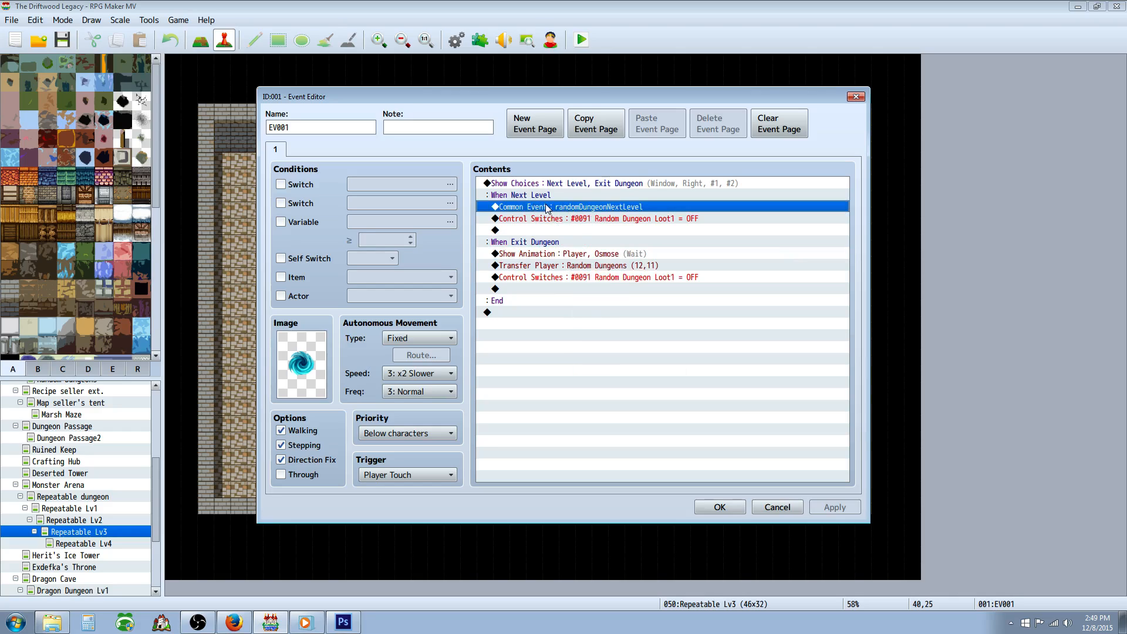
# Examine the animation, transfer and loot switch commands in the portal's Exit Dungeon branch and close the event editor.
pyautogui.click(557, 256)
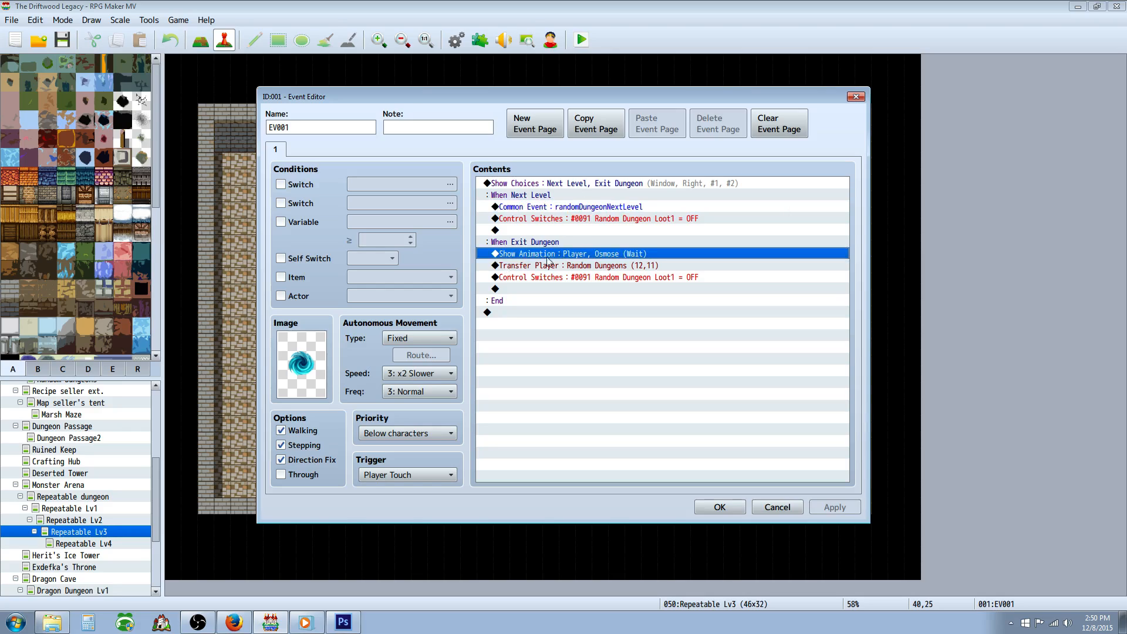
pyautogui.click(583, 267)
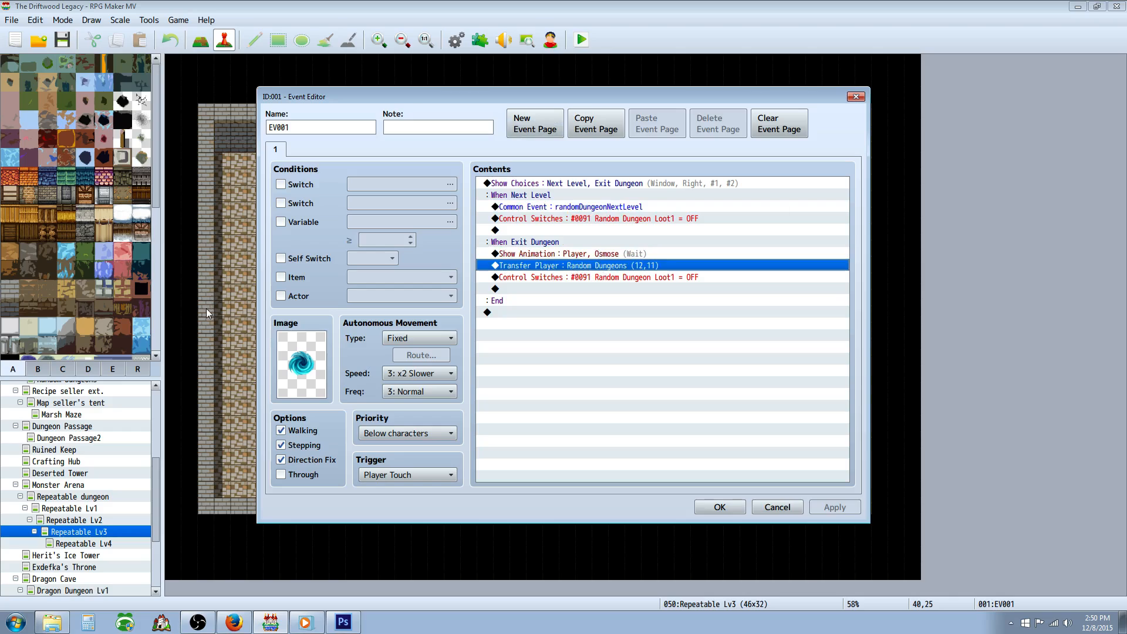
pyautogui.click(570, 278)
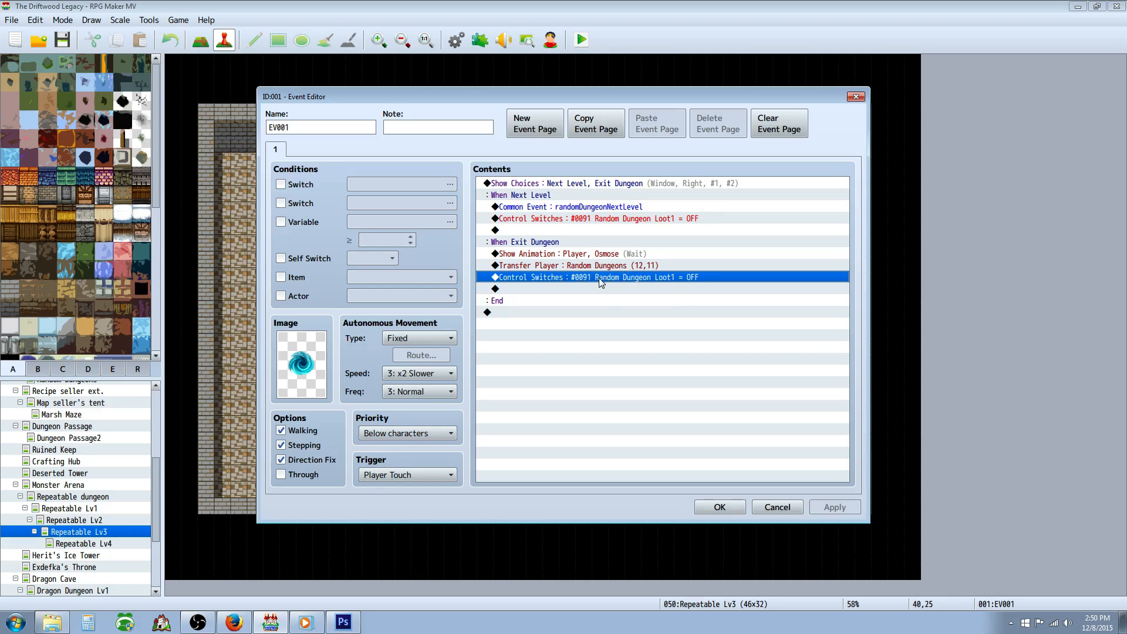
pyautogui.click(569, 290)
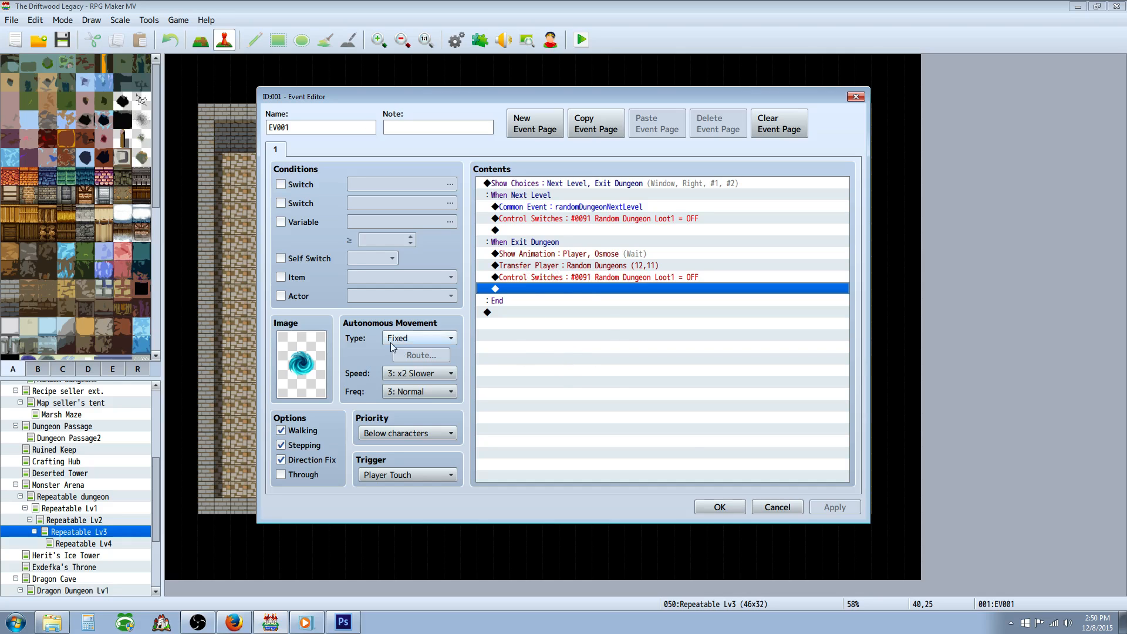
pyautogui.click(720, 507)
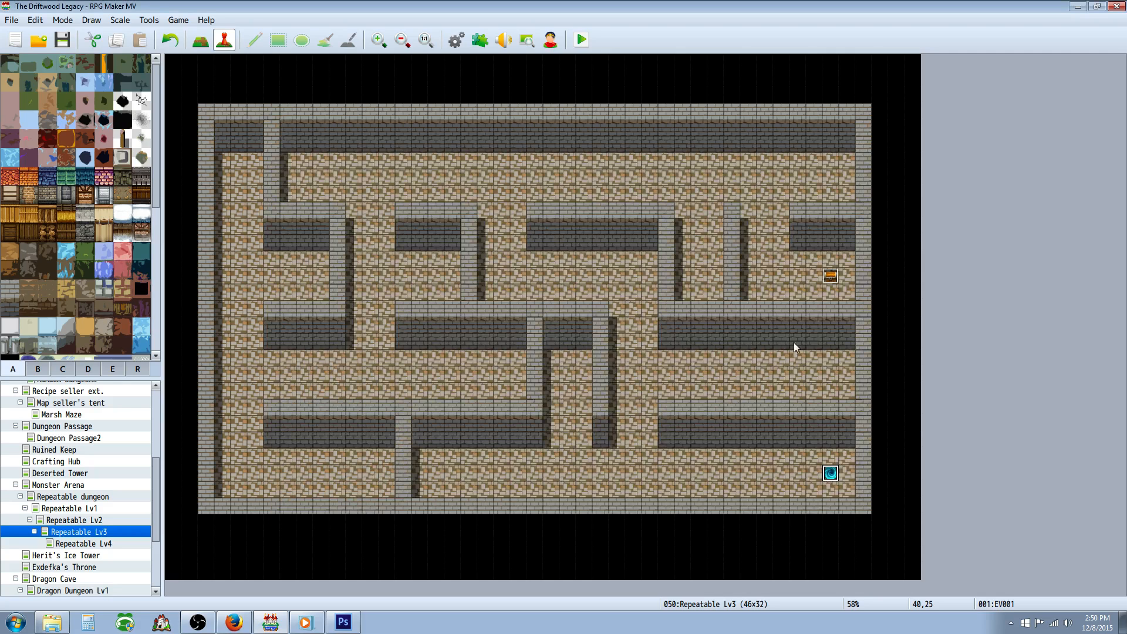
# Copy the Repeatable Lv4 map and paste the duplicate beneath it in the map tree.
pyautogui.click(97, 543)
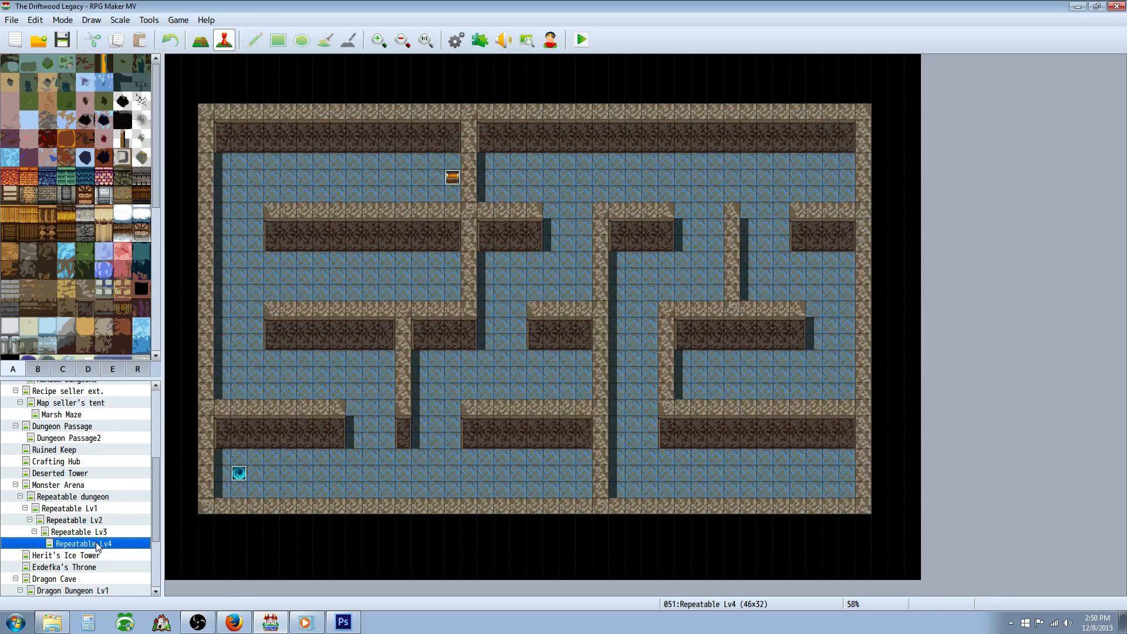
pyautogui.rightClick(97, 546)
pyautogui.click(125, 555)
pyautogui.rightClick(99, 546)
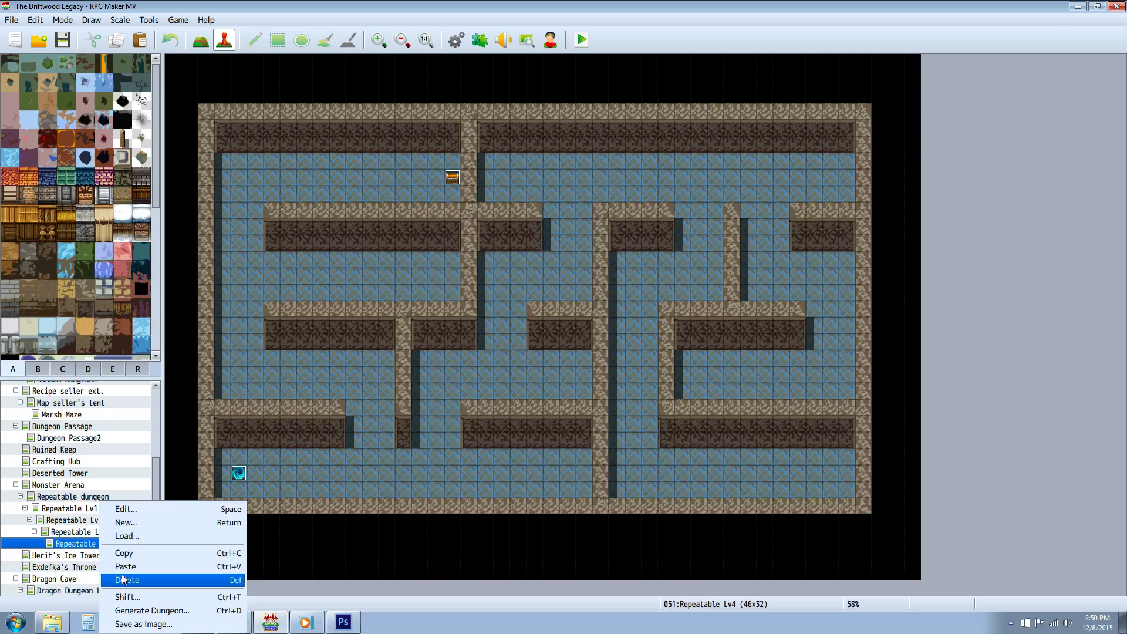
pyautogui.click(124, 566)
# Generate a maze with wide passages on the duplicated map, using the black-topped purple walls and the dark red floor.
pyautogui.rightClick(105, 533)
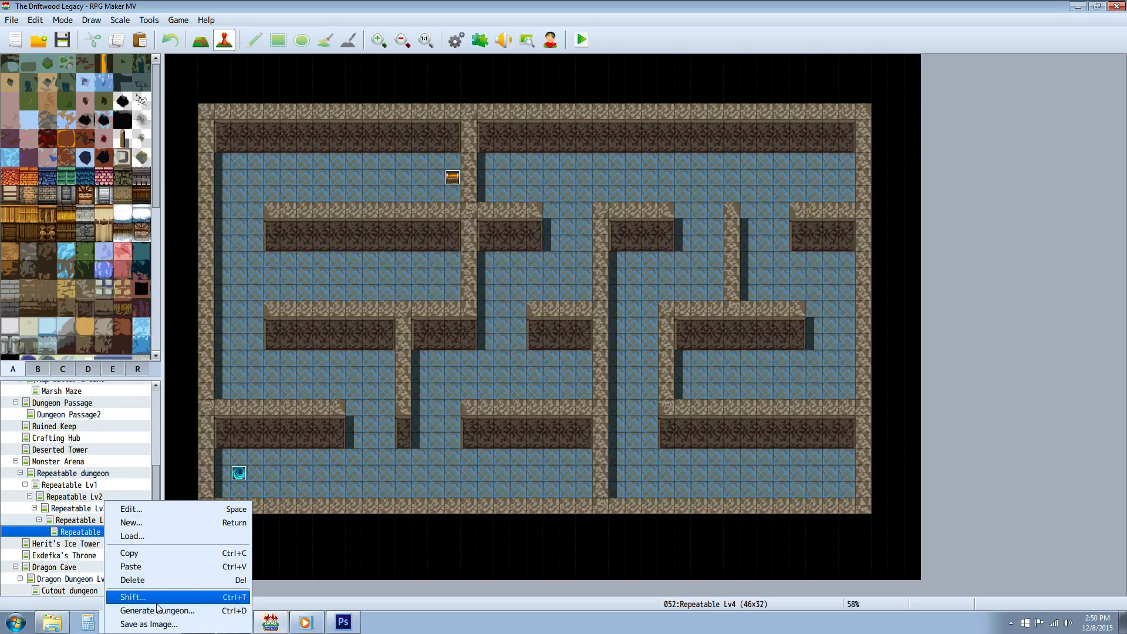
pyautogui.click(158, 610)
pyautogui.click(631, 302)
pyautogui.click(631, 415)
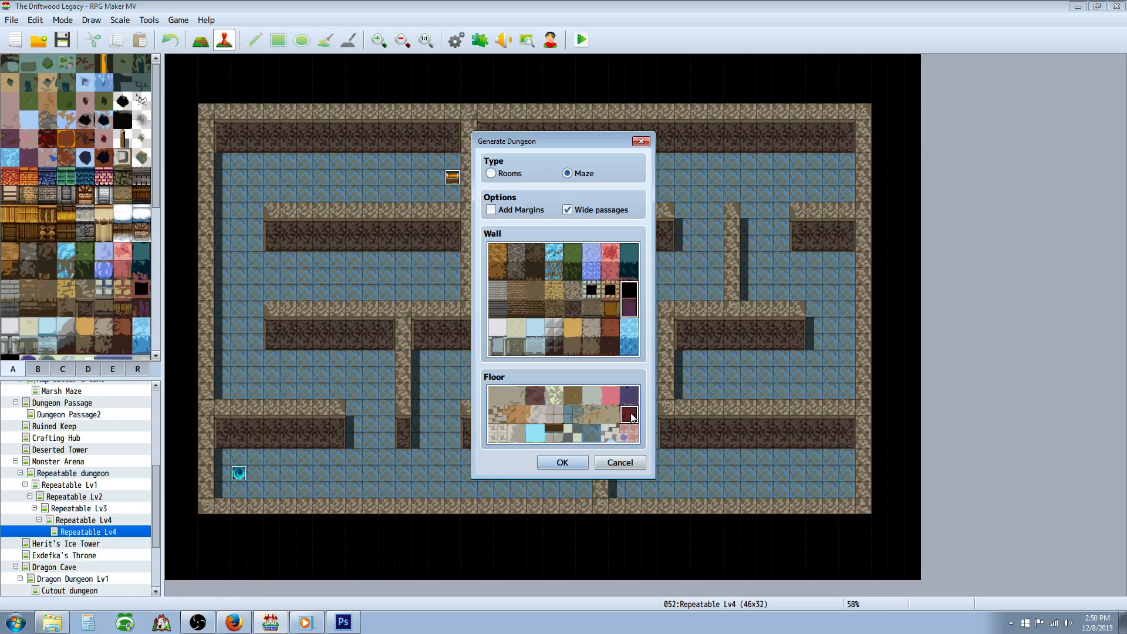
pyautogui.click(562, 463)
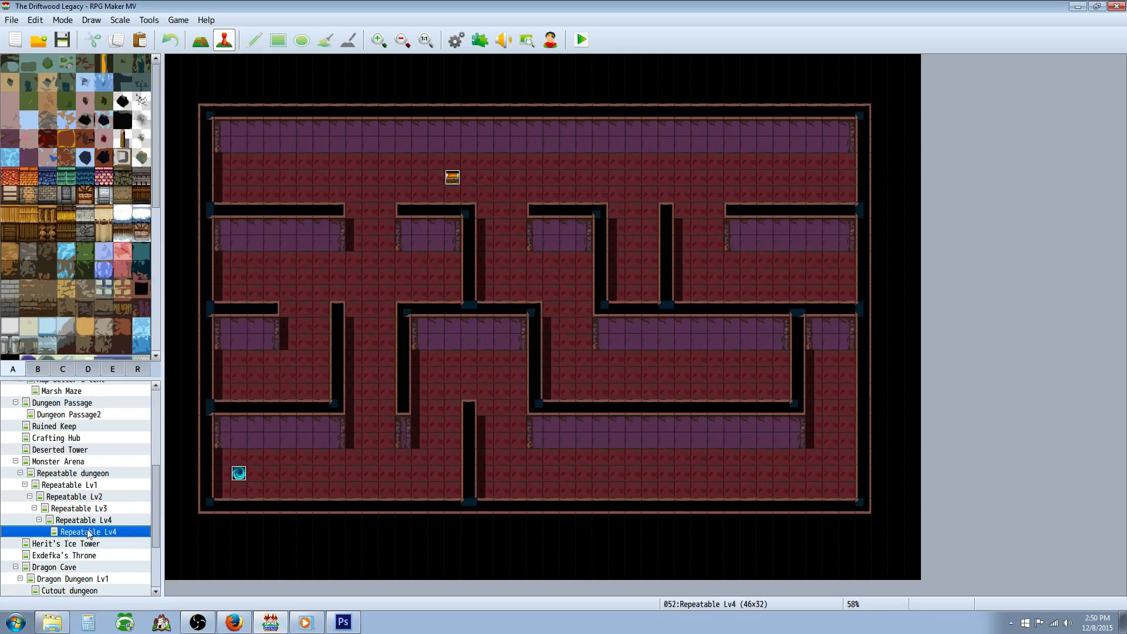
# Open the duplicated map's properties and select DemonCastle2 as the battleback's ground image.
pyautogui.rightClick(82, 534)
pyautogui.click(137, 508)
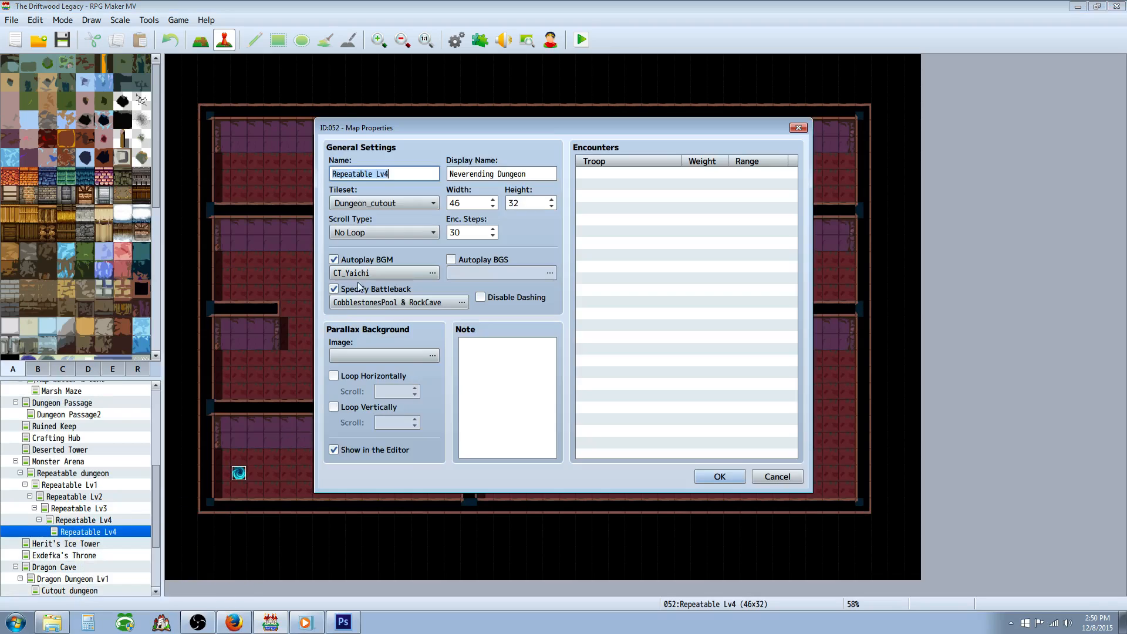
pyautogui.click(405, 177)
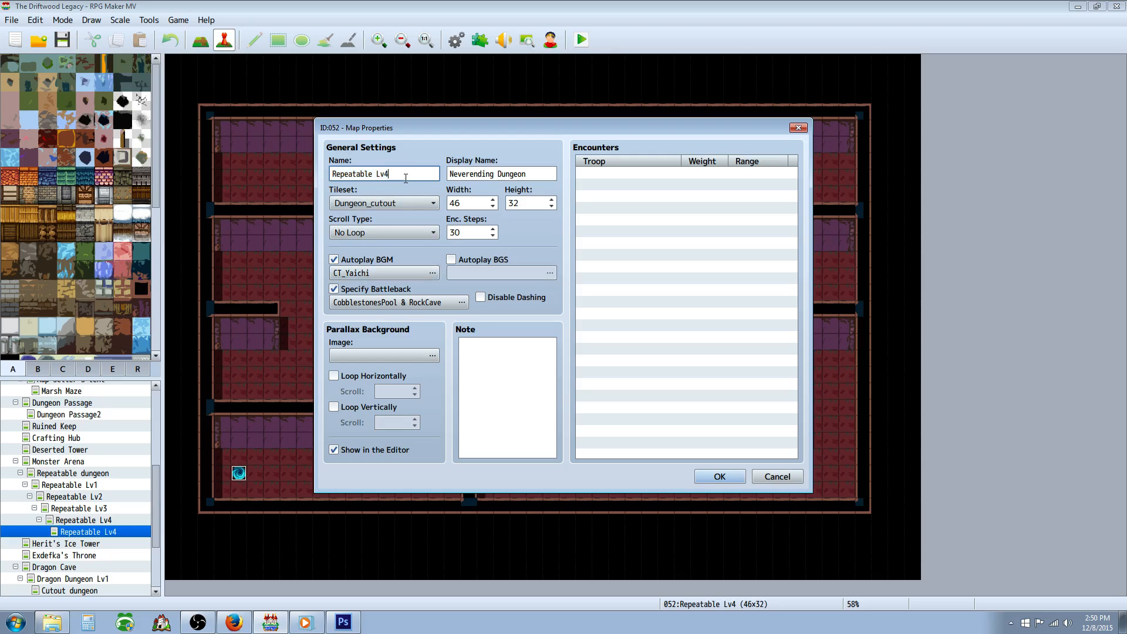
pyautogui.click(462, 303)
pyautogui.click(409, 330)
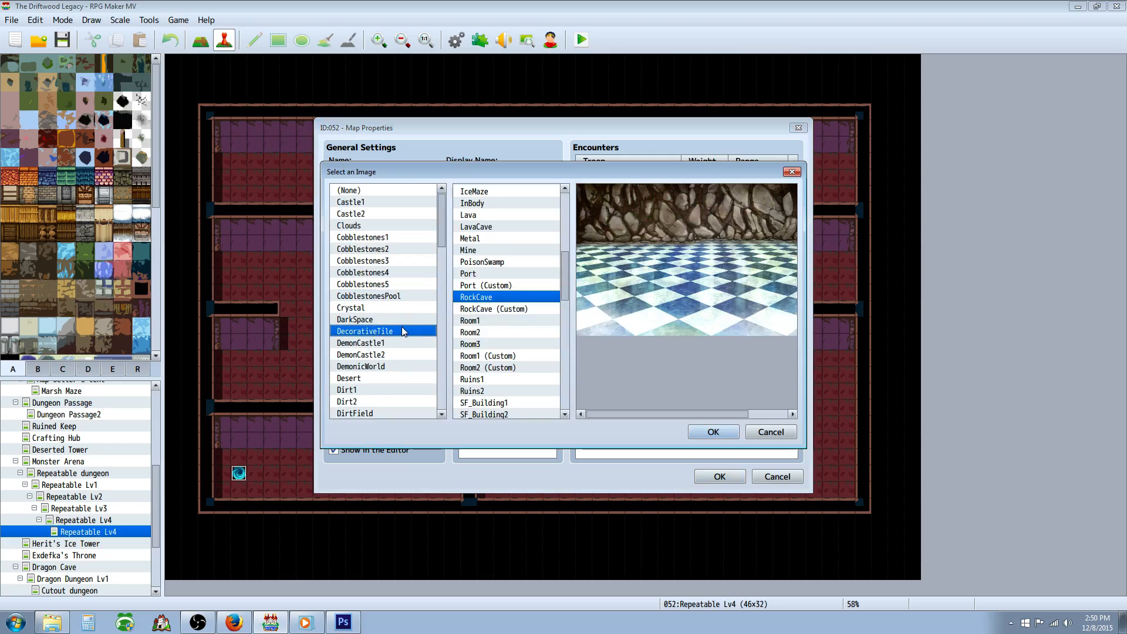
pyautogui.press('Down')
pyautogui.press('Down')
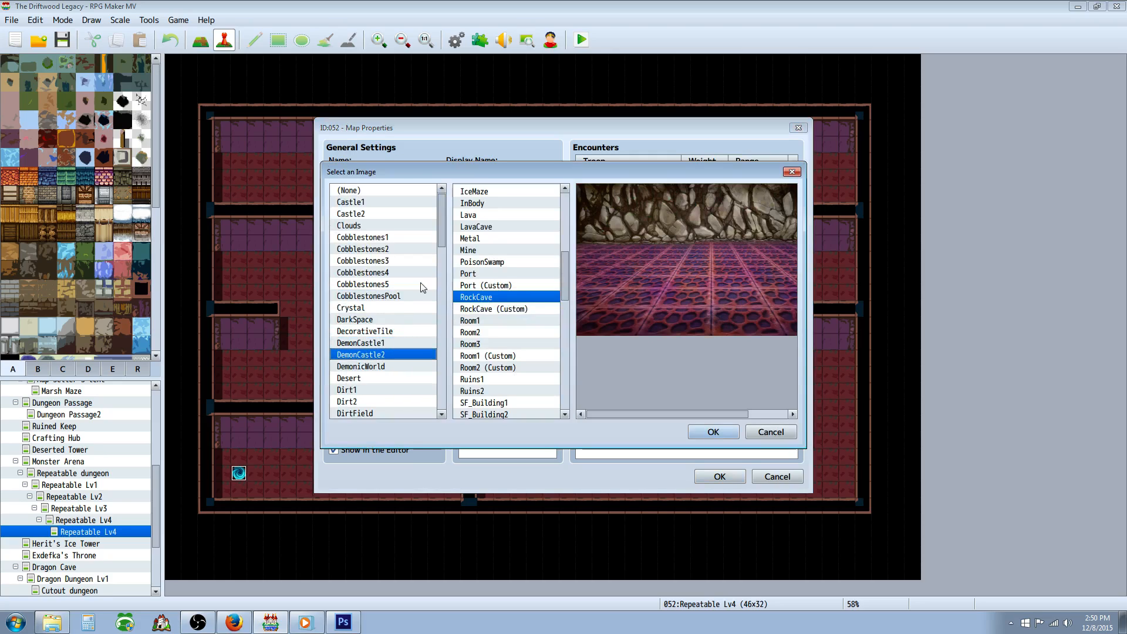
# Choose SF_Metal as the battleback's wall image, name the duplicated map Repeatable Lv5 and apply its properties.
pyautogui.click(500, 321)
pyautogui.press('Down')
pyautogui.press('Down')
pyautogui.press('Down')
pyautogui.press('Down')
pyautogui.press('Down')
pyautogui.press('Down')
pyautogui.press('Down')
pyautogui.press('Down')
pyautogui.press('Down')
pyautogui.press('Down')
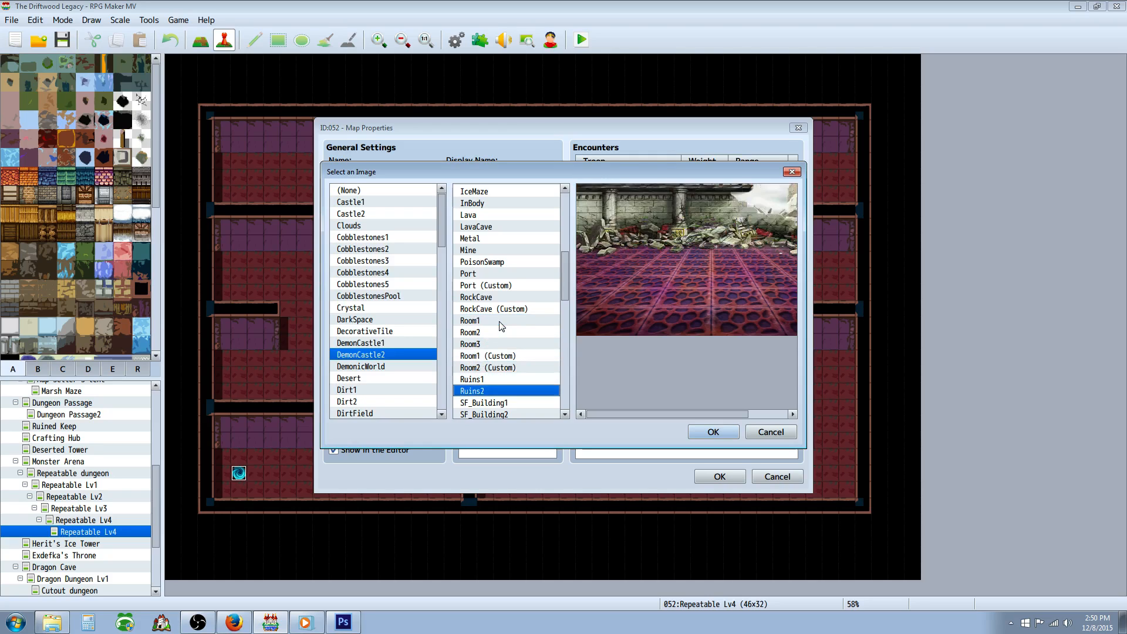
pyautogui.press('Down')
pyautogui.press('Down')
pyautogui.press('Down')
pyautogui.press('Down')
pyautogui.press('Down')
pyautogui.press('Down')
pyautogui.press('Down')
pyautogui.press('Down')
pyautogui.press('Down')
pyautogui.press('Down')
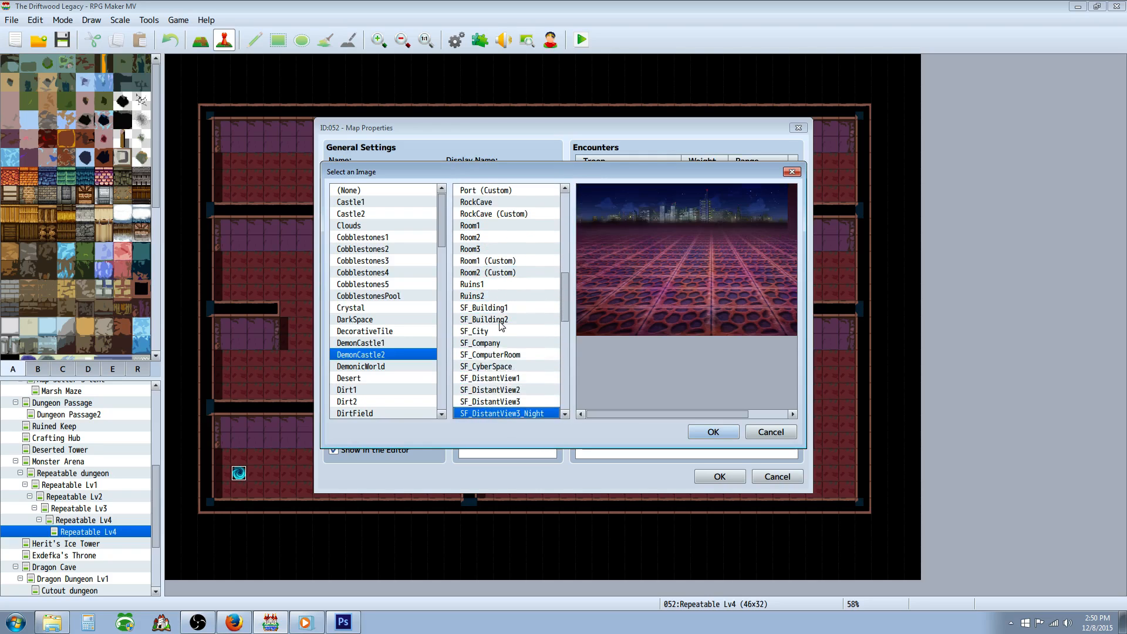
pyautogui.press('Up')
pyautogui.press('Up')
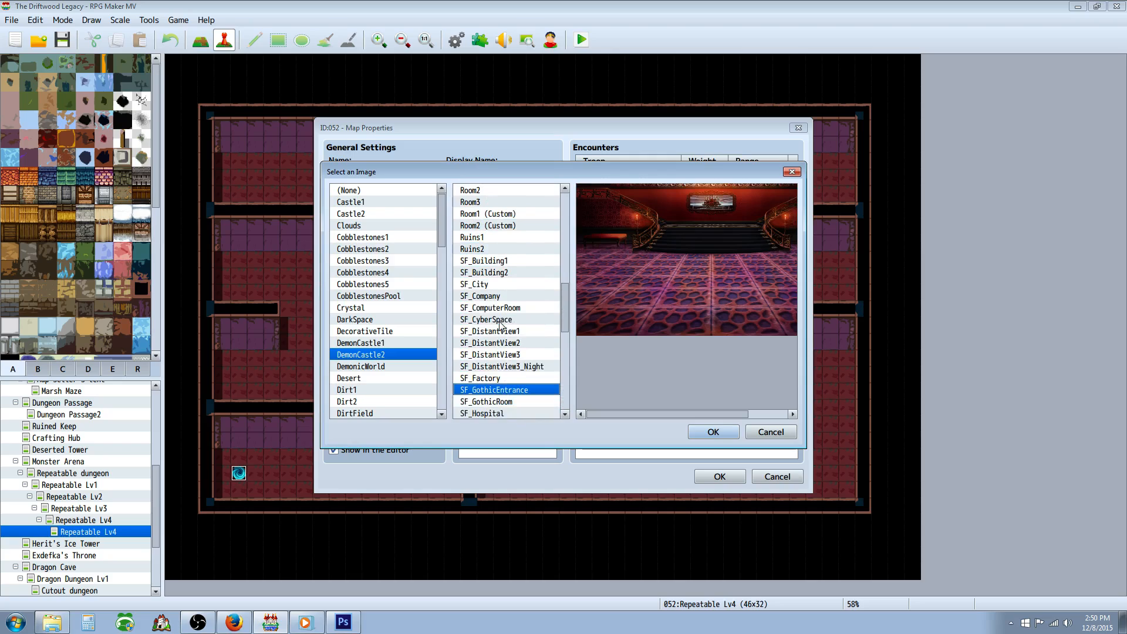
pyautogui.press('Down')
pyautogui.press('Down')
pyautogui.press('Down')
pyautogui.press('Down')
pyautogui.press('Down')
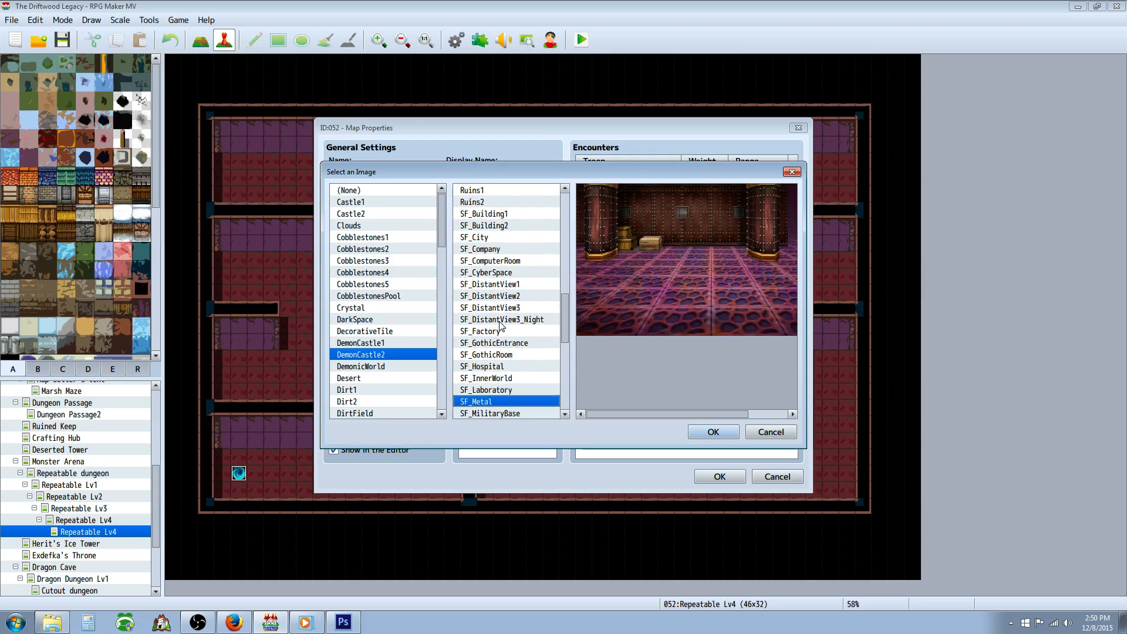
pyautogui.click(713, 432)
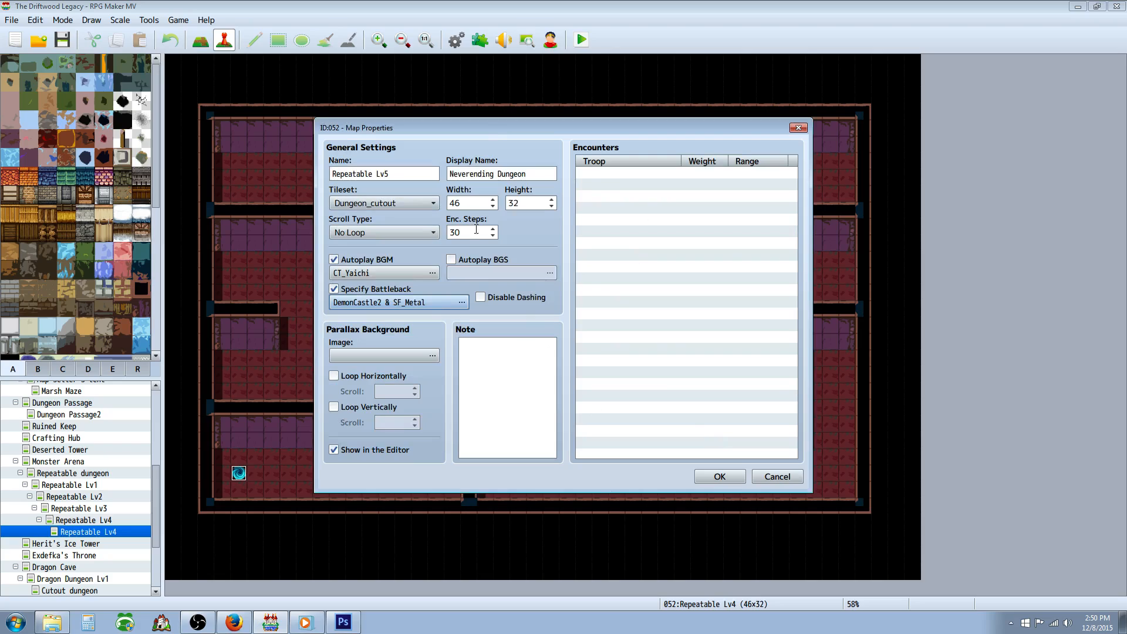
pyautogui.click(718, 477)
# Try the chest at 3,26 and the portal at 40,19 and 41,6 on Repeatable Lv5.
pyautogui.click(238, 474)
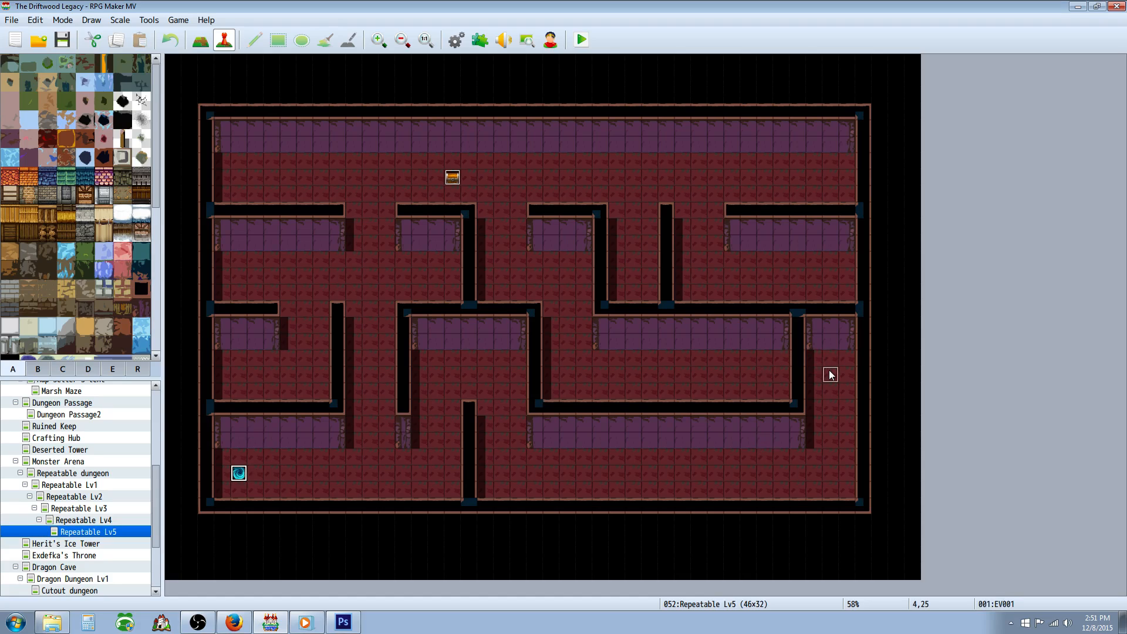
pyautogui.moveTo(239, 473); pyautogui.dragTo(830, 375)
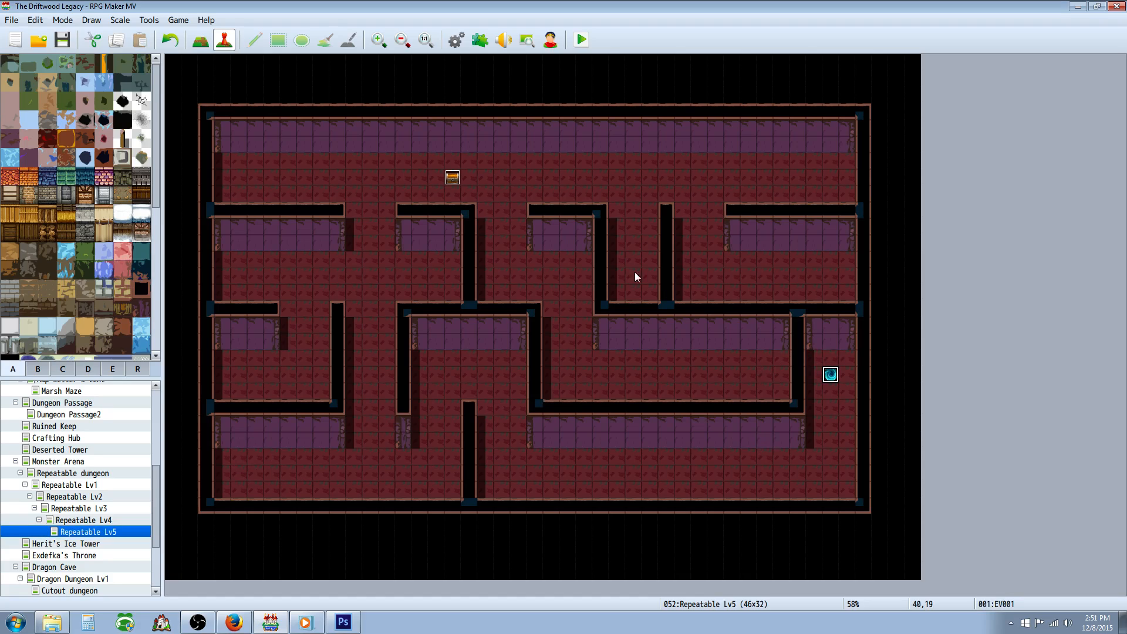
pyautogui.click(452, 178)
pyautogui.moveTo(230, 473); pyautogui.dragTo(229, 484)
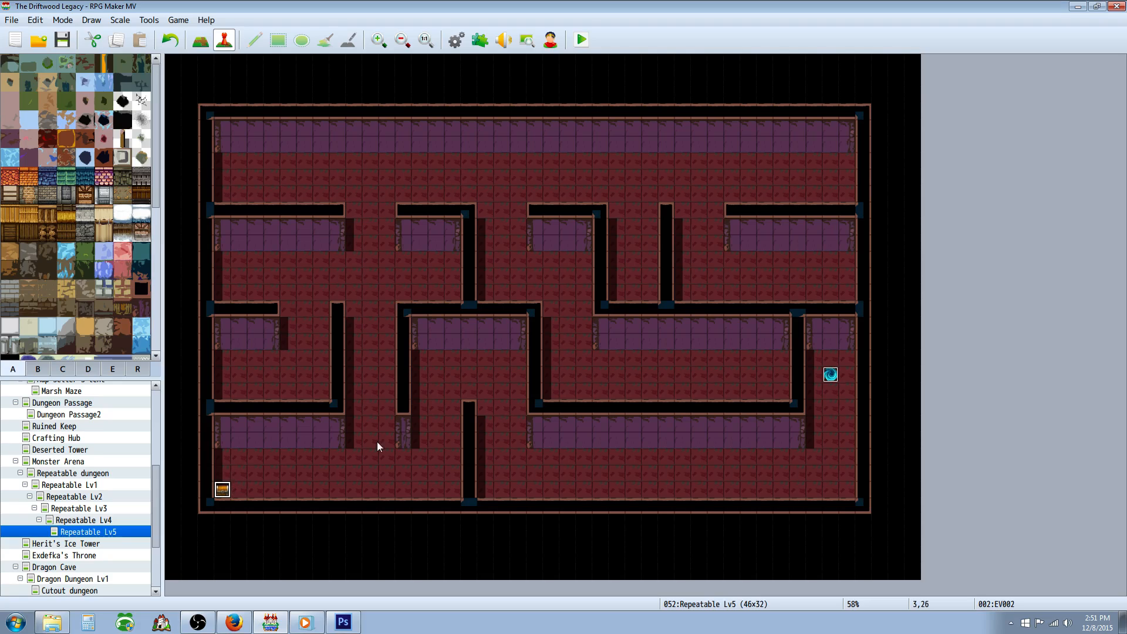
pyautogui.moveTo(836, 372); pyautogui.dragTo(846, 164)
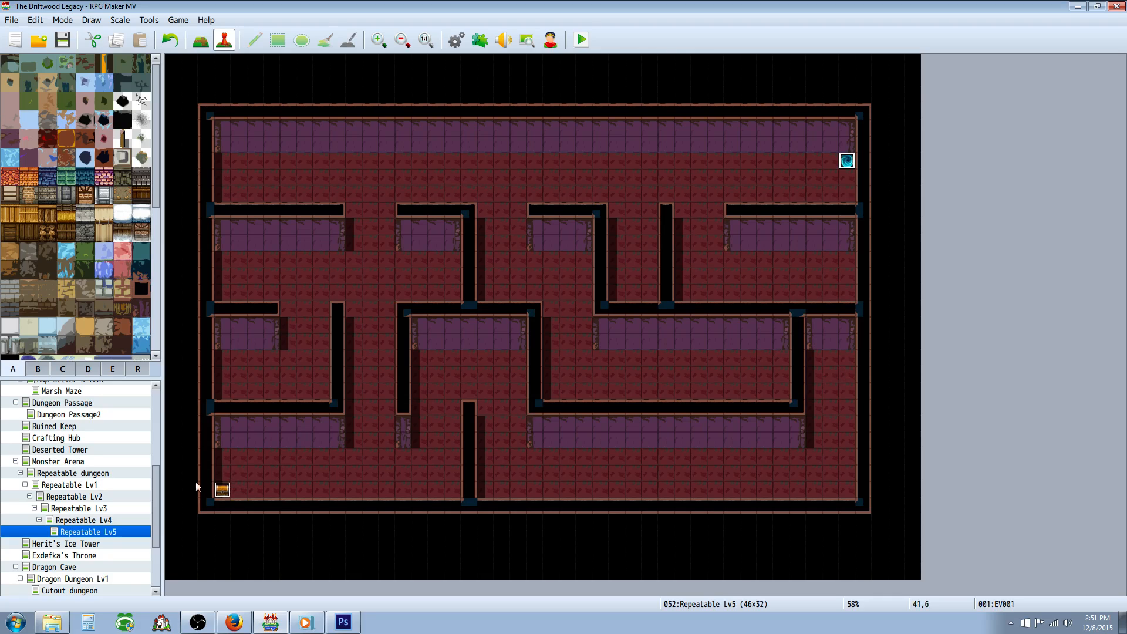
# Move the chest to 37,18 and the portal to 4,7 on Repeatable Lv5.
pyautogui.click(212, 495)
pyautogui.click(223, 491)
pyautogui.moveTo(777, 361); pyautogui.dragTo(779, 361)
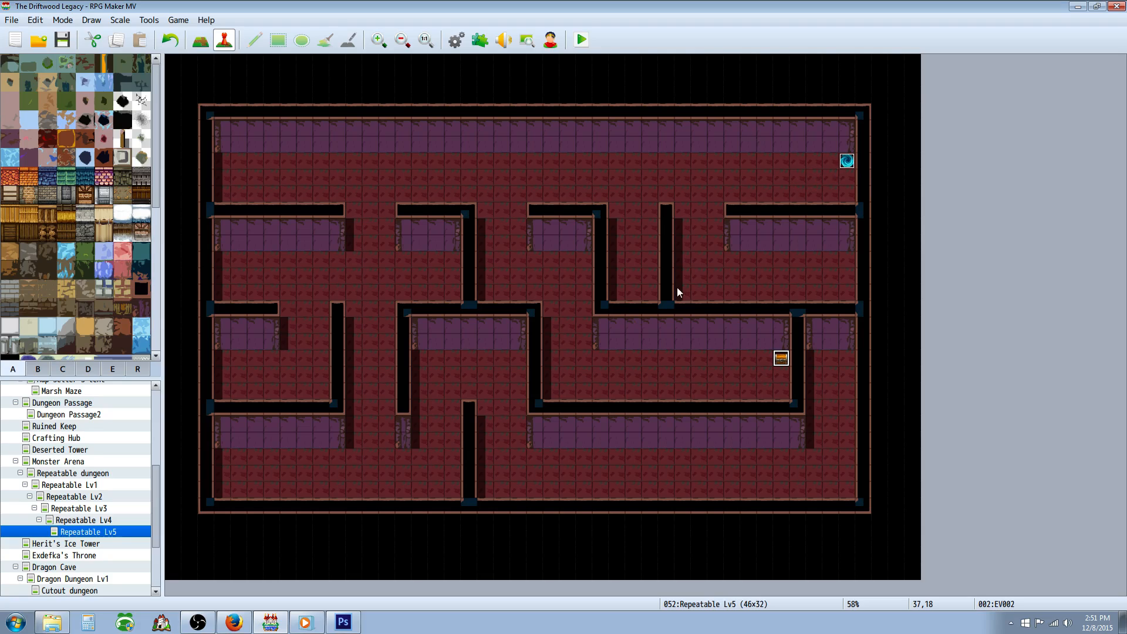
pyautogui.click(847, 162)
pyautogui.moveTo(235, 178); pyautogui.dragTo(238, 178)
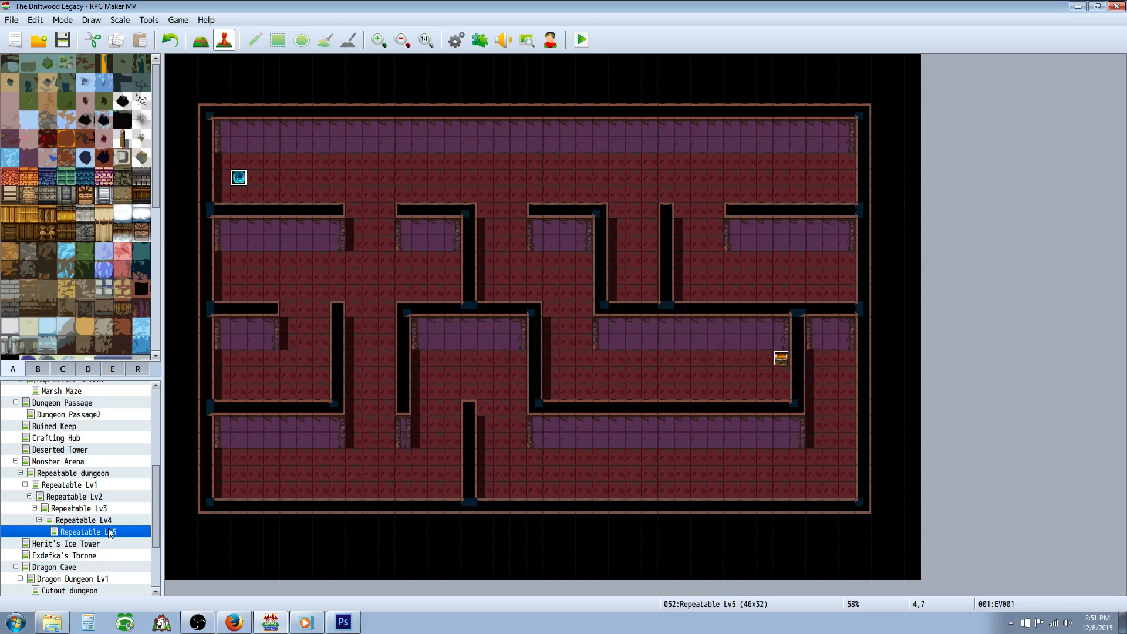
# In the randomDungeonNextLevel common event, copy the branch for value 4 and paste it at the end of the contents.
pyautogui.click(456, 39)
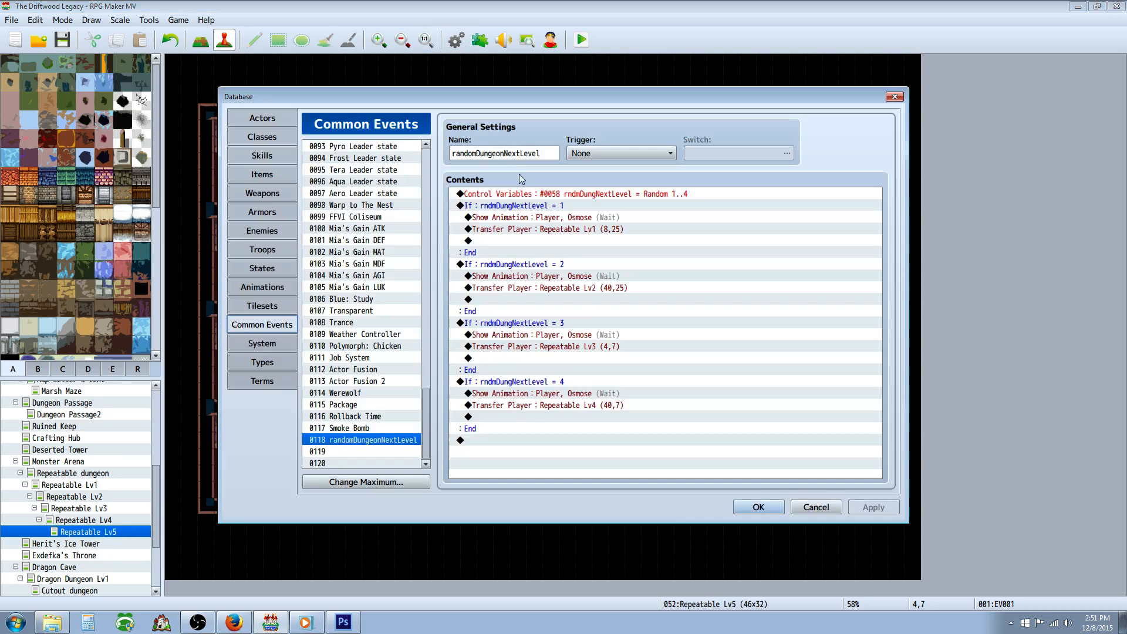
pyautogui.click(490, 382)
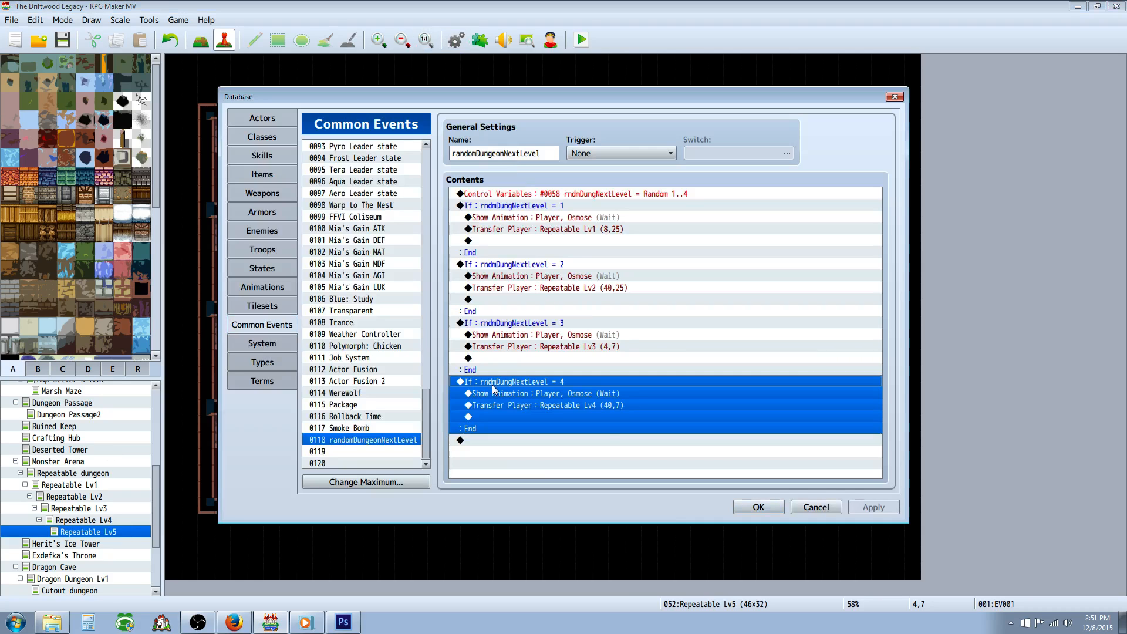
pyautogui.rightClick(493, 389)
pyautogui.click(520, 435)
pyautogui.click(492, 440)
pyautogui.rightClick(491, 443)
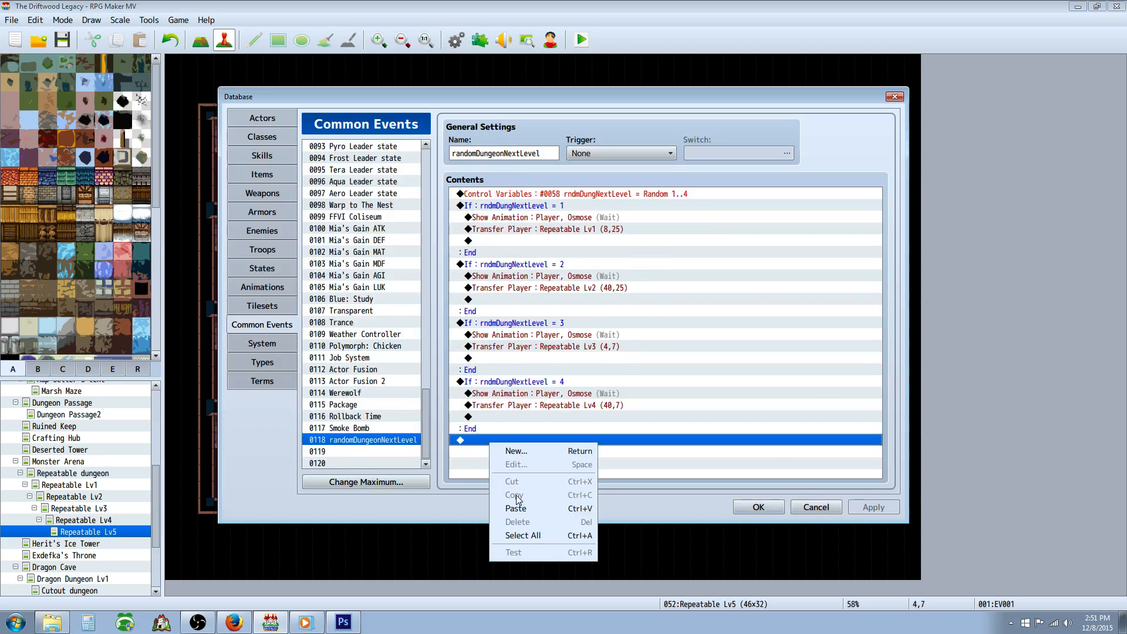
pyautogui.click(516, 508)
# Set the pasted branch's condition to rndmDungNextLevel = 5.
pyautogui.click(496, 414)
pyautogui.rightClick(517, 414)
pyautogui.click(519, 435)
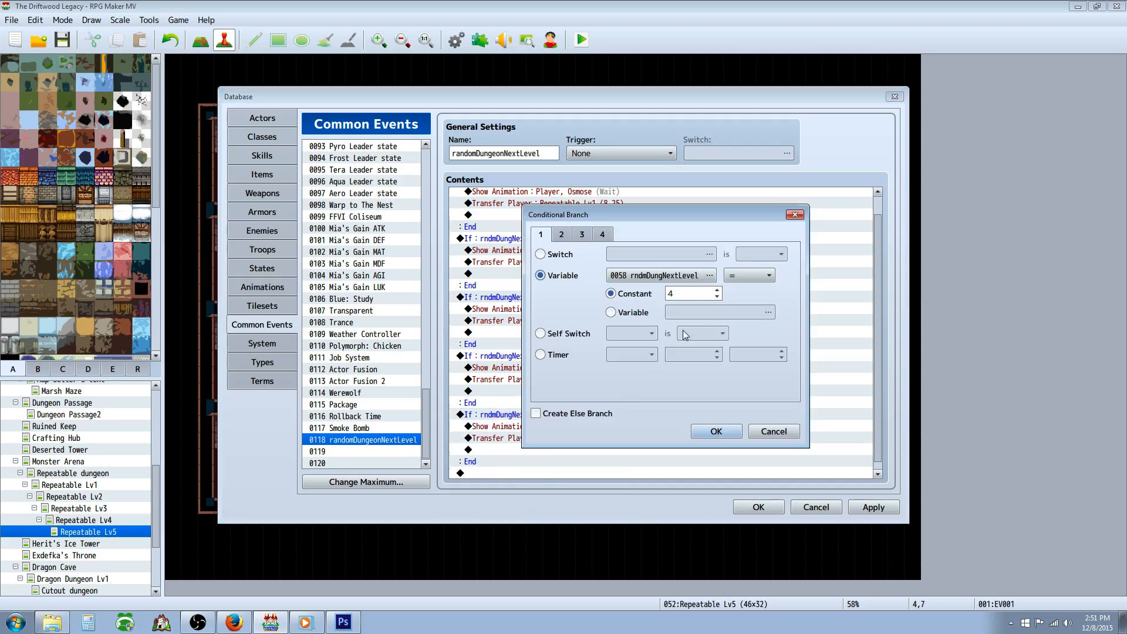
pyautogui.click(717, 290)
pyautogui.click(718, 431)
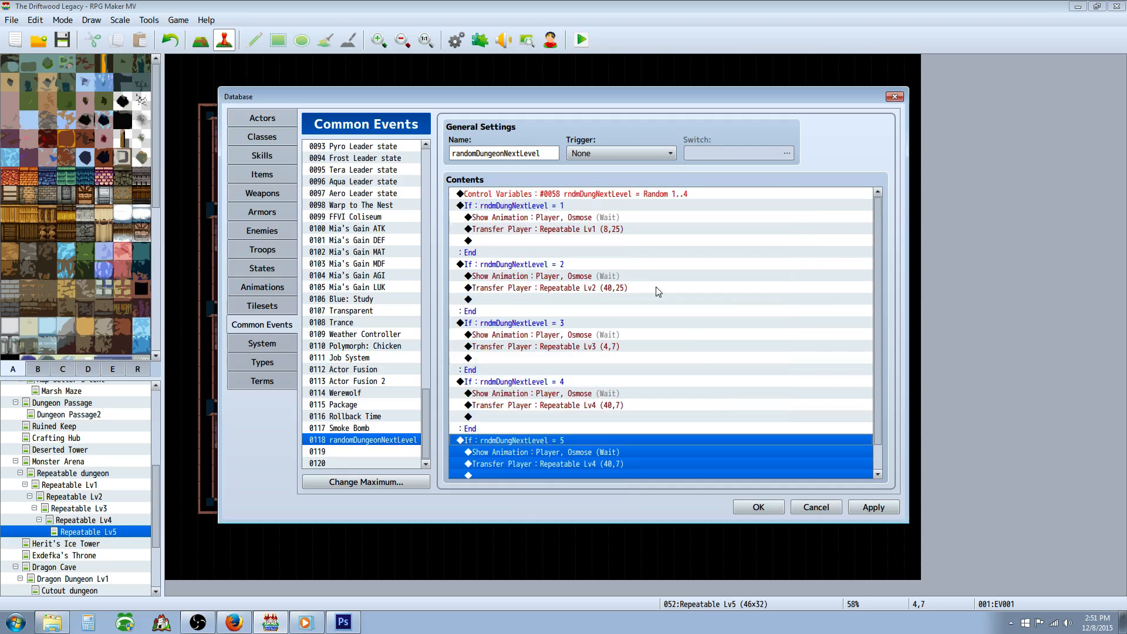
# Extend the random range of the rndmDungNextLevel variable to 1 through 5.
pyautogui.rightClick(617, 195)
pyautogui.click(638, 216)
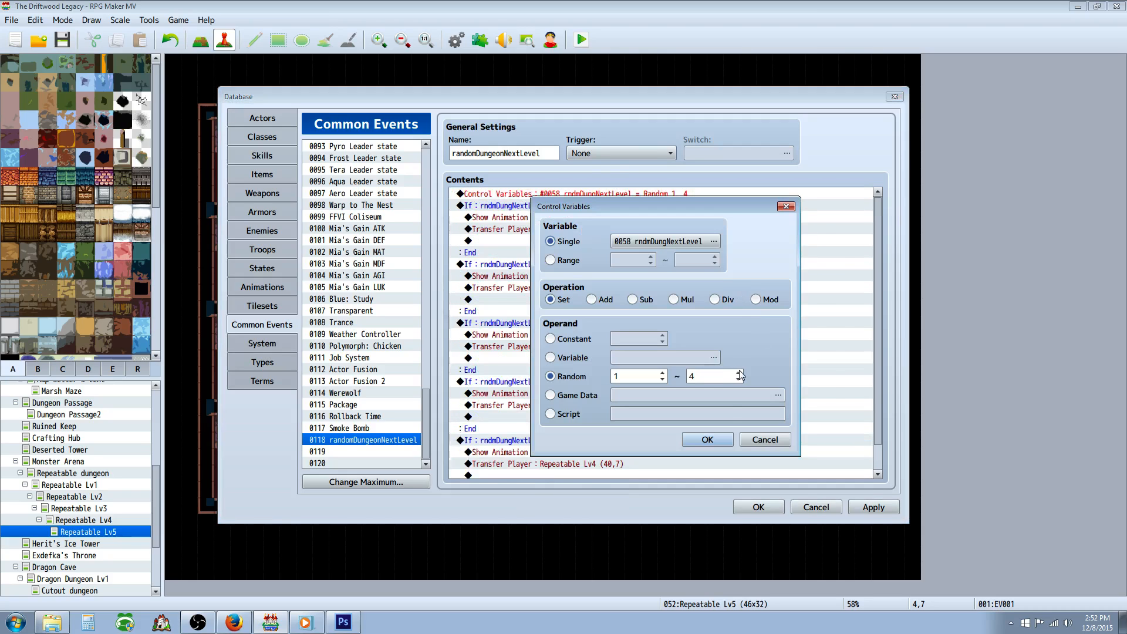
pyautogui.click(738, 373)
pyautogui.click(707, 440)
# Point the player transfer in the value 5 branch to Repeatable Lv5 at 40,18 and save the database changes.
pyautogui.click(581, 427)
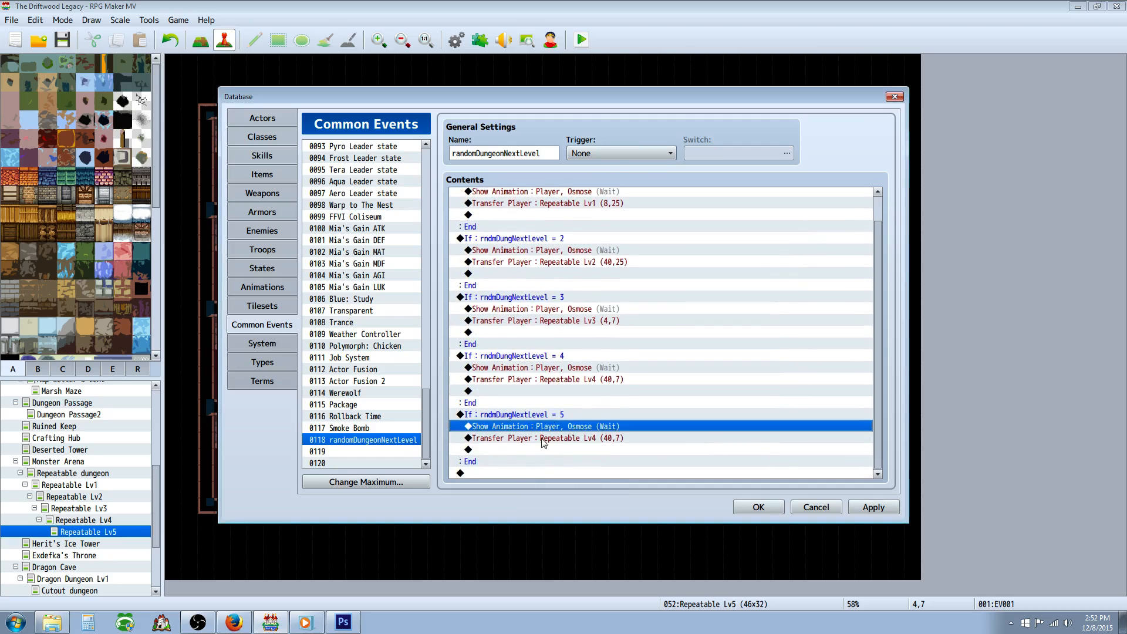
pyautogui.rightClick(549, 440)
pyautogui.click(571, 458)
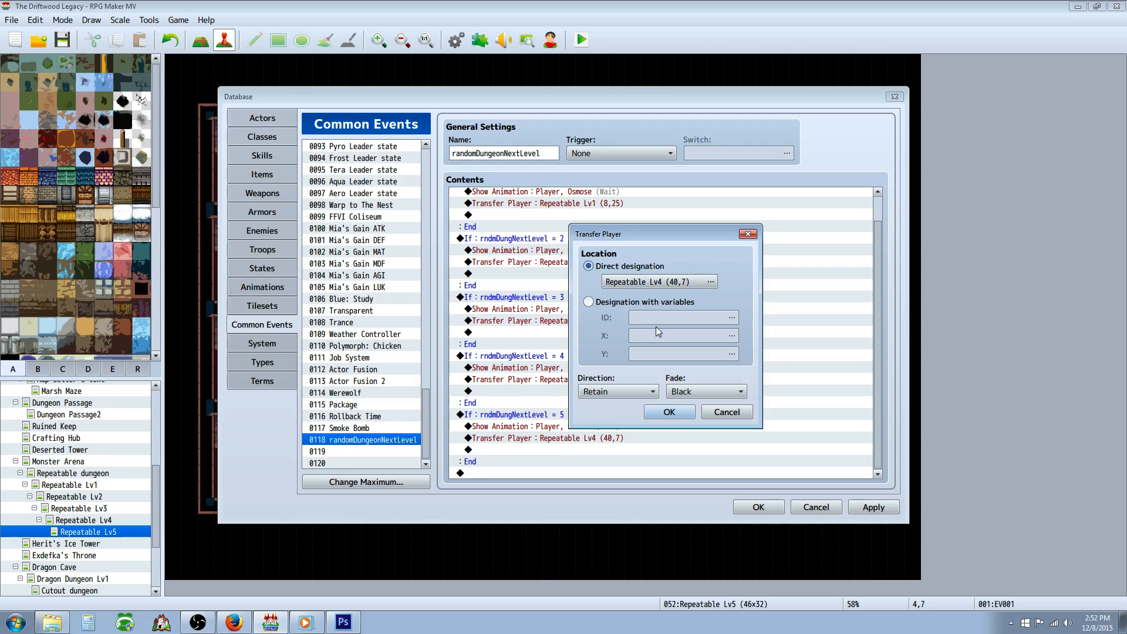
pyautogui.click(716, 279)
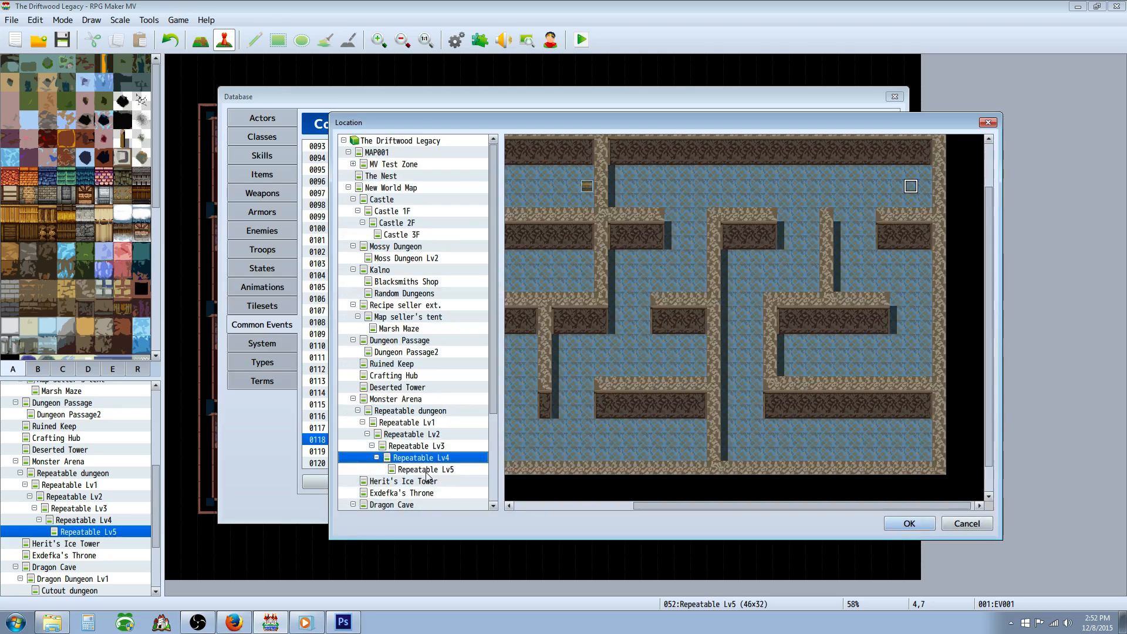
pyautogui.press('Down')
pyautogui.click(911, 346)
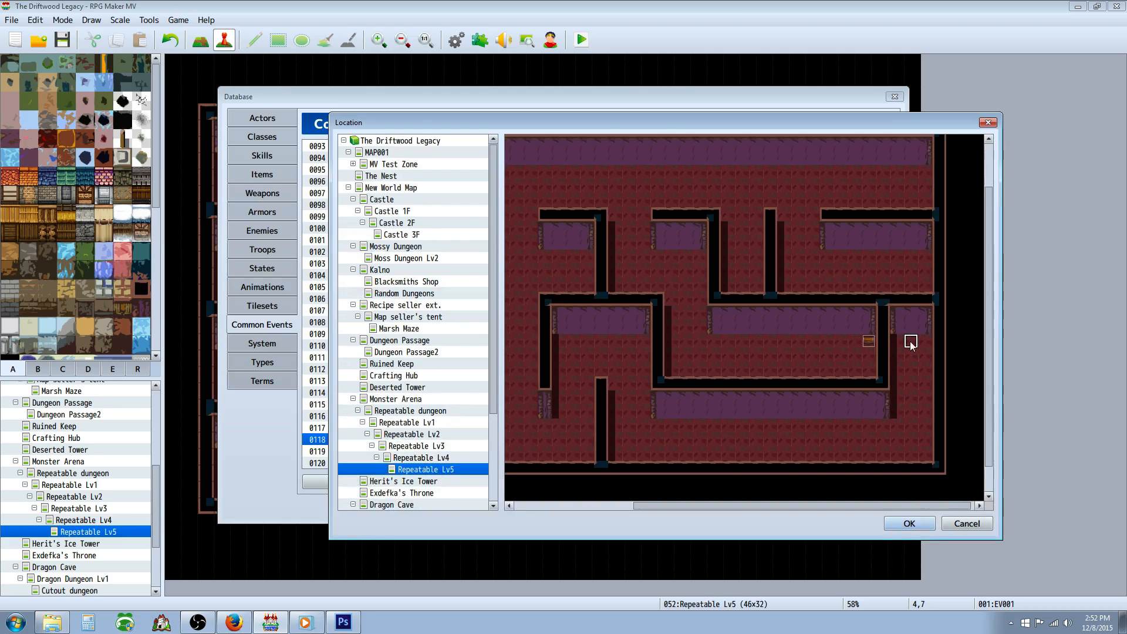
pyautogui.click(909, 523)
pyautogui.click(669, 413)
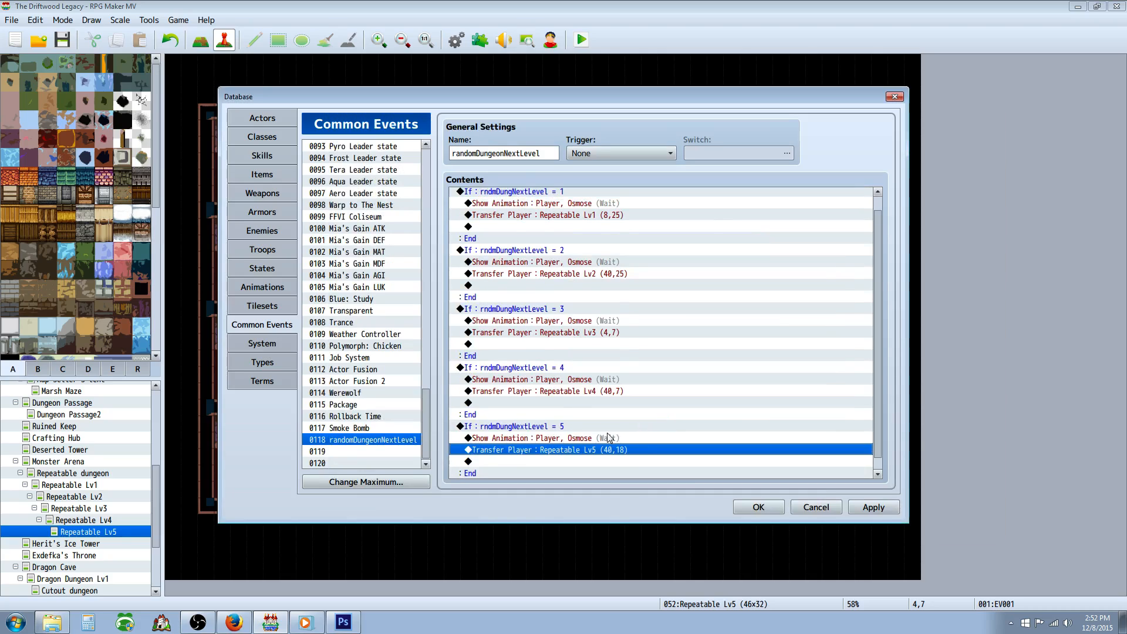
pyautogui.click(873, 507)
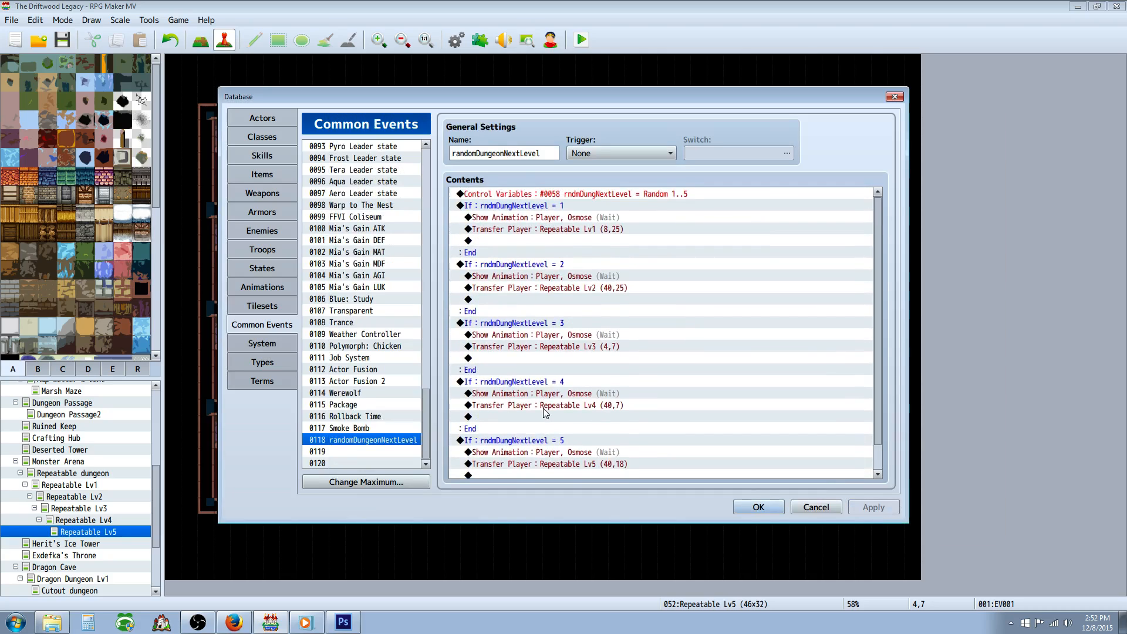
pyautogui.scroll(-2, 545, 413)
pyautogui.click(759, 507)
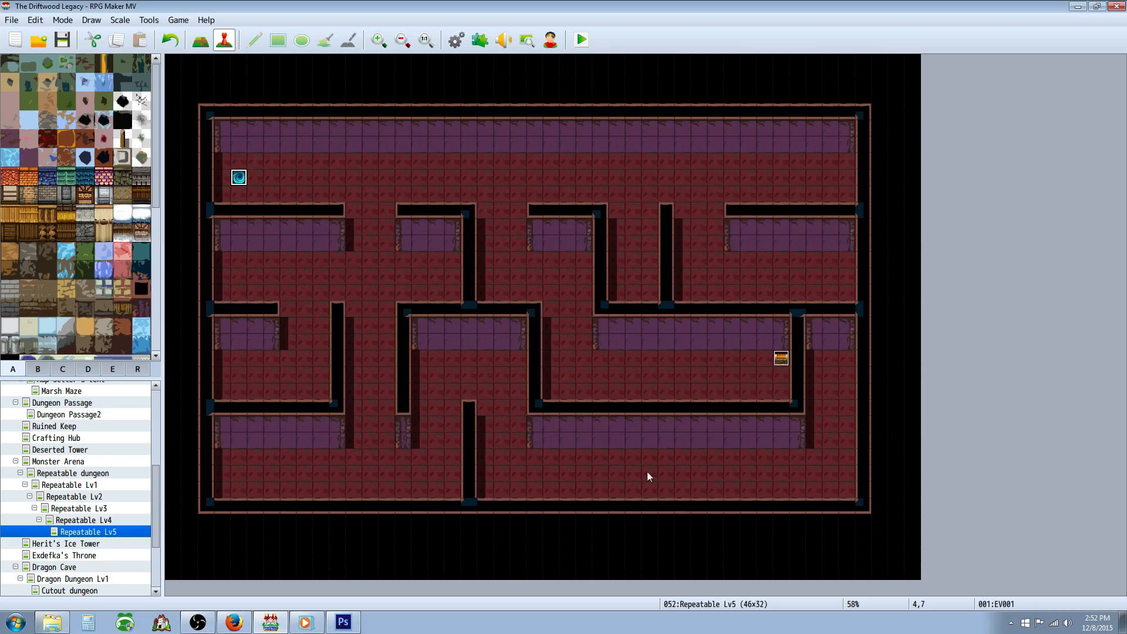
# Open the Repeatable dungeon map at actual size and examine the commands of the wall lever event at 13,5.
pyautogui.click(83, 475)
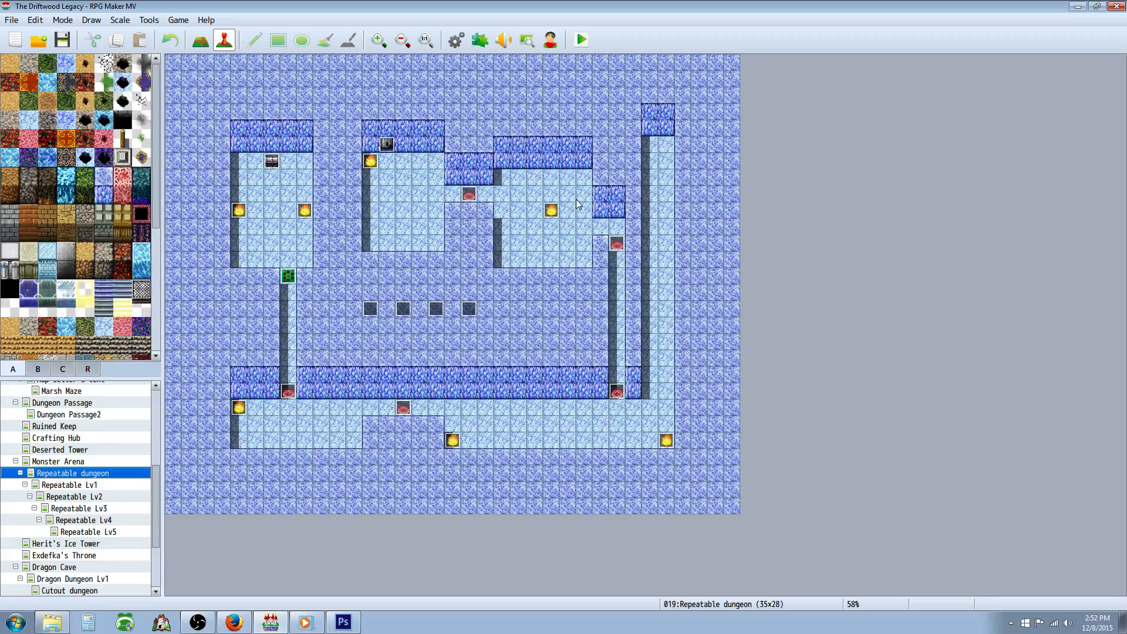
pyautogui.click(426, 40)
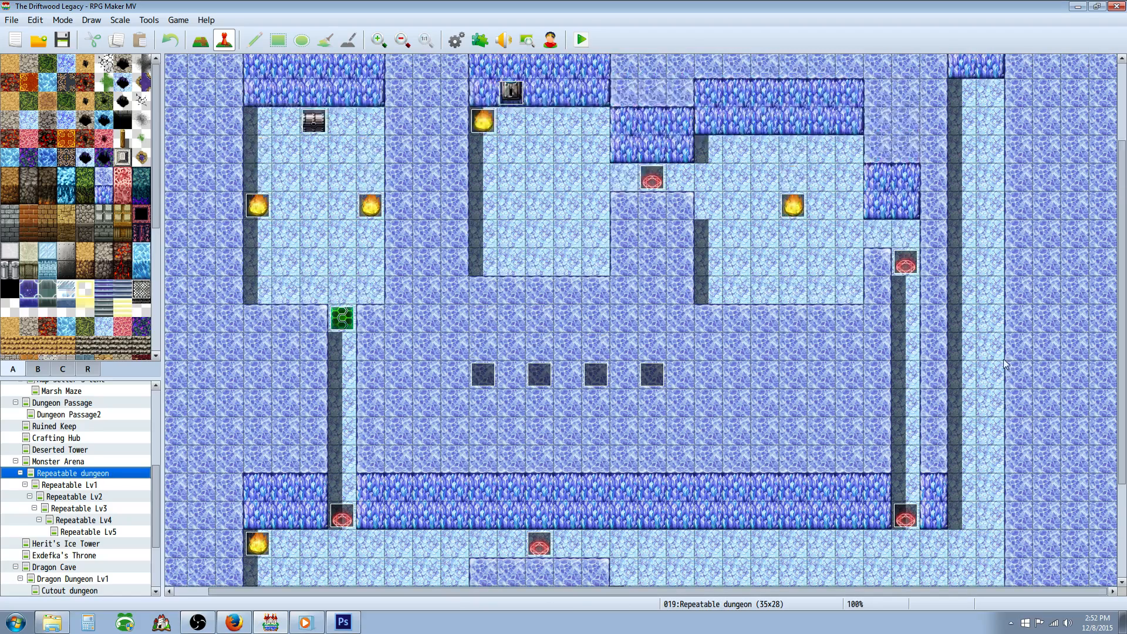
pyautogui.scroll(3, 968, 340)
pyautogui.click(339, 325)
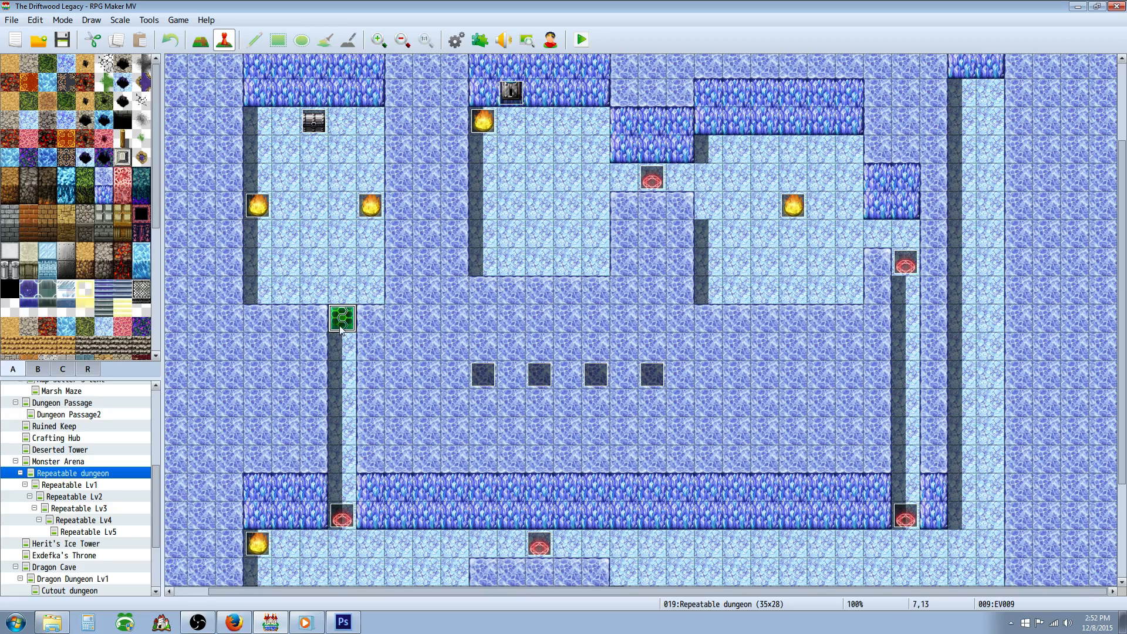
pyautogui.click(511, 94)
pyautogui.rightClick(515, 95)
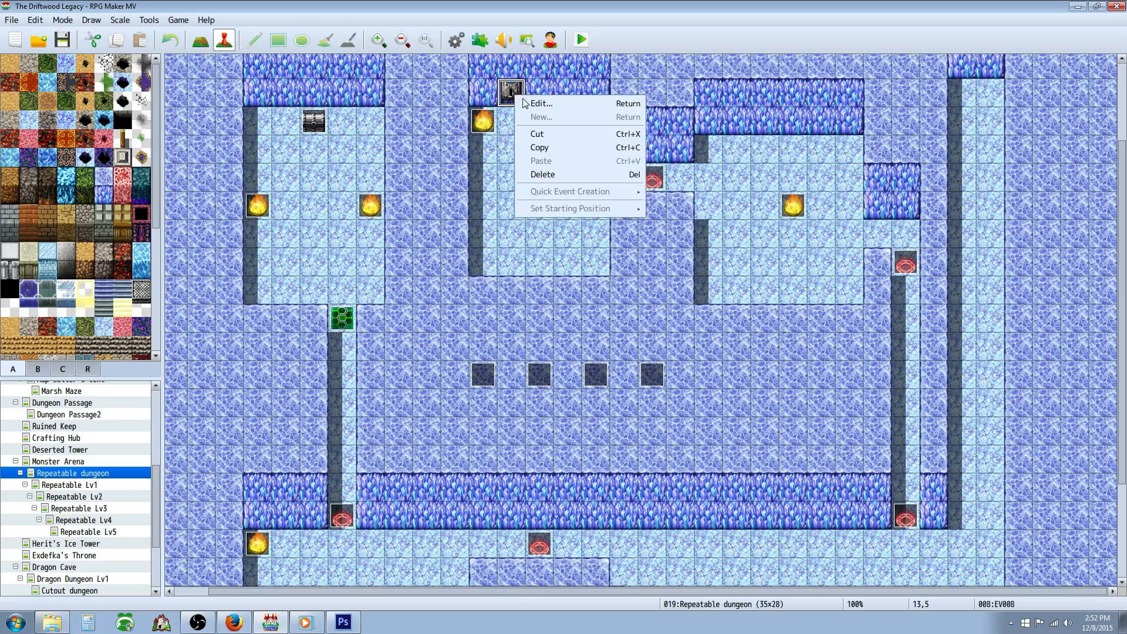
pyautogui.click(530, 103)
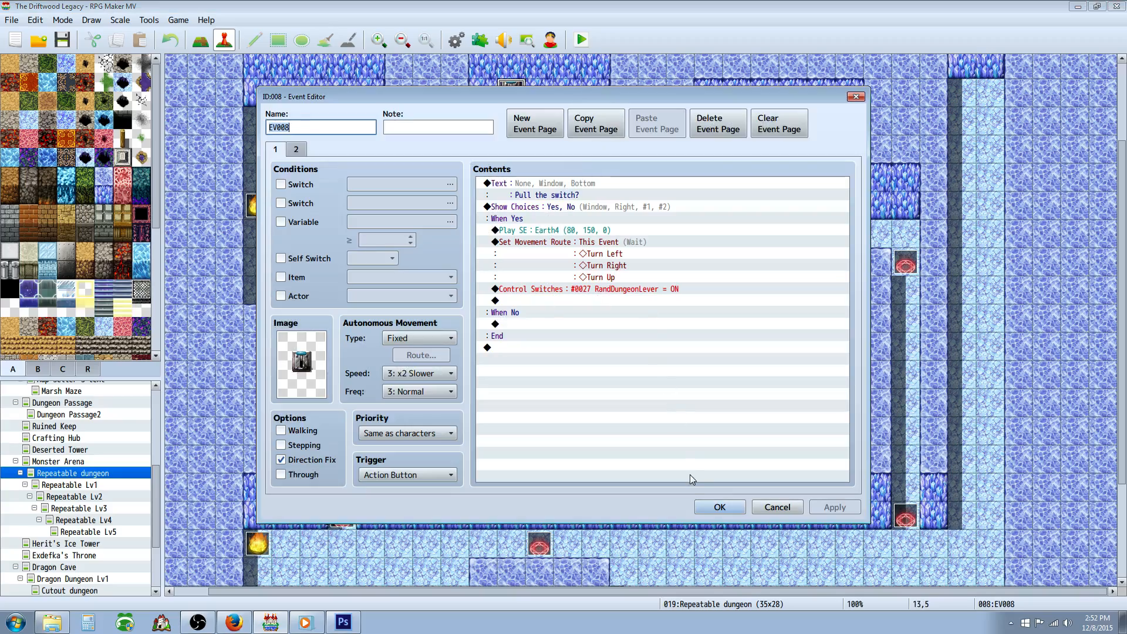
pyautogui.click(720, 507)
# Open the green barrier event at 7,13 and examine the conditions and options on both of its pages.
pyautogui.click(339, 325)
pyautogui.rightClick(339, 325)
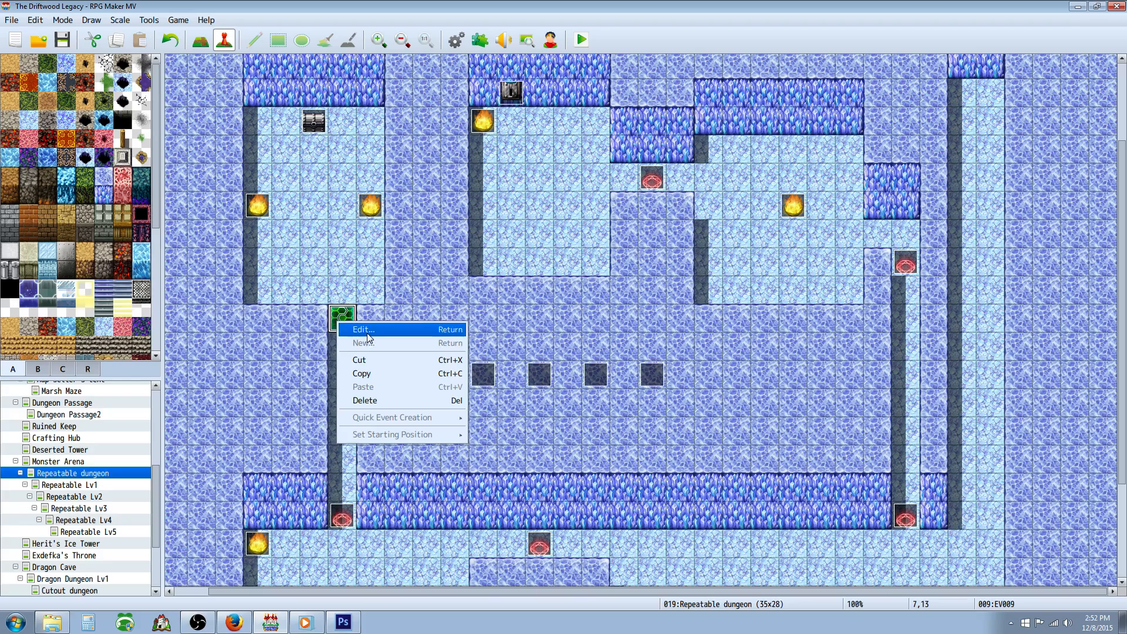
pyautogui.click(353, 331)
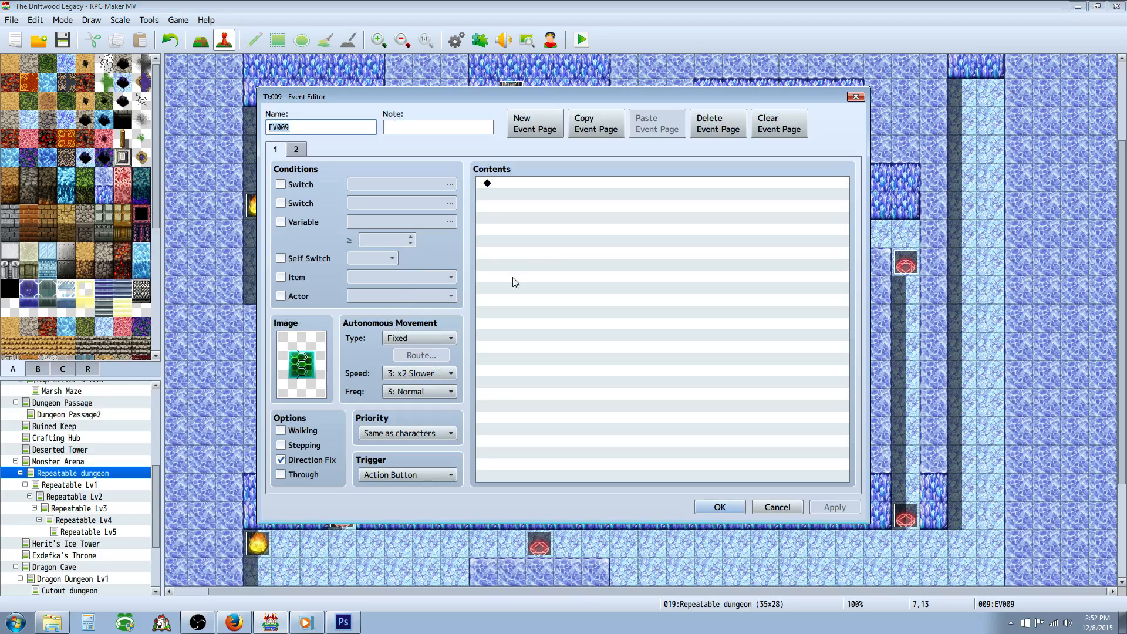
pyautogui.click(296, 150)
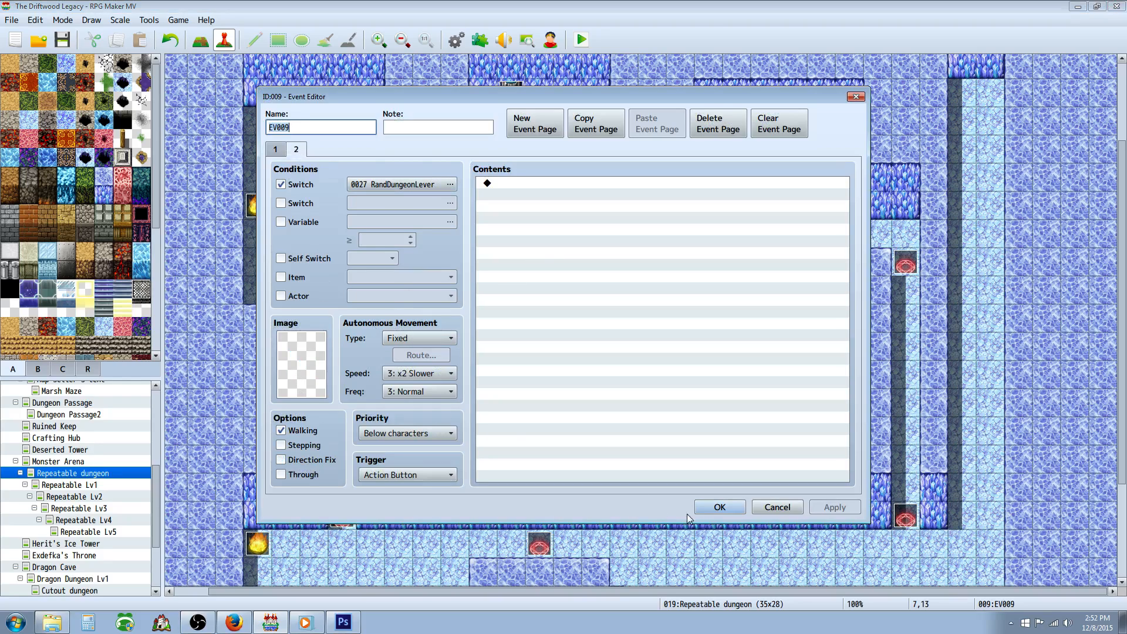
pyautogui.click(275, 150)
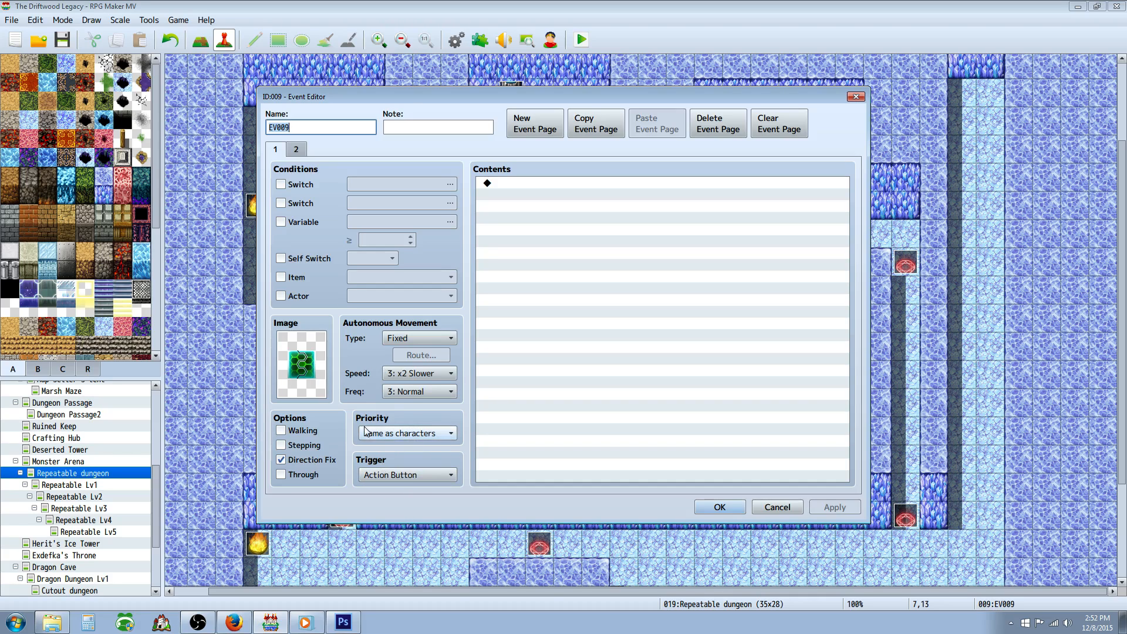
pyautogui.click(280, 474)
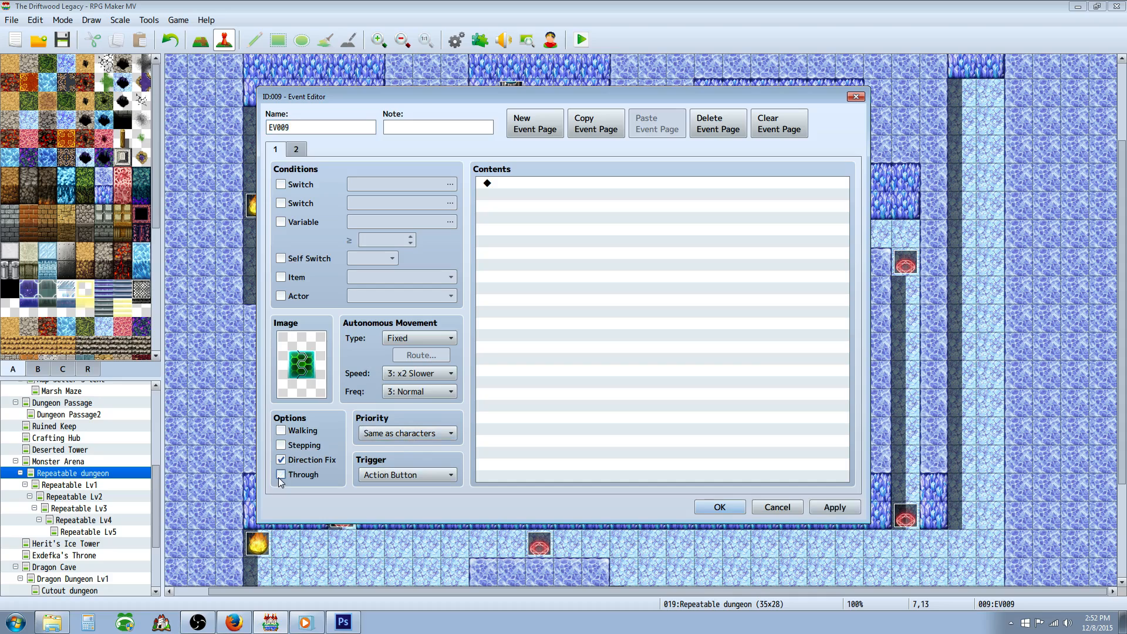
pyautogui.click(305, 151)
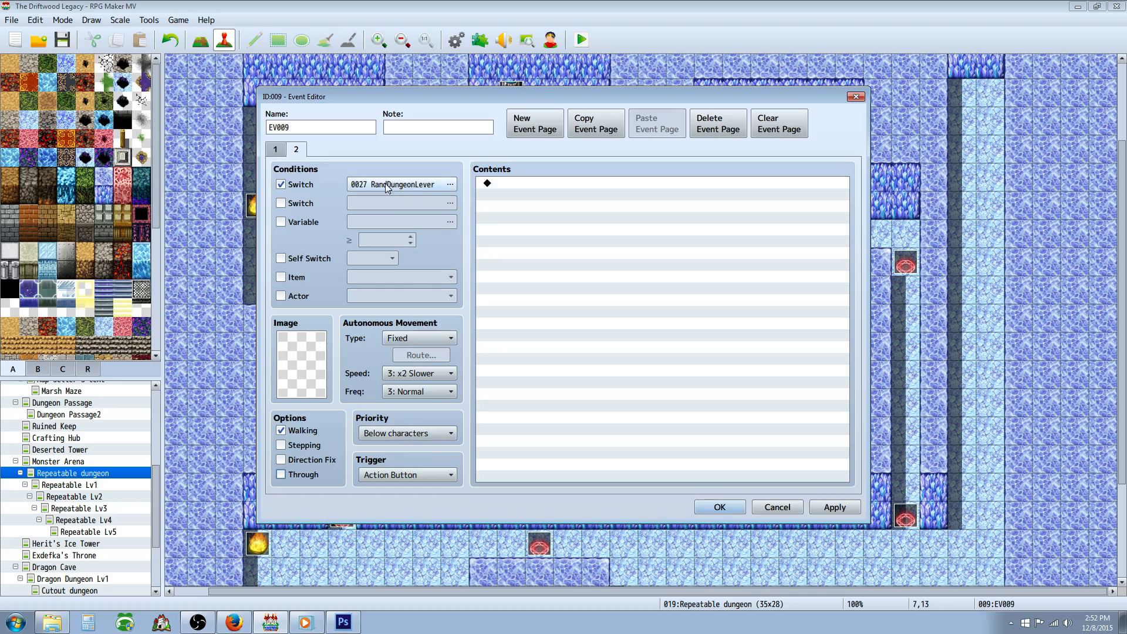
# Reopen the wall lever event at 13,5 and examine its choice, sound effect, movement route and RandDungeonLever switch commands.
pyautogui.click(741, 506)
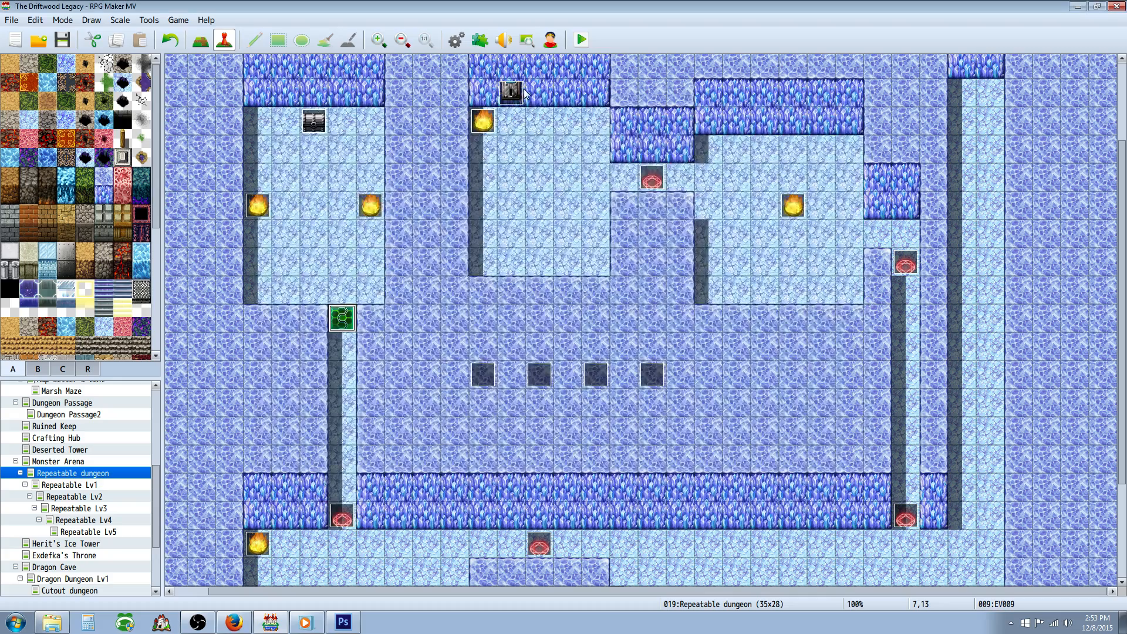
pyautogui.rightClick(523, 92)
pyautogui.click(545, 104)
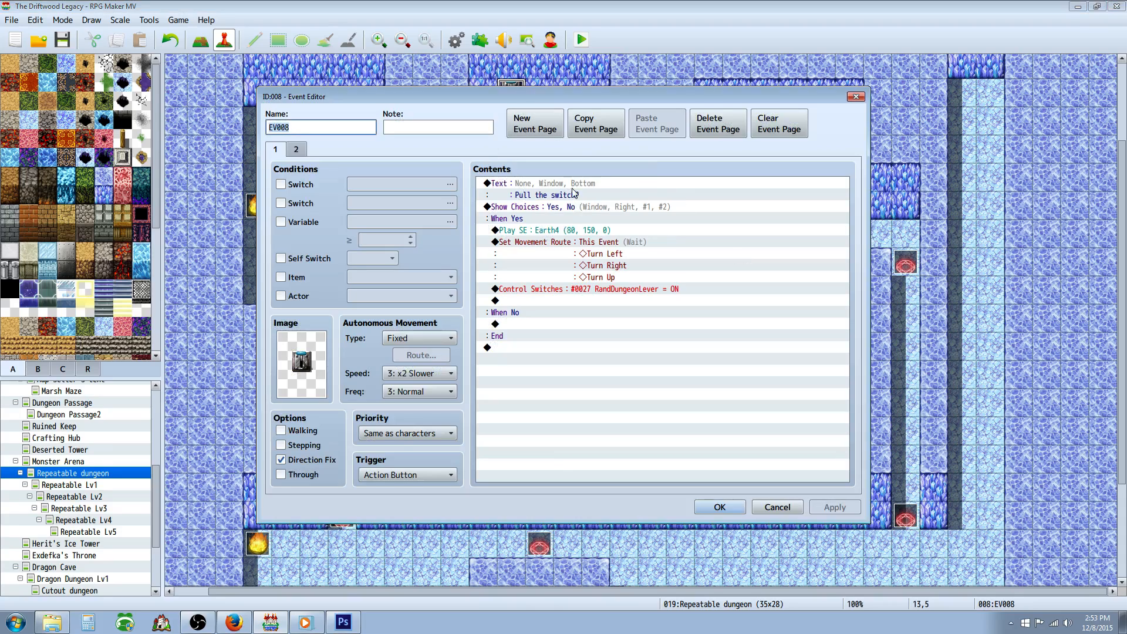
pyautogui.click(621, 190)
pyautogui.hotkey('ctrl', 'a')
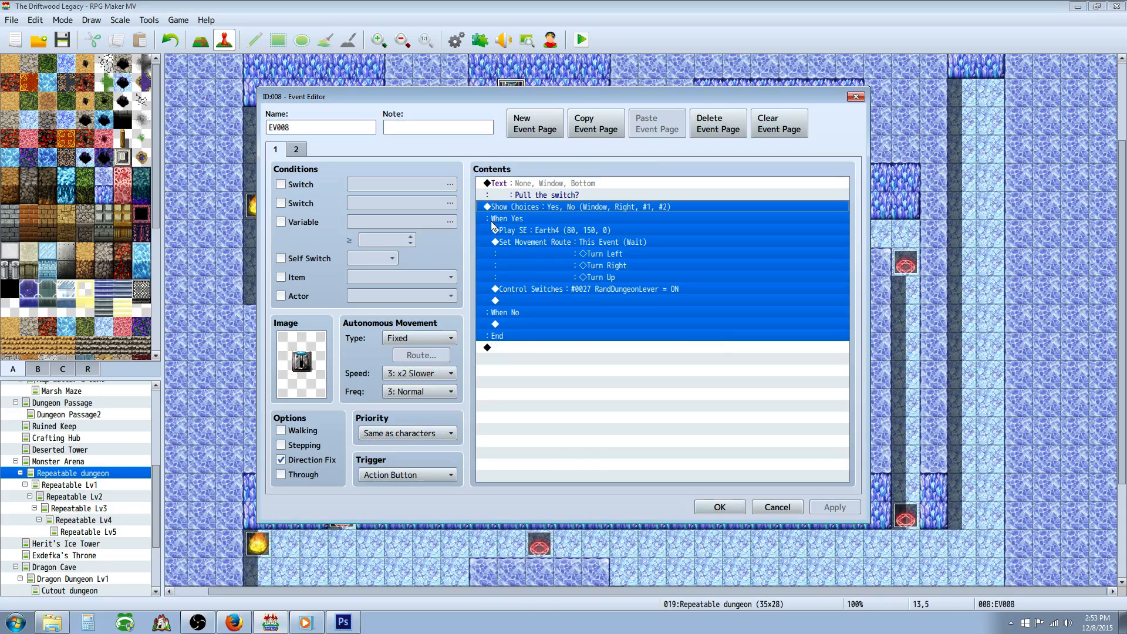
pyautogui.click(590, 242)
pyautogui.click(607, 231)
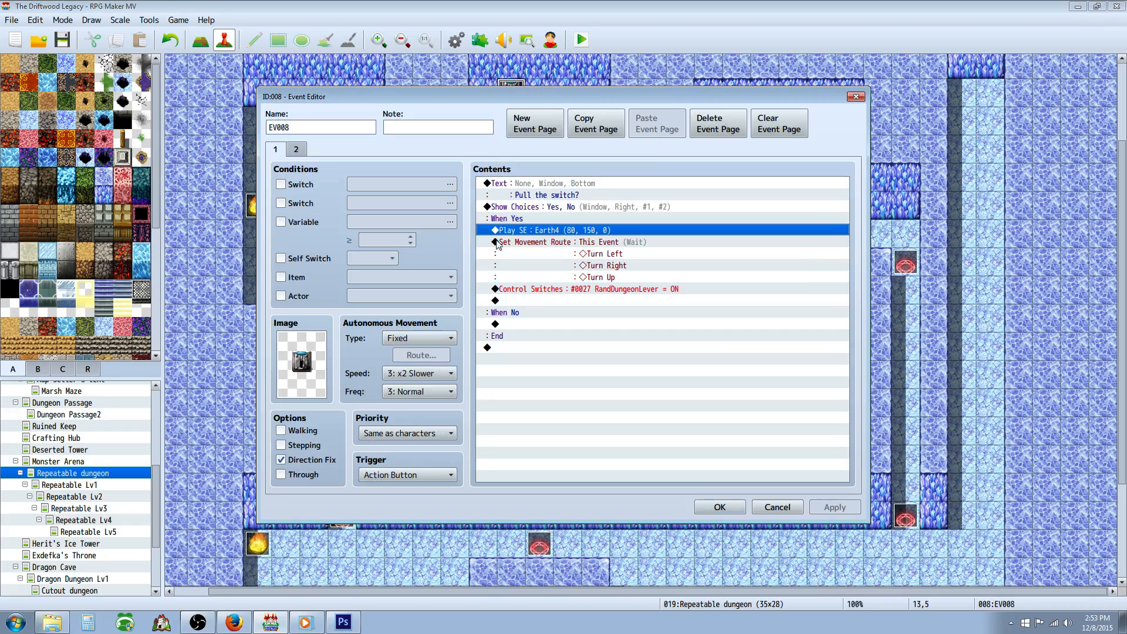
pyautogui.click(568, 244)
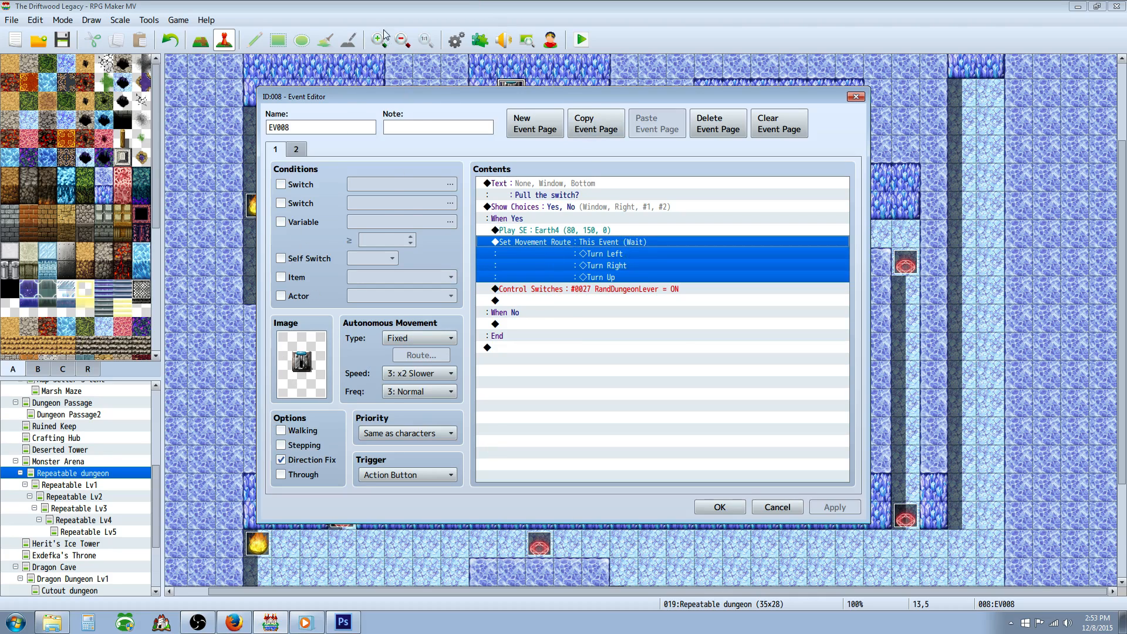
pyautogui.click(620, 288)
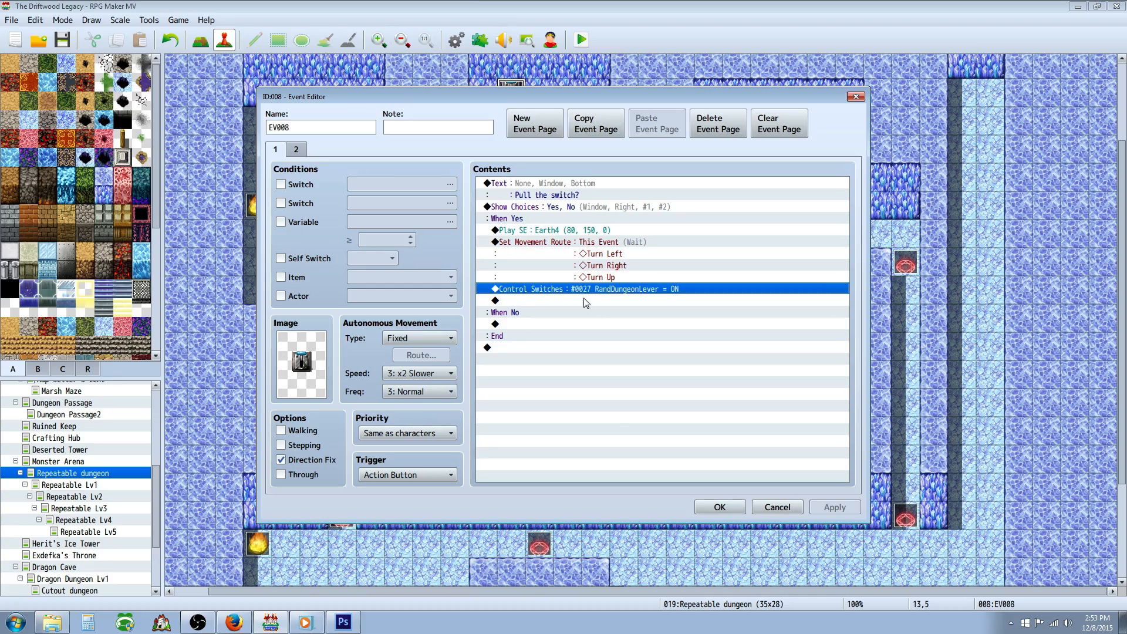
pyautogui.click(720, 507)
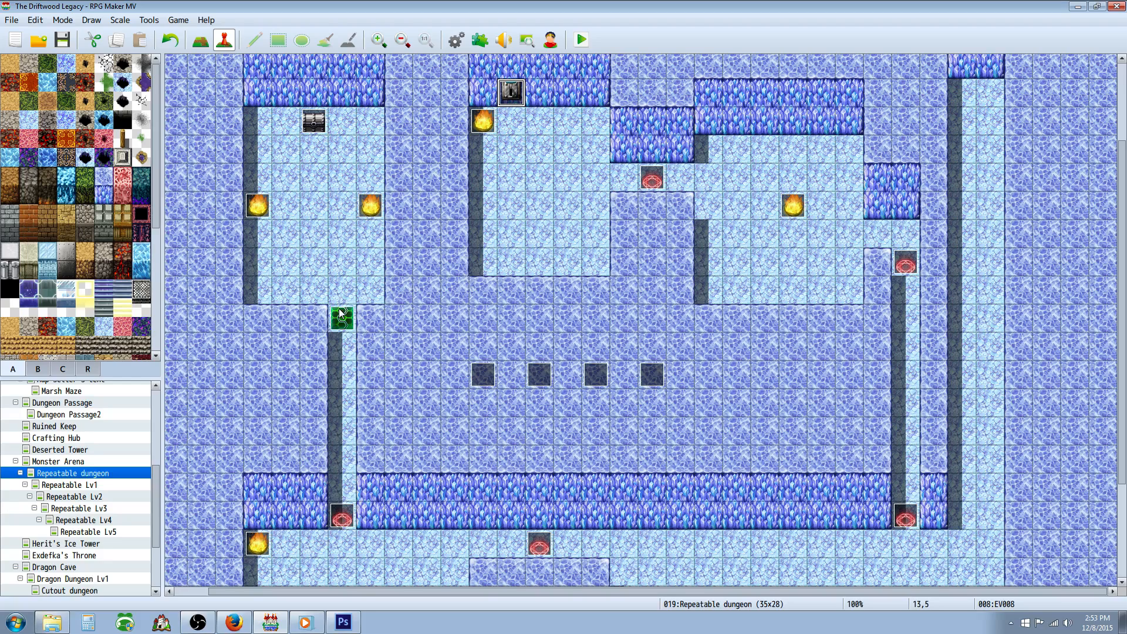
# Open the Lights event at 17,23 and inspect the light setting in its note.
pyautogui.scroll(-2, 363, 440)
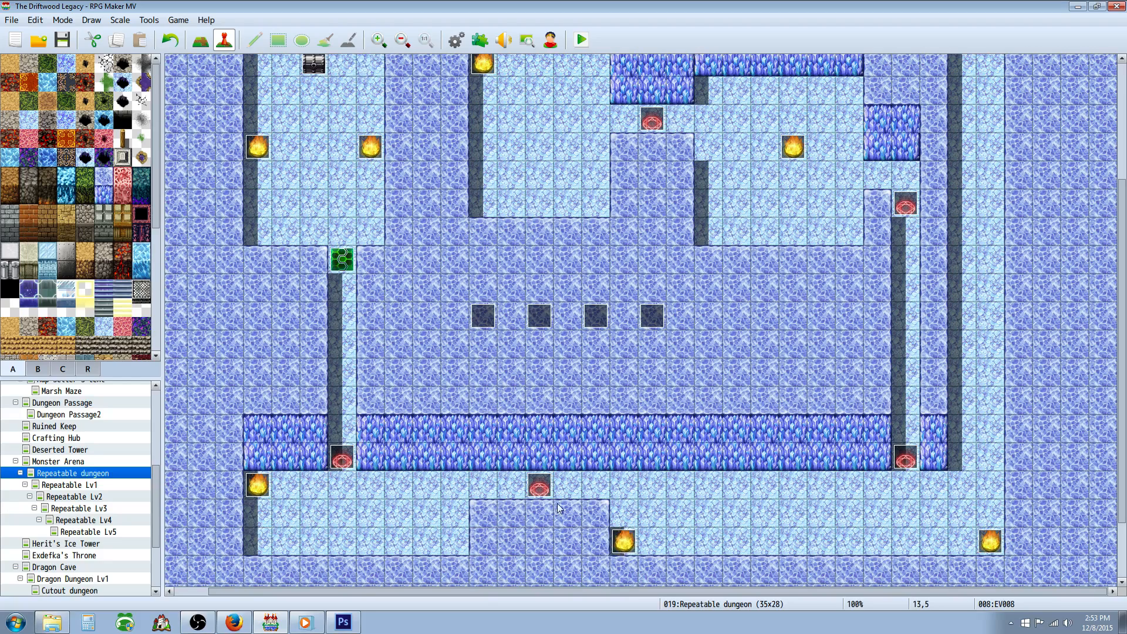
pyautogui.rightClick(623, 543)
pyautogui.click(628, 505)
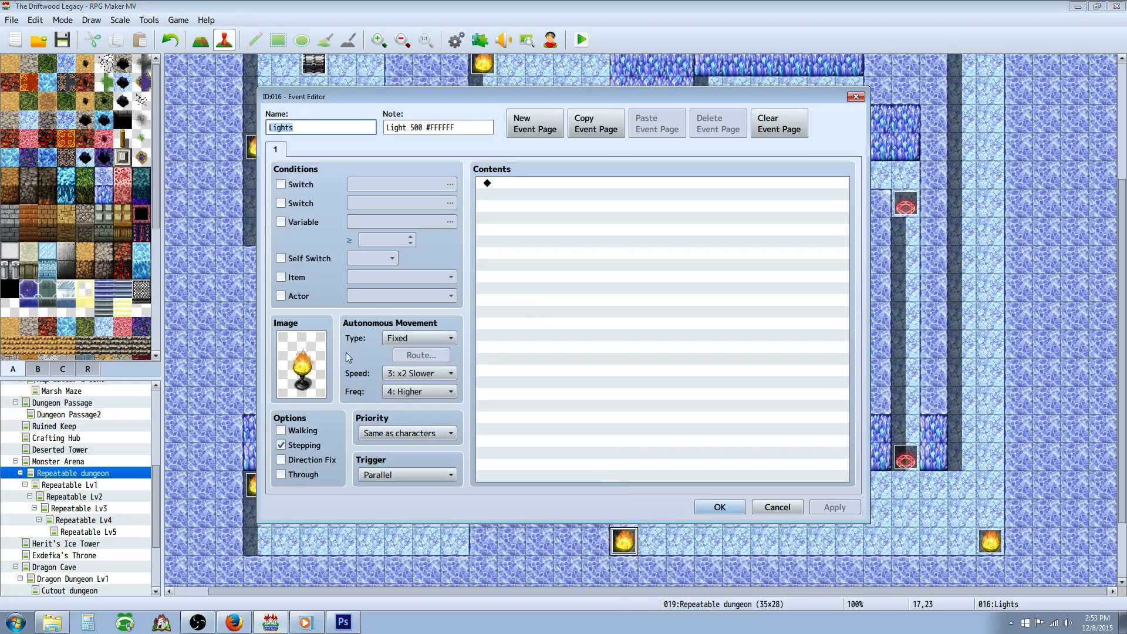
pyautogui.press('Tab')
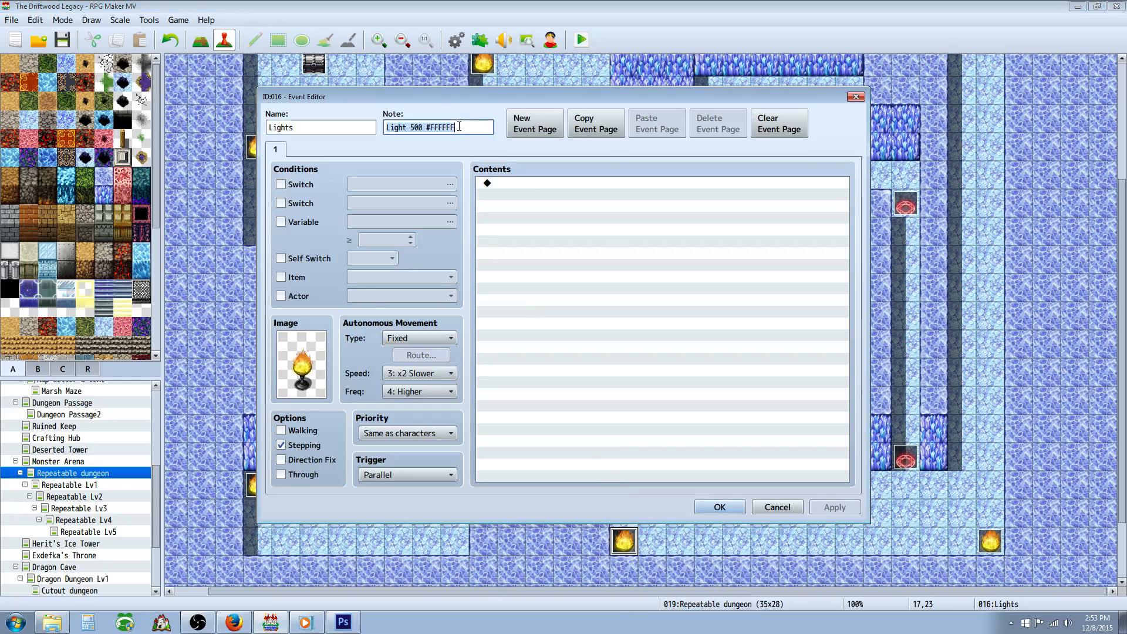
pyautogui.click(719, 508)
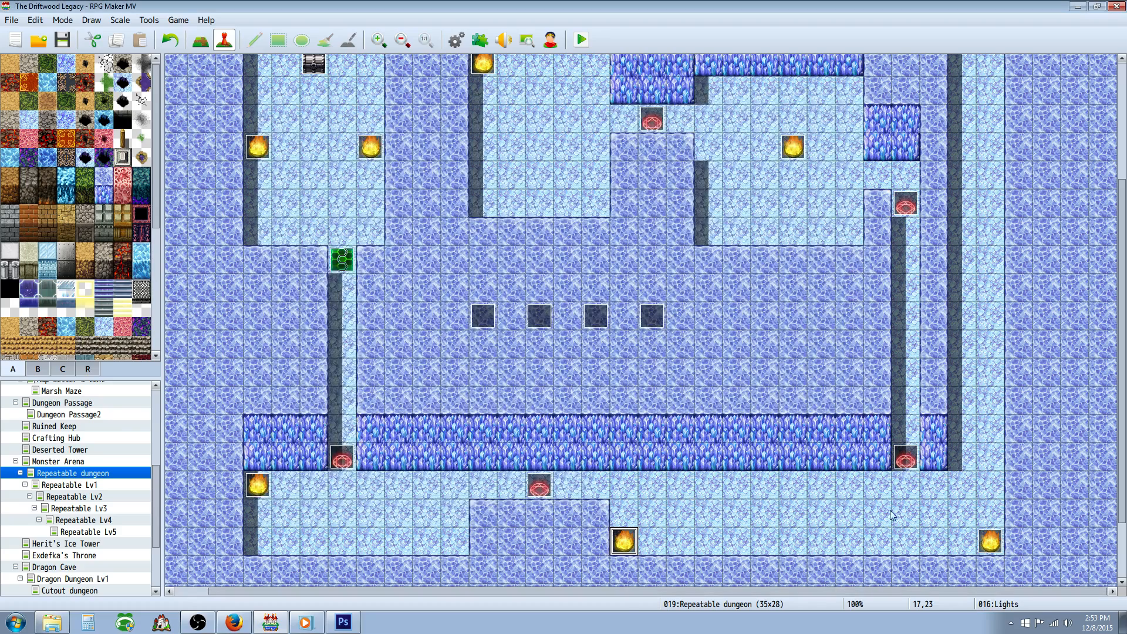
# Open the red circle battle event at 27,20 and examine the commands and switch condition on both of its pages.
pyautogui.rightClick(908, 457)
pyautogui.click(829, 481)
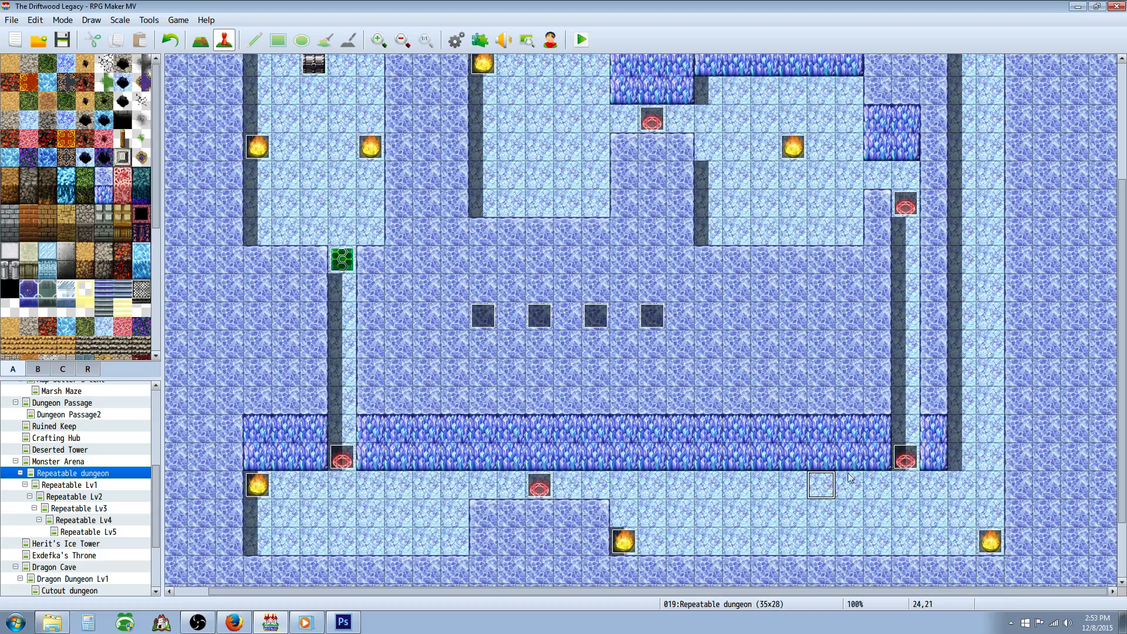
pyautogui.rightClick(906, 457)
pyautogui.click(930, 465)
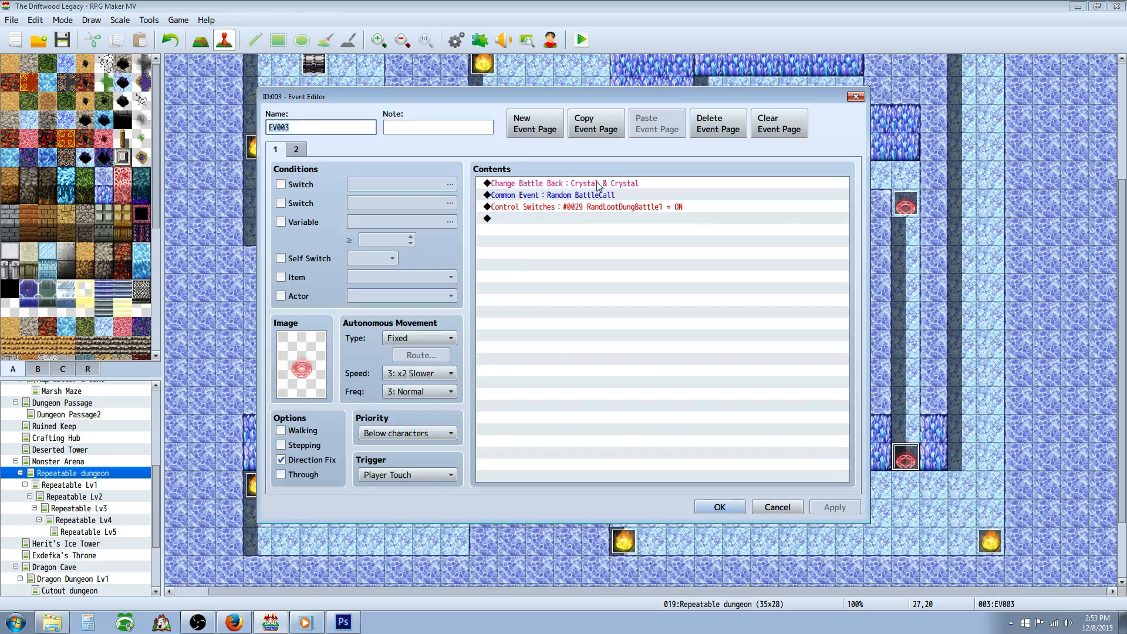
pyautogui.click(612, 199)
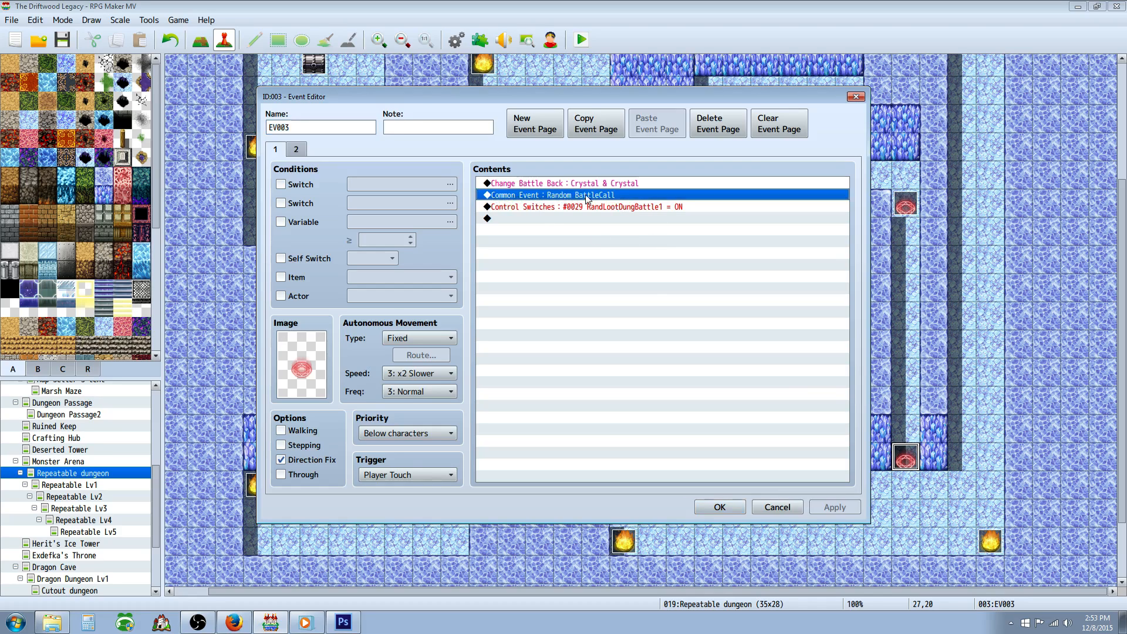
pyautogui.click(617, 208)
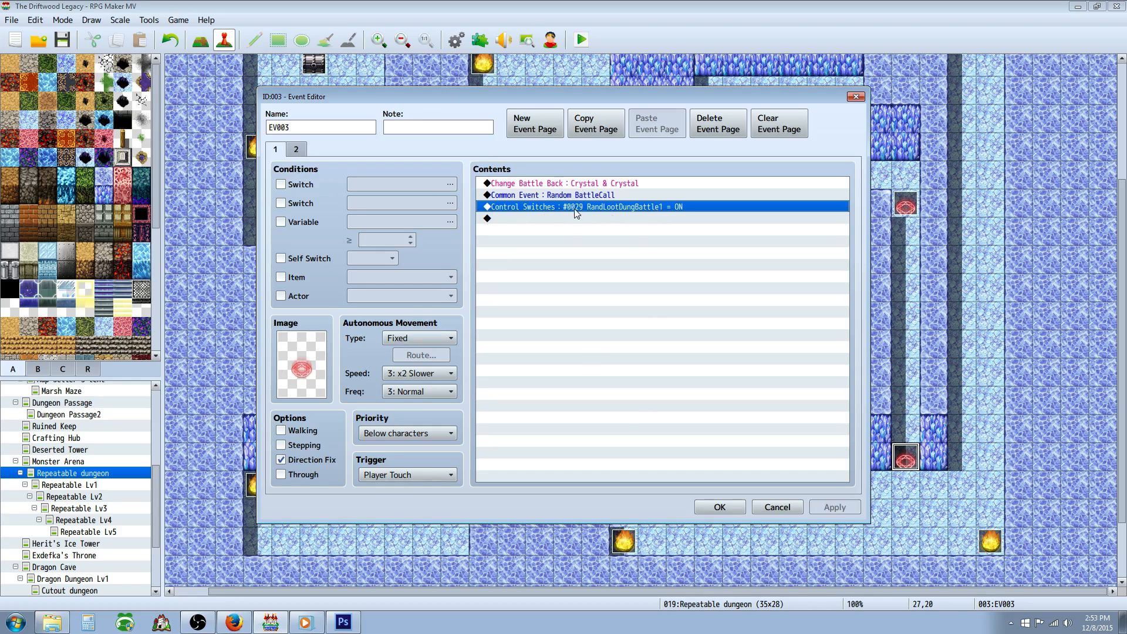
pyautogui.click(290, 148)
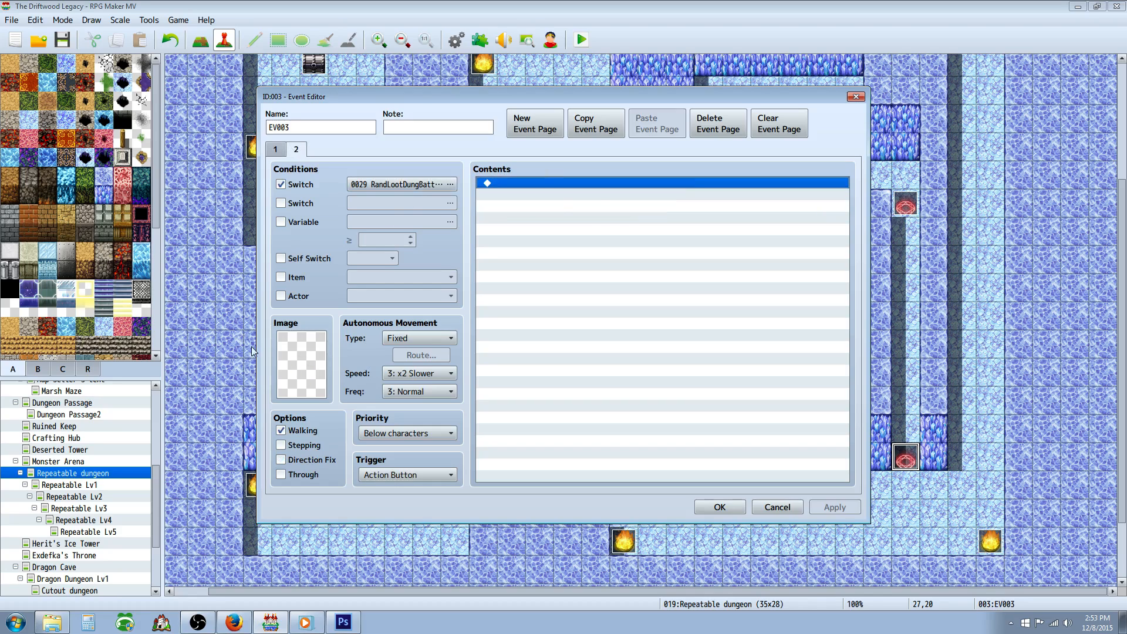
pyautogui.click(279, 151)
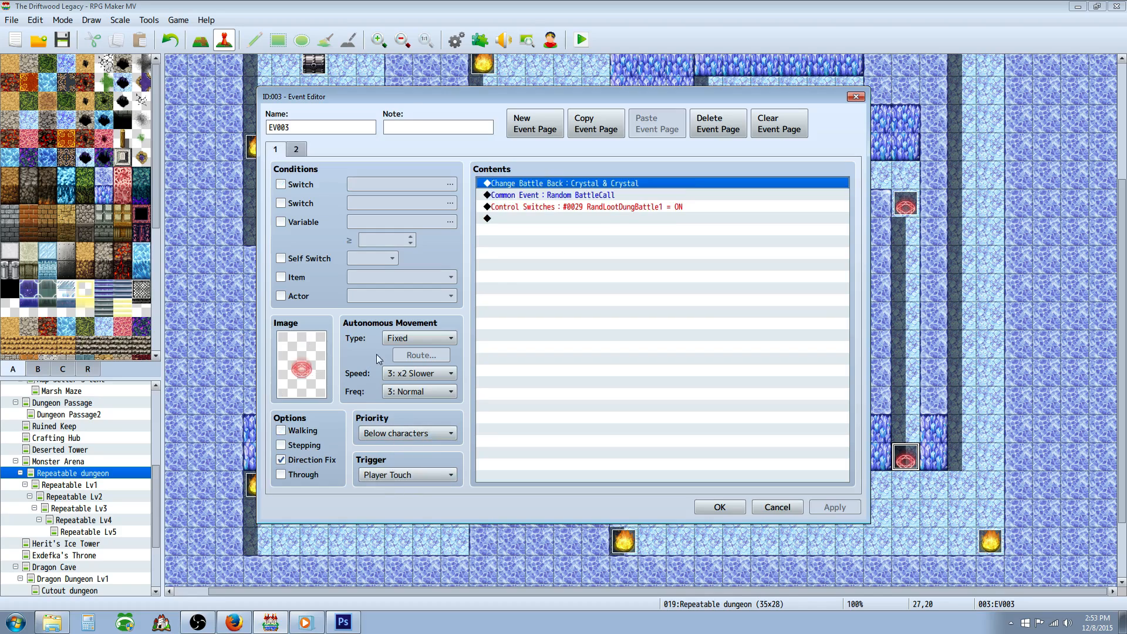
pyautogui.click(717, 510)
# Find the Random BattleCall common event in the database and examine its random variable range and battle processing settings.
pyautogui.click(456, 40)
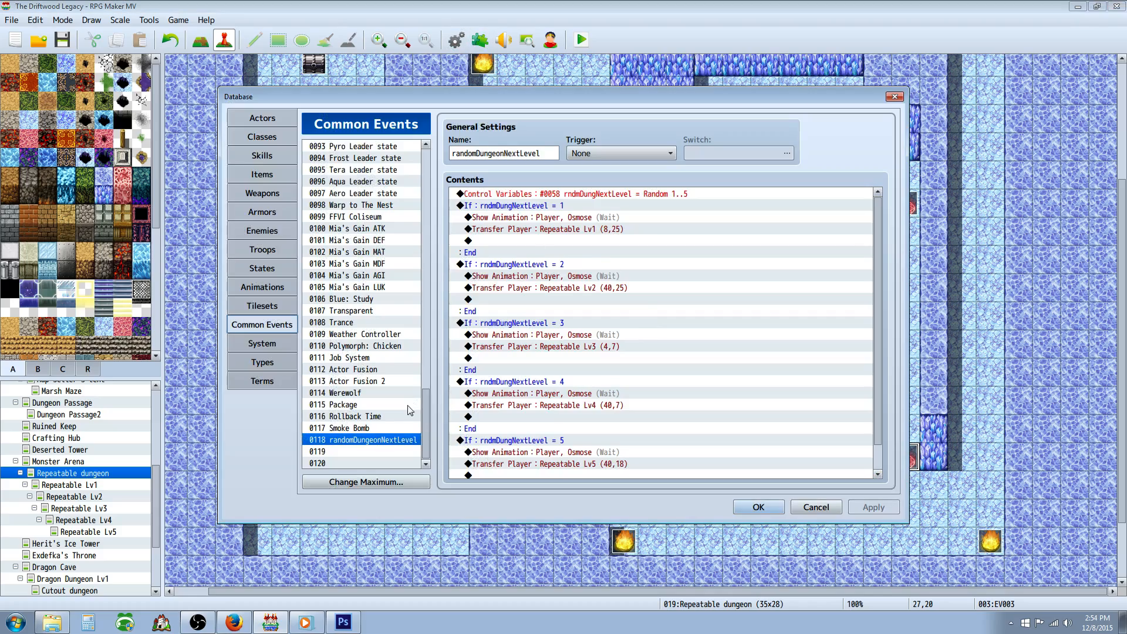
pyautogui.moveTo(425, 417); pyautogui.dragTo(430, 303)
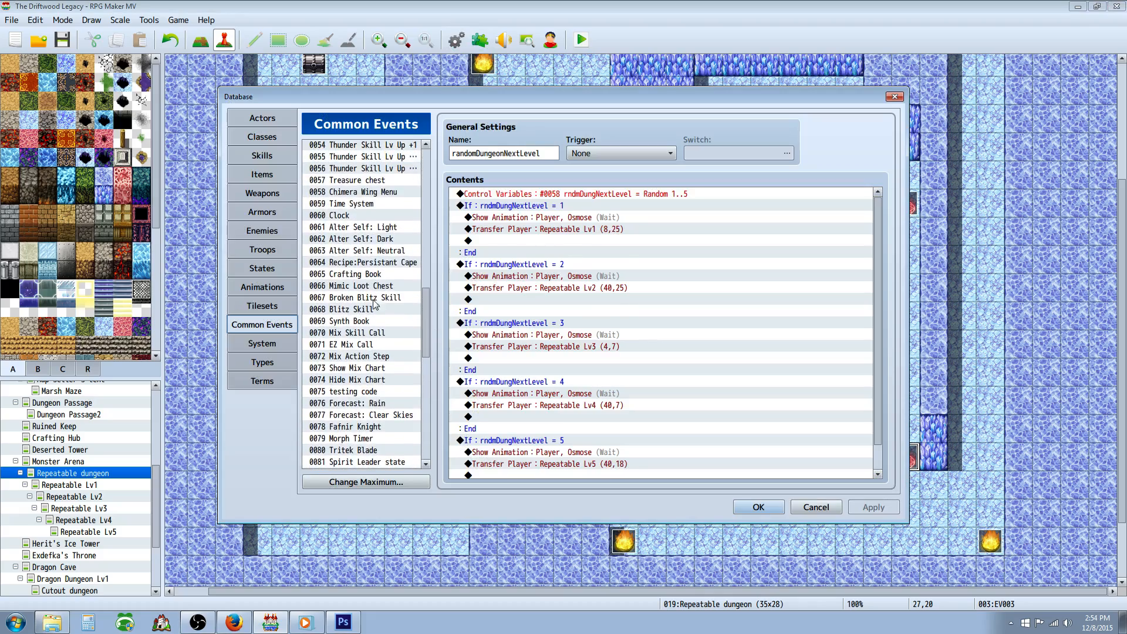
pyautogui.click(369, 291)
pyautogui.scroll(6, 368, 270)
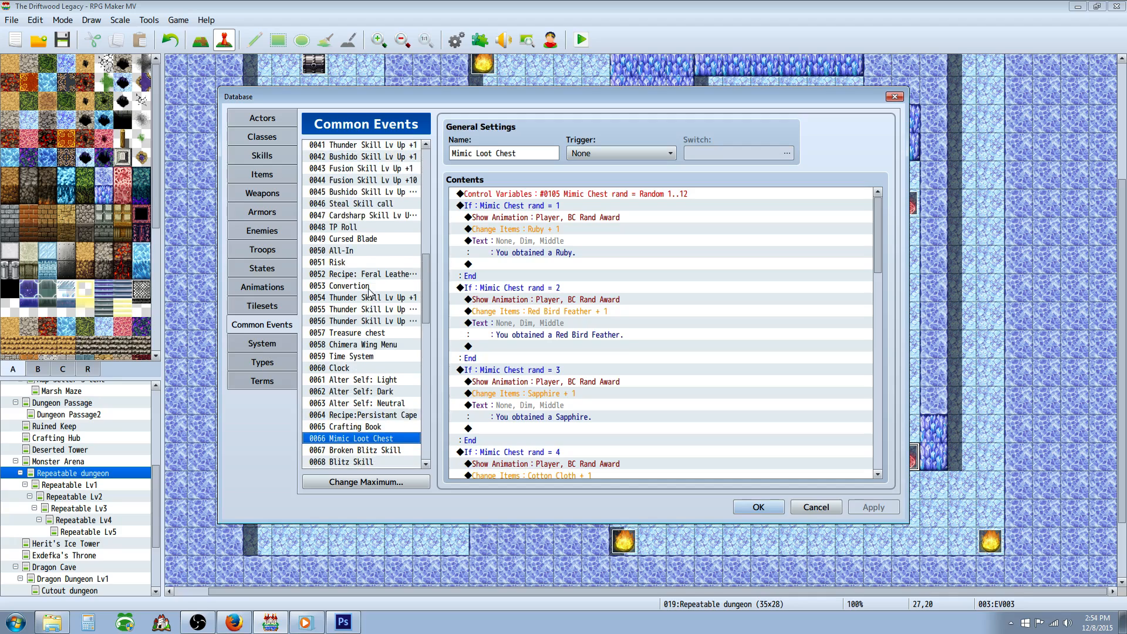
pyautogui.scroll(2, 368, 250)
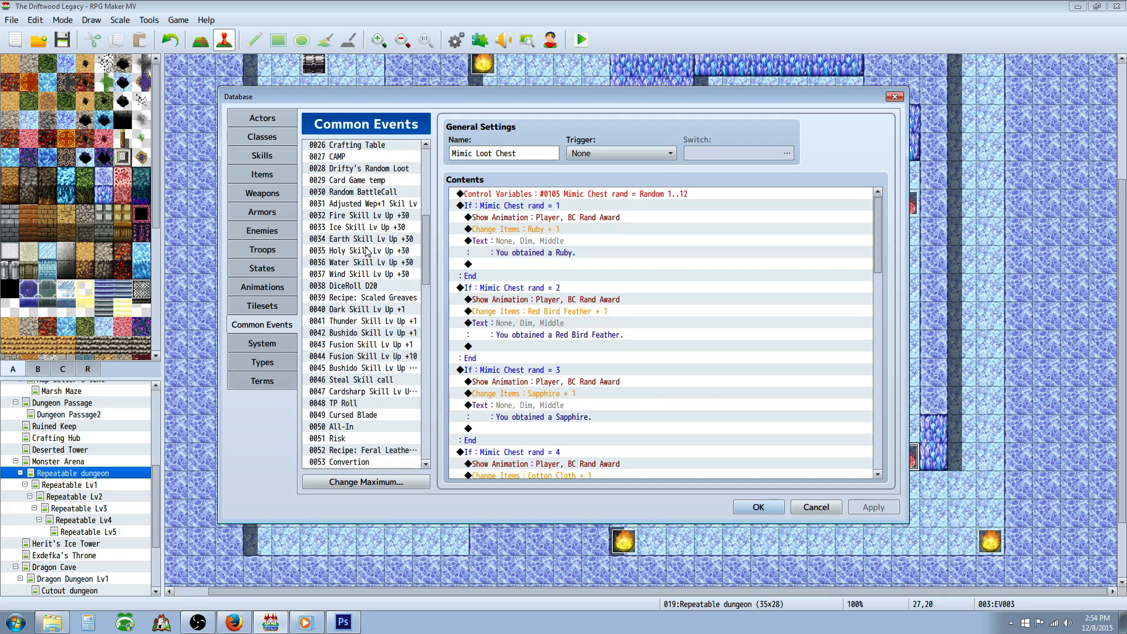
pyautogui.click(373, 193)
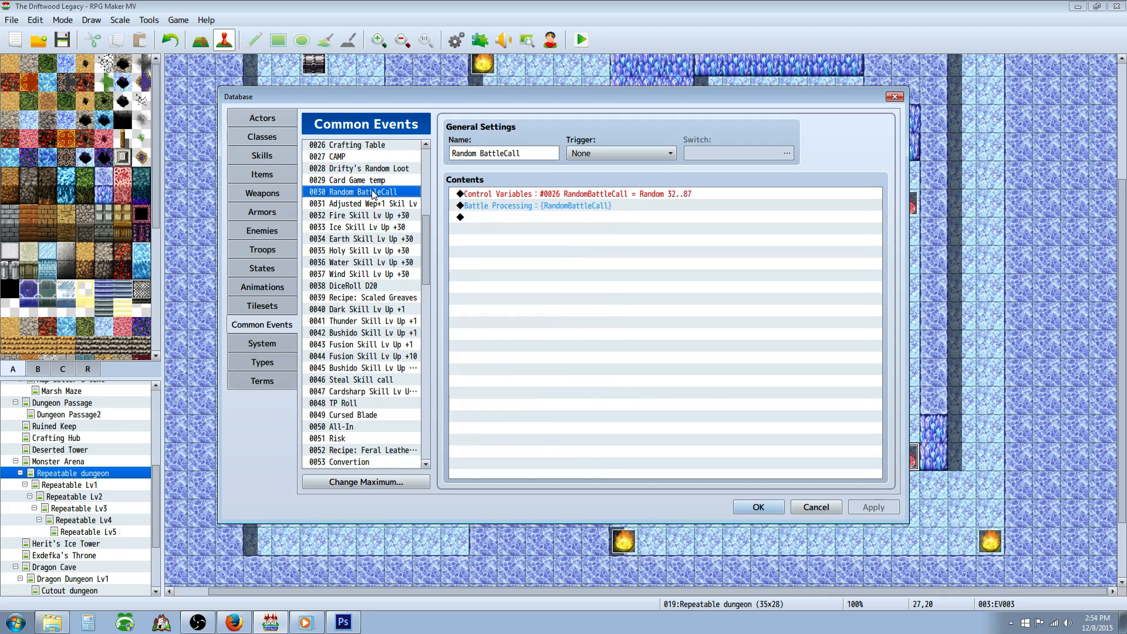
pyautogui.click(531, 197)
pyautogui.click(535, 207)
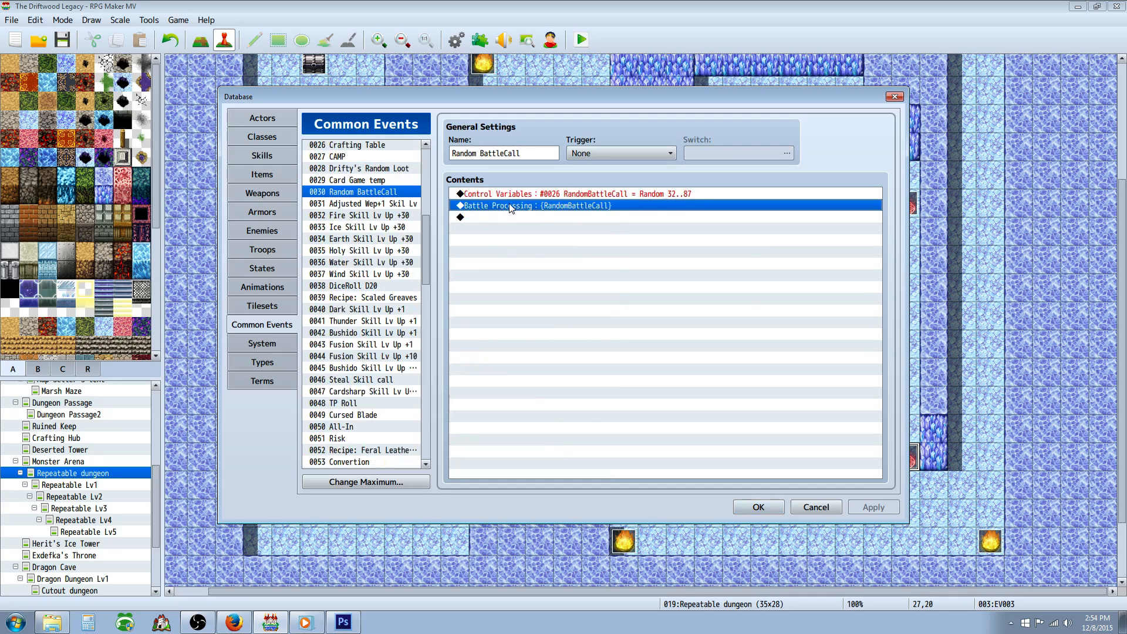
pyautogui.rightClick(508, 204)
pyautogui.click(538, 228)
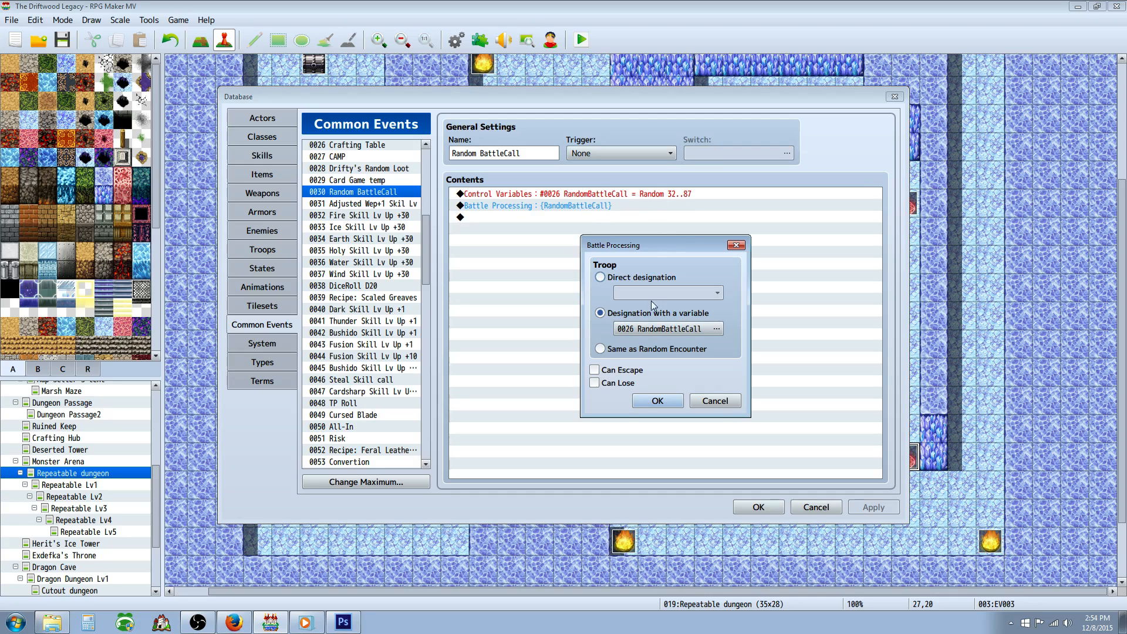
pyautogui.click(711, 400)
pyautogui.click(625, 195)
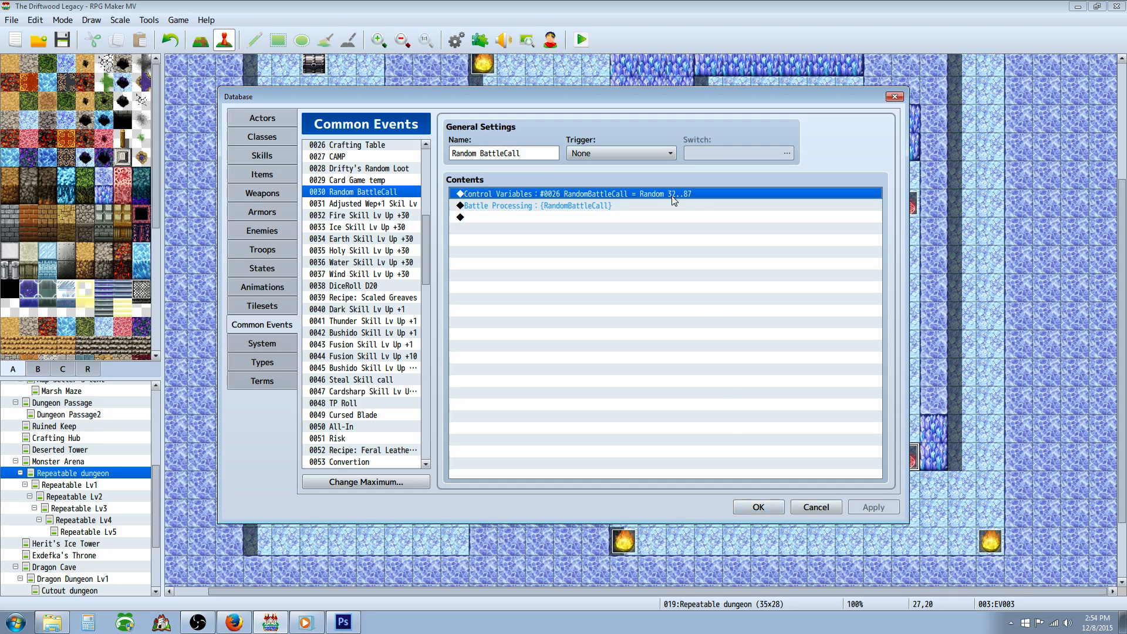
pyautogui.click(758, 512)
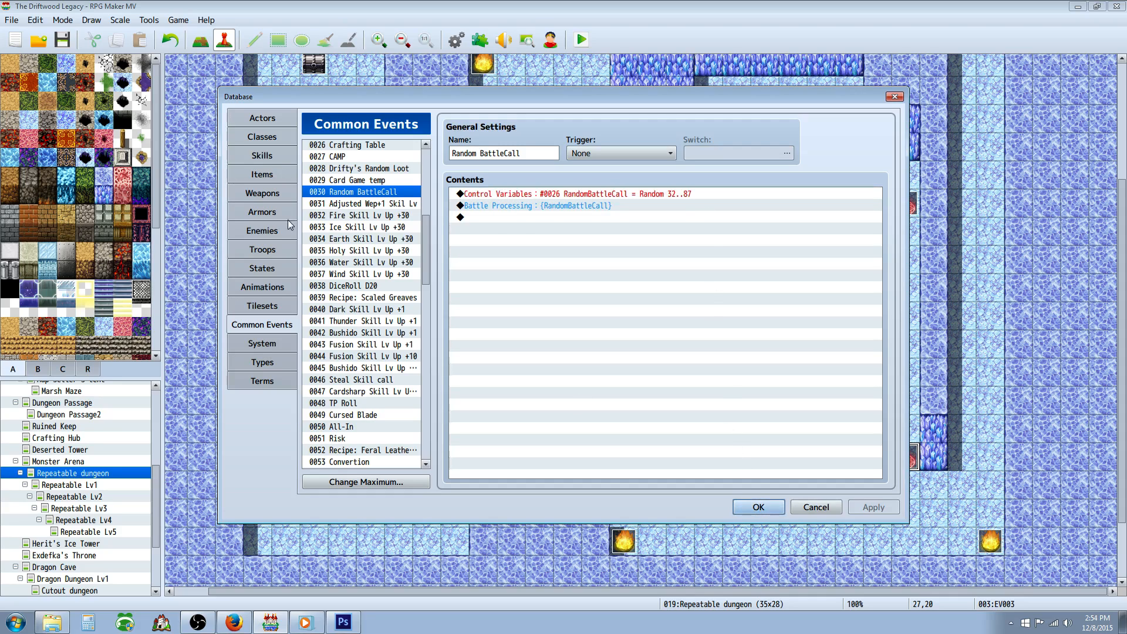
# View the first and last troops of the random battle range, 0032 Fire Slime*2 and 0087 Dark Agent*2.
pyautogui.click(265, 247)
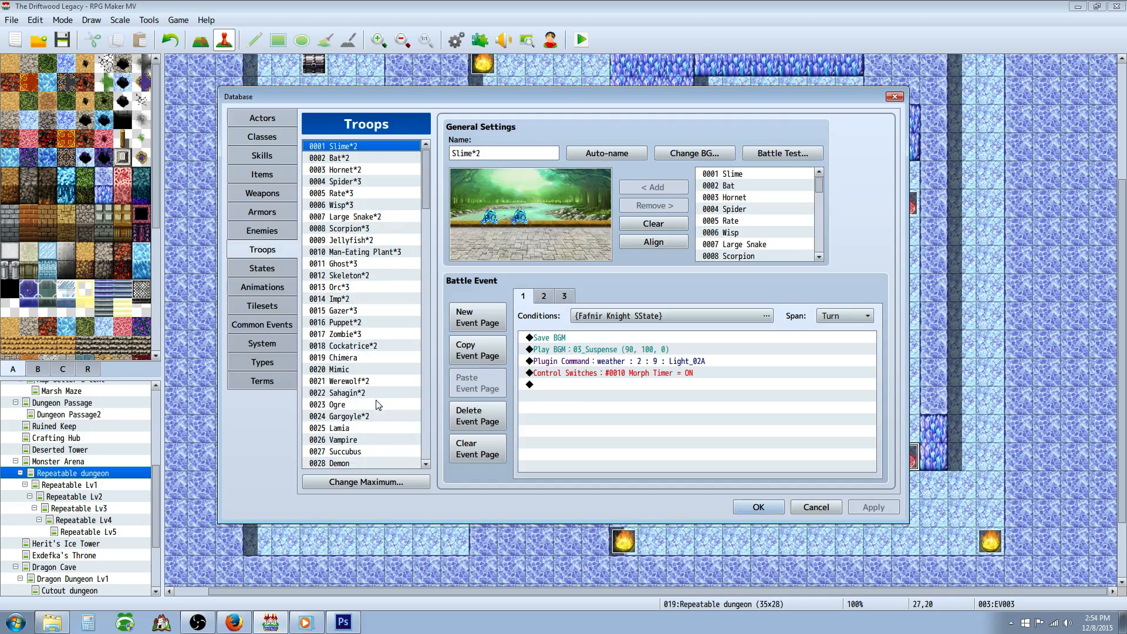
pyautogui.click(370, 452)
pyautogui.scroll(-4, 364, 410)
pyautogui.click(359, 382)
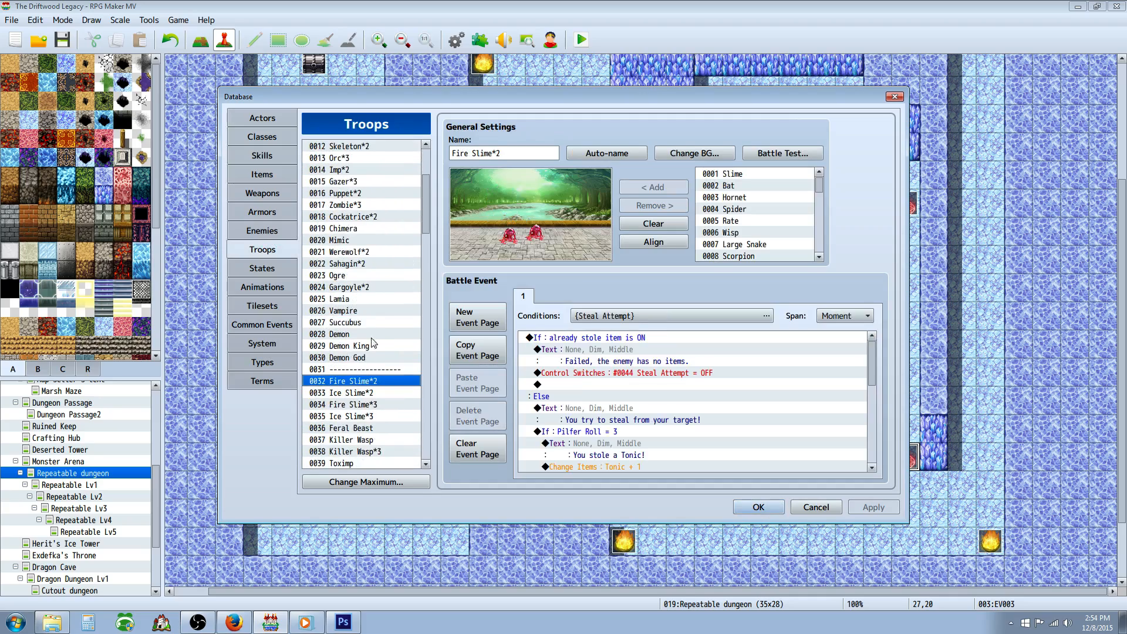
pyautogui.scroll(-10, 364, 352)
pyautogui.scroll(-9, 369, 289)
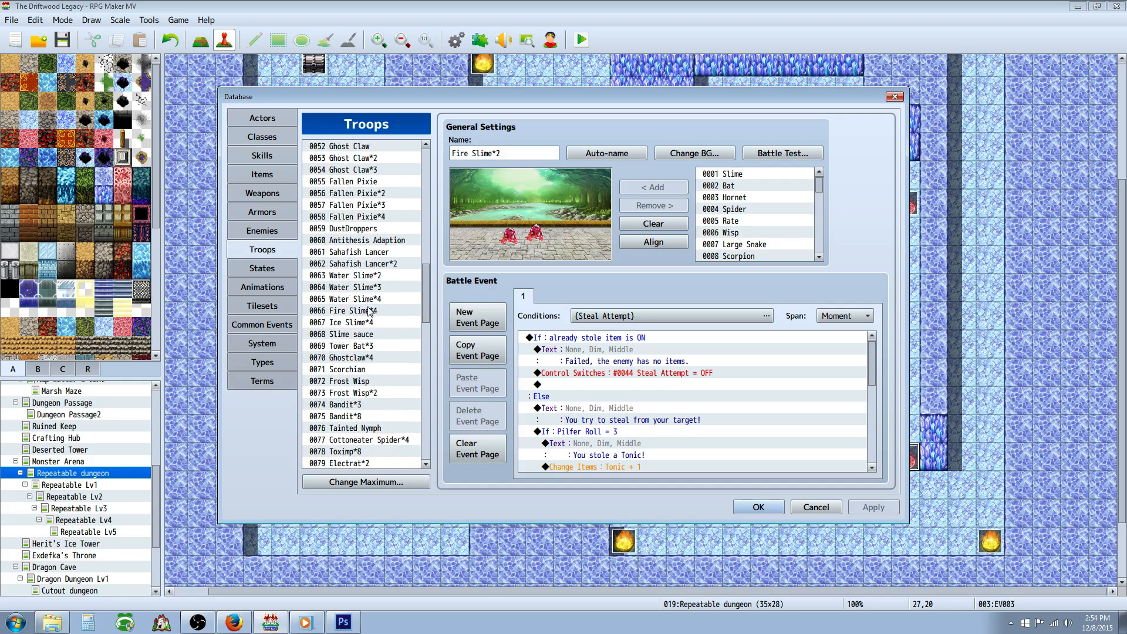
pyautogui.click(350, 371)
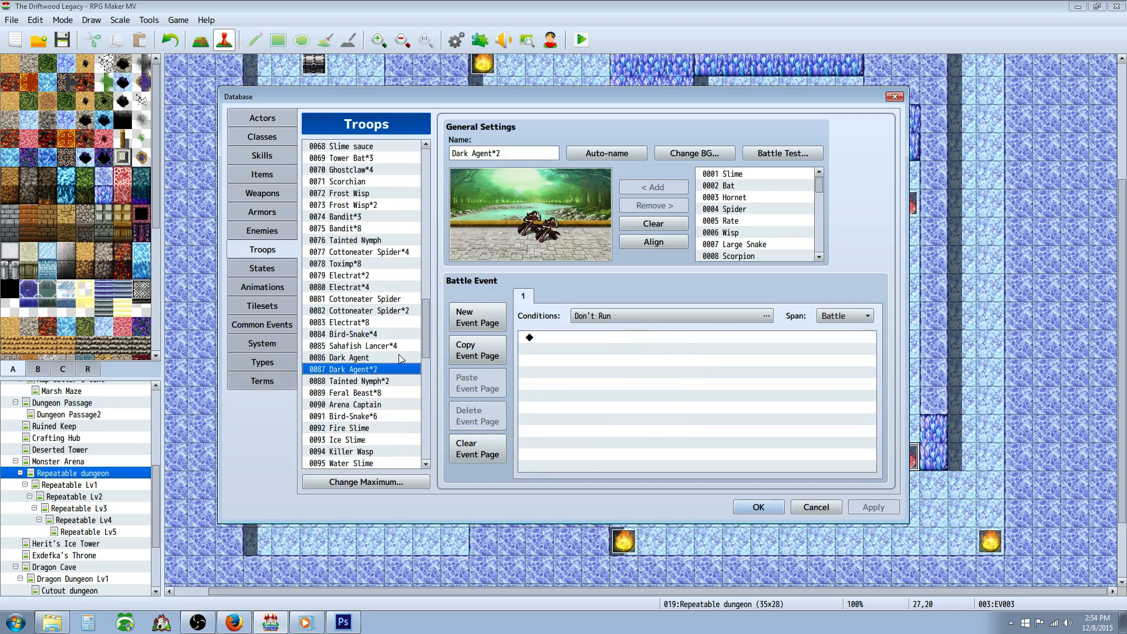
# Browse back through sample troops within the random battle range, including Ghostclaw*4 and Sahafish Lancer*2, and close the database.
pyautogui.click(369, 287)
pyautogui.click(369, 206)
pyautogui.click(369, 172)
pyautogui.scroll(2, 369, 172)
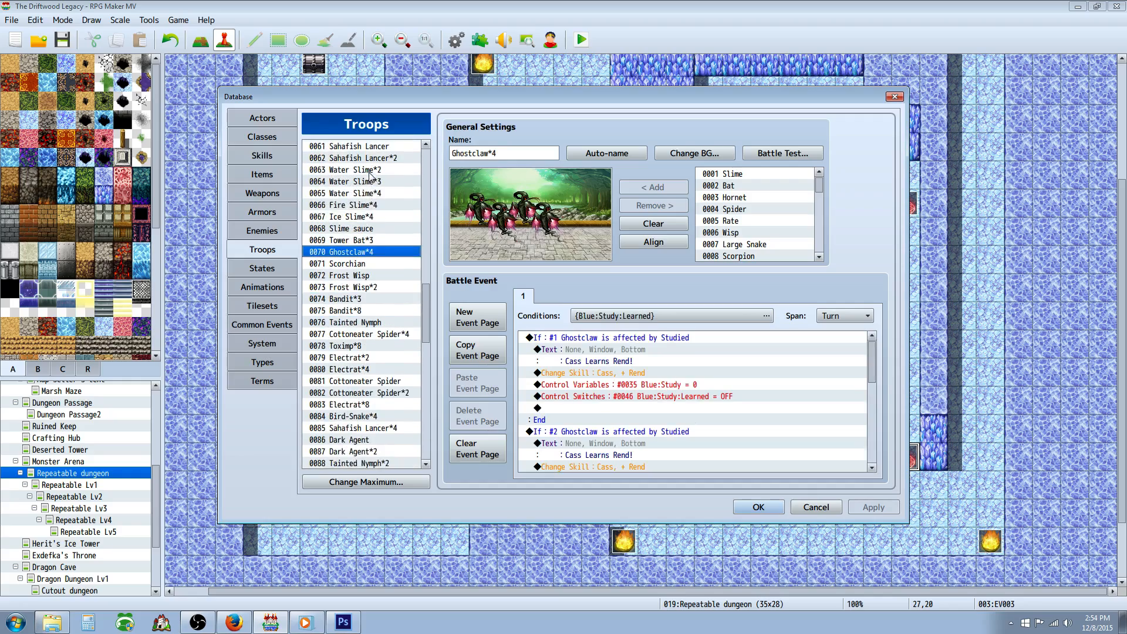
pyautogui.click(363, 208)
pyautogui.scroll(1, 363, 202)
pyautogui.click(362, 201)
pyautogui.scroll(2, 362, 204)
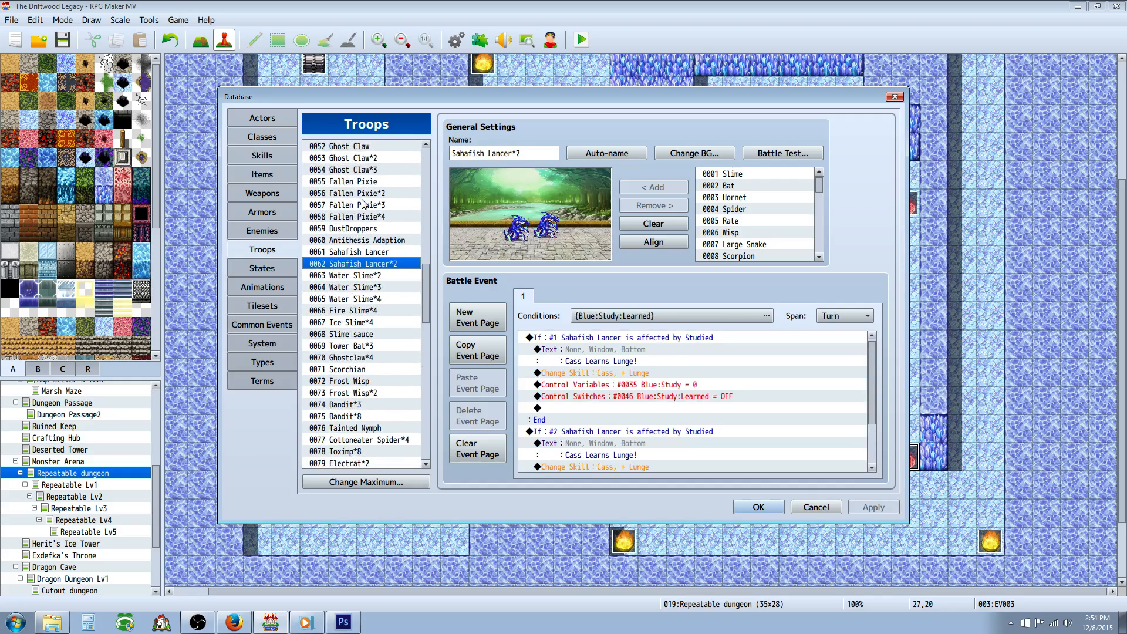
pyautogui.click(370, 193)
pyautogui.click(370, 170)
pyautogui.click(754, 506)
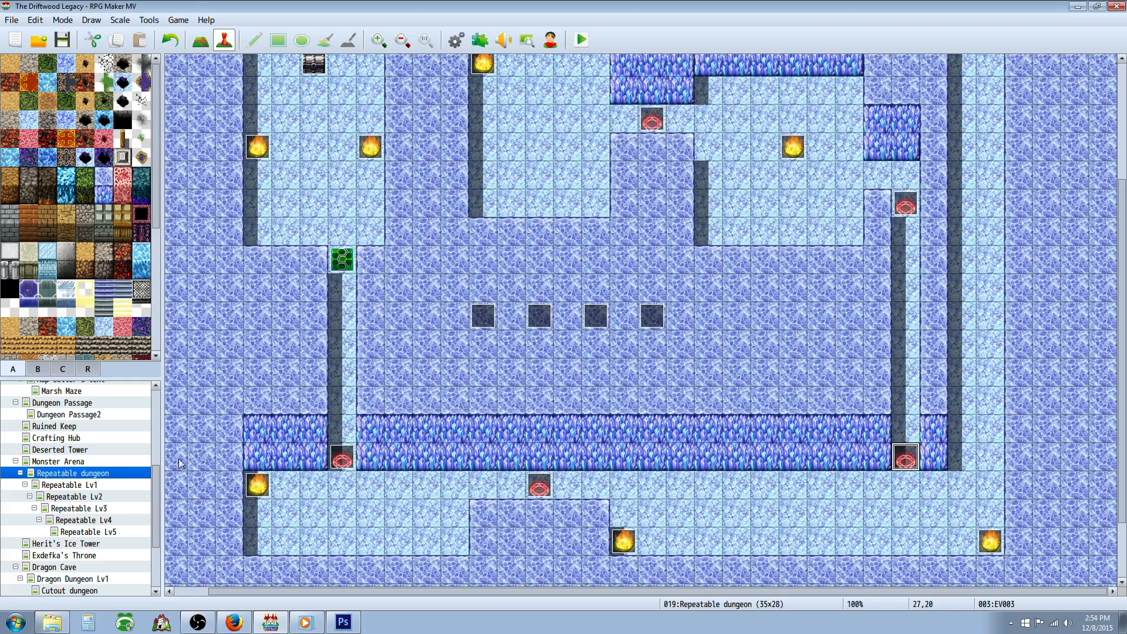
# Open the Repeatable dungeon's map properties, check its Encounters list, and close the properties.
pyautogui.rightClick(118, 479)
pyautogui.click(141, 481)
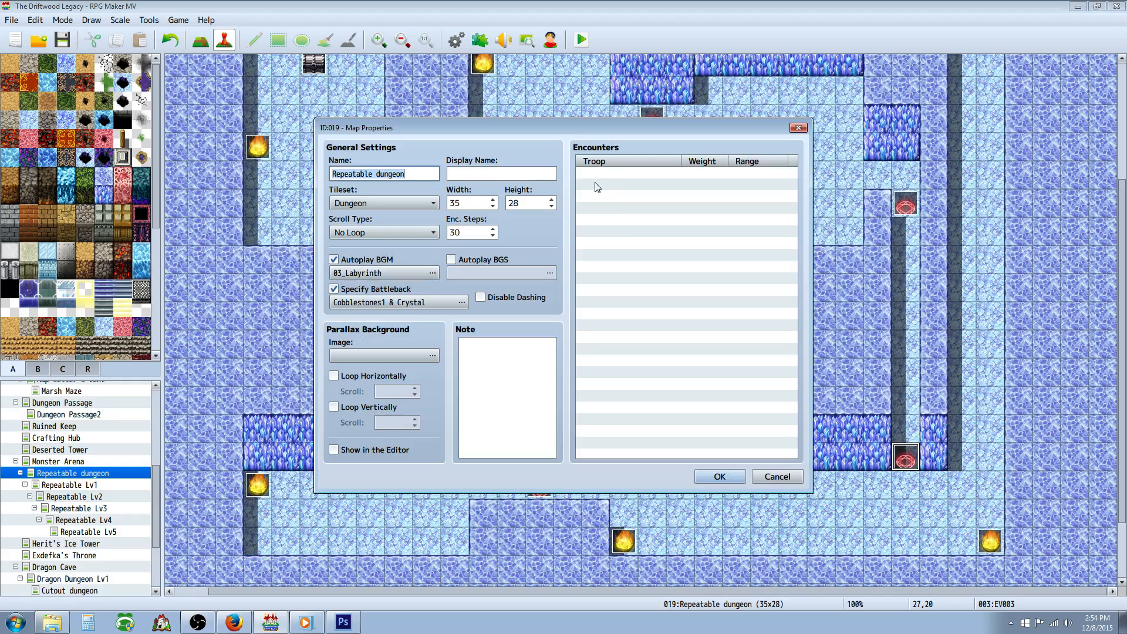
pyautogui.click(621, 175)
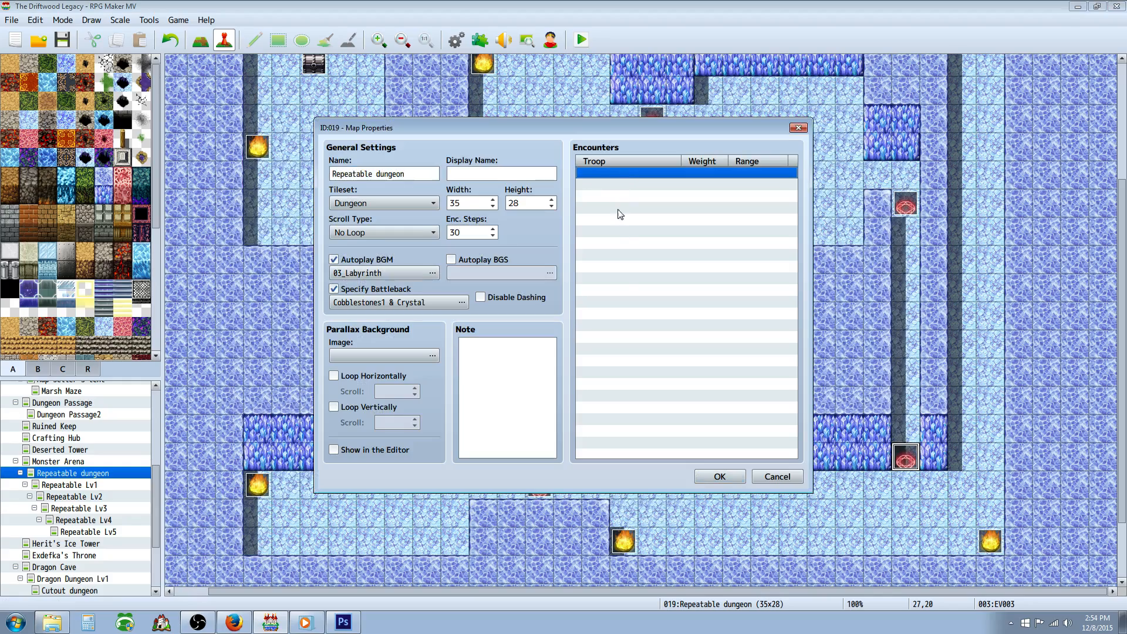
pyautogui.click(717, 475)
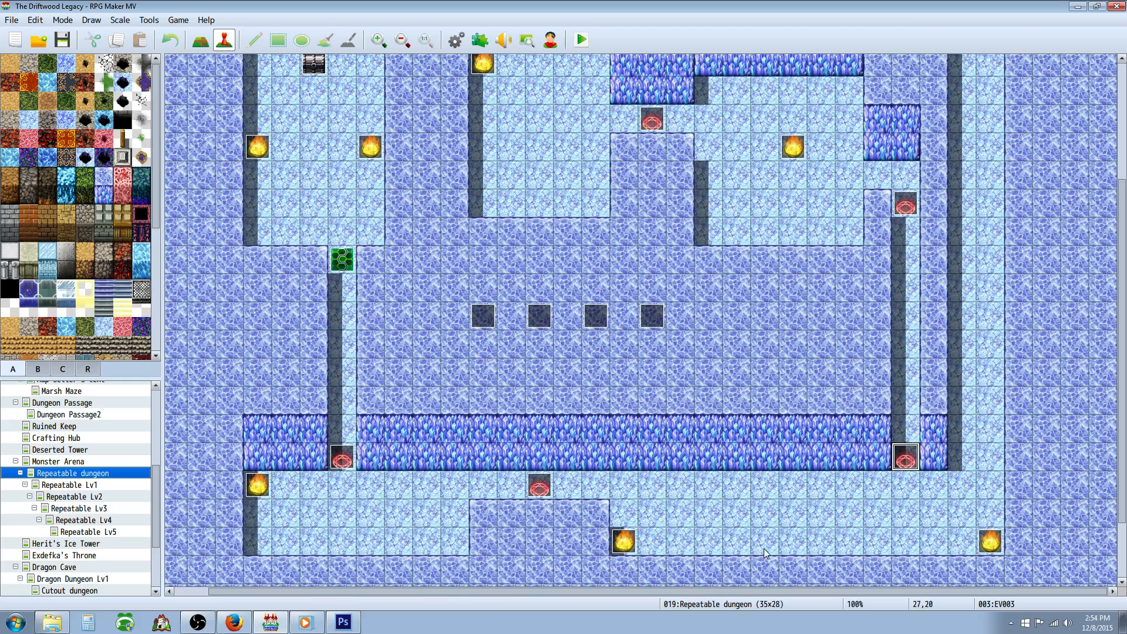
# Open the loot chest event at 6,6, read through its commands, and close it.
pyautogui.scroll(3, 605, 287)
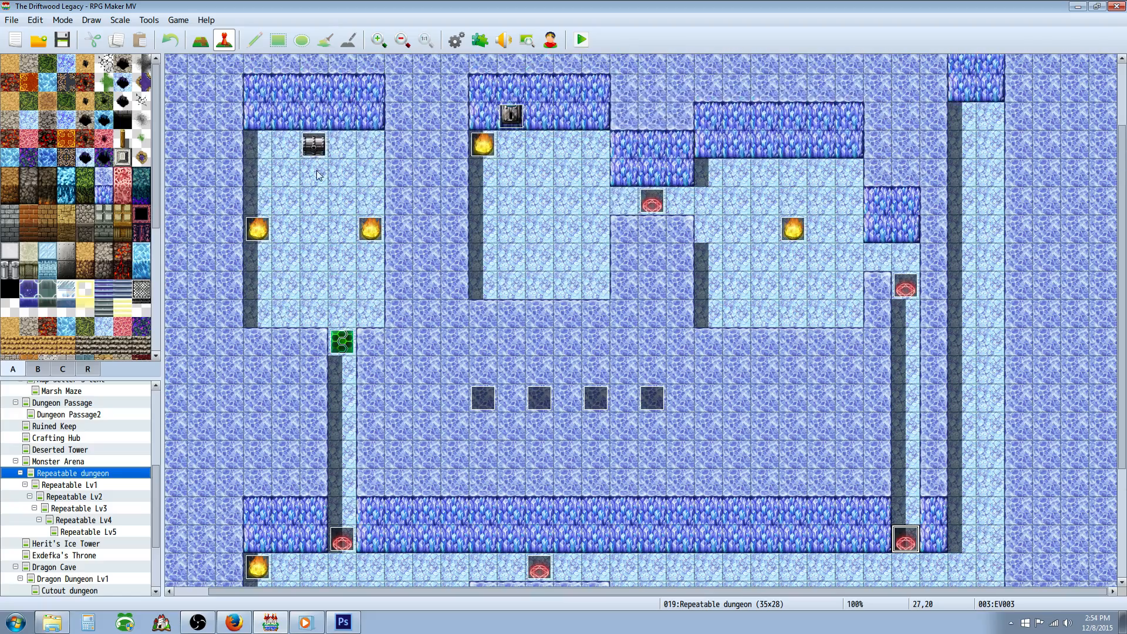
pyautogui.rightClick(314, 145)
pyautogui.click(332, 155)
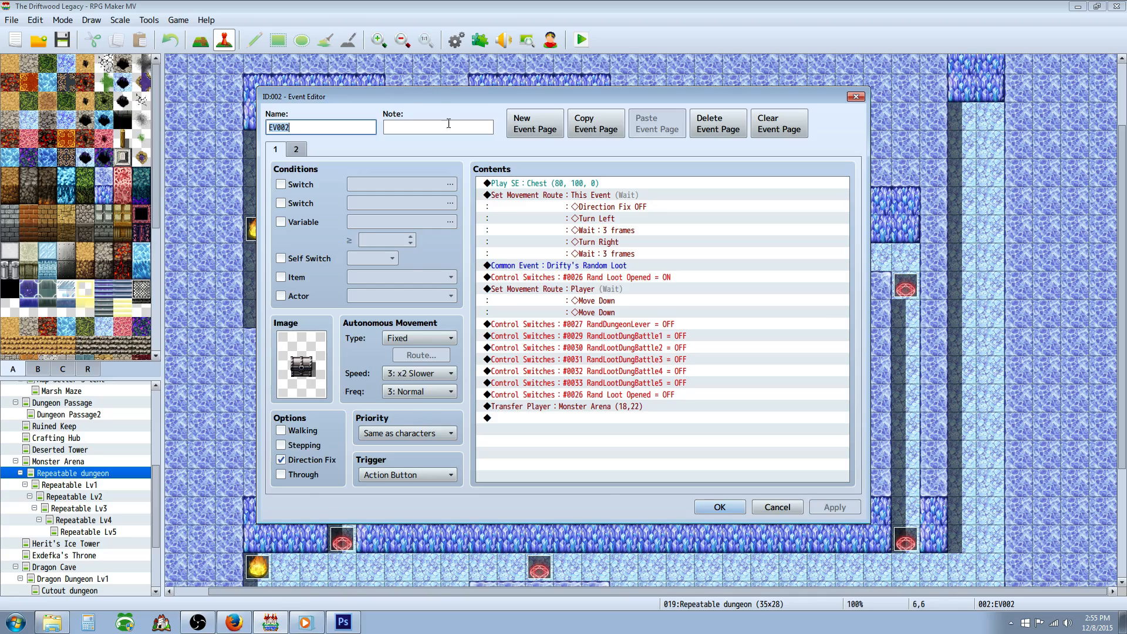
pyautogui.click(718, 508)
# Trace the dungeon route by selecting the green barrier, the lever and each red circle battle event on the map.
pyautogui.click(345, 342)
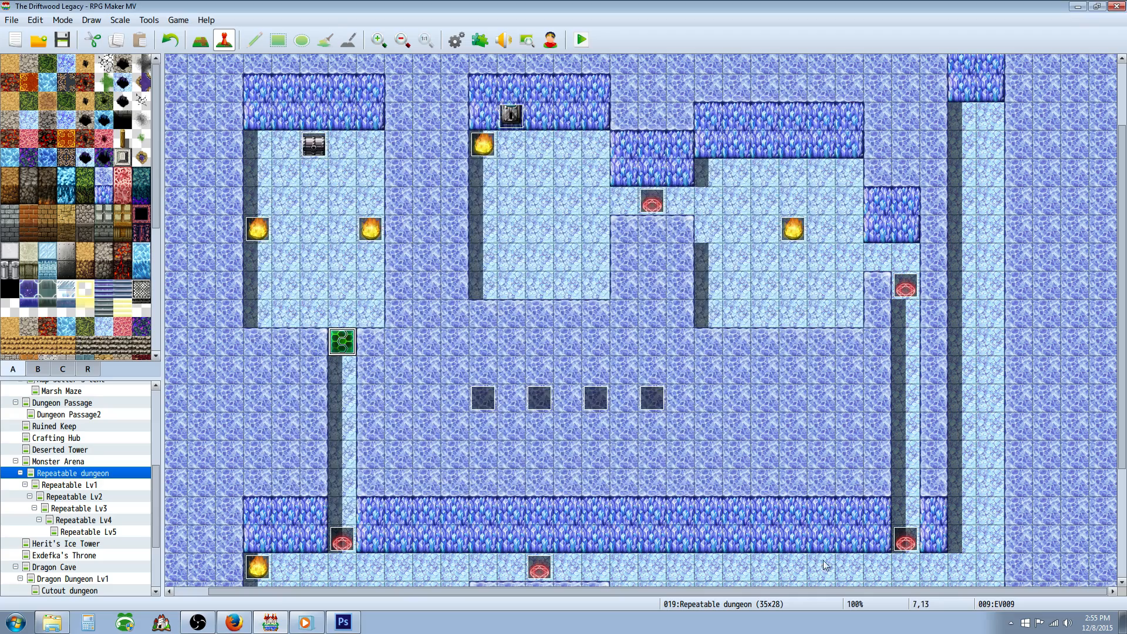
pyautogui.click(905, 540)
pyautogui.click(905, 286)
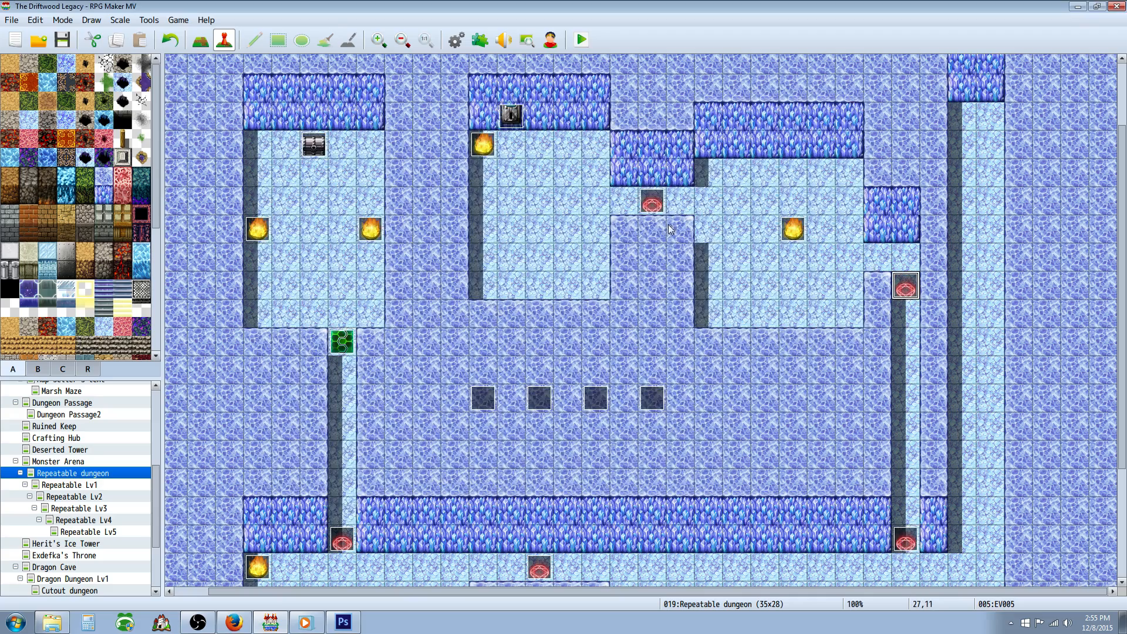
pyautogui.click(651, 202)
pyautogui.click(515, 117)
pyautogui.scroll(-3, 523, 482)
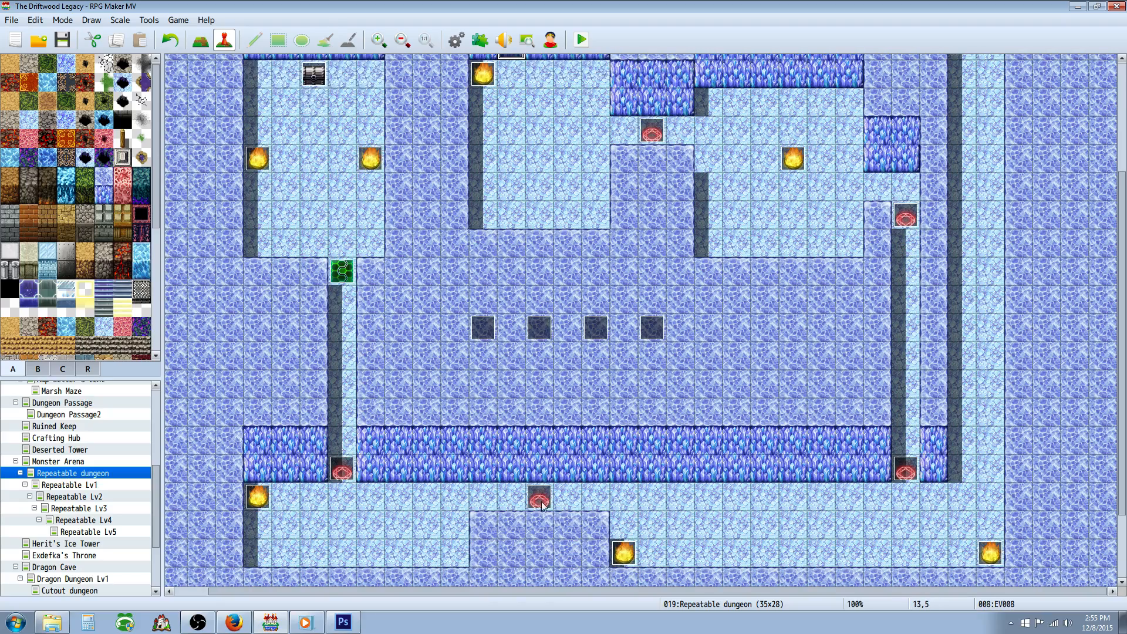
pyautogui.click(541, 500)
pyautogui.click(343, 469)
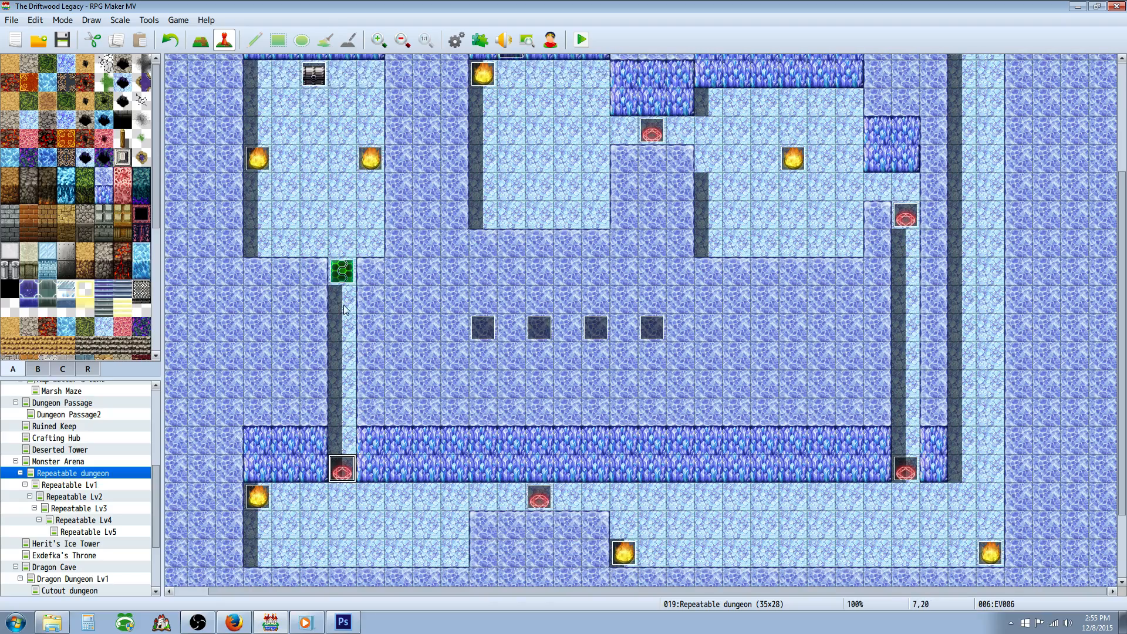
# Reopen the chest event at 6,6 and examine its opening animation, Drifty's Random Loot call, and page 2 Rand Loot Opened condition.
pyautogui.rightClick(316, 71)
pyautogui.click(332, 80)
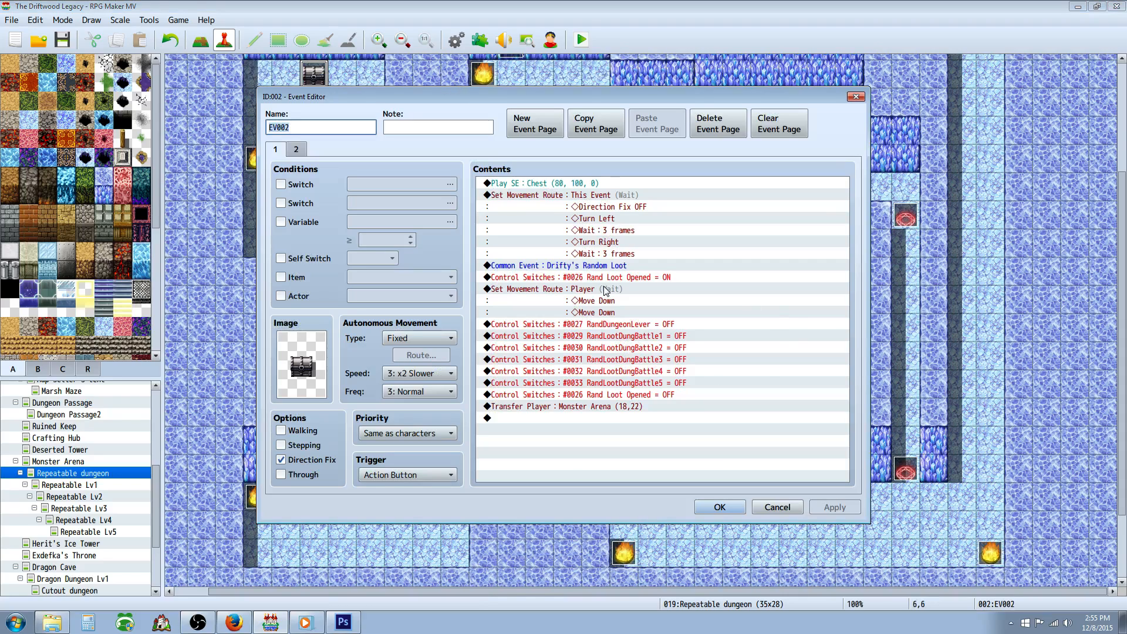
pyautogui.click(577, 197)
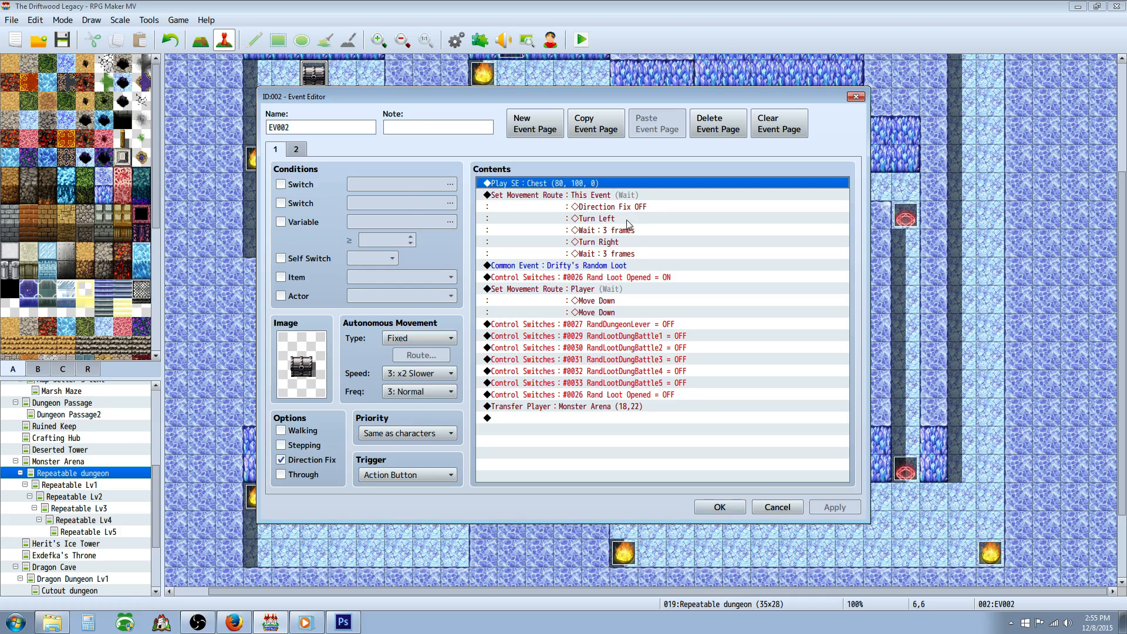
pyautogui.click(589, 200)
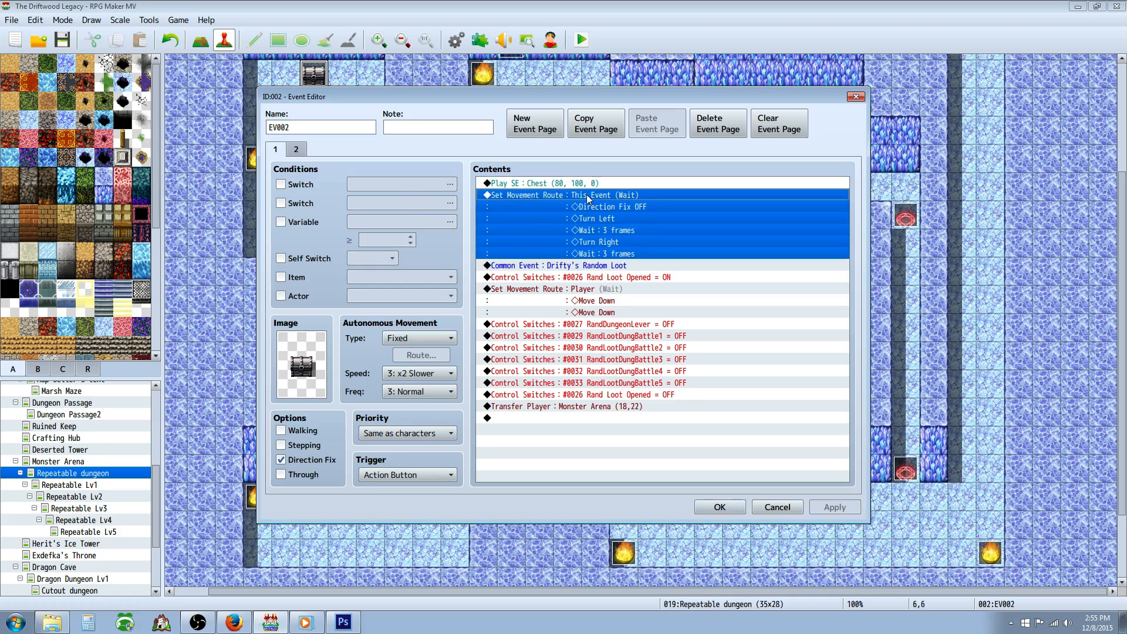
pyautogui.click(594, 267)
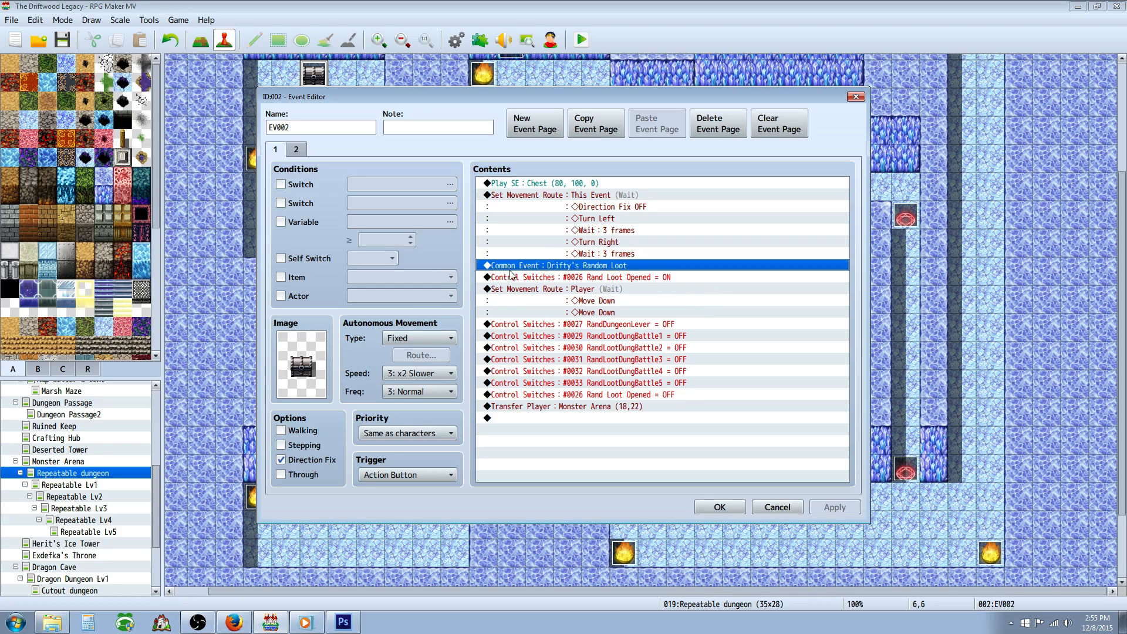
pyautogui.click(552, 278)
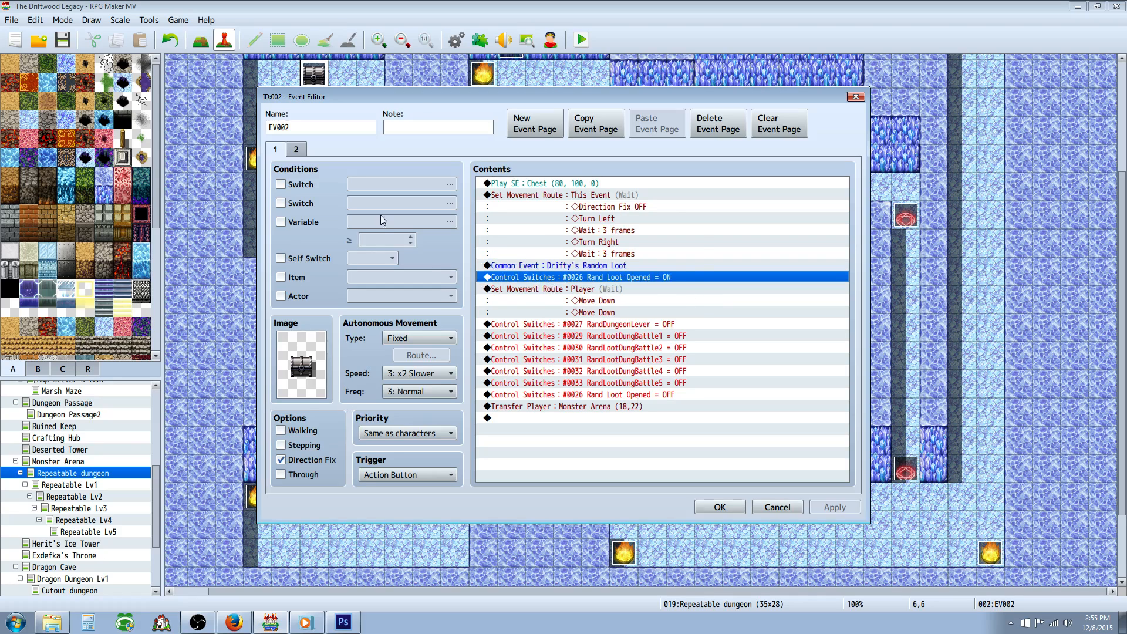
pyautogui.click(609, 268)
pyautogui.click(615, 277)
pyautogui.click(295, 149)
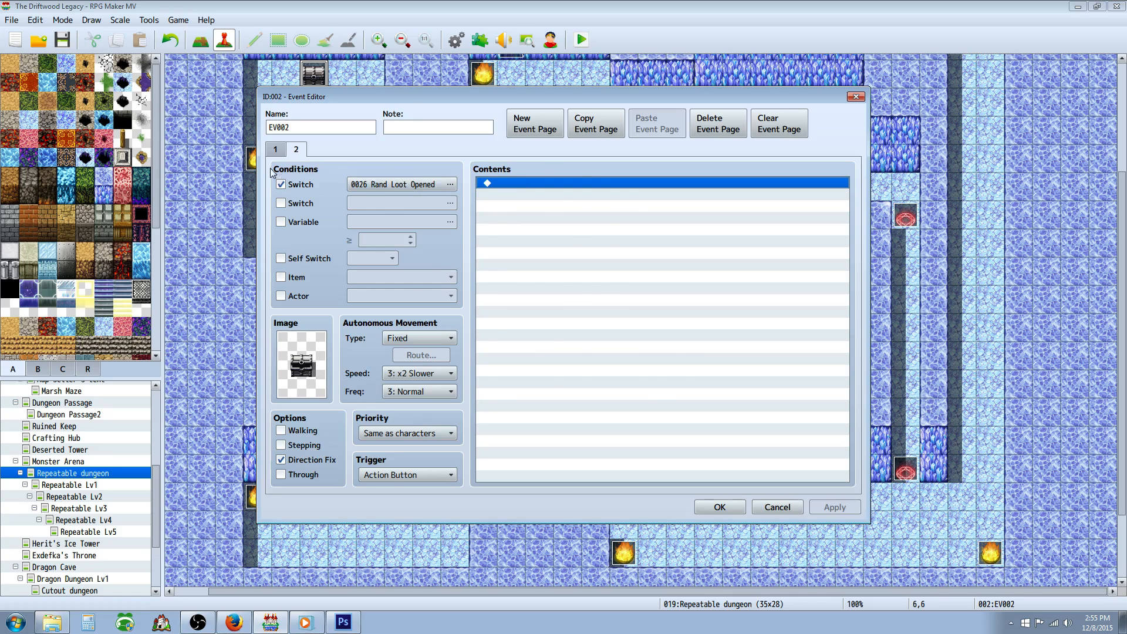
pyautogui.click(276, 150)
# Examine the chest's player movement route and its RandDungeonLever and RandLootDungBattle switch resets, and close the event.
pyautogui.click(565, 289)
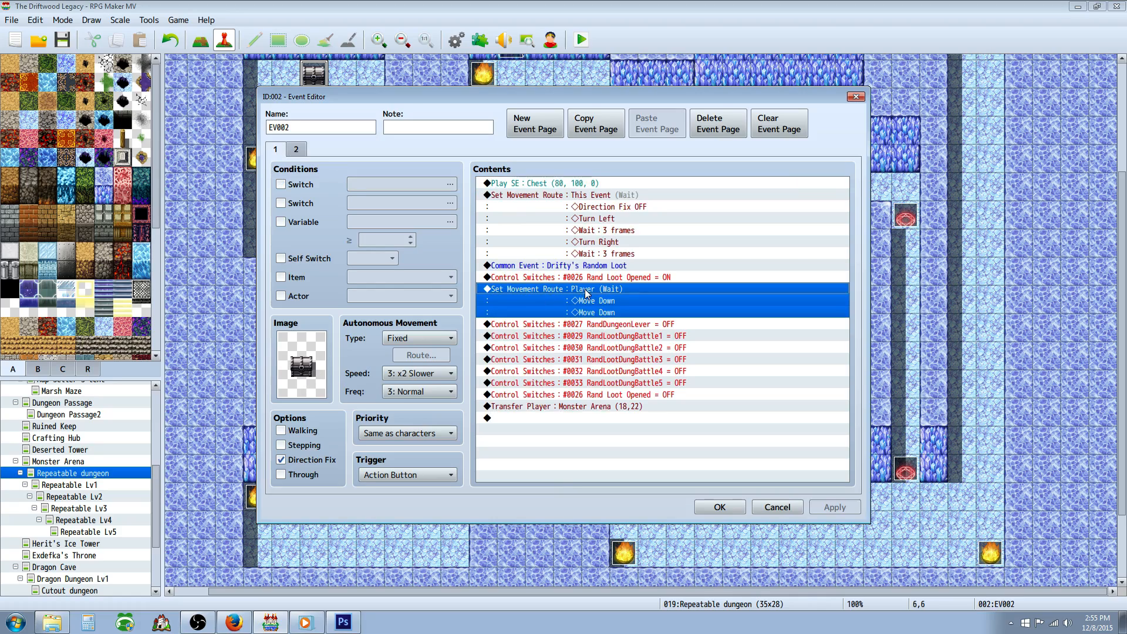
pyautogui.click(578, 326)
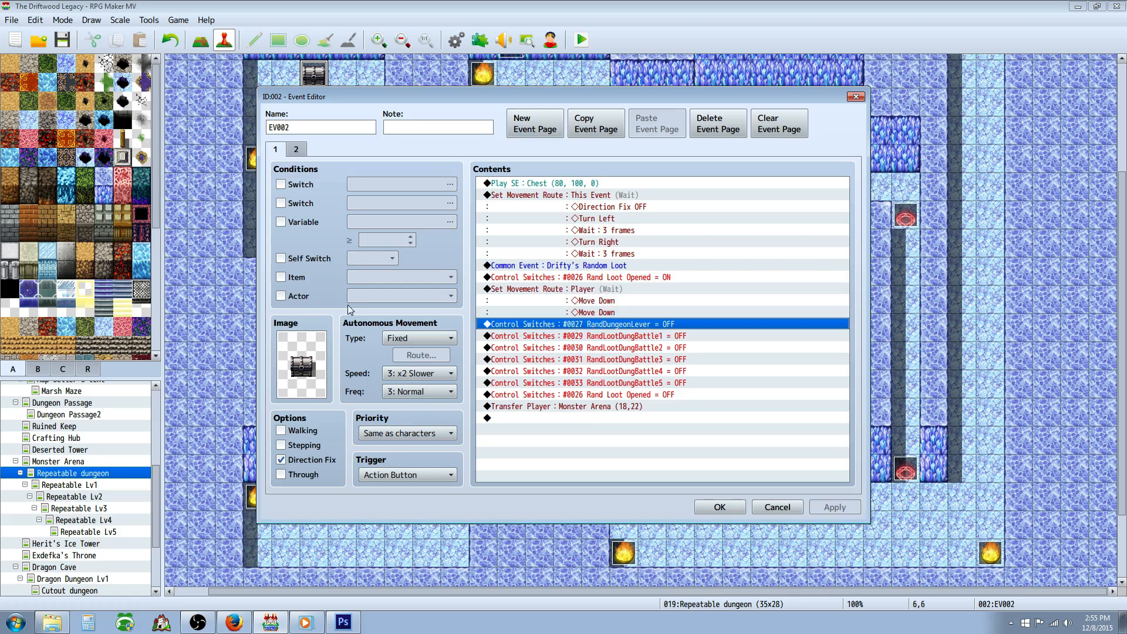
pyautogui.click(648, 338)
pyautogui.click(649, 347)
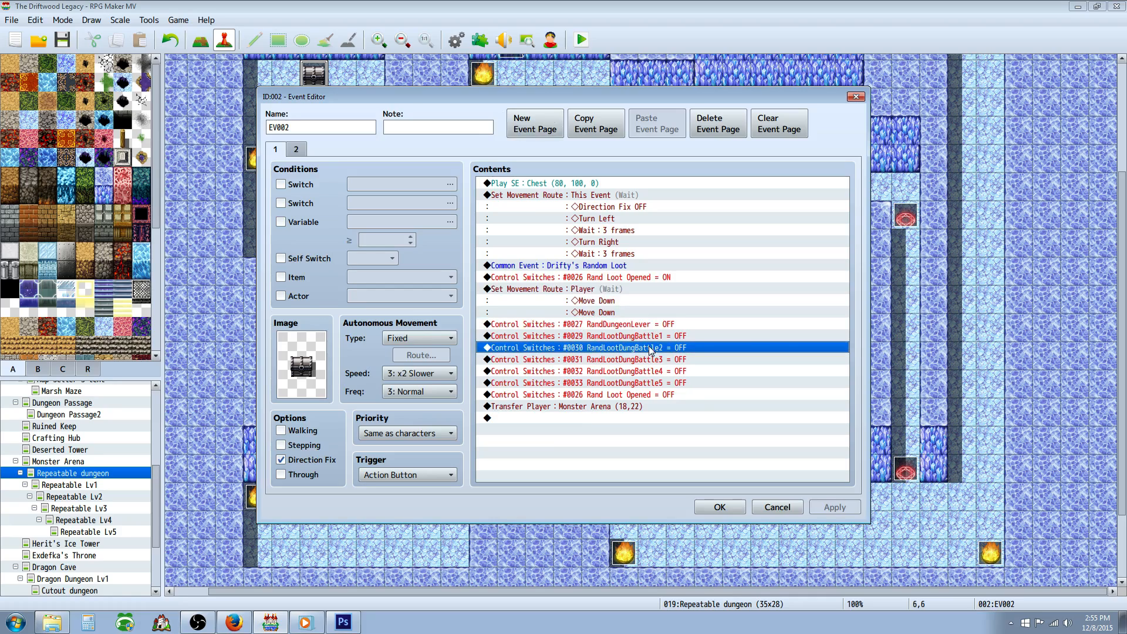
pyautogui.click(648, 362)
pyautogui.click(647, 376)
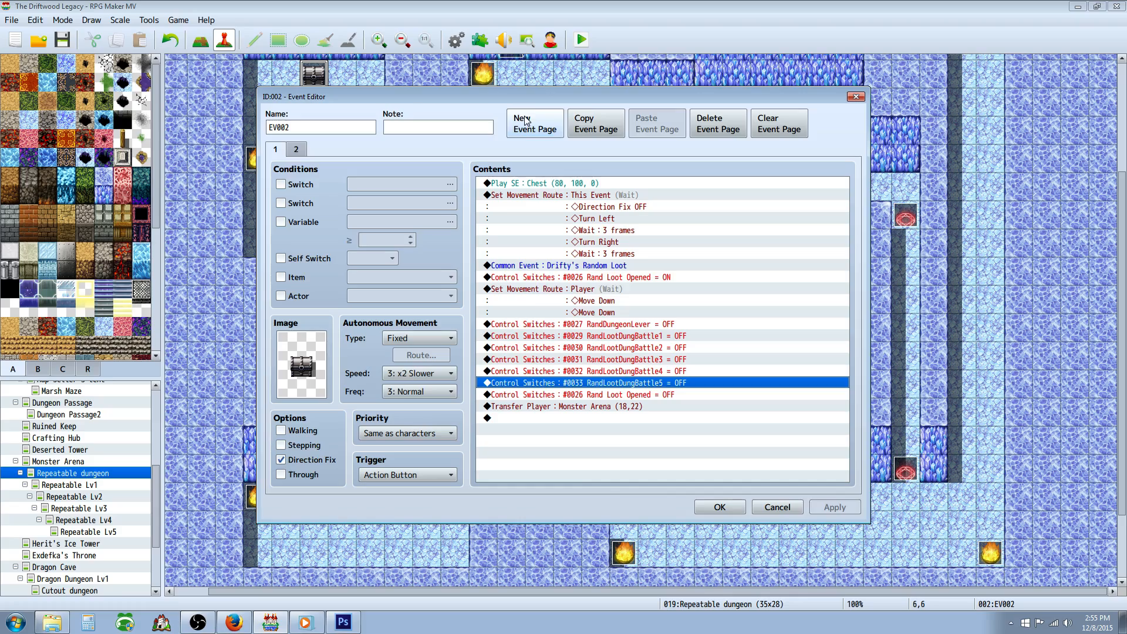
pyautogui.click(719, 507)
# Review the events reset by the chest by selecting the green barrier and all five red circle battle events on the map.
pyautogui.click(906, 469)
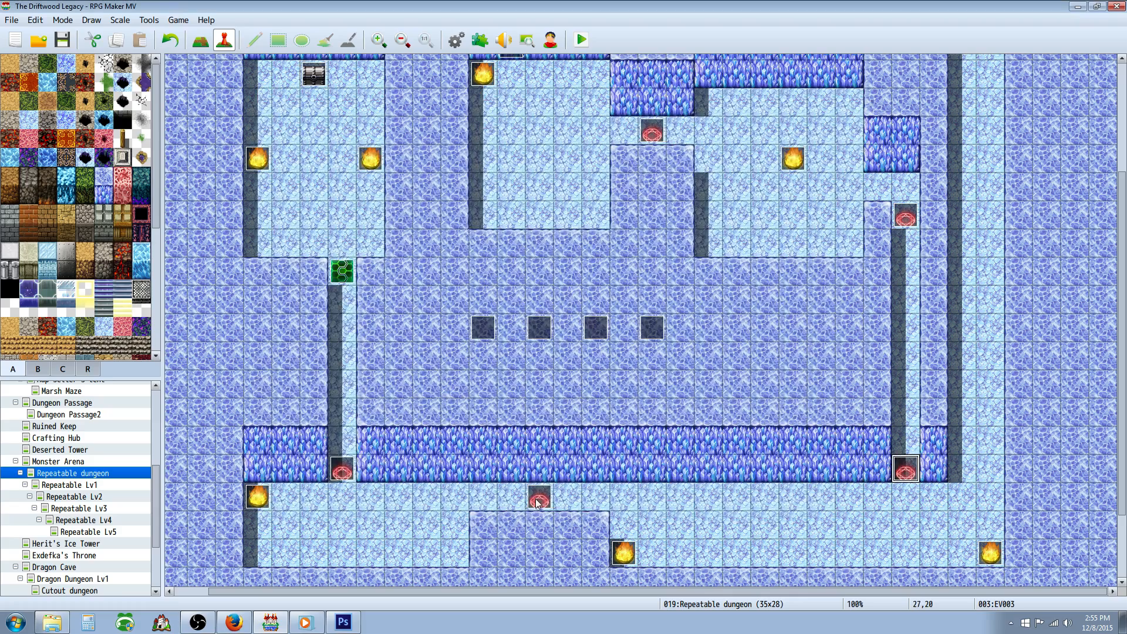
pyautogui.click(540, 498)
pyautogui.click(343, 468)
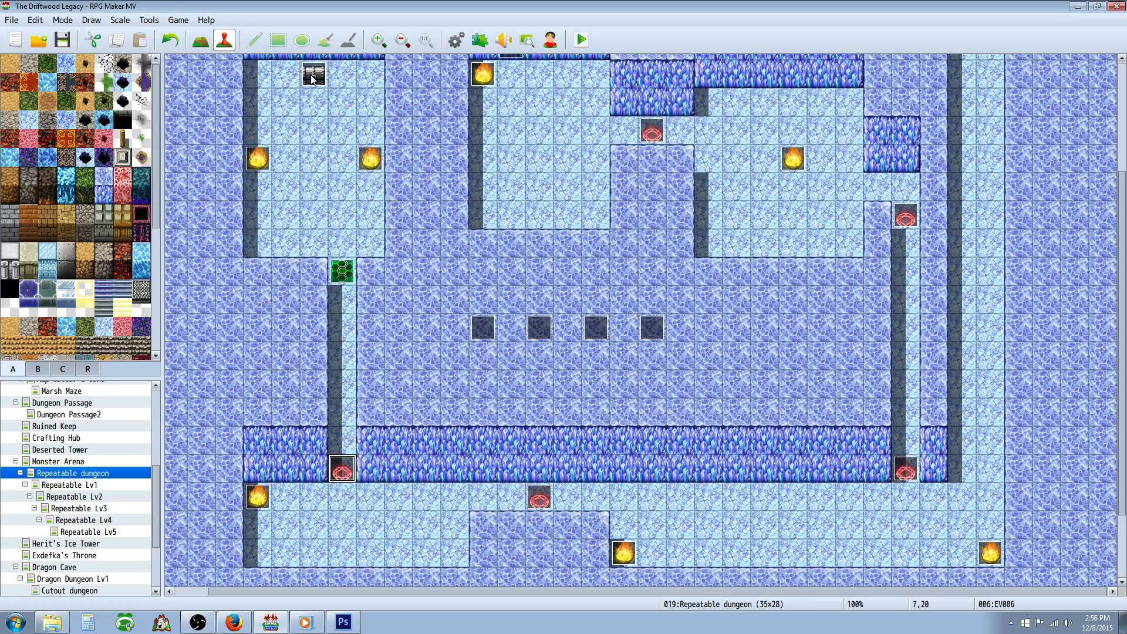
pyautogui.scroll(1, 535, 141)
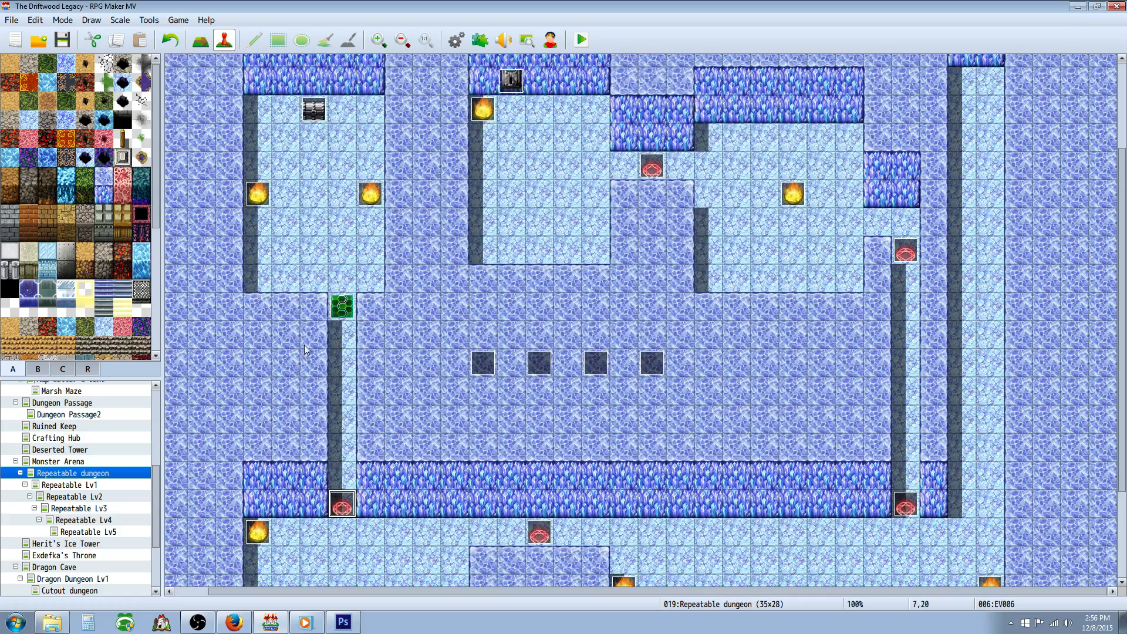
pyautogui.click(339, 310)
pyautogui.click(342, 504)
pyautogui.click(539, 532)
pyautogui.click(906, 504)
pyautogui.click(904, 254)
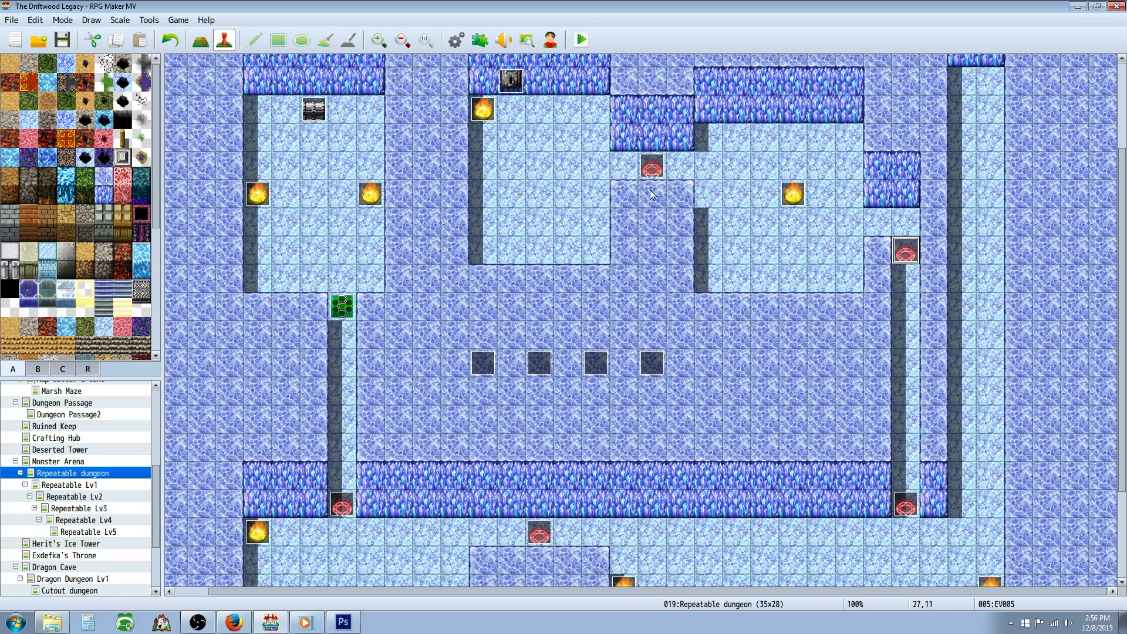
pyautogui.click(653, 171)
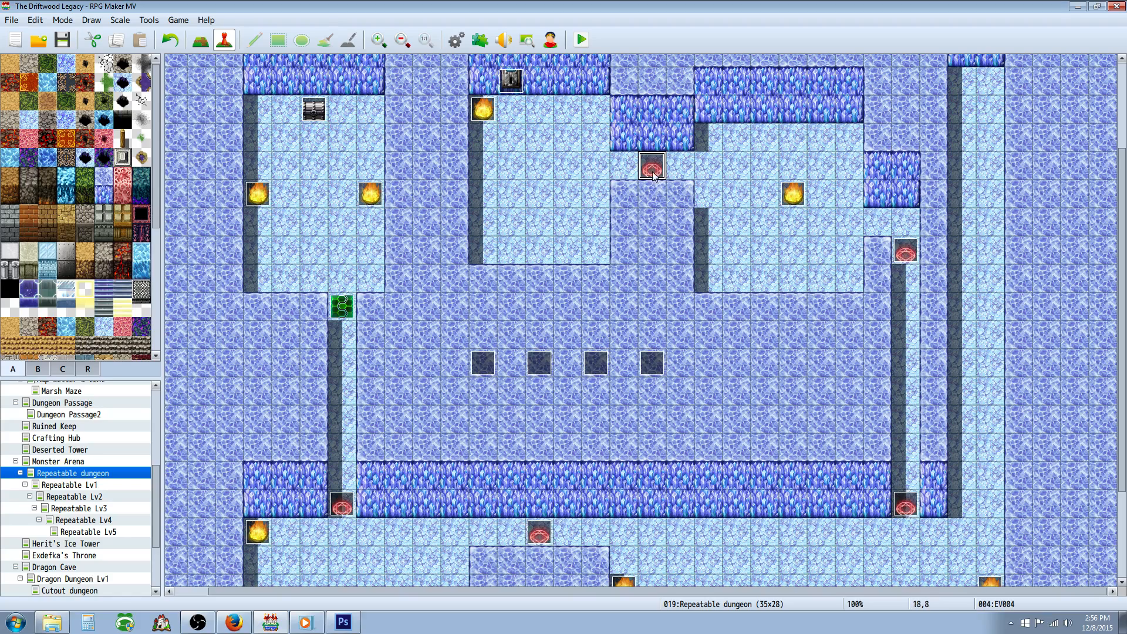
# Reopen the chest event at 6,6, examine where Rand Loot Opened switches ON and OFF and the Monster Arena transfer, and close it.
pyautogui.rightClick(313, 112)
pyautogui.click(338, 120)
pyautogui.click(632, 395)
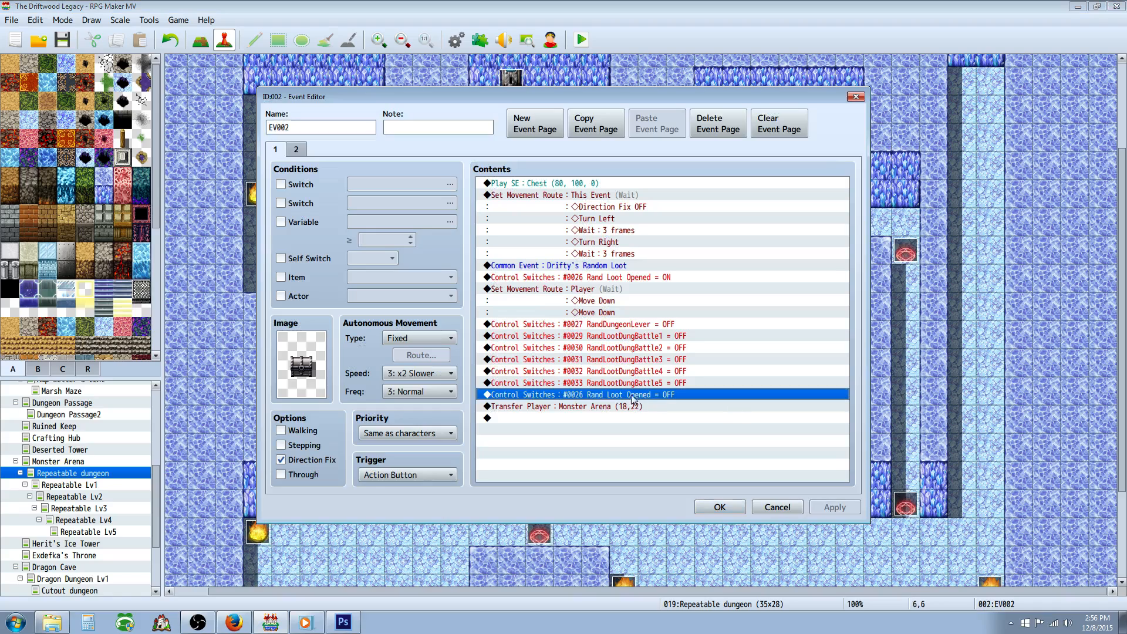
pyautogui.click(607, 280)
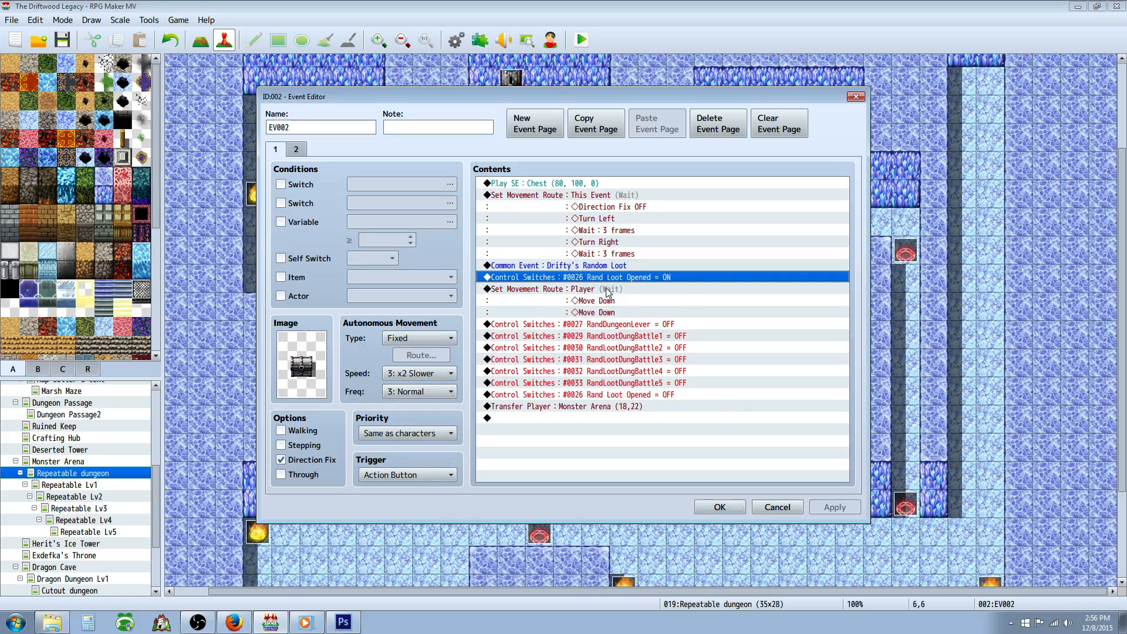
pyautogui.click(608, 290)
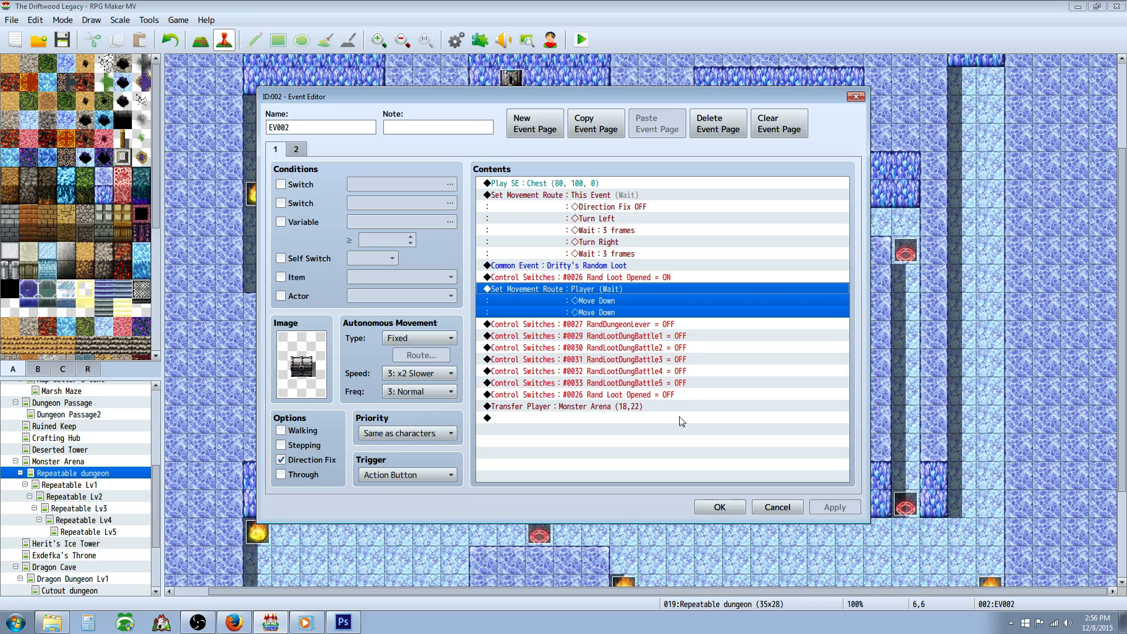
pyautogui.click(610, 280)
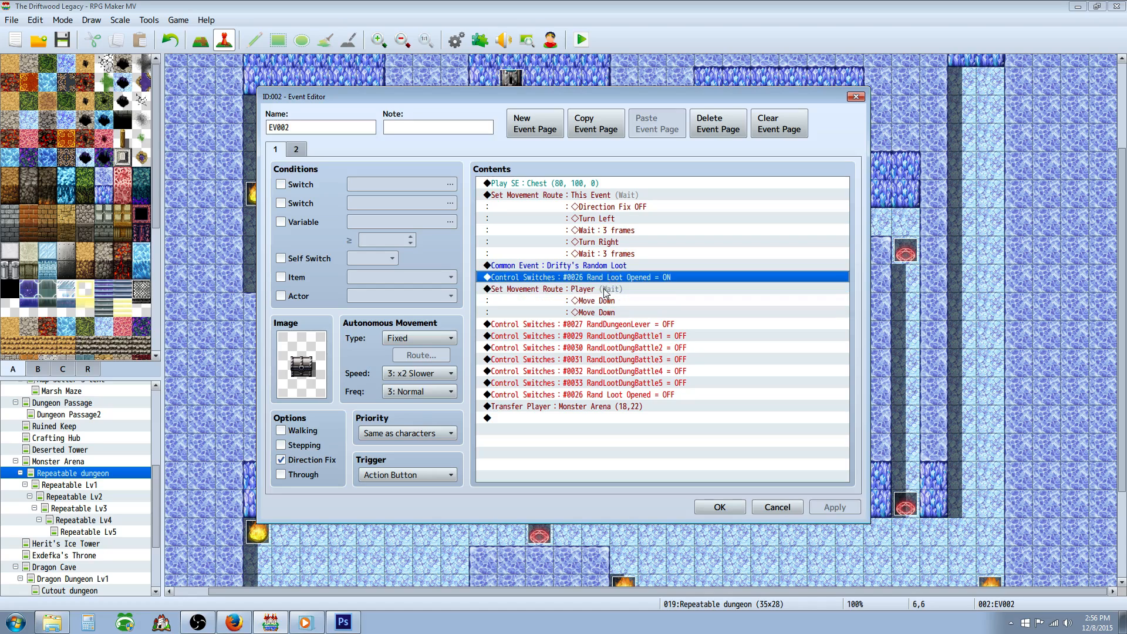
pyautogui.click(605, 292)
pyautogui.click(608, 278)
pyautogui.press('Up')
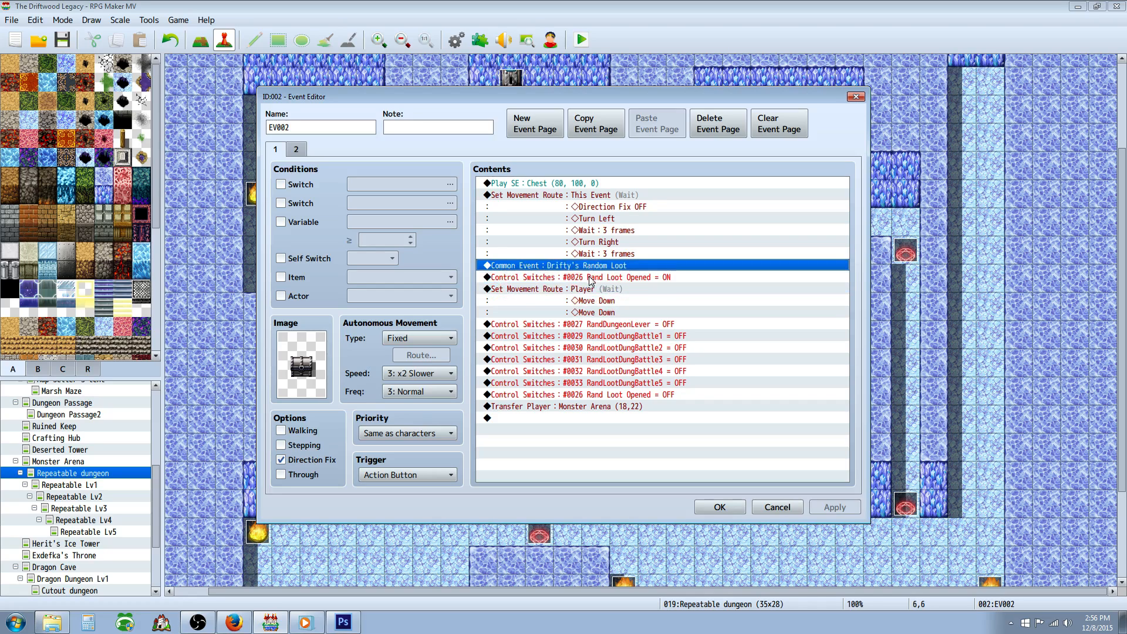
pyautogui.click(590, 293)
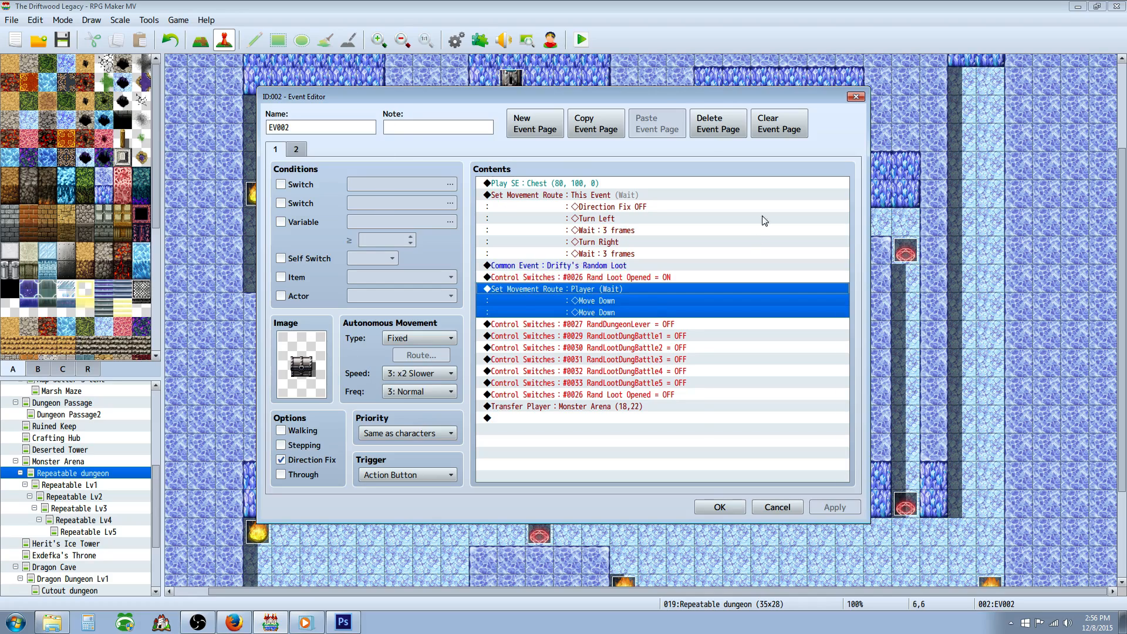
pyautogui.click(528, 407)
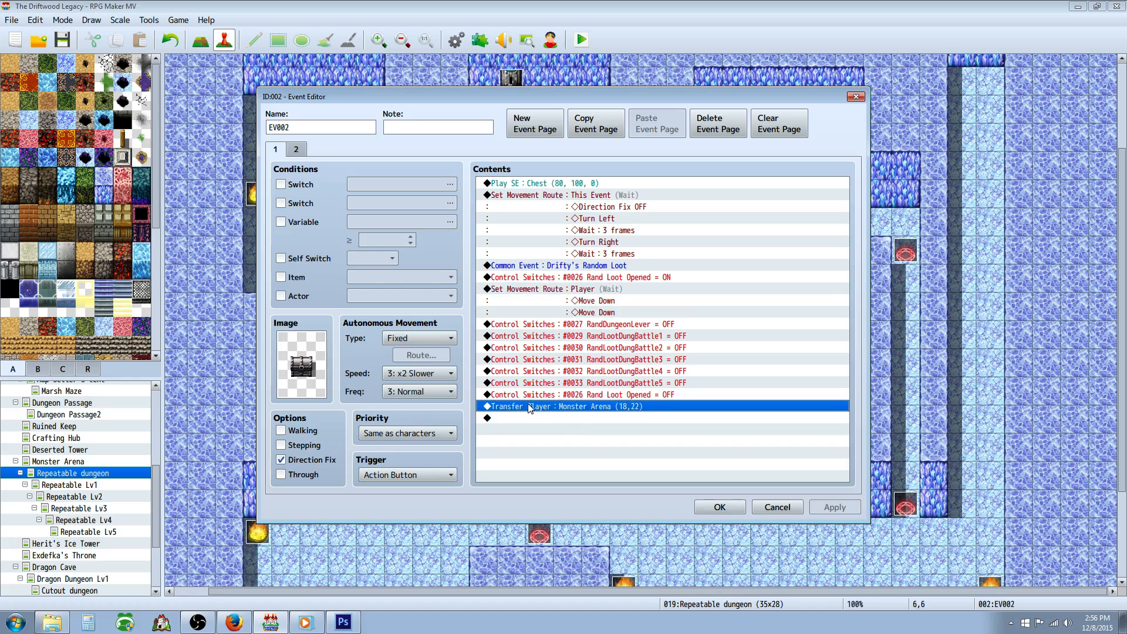
pyautogui.click(699, 508)
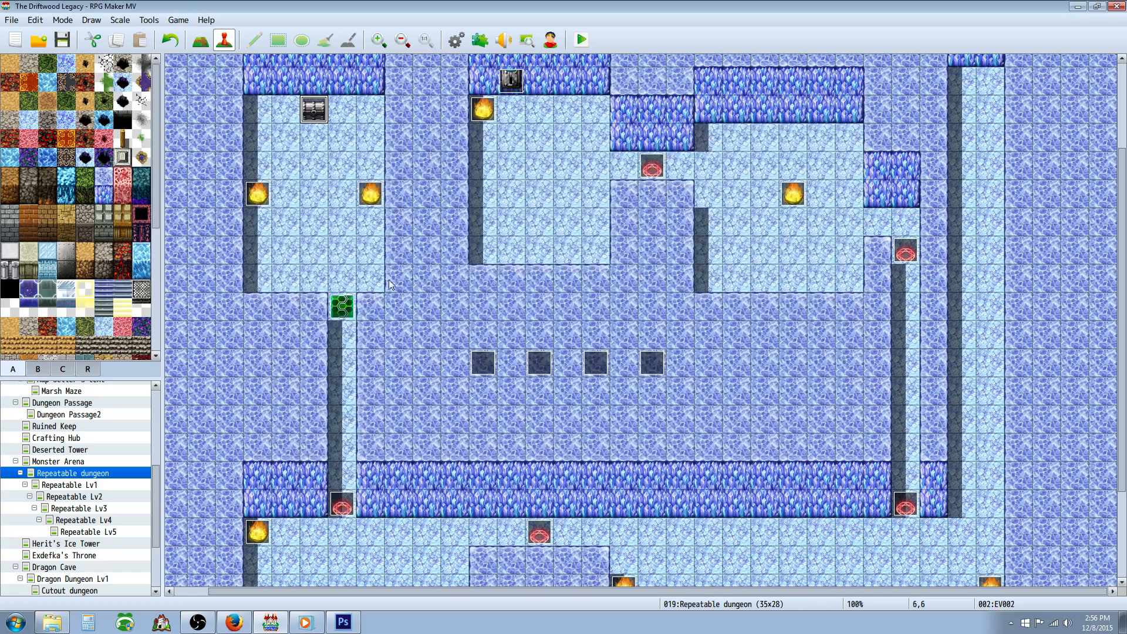
# Save the project and browse the Repeatable Lv1 through Repeatable Lv5 maps.
pyautogui.click(62, 40)
pyautogui.click(70, 486)
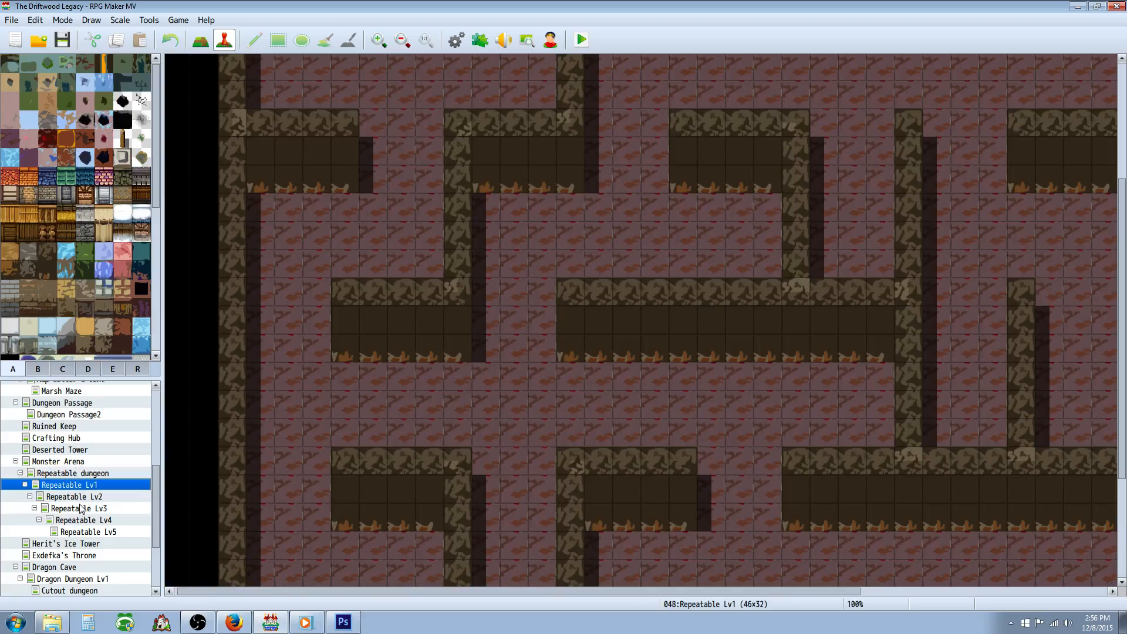
pyautogui.click(85, 498)
pyautogui.click(88, 509)
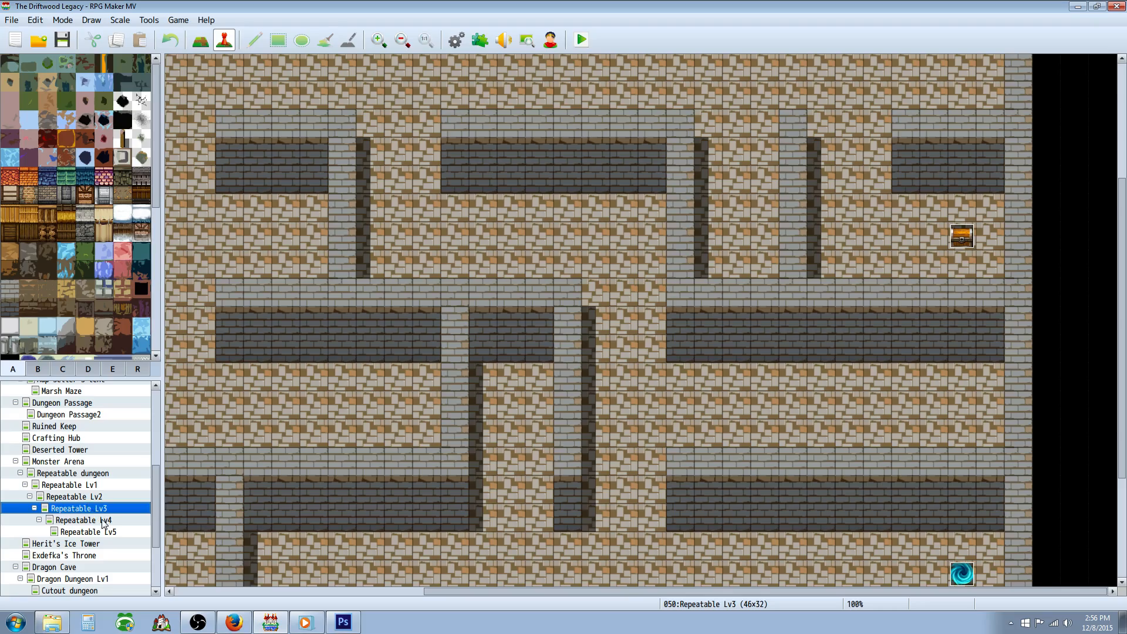
pyautogui.click(104, 520)
pyautogui.click(107, 532)
pyautogui.scroll(-2, 108, 531)
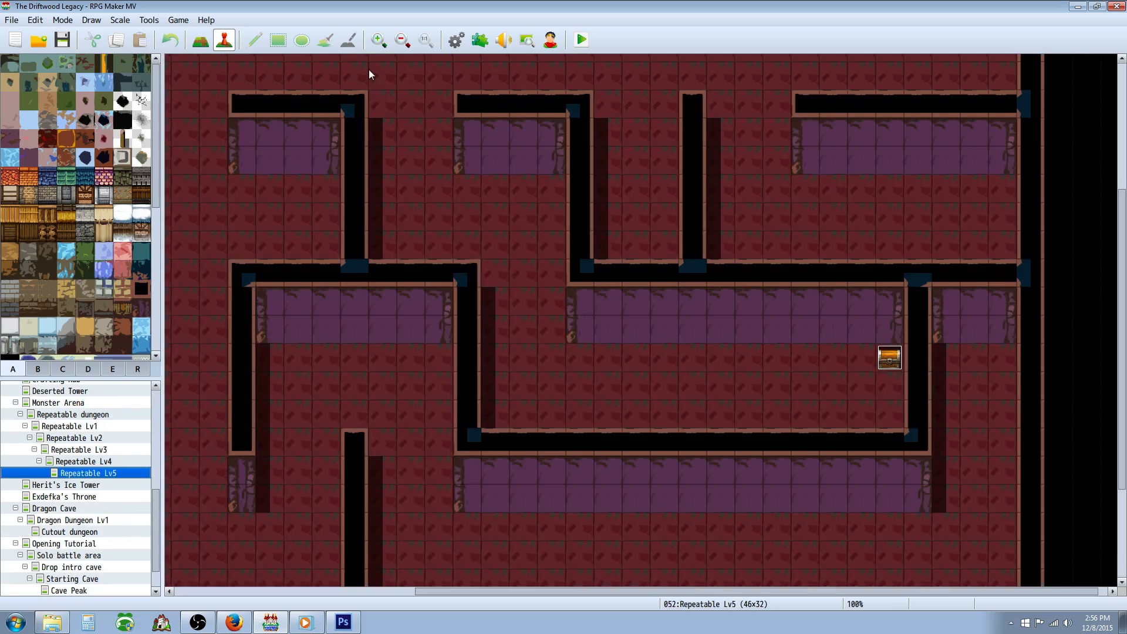
# View the whole Repeatable Lv5 map and compare its layout with Repeatable Lv4.
pyautogui.click(402, 41)
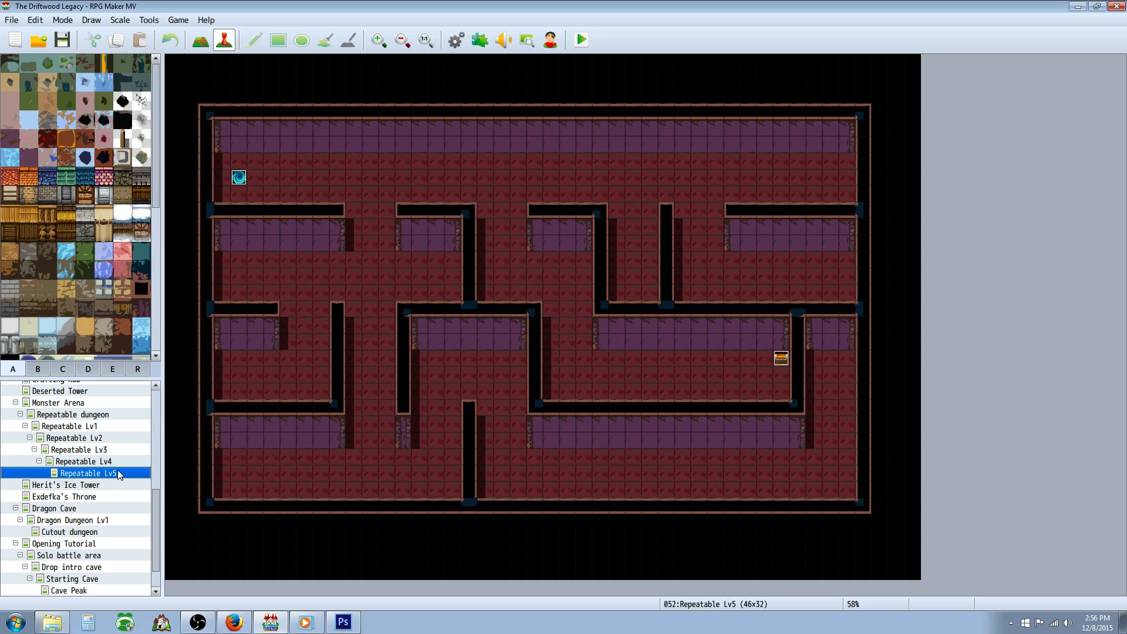
pyautogui.rightClick(108, 470)
pyautogui.click(85, 462)
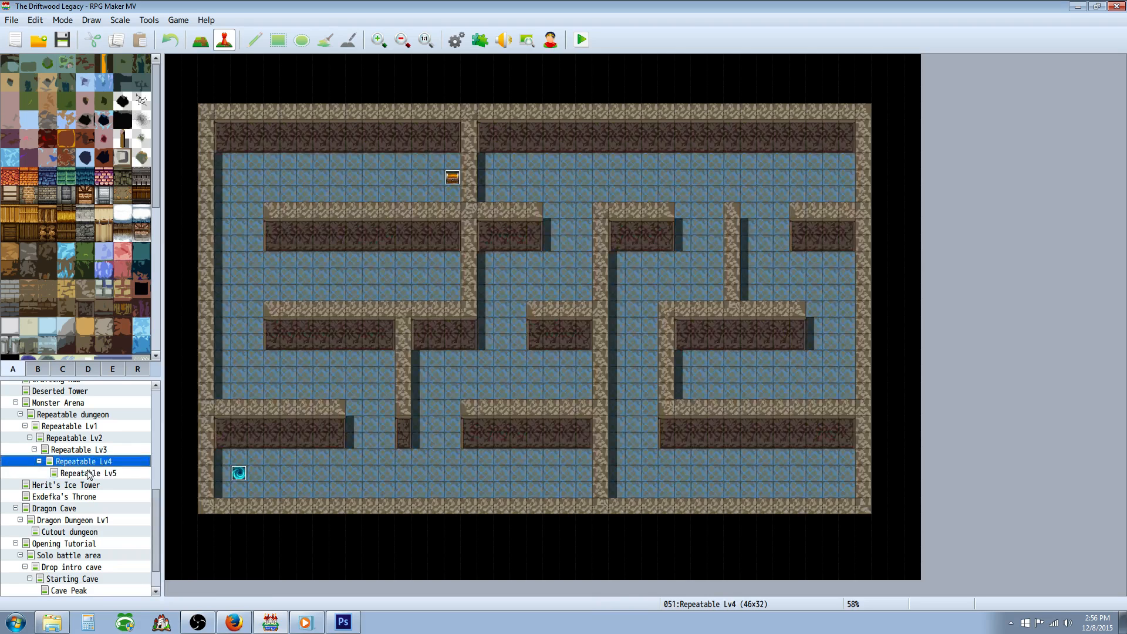
pyautogui.click(91, 477)
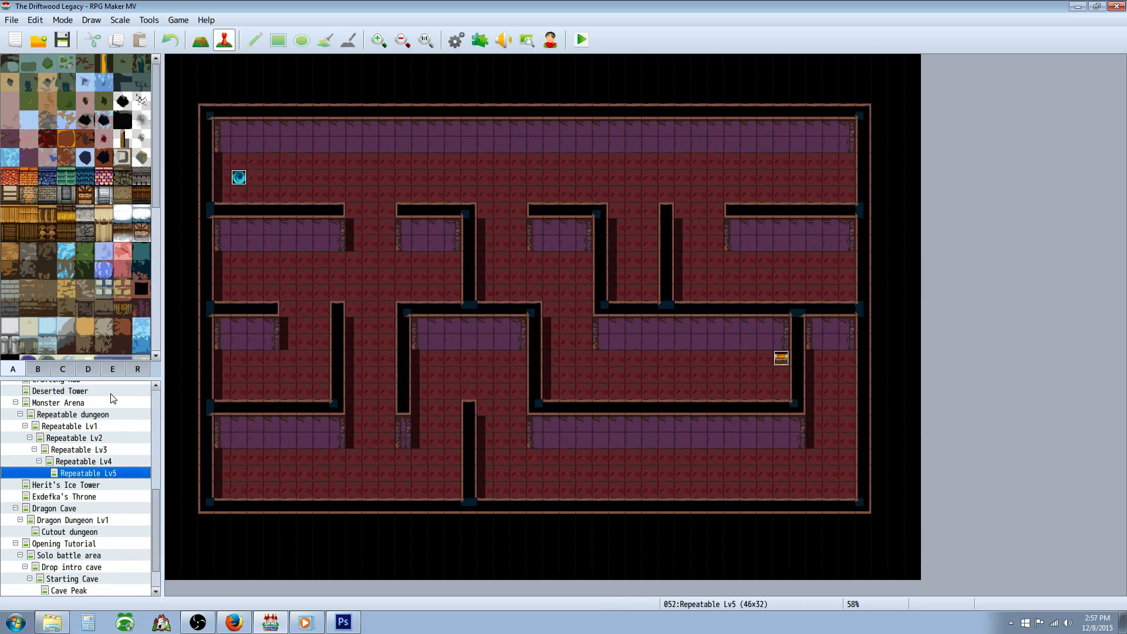
# Review the blue portal event at 4,7 on Repeatable Lv5 and close it.
pyautogui.rightClick(239, 177)
pyautogui.click(258, 184)
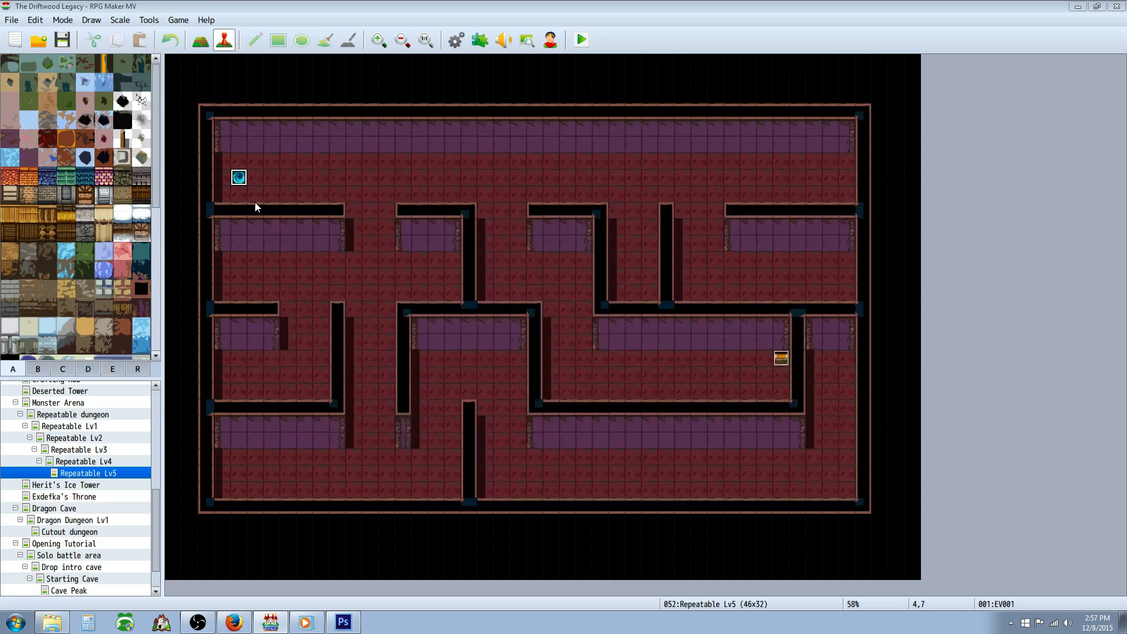
pyautogui.click(719, 507)
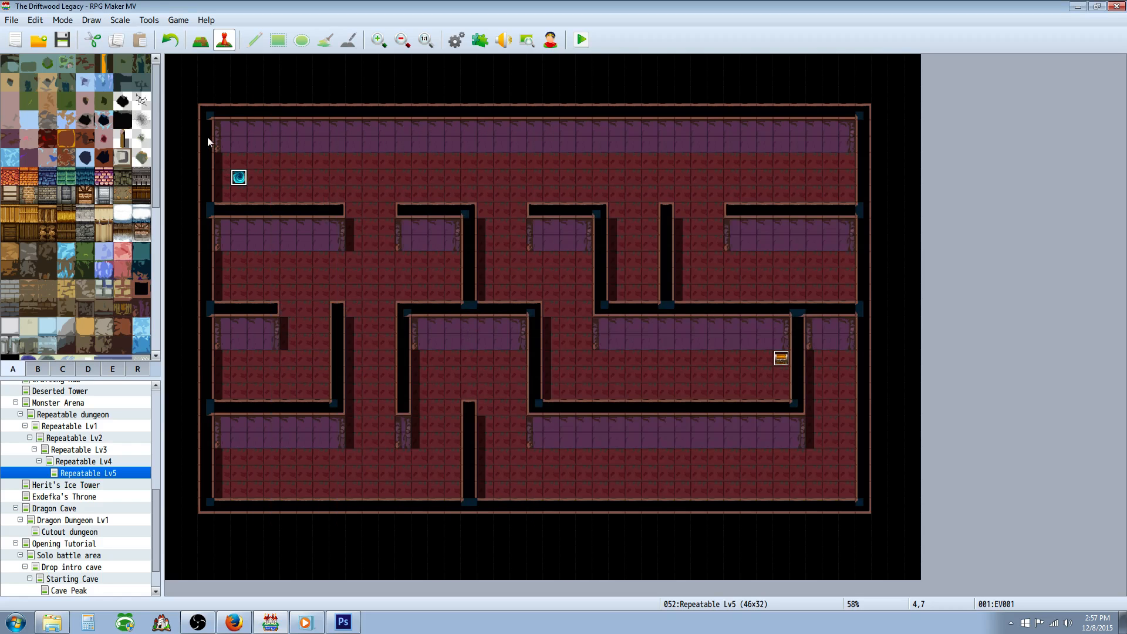
pyautogui.rightClick(236, 174)
pyautogui.click(282, 230)
pyautogui.click(111, 467)
pyautogui.click(112, 473)
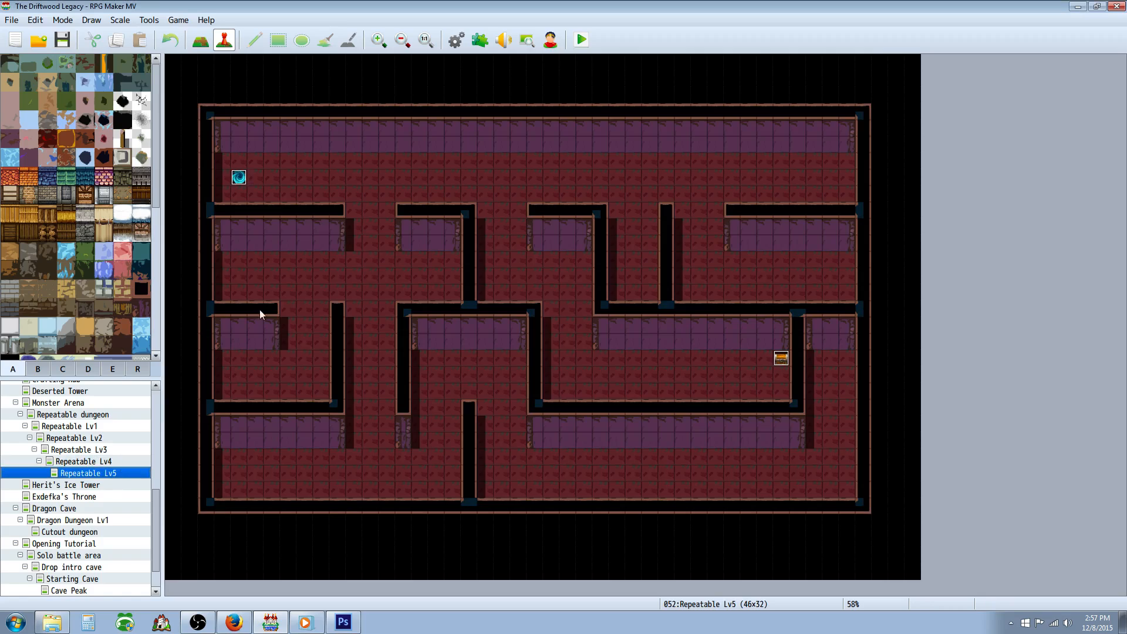
# Examine the Repeatable Lv5 chest event at 37,18, including its common event call and loot switch, and close it without changes.
pyautogui.rightClick(783, 355)
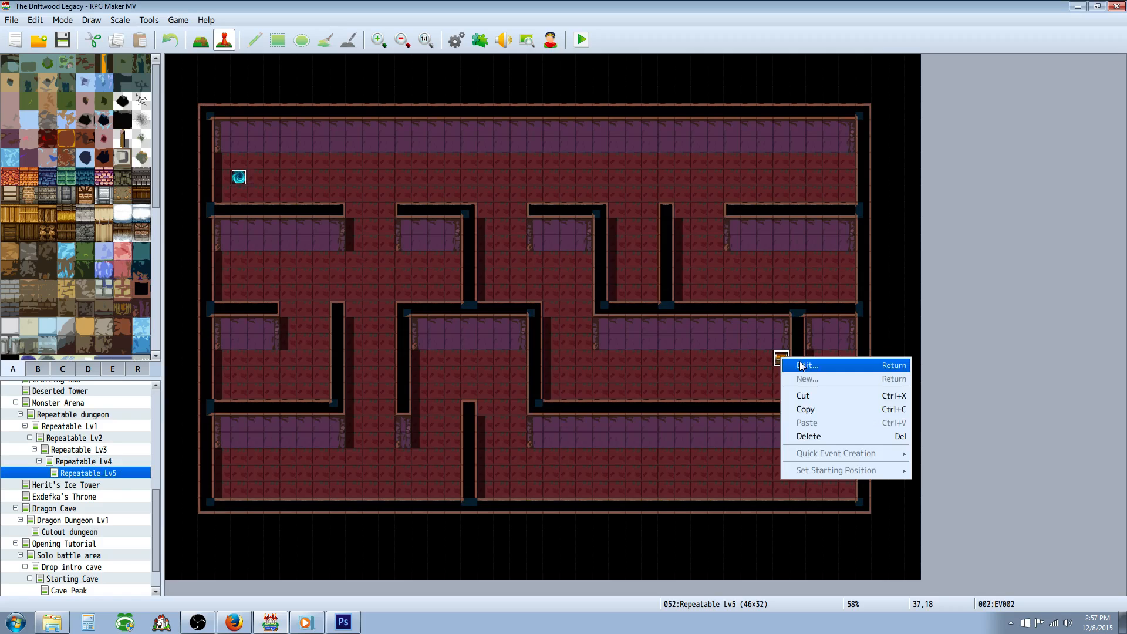
pyautogui.click(807, 365)
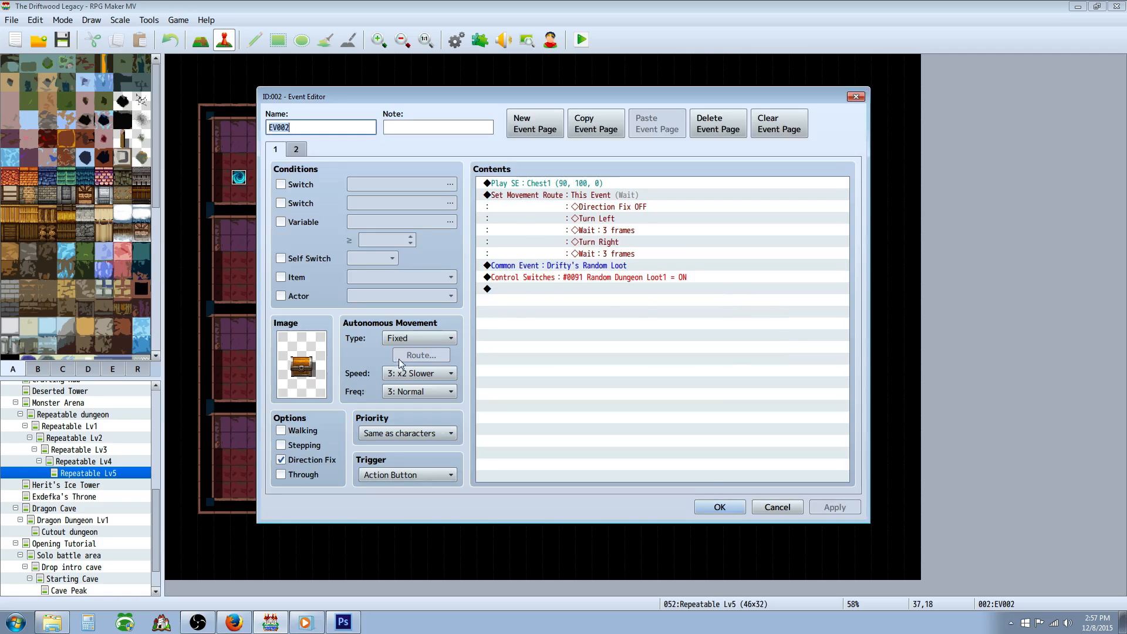
pyautogui.click(777, 508)
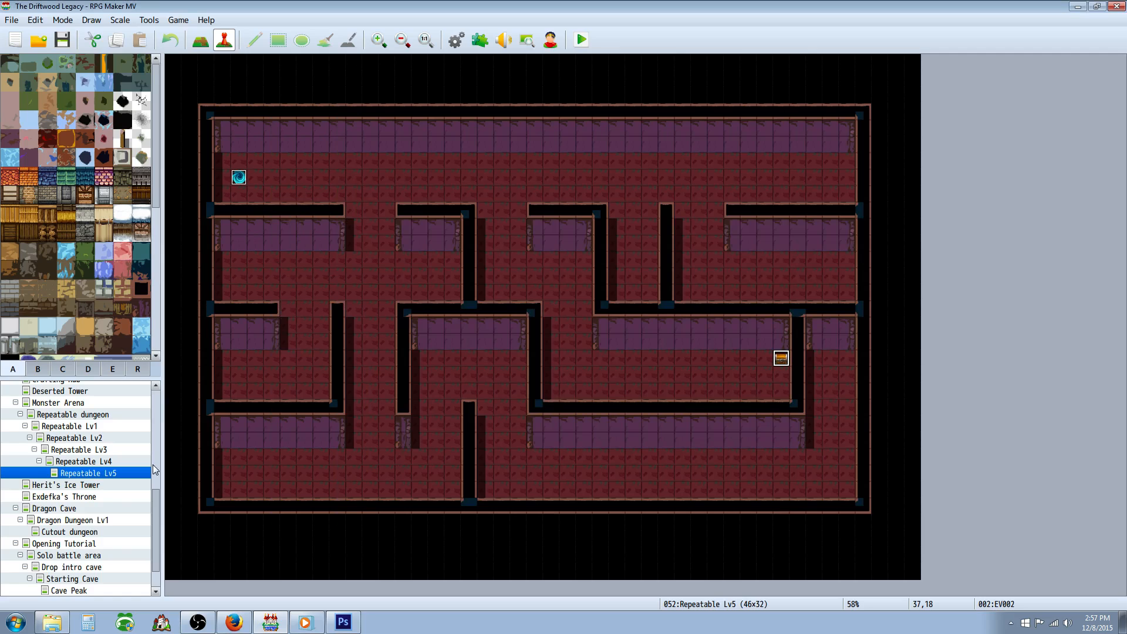
# Review the map properties of Repeatable Lv5, including tileset, size, BGM and battleback, and close them.
pyautogui.moveTo(154, 501)
pyautogui.mouseDown()
pyautogui.moveTo(161, 406)
pyautogui.moveTo(160, 502)
pyautogui.mouseUp()
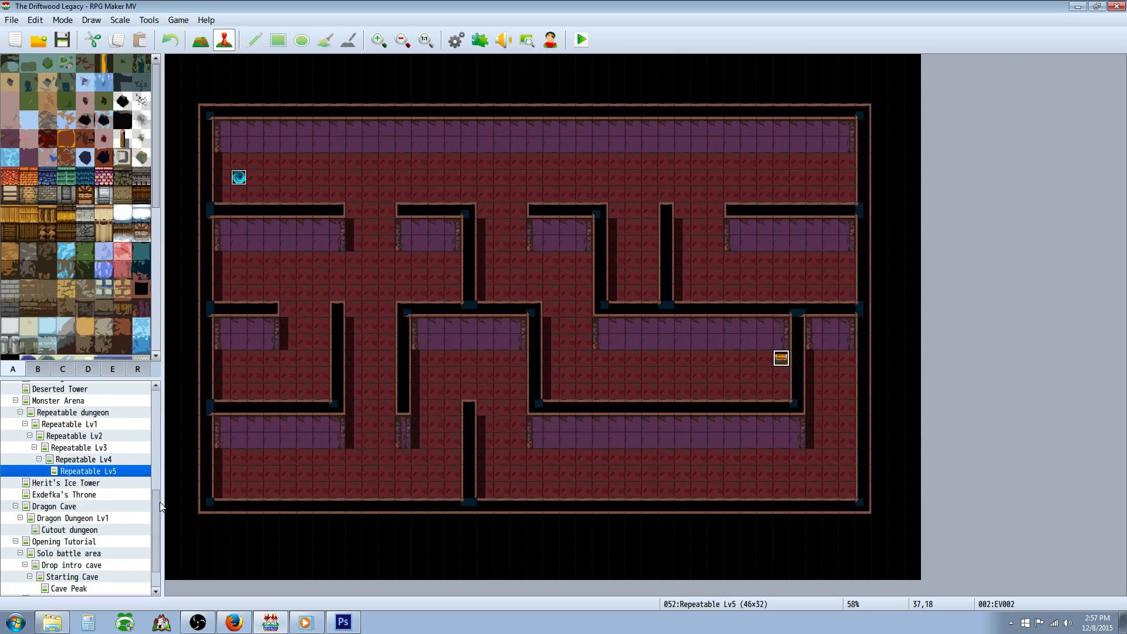
pyautogui.rightClick(110, 471)
pyautogui.click(120, 480)
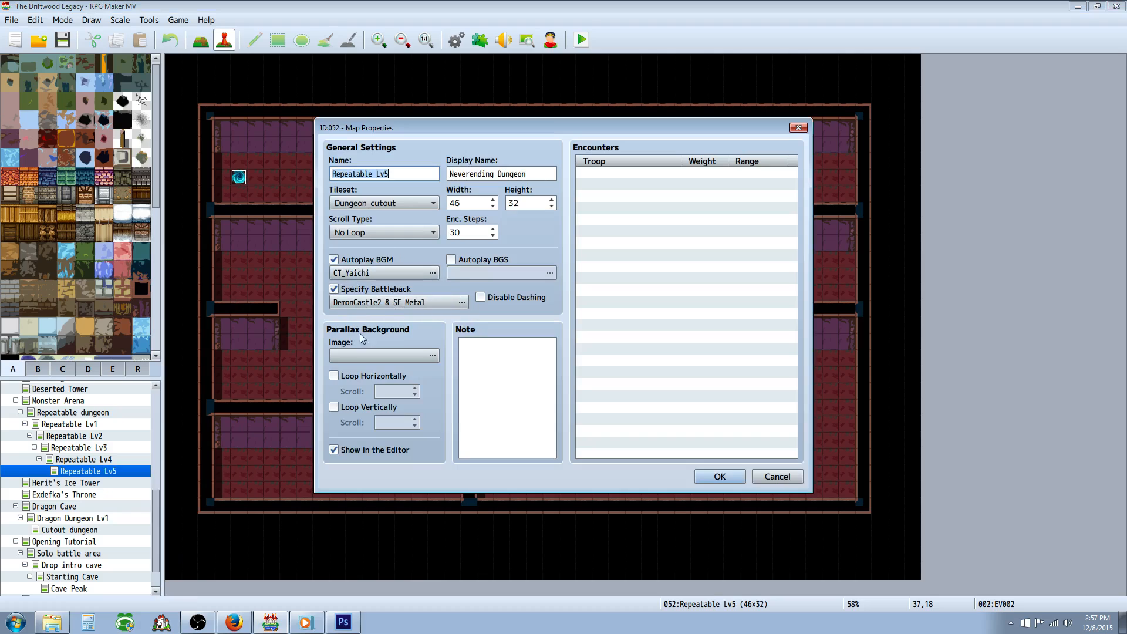
pyautogui.click(737, 476)
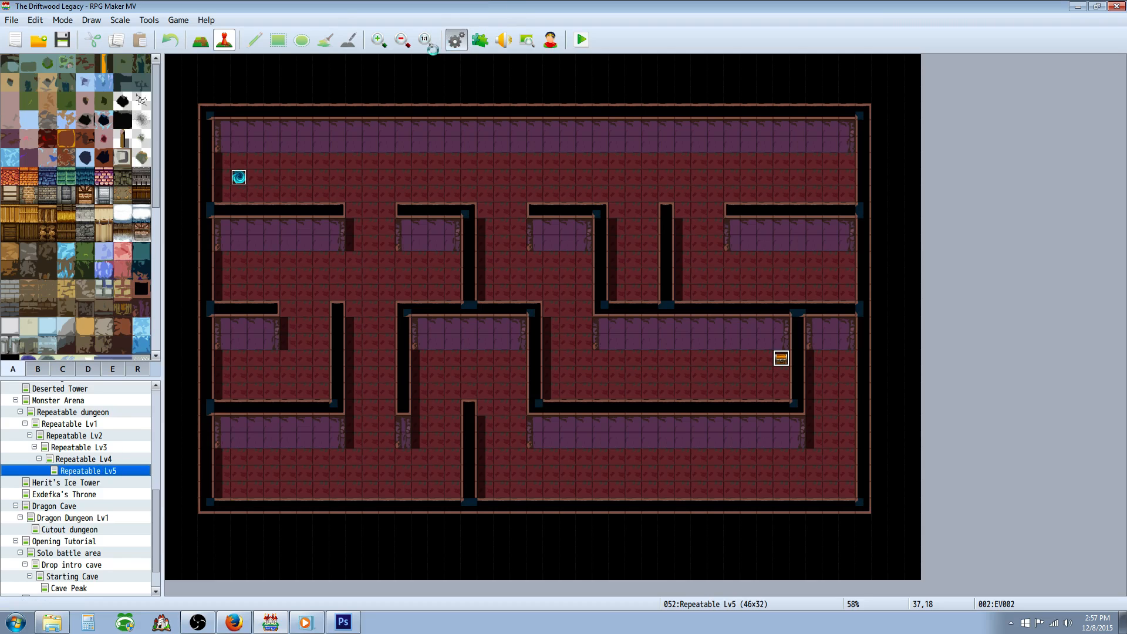
# Open the Drifty's Random Loot common event in the database and examine its random loot number variable command.
pyautogui.press('F9')
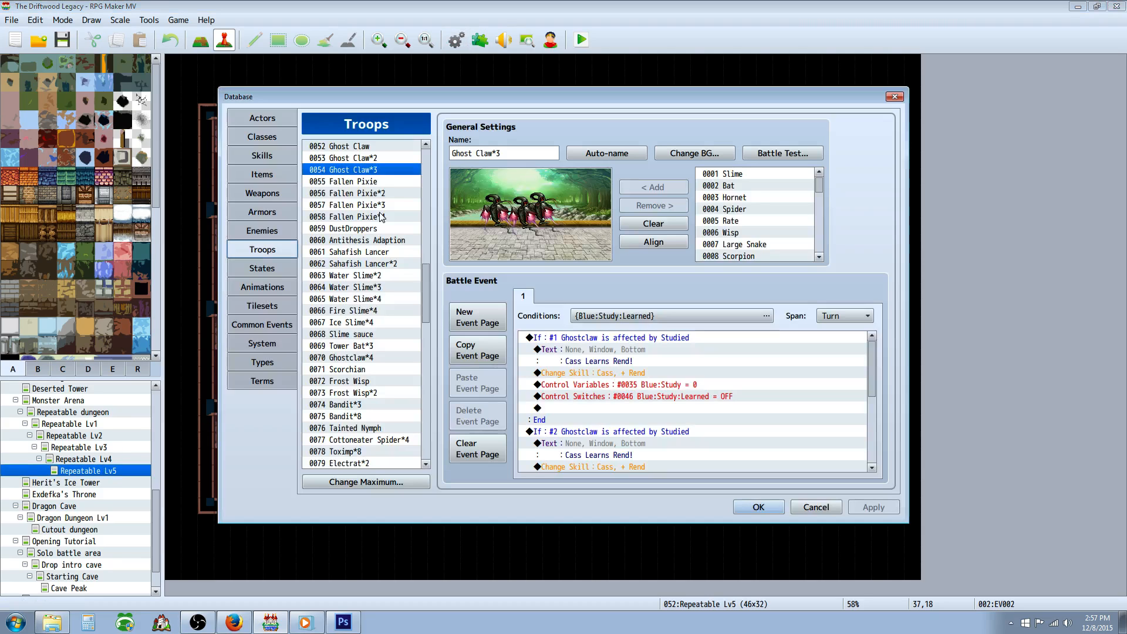
pyautogui.click(284, 326)
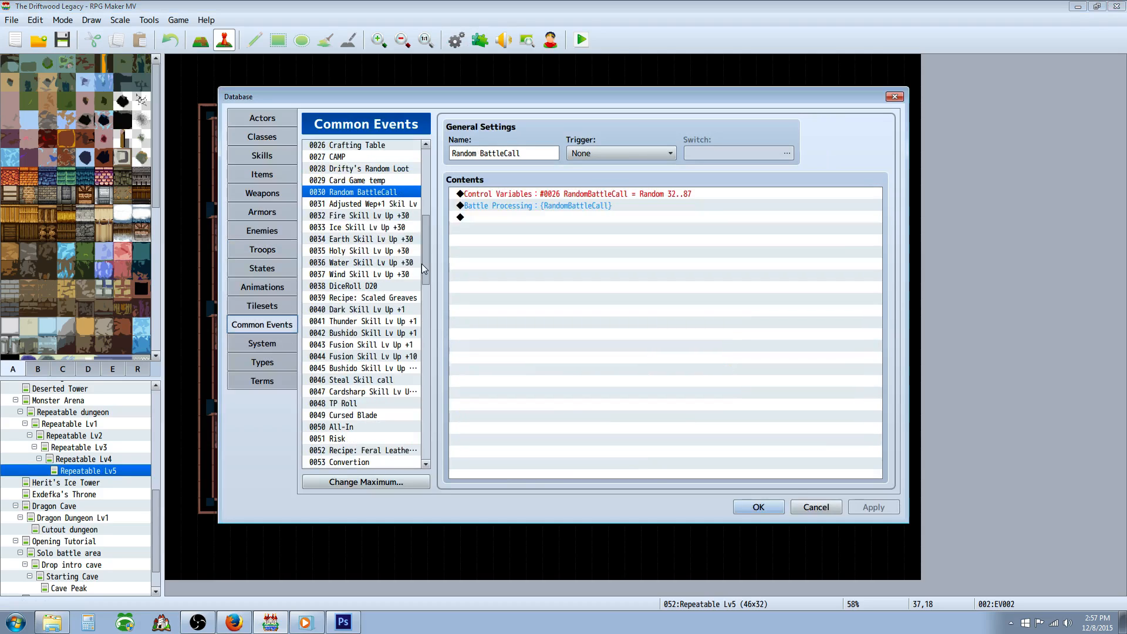
pyautogui.scroll(2, 427, 263)
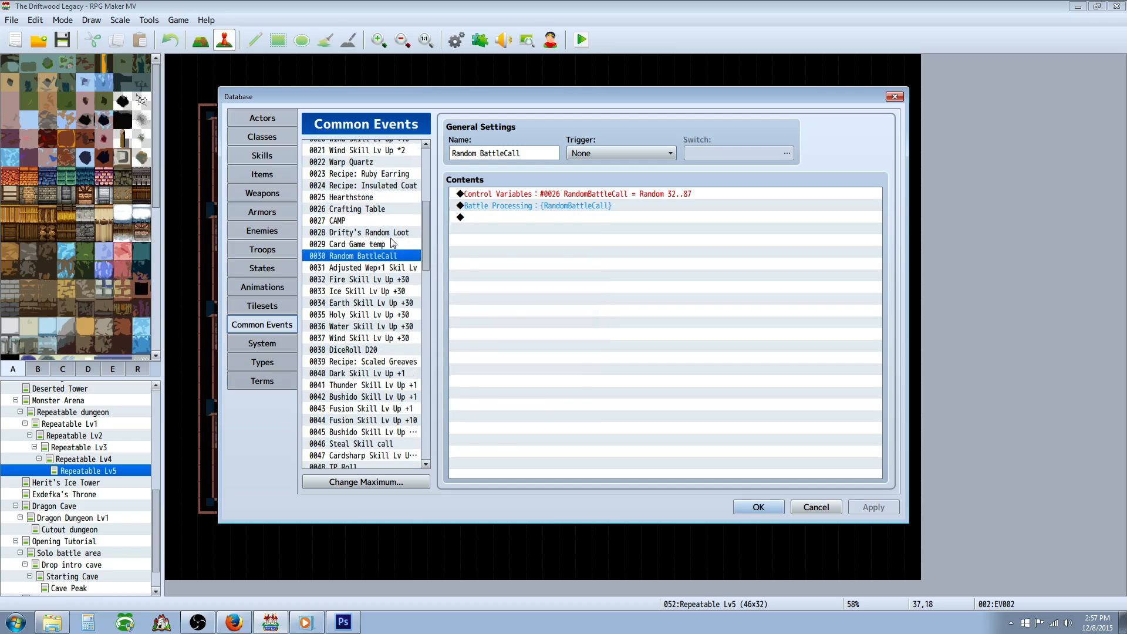
pyautogui.click(393, 232)
pyautogui.click(654, 195)
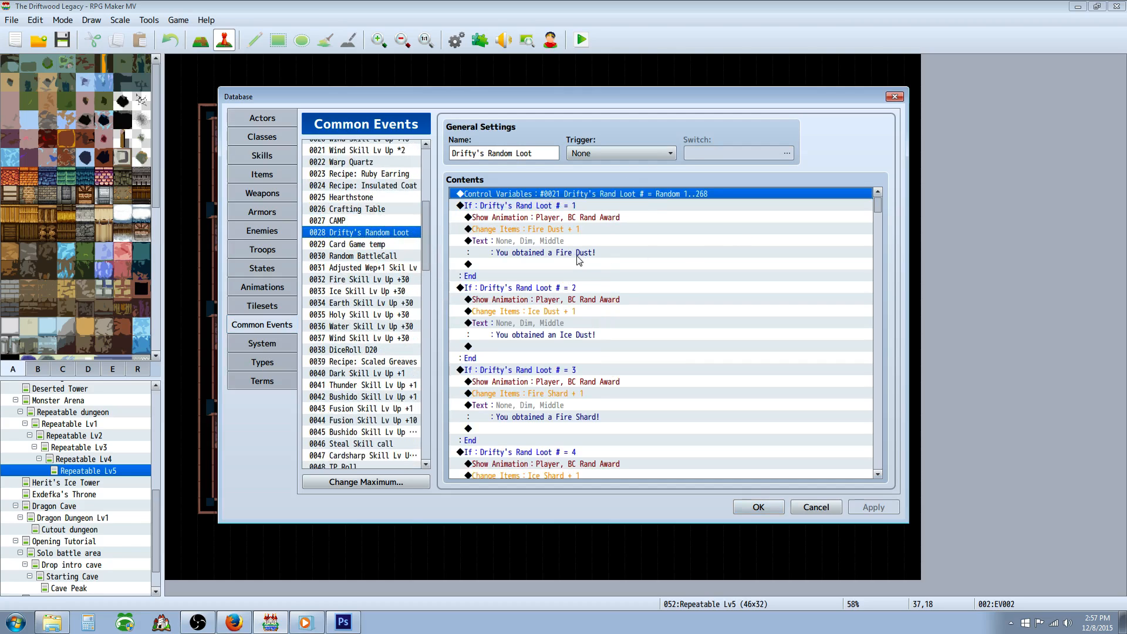
# Examine the first item reward branches of Drifty's Random Loot, for loot numbers 1 and 2.
pyautogui.scroll(-1, 583, 234)
pyautogui.scroll(1, 579, 222)
pyautogui.click(580, 207)
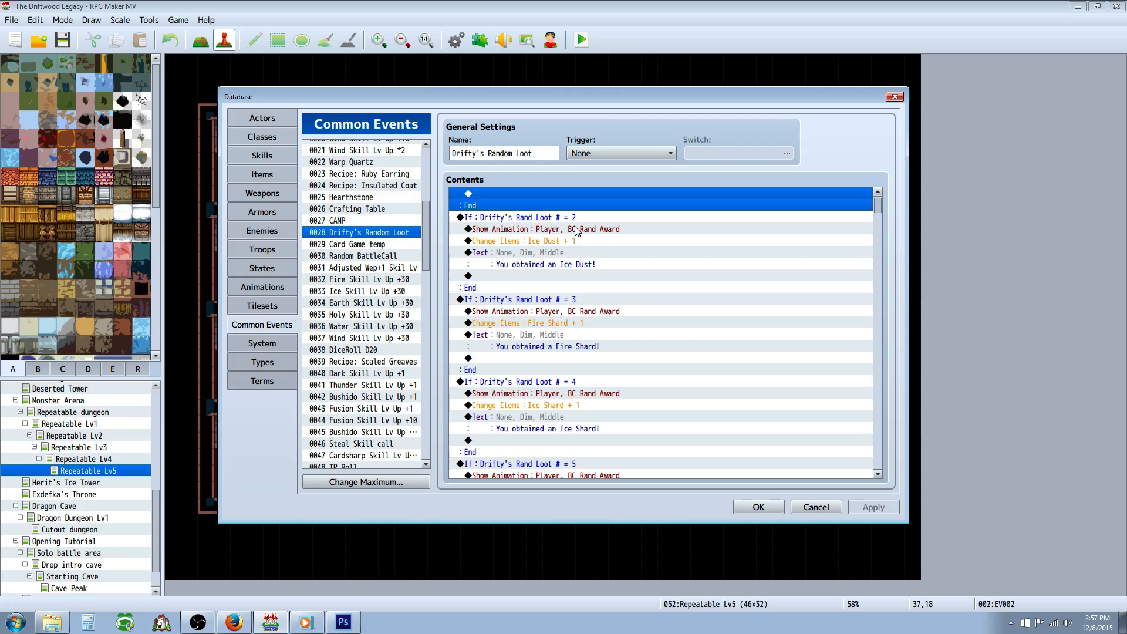
pyautogui.click(574, 288)
pyautogui.scroll(-2, 578, 290)
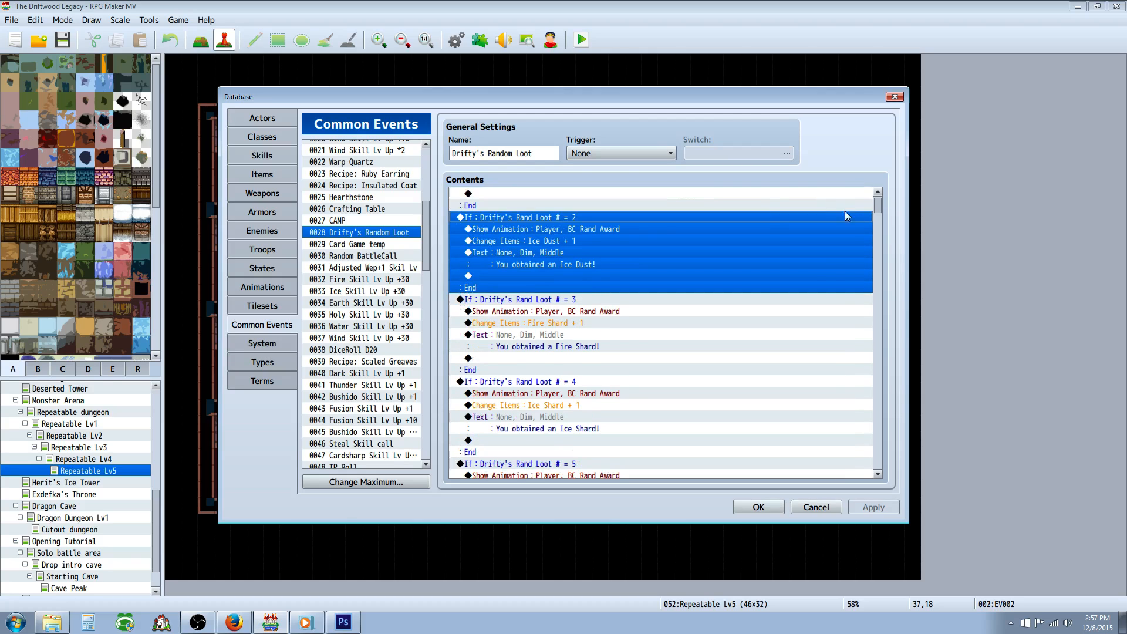
# Examine the gold reward branches of Drifty's Random Loot from loot number 72 onward.
pyautogui.moveTo(878, 206); pyautogui.dragTo(881, 277)
pyautogui.click(566, 263)
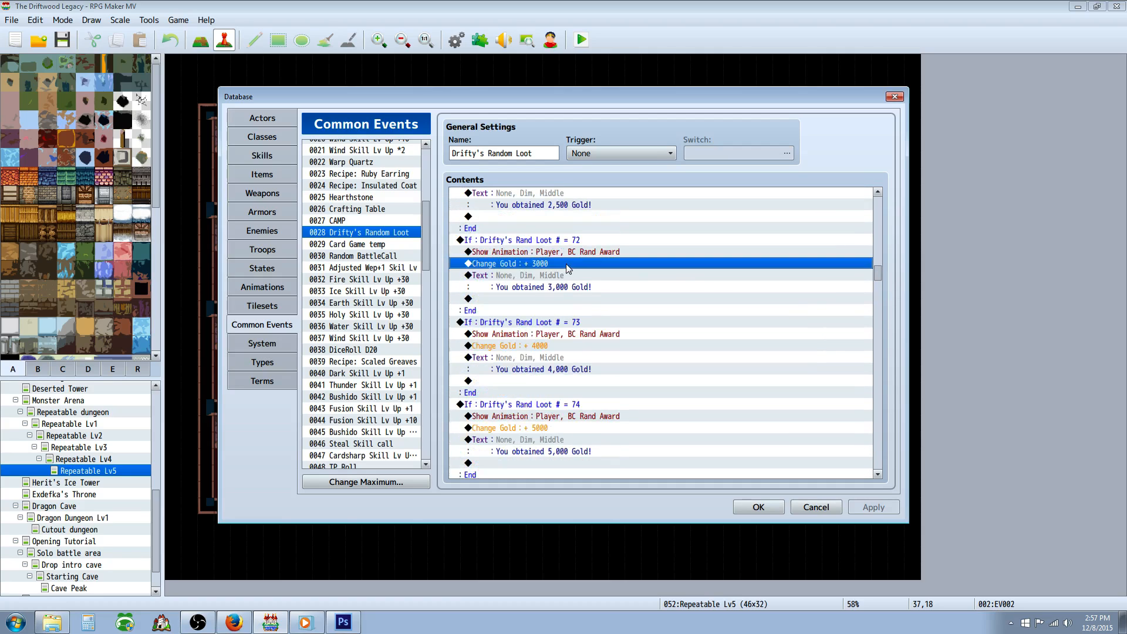
pyautogui.click(566, 278)
pyautogui.scroll(-2, 578, 280)
pyautogui.scroll(-18, 578, 280)
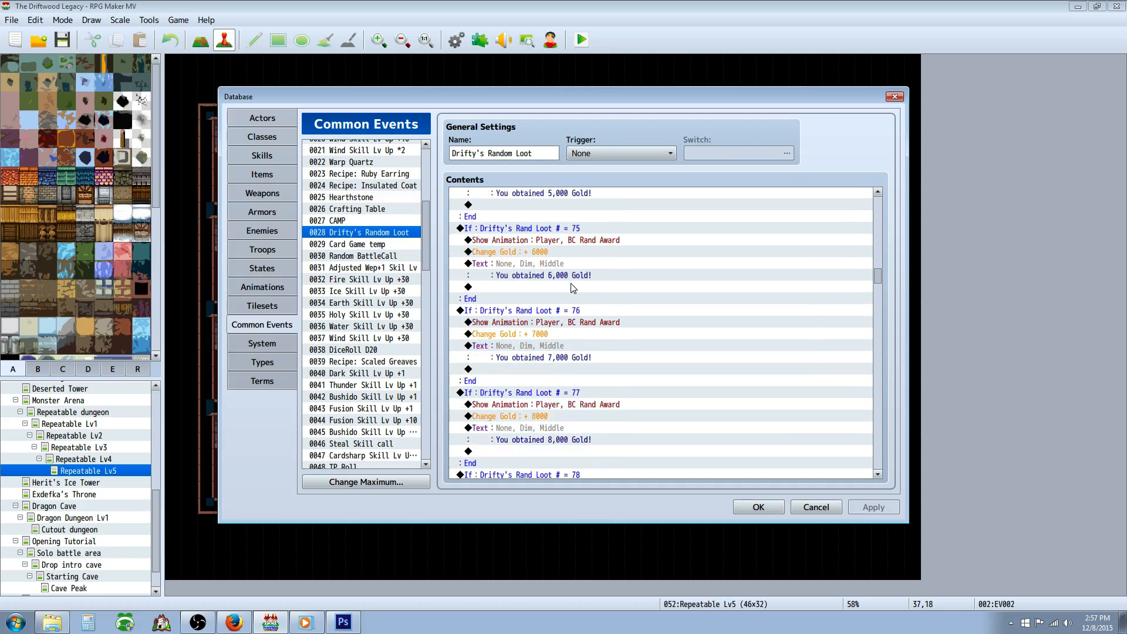
# Read through the armor, accessory and party experience reward branches of Drifty's Random Loot.
pyautogui.scroll(-14, 573, 286)
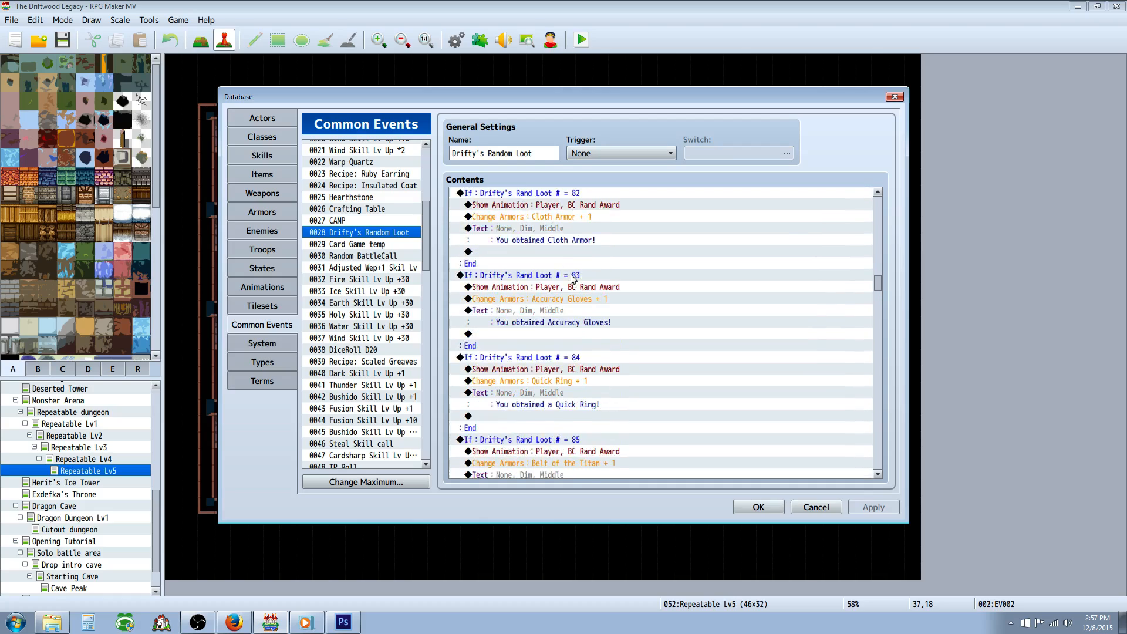
pyautogui.scroll(-16, 575, 273)
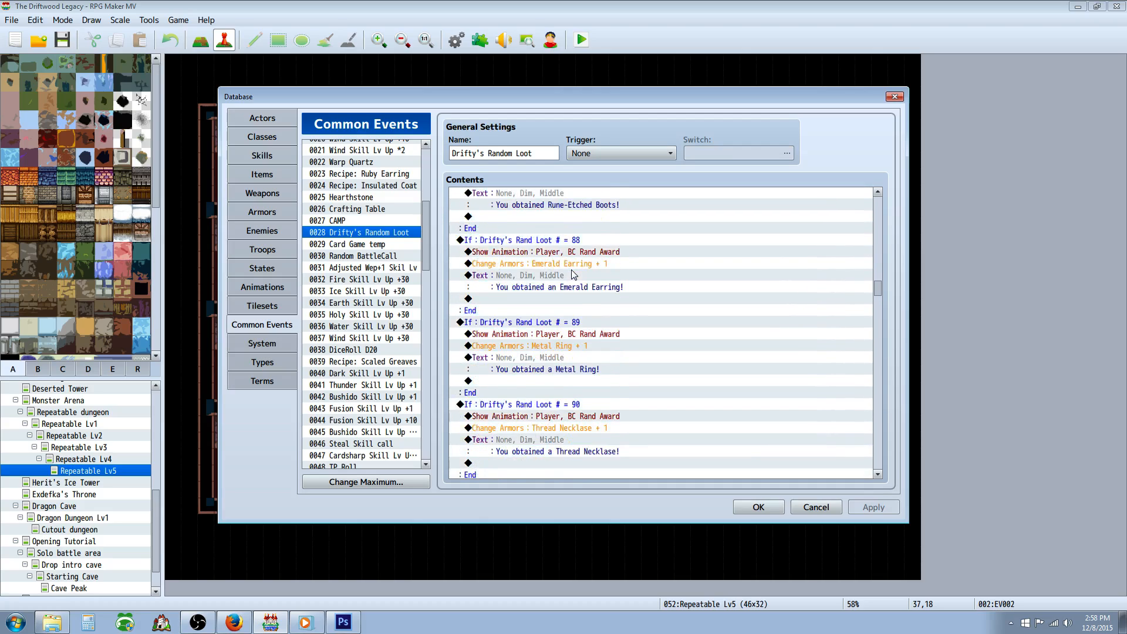
pyautogui.scroll(-17, 570, 280)
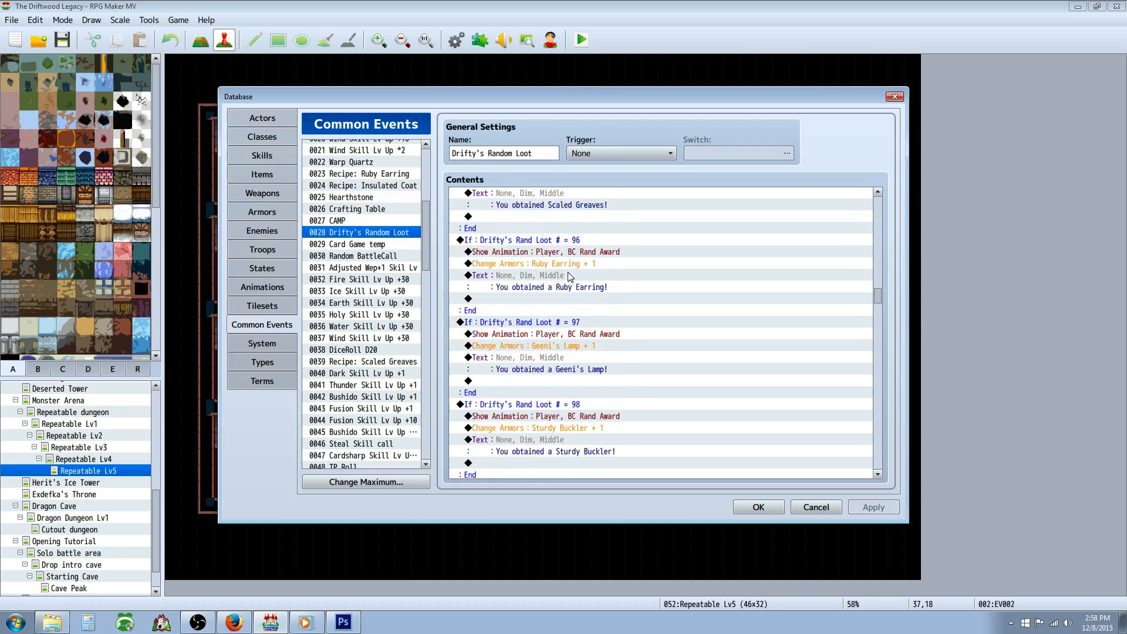
pyautogui.scroll(-17, 569, 279)
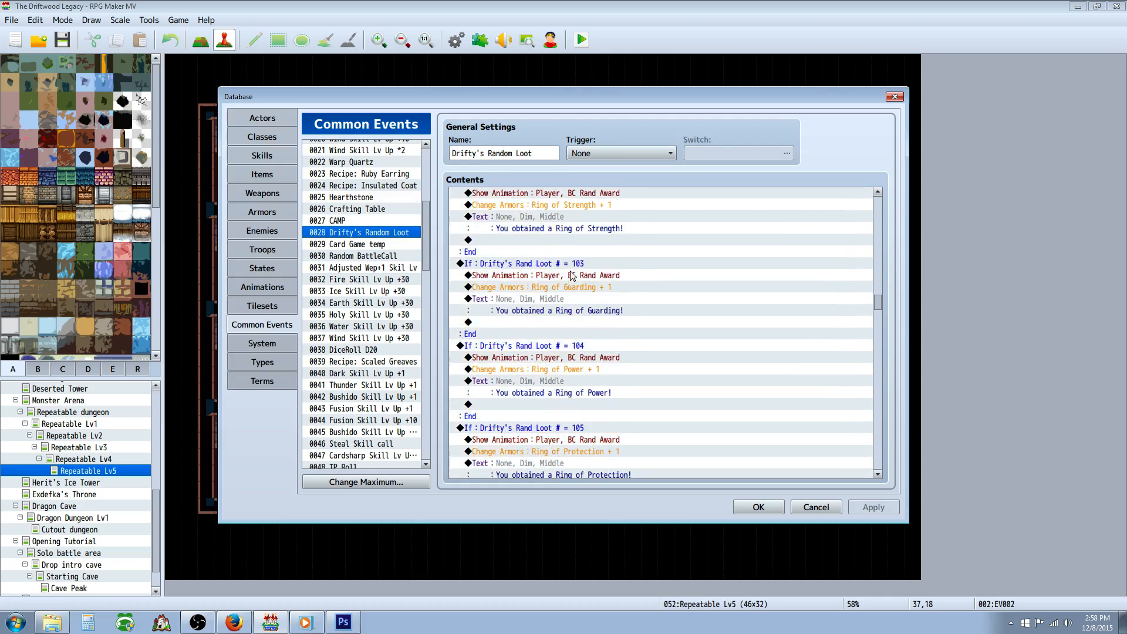
pyautogui.scroll(-15, 566, 282)
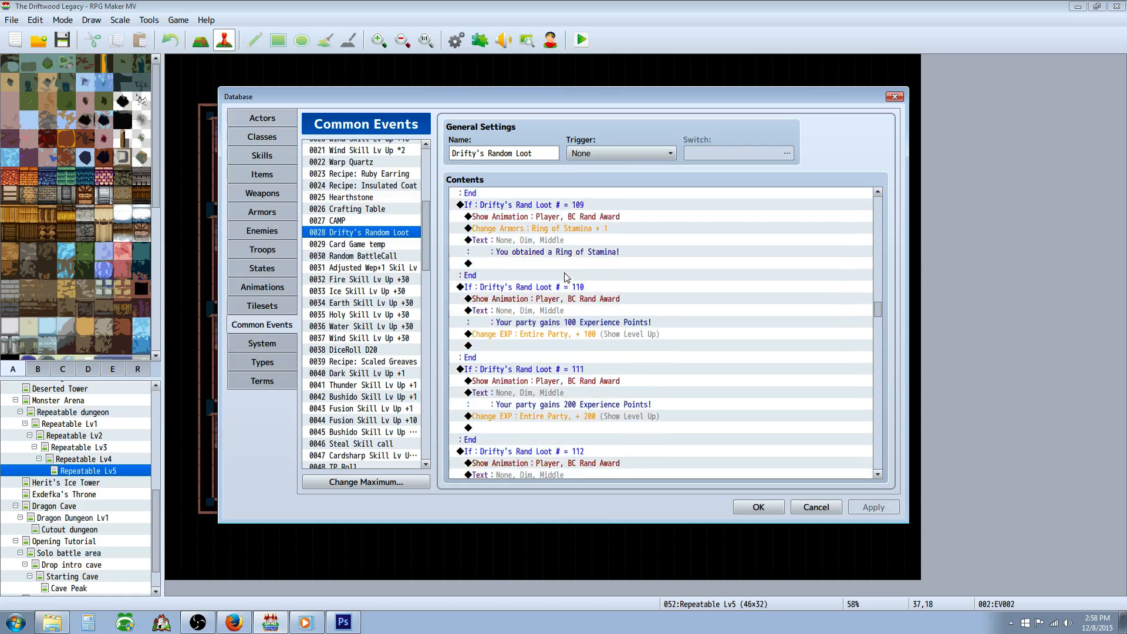
pyautogui.scroll(-12, 567, 277)
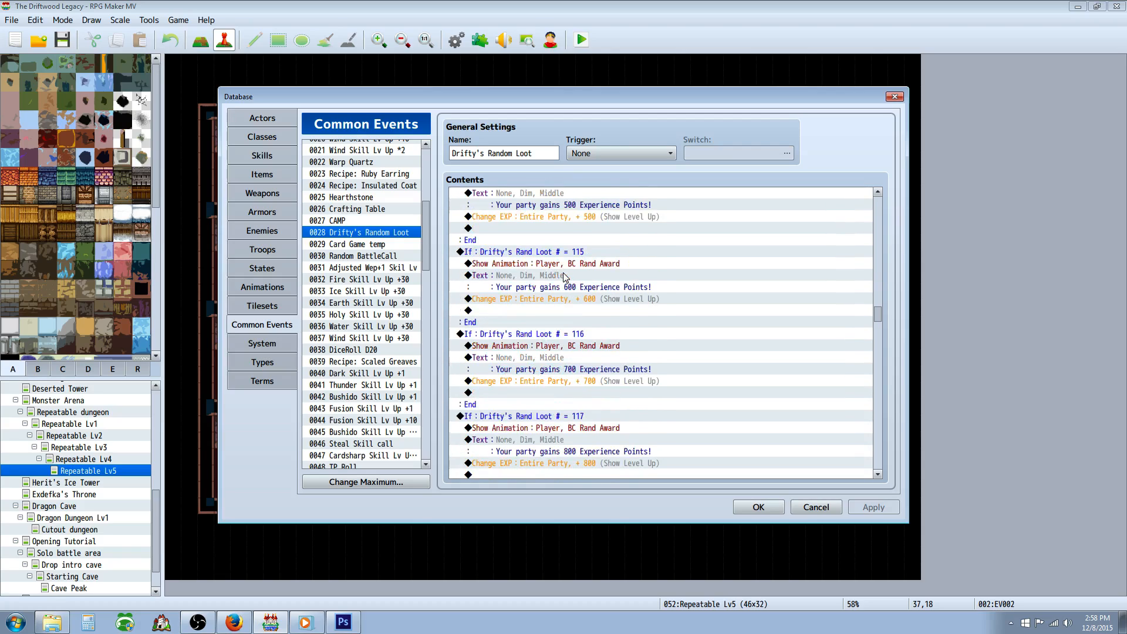
pyautogui.scroll(-15, 590, 293)
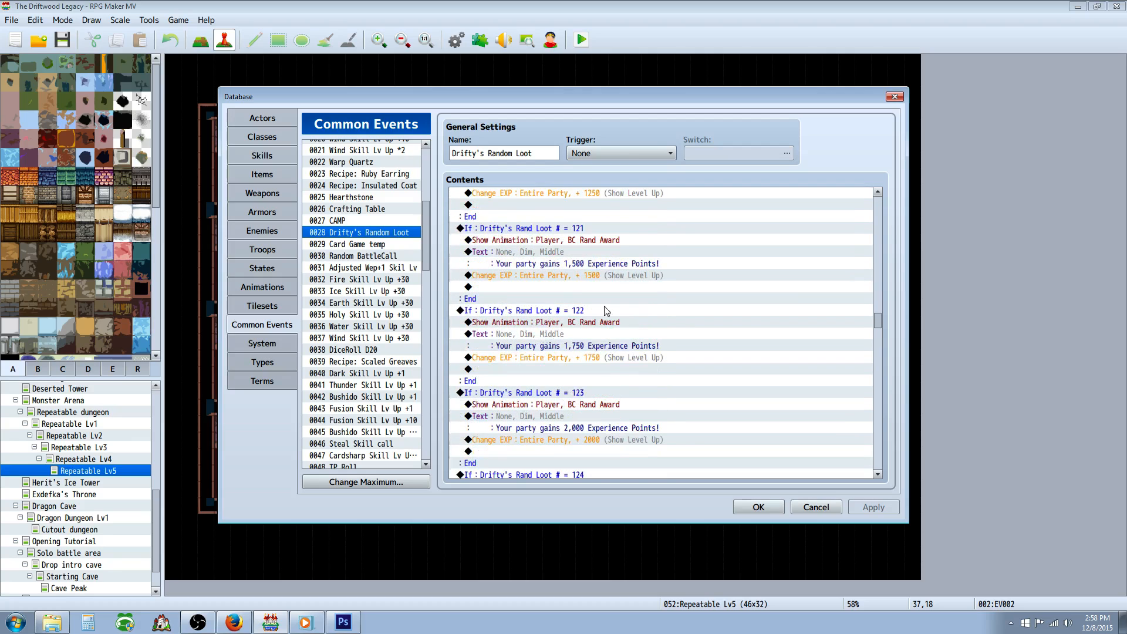
# Examine the airship reward in the loot number 125 branch, including its animation, vehicle location and message text.
pyautogui.click(576, 276)
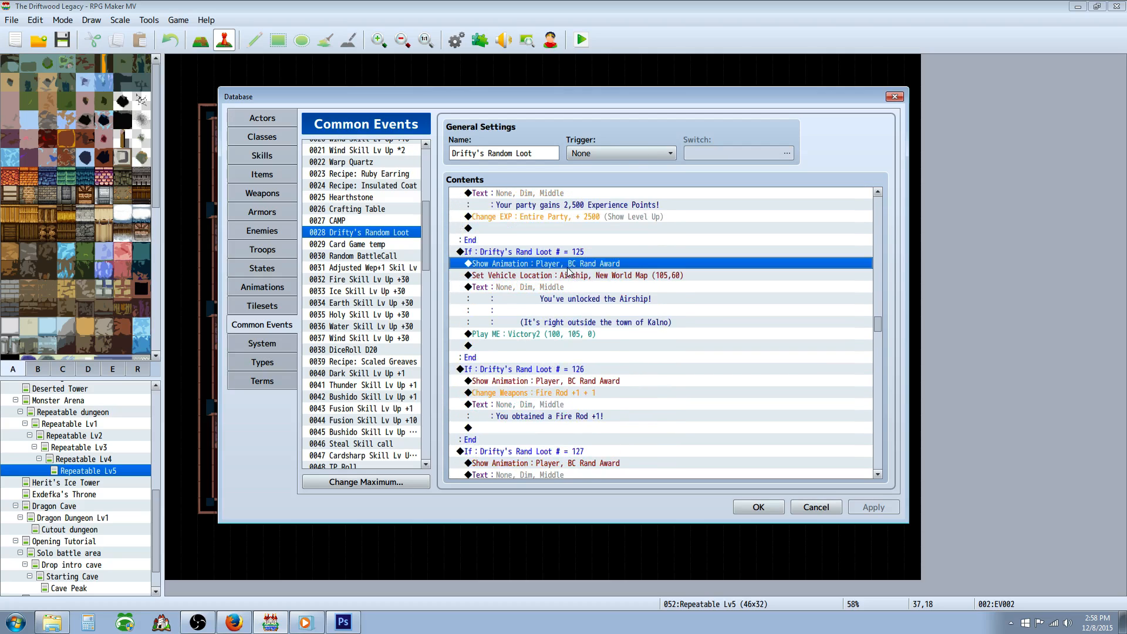
pyautogui.click(565, 253)
pyautogui.click(579, 275)
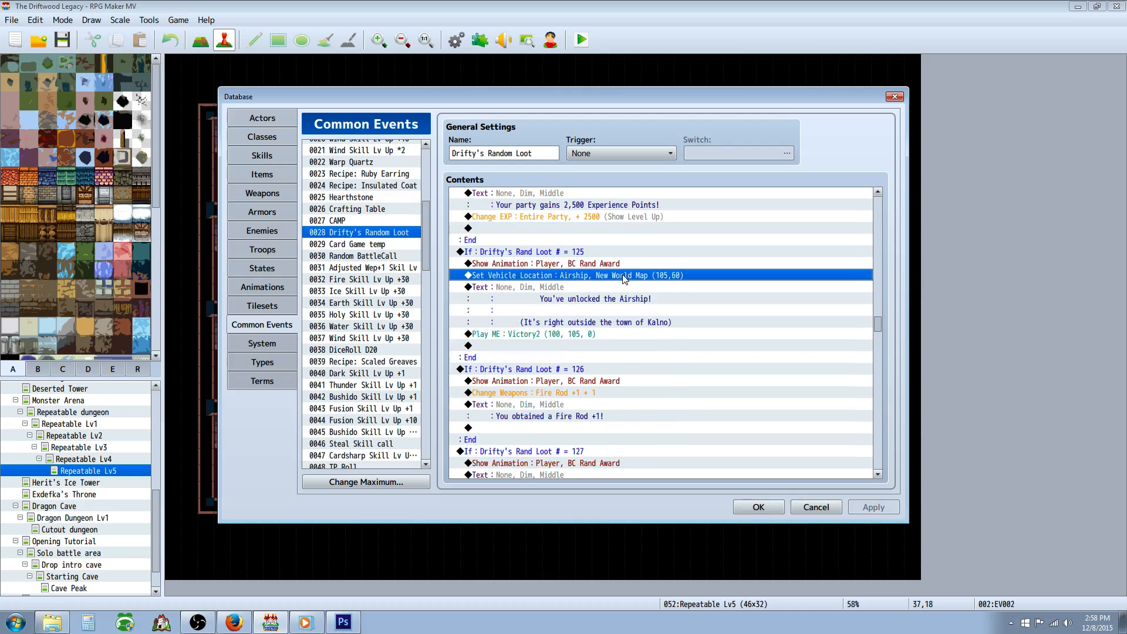
pyautogui.click(582, 287)
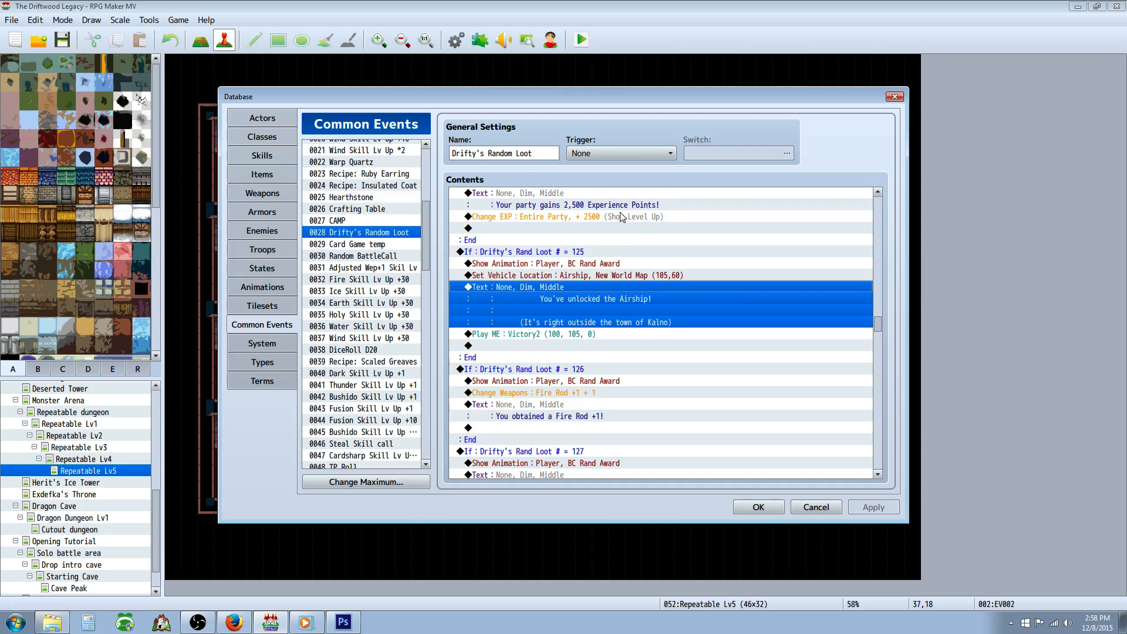
# Examine the experience reward message texts in the loot number 124 and 123 branches.
pyautogui.scroll(1, 622, 217)
pyautogui.click(604, 230)
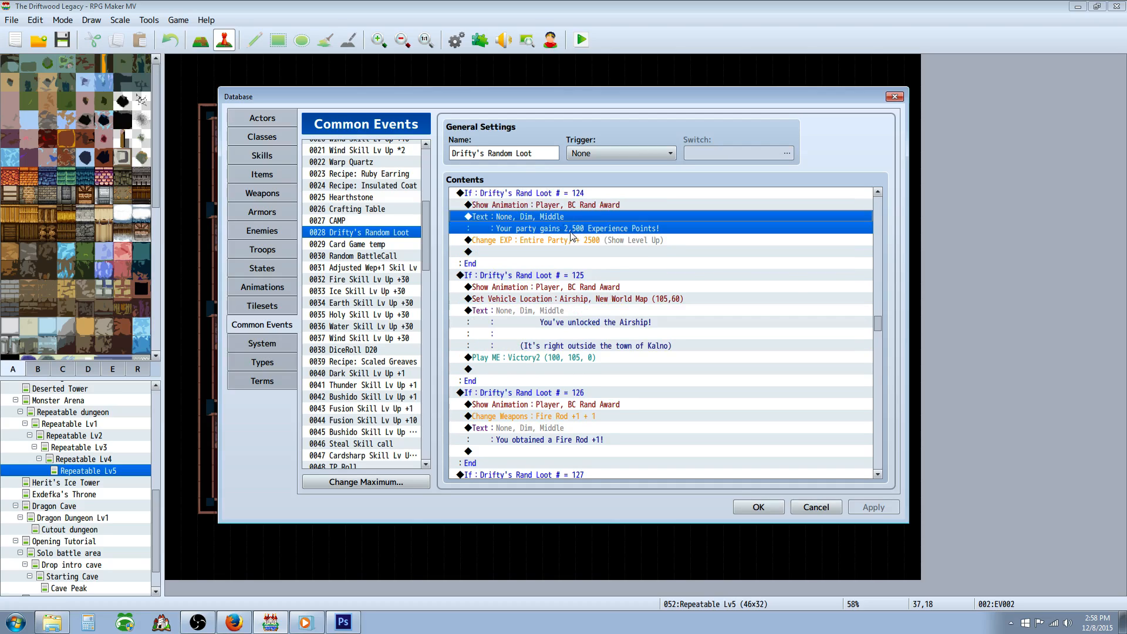
pyautogui.scroll(2, 572, 235)
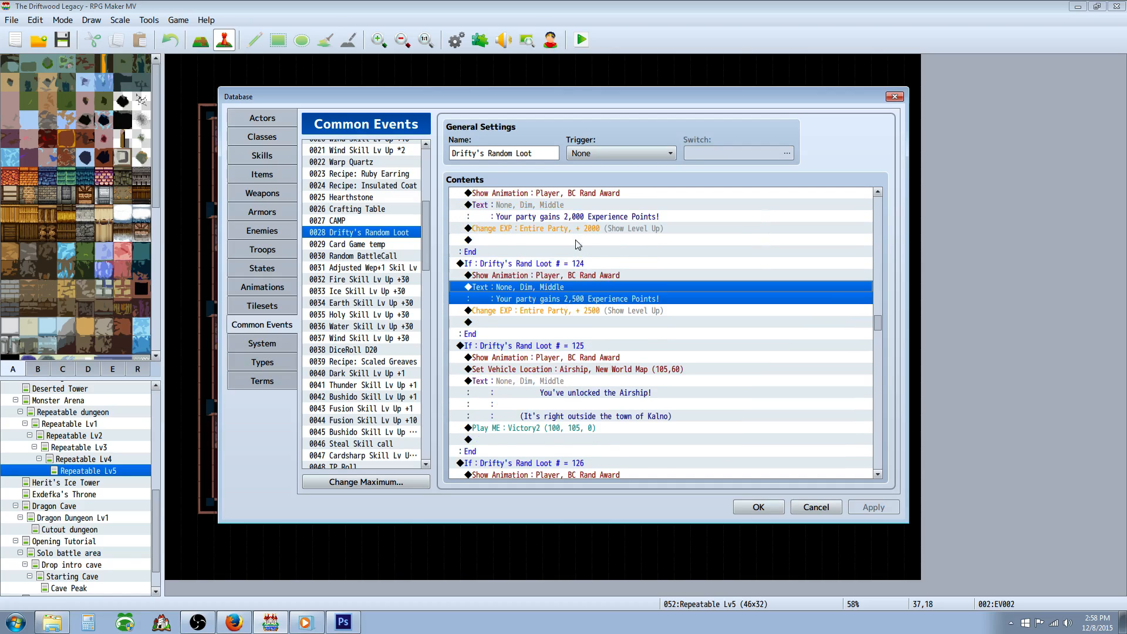
pyautogui.click(585, 207)
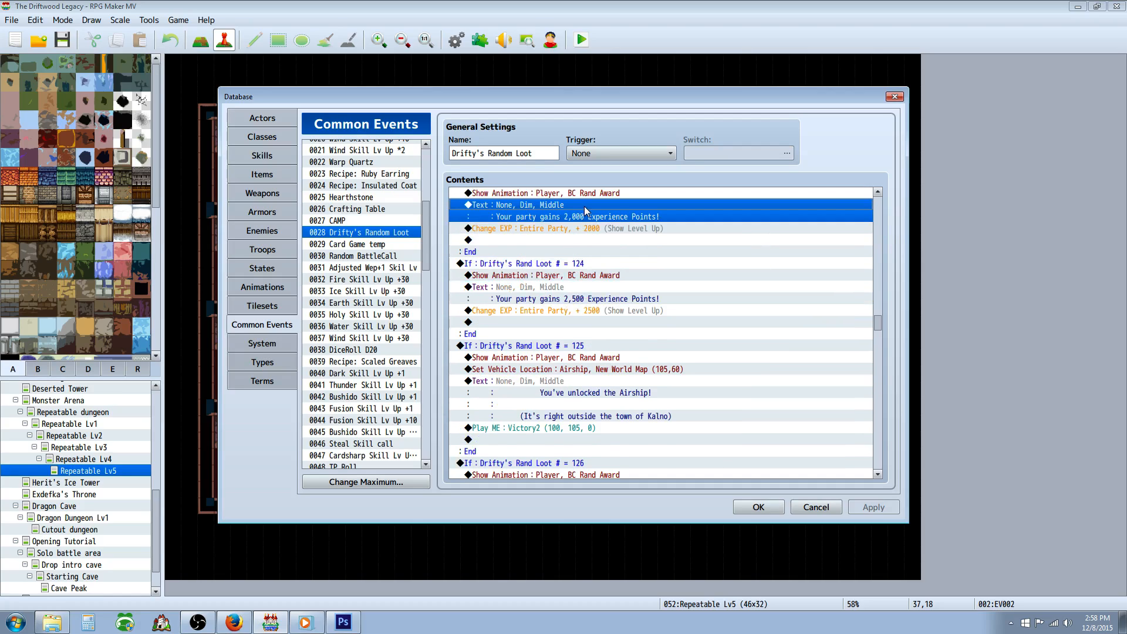
# Try an \ii[ ] item code in a new Show Text command in the 2,000 experience branch, and discard it.
pyautogui.rightClick(508, 241)
pyautogui.click(531, 253)
pyautogui.click(526, 154)
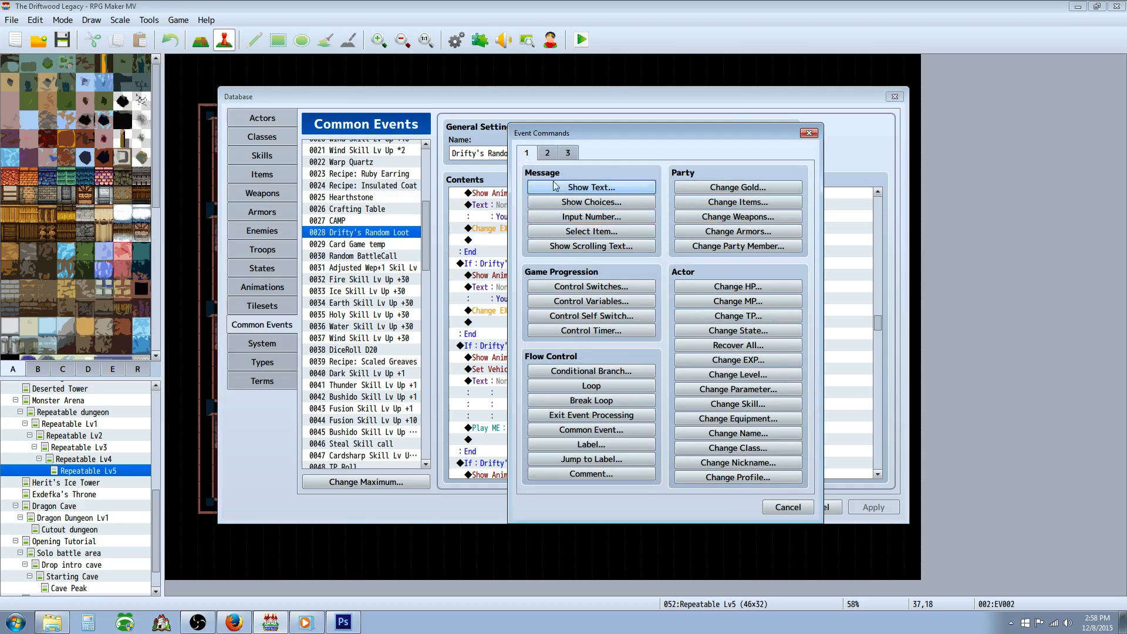
pyautogui.click(592, 187)
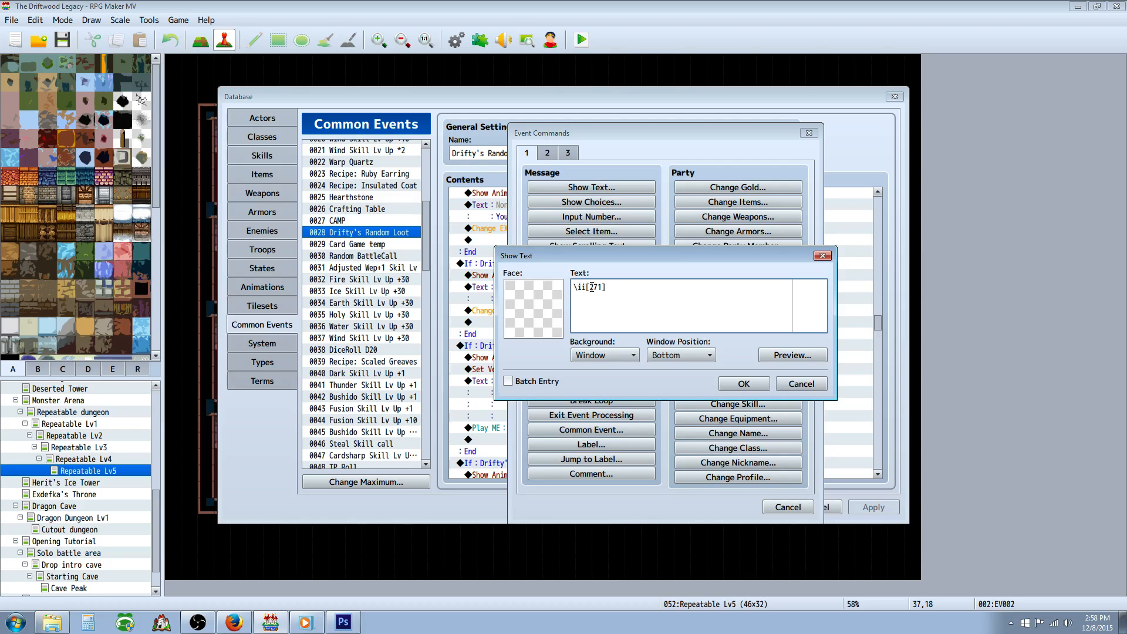
pyautogui.moveTo(609, 286); pyautogui.dragTo(565, 294)
pyautogui.hotkey('ctrl', 'x')
pyautogui.click(784, 383)
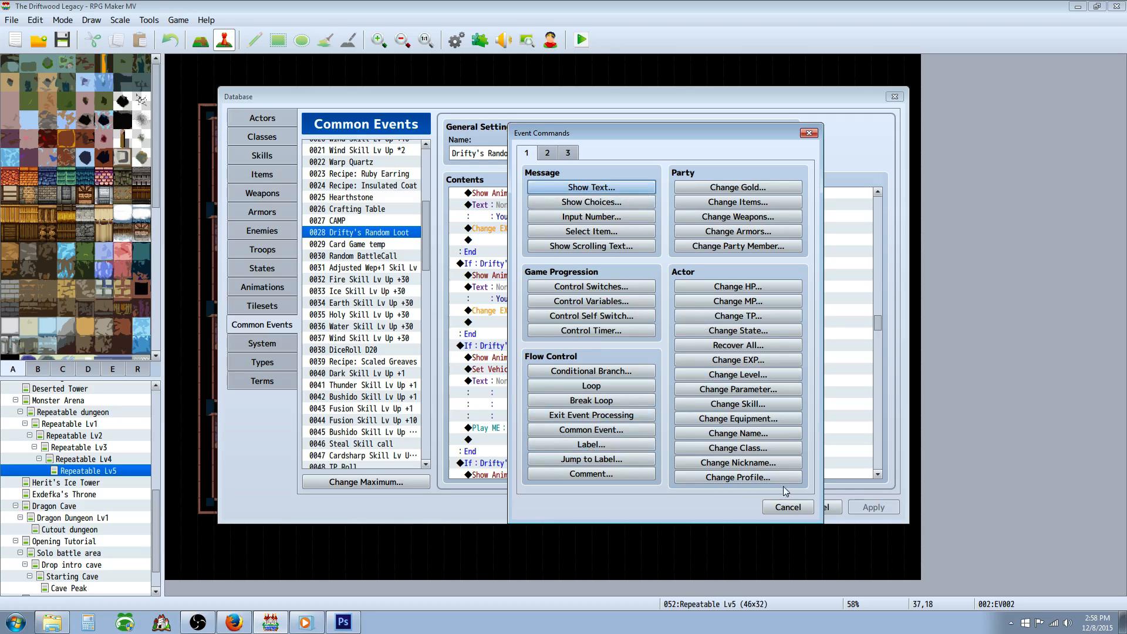
pyautogui.click(785, 509)
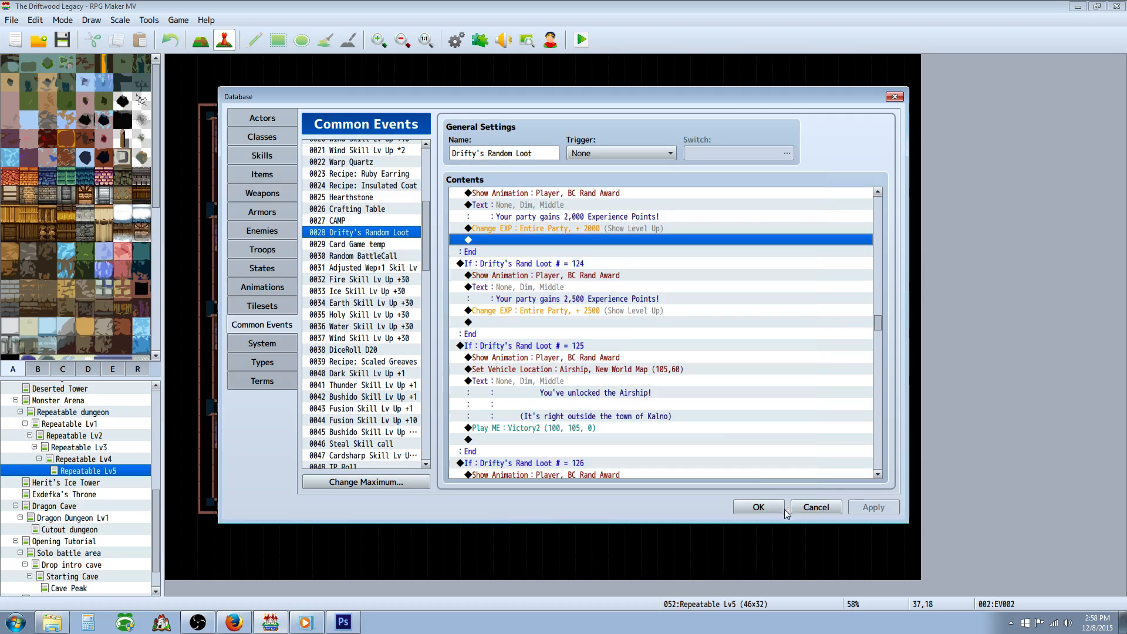
# Examine the reward branches from loot number 124 to 127, including the Fire Rod +1 and Broken Dagger rewards.
pyautogui.click(586, 216)
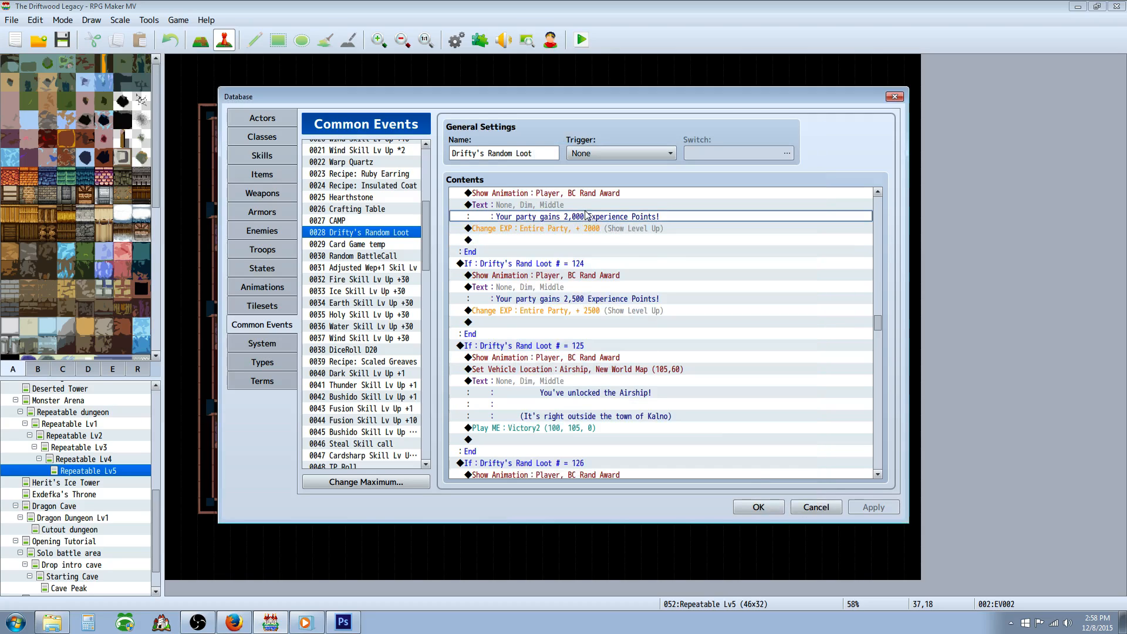
pyautogui.click(569, 293)
pyautogui.scroll(-6, 570, 311)
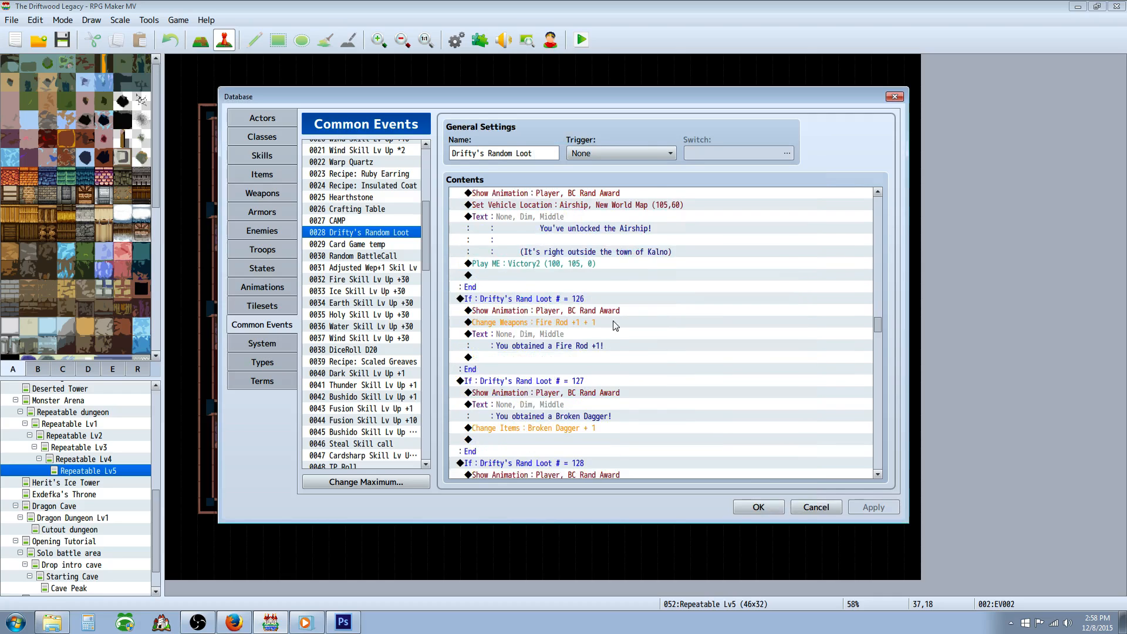
pyautogui.click(589, 266)
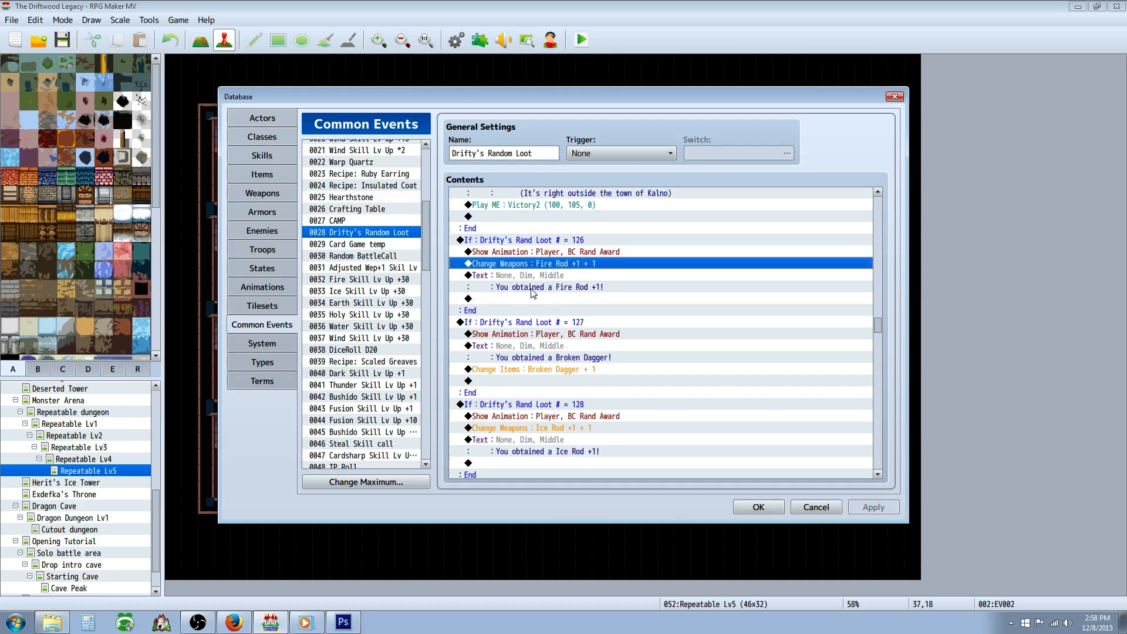
pyautogui.click(556, 301)
pyautogui.scroll(-2, 557, 301)
# Examine the lockpick and Weather Controller rewards in the final branches, loot numbers 266 to 268.
pyautogui.moveTo(879, 320); pyautogui.dragTo(883, 466)
pyautogui.click(634, 312)
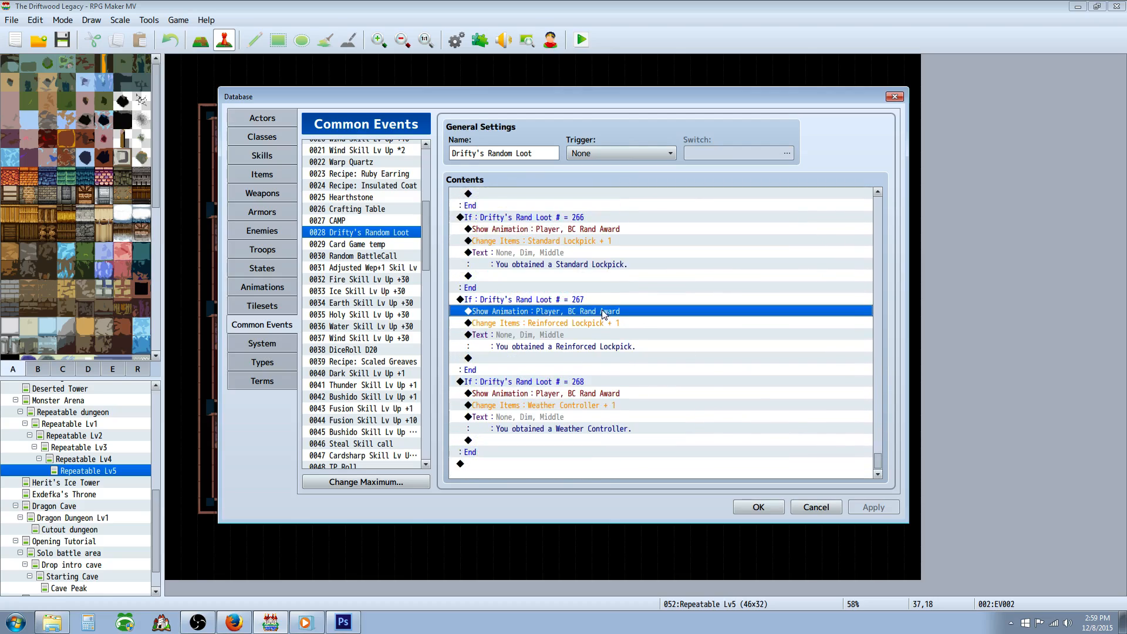
pyautogui.click(558, 340)
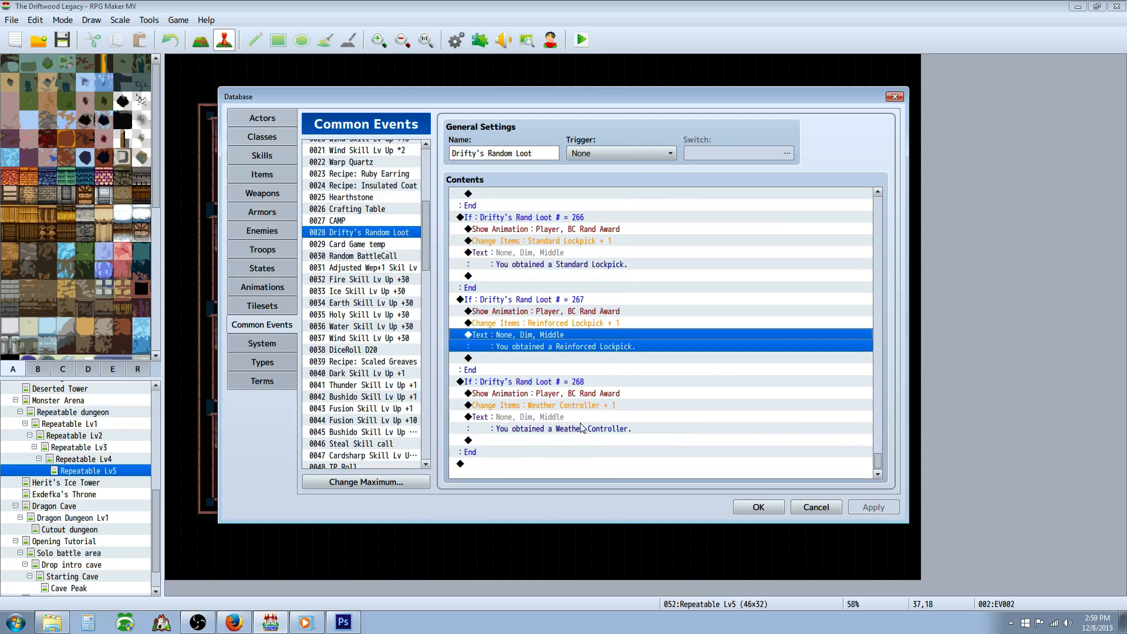
pyautogui.click(574, 407)
pyautogui.click(561, 424)
pyautogui.click(574, 339)
pyautogui.scroll(2, 609, 388)
pyautogui.scroll(-2, 605, 385)
# Try a Control Variables command with a random range of 1 to 563 in the loot number 1 branch, and cancel it.
pyautogui.moveTo(878, 464); pyautogui.dragTo(879, 198)
pyautogui.click(601, 195)
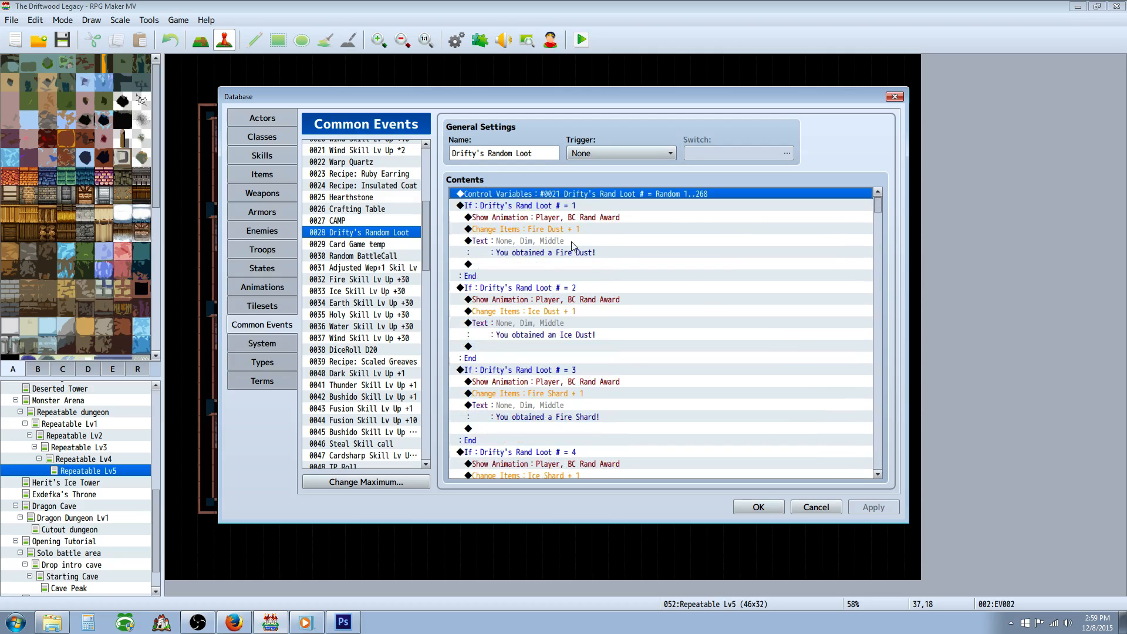
pyautogui.rightClick(517, 265)
pyautogui.click(548, 281)
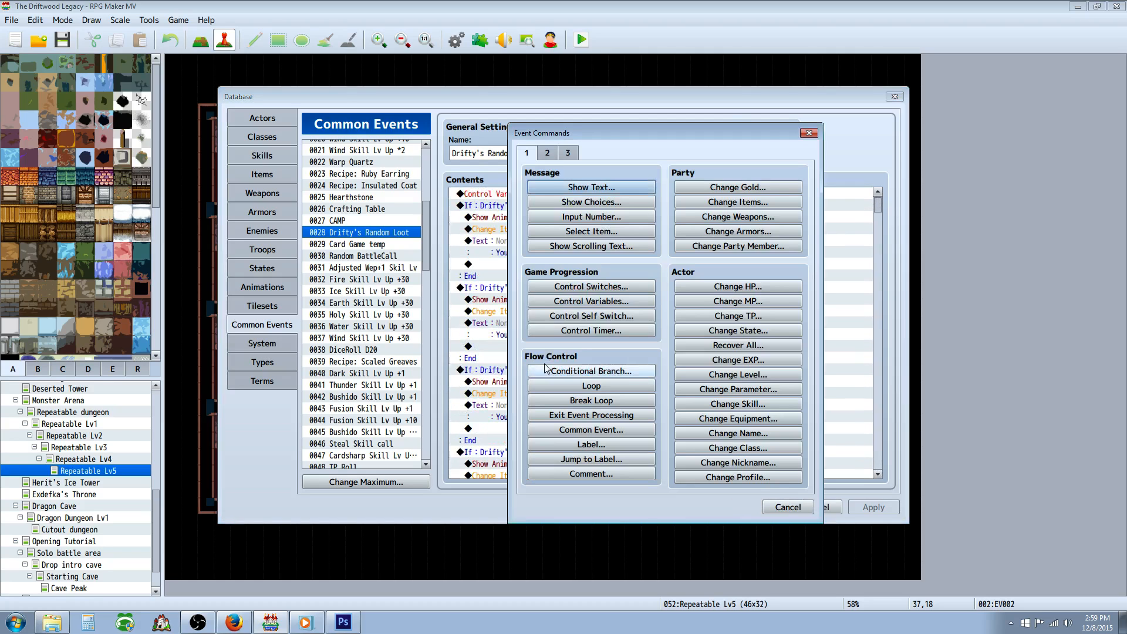
pyautogui.click(592, 300)
pyautogui.click(713, 238)
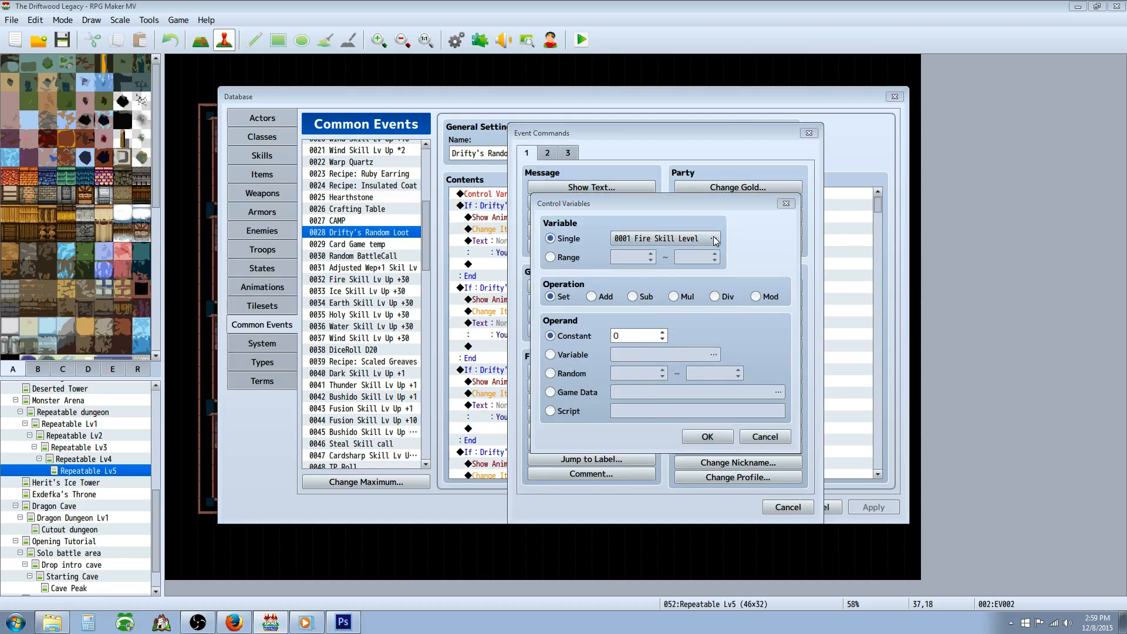
pyautogui.click(719, 473)
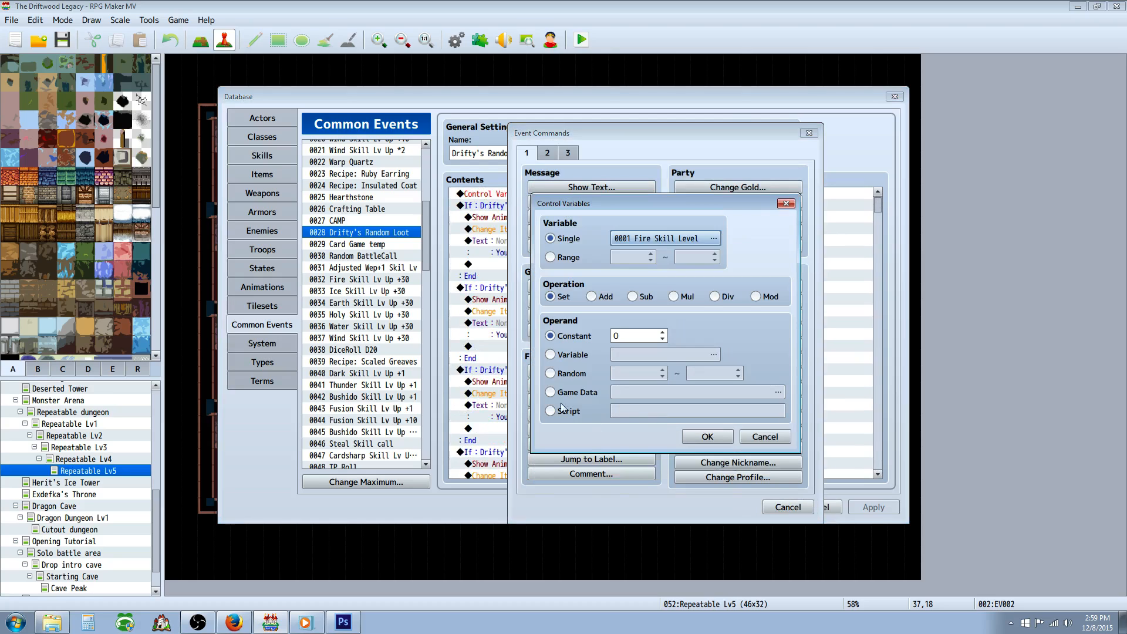
pyautogui.click(570, 374)
pyautogui.click(638, 374)
pyautogui.write('1')
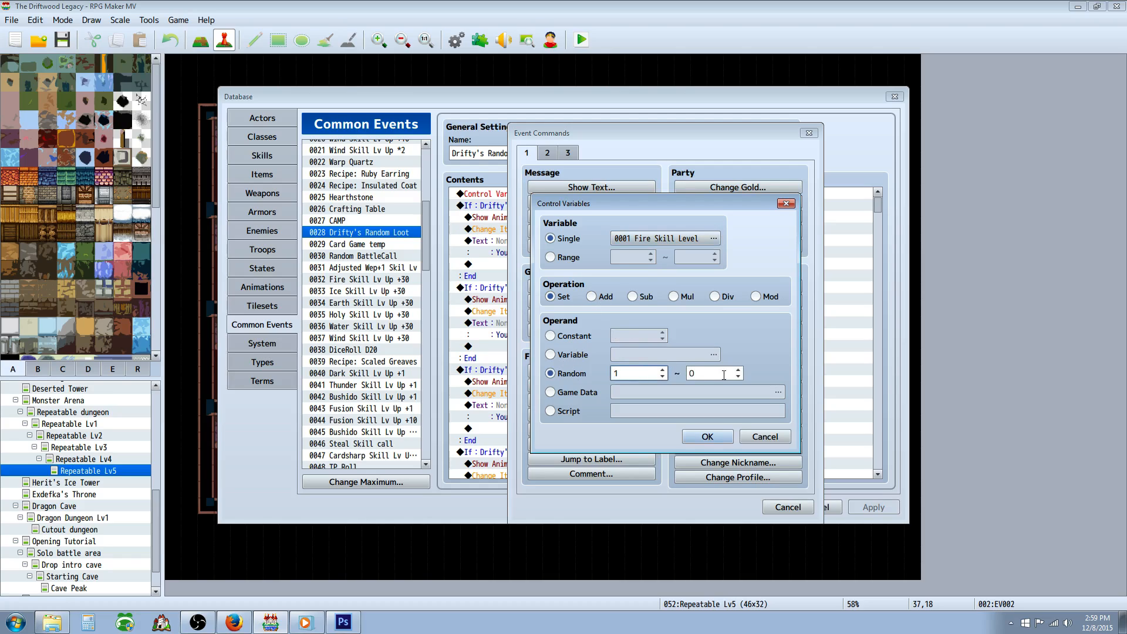
pyautogui.click(711, 373)
pyautogui.write('563')
pyautogui.click(765, 437)
pyautogui.click(788, 506)
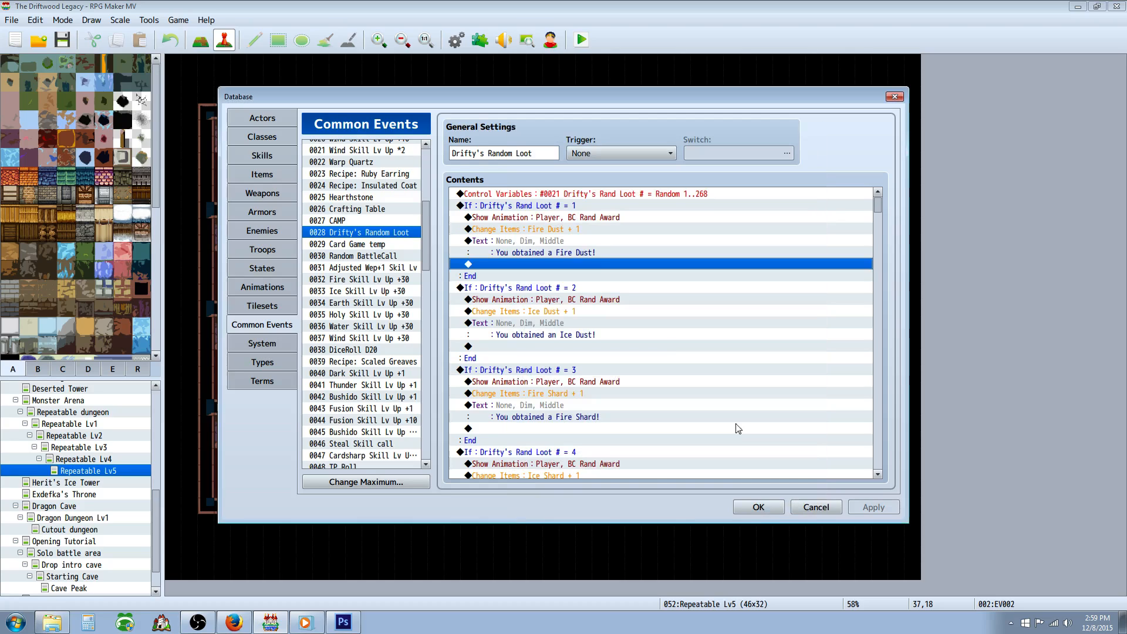
# Insert a conditional branch inside the loot number 2 branch that checks whether variable 0021 Drifty's Rand Loot # equals 1.
pyautogui.click(546, 206)
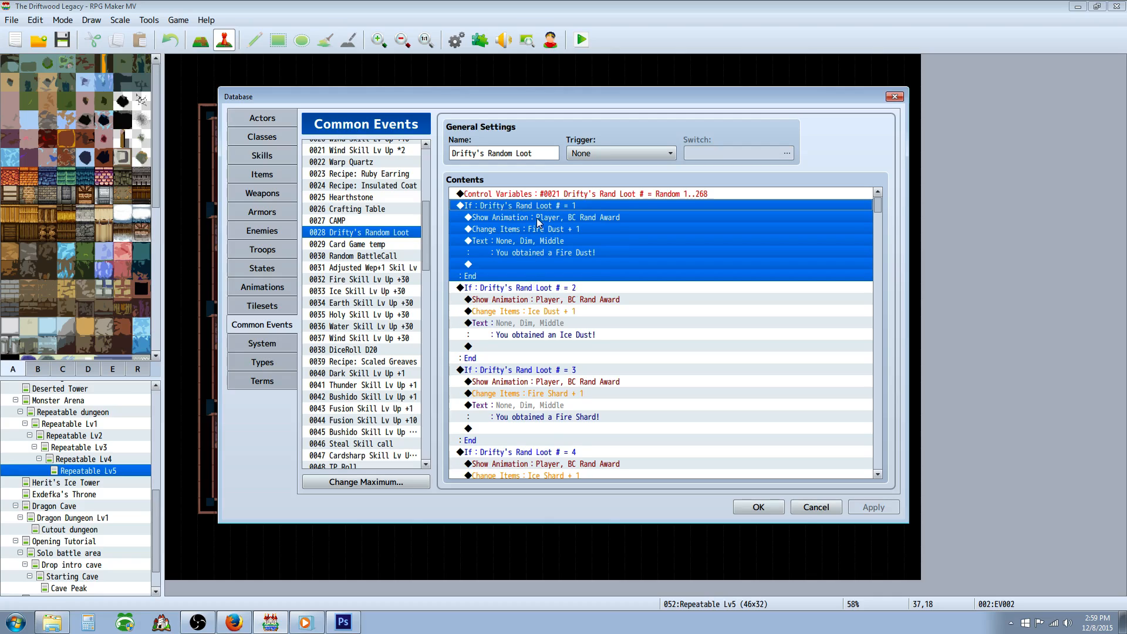
pyautogui.click(496, 349)
pyautogui.rightClick(496, 348)
pyautogui.click(516, 354)
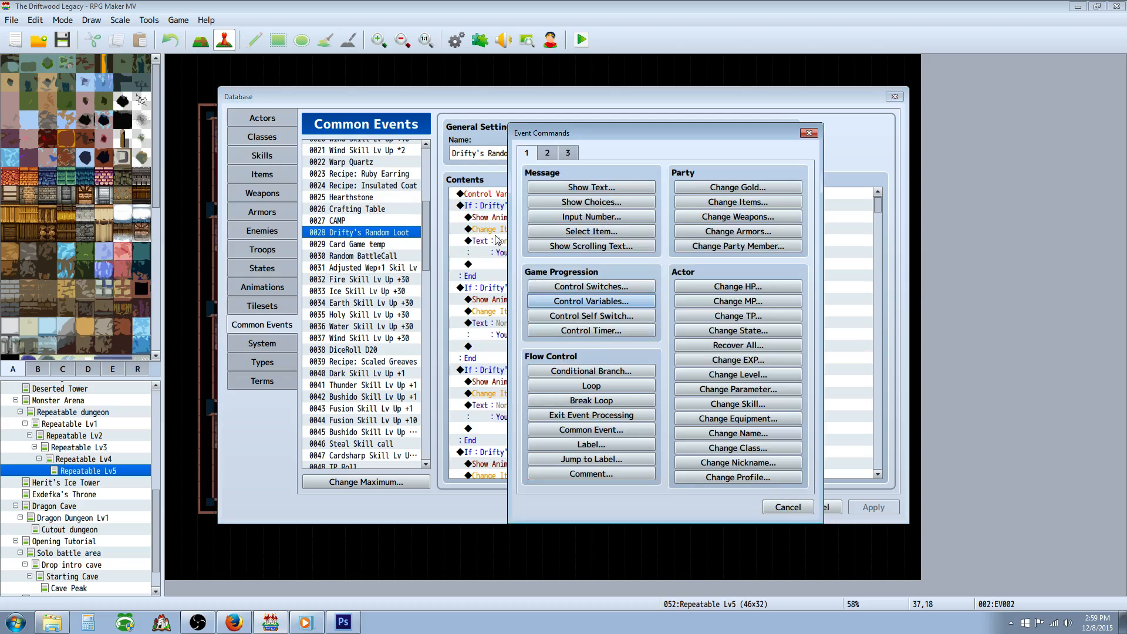
pyautogui.click(588, 372)
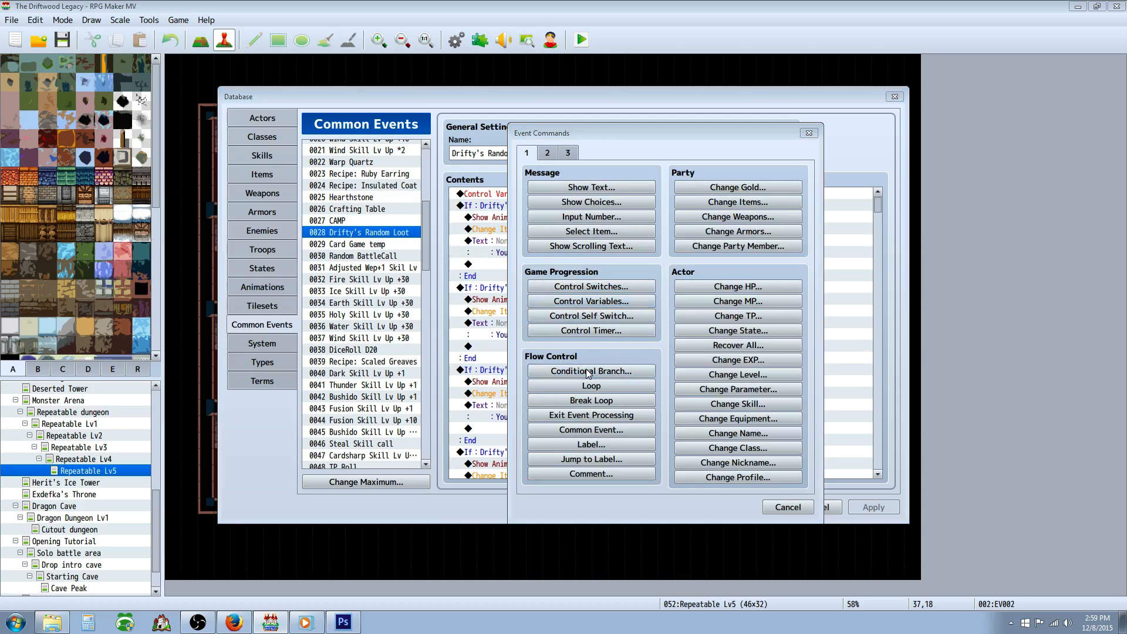
pyautogui.click(549, 273)
pyautogui.click(662, 272)
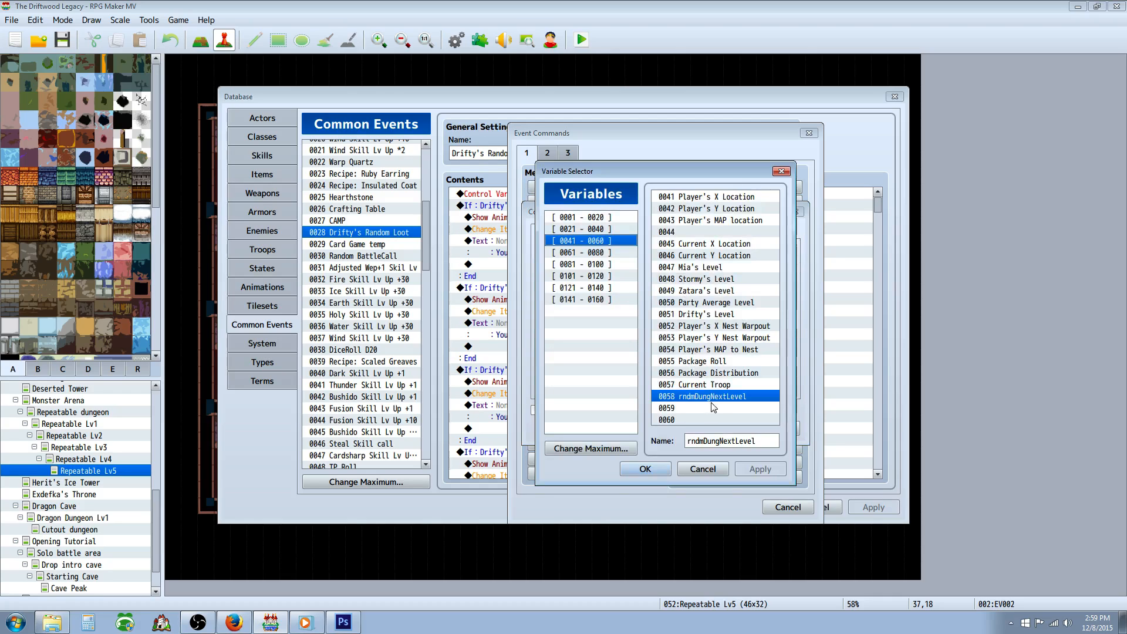
pyautogui.click(589, 229)
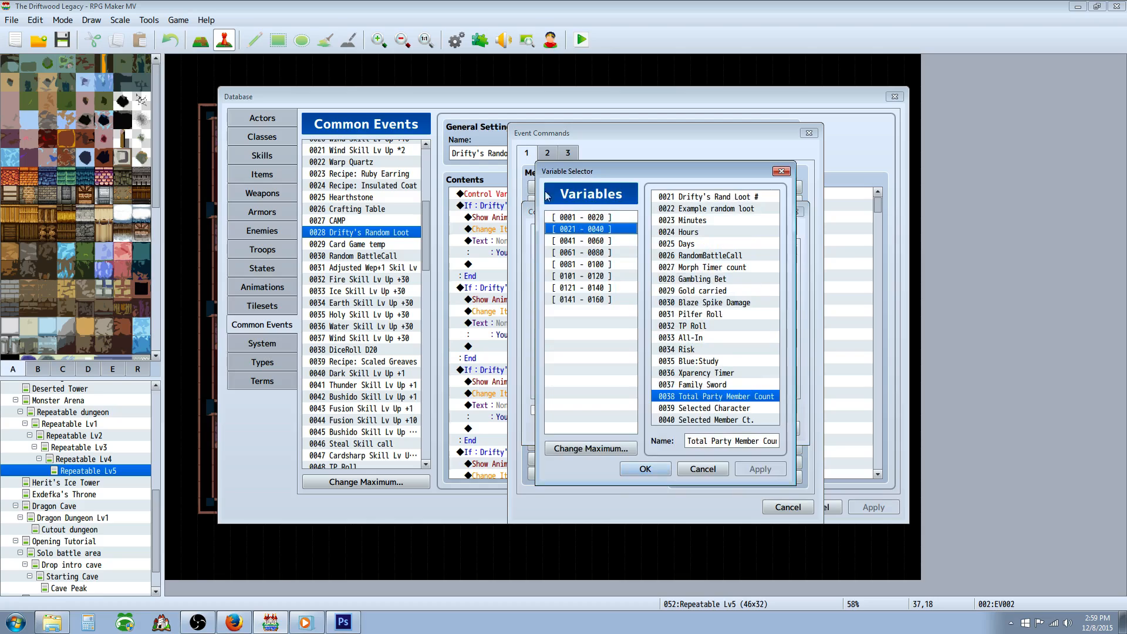
pyautogui.click(714, 198)
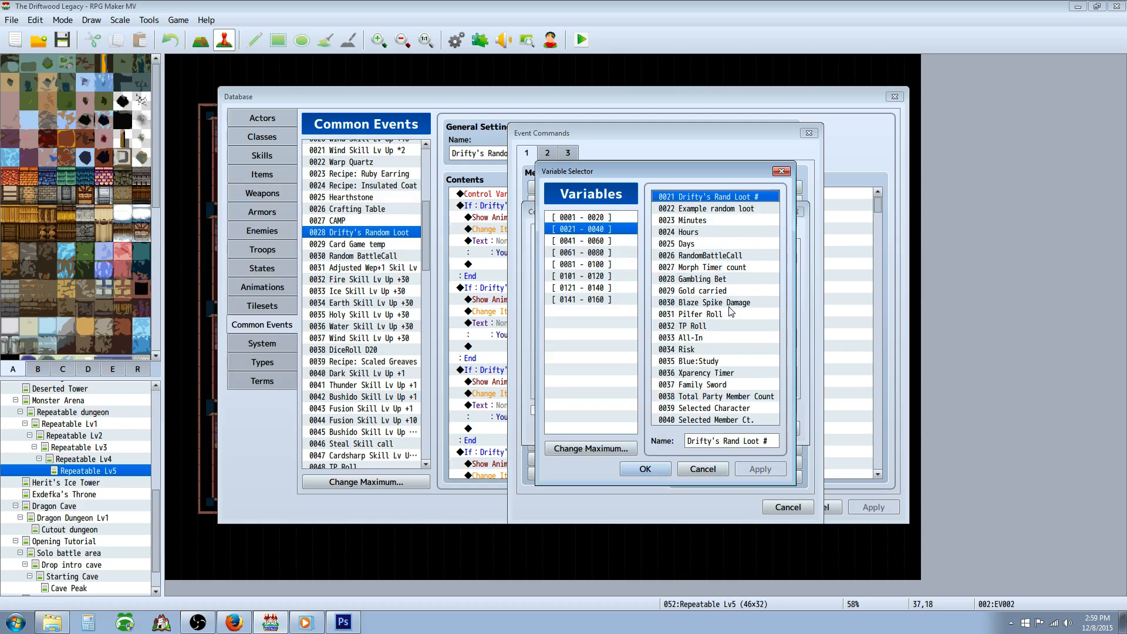
pyautogui.click(645, 468)
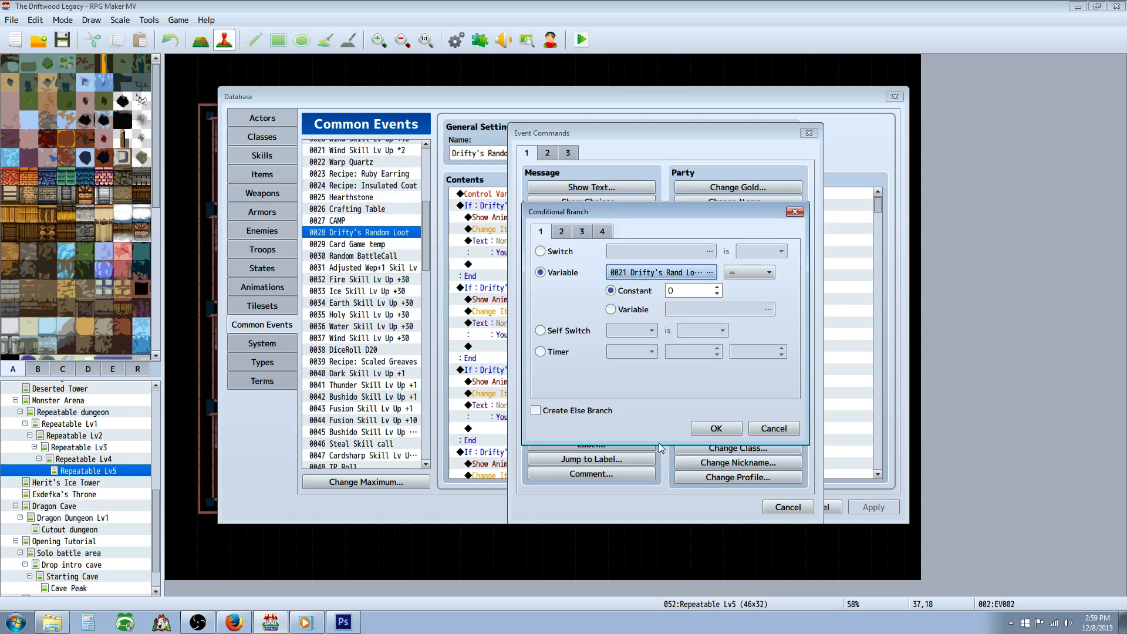
pyautogui.click(689, 290)
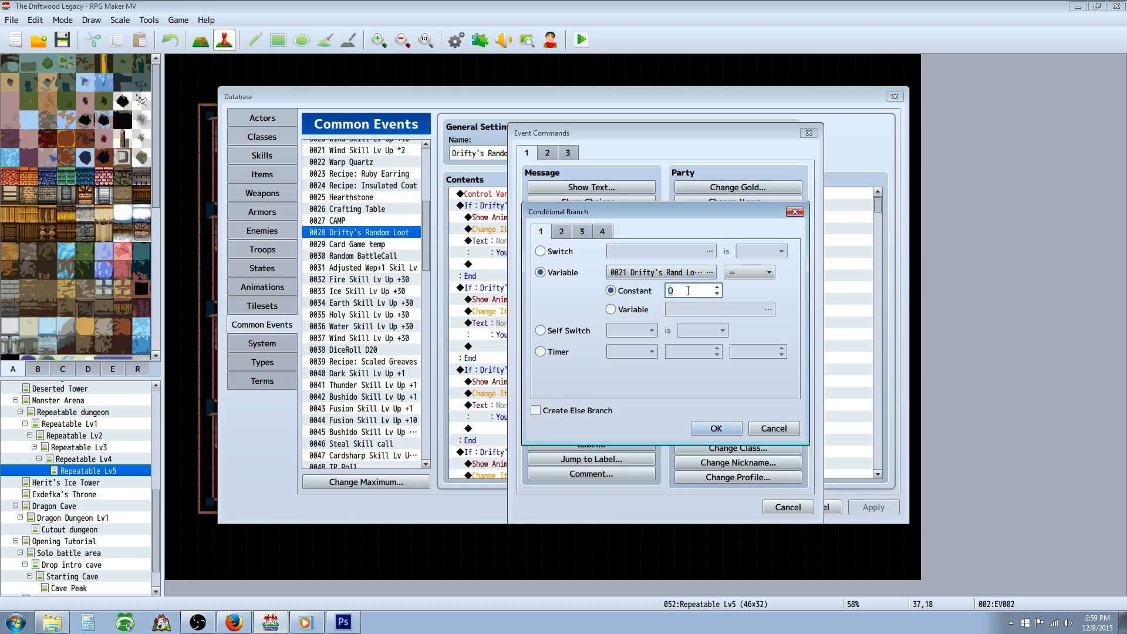
pyautogui.write('1')
pyautogui.click(716, 427)
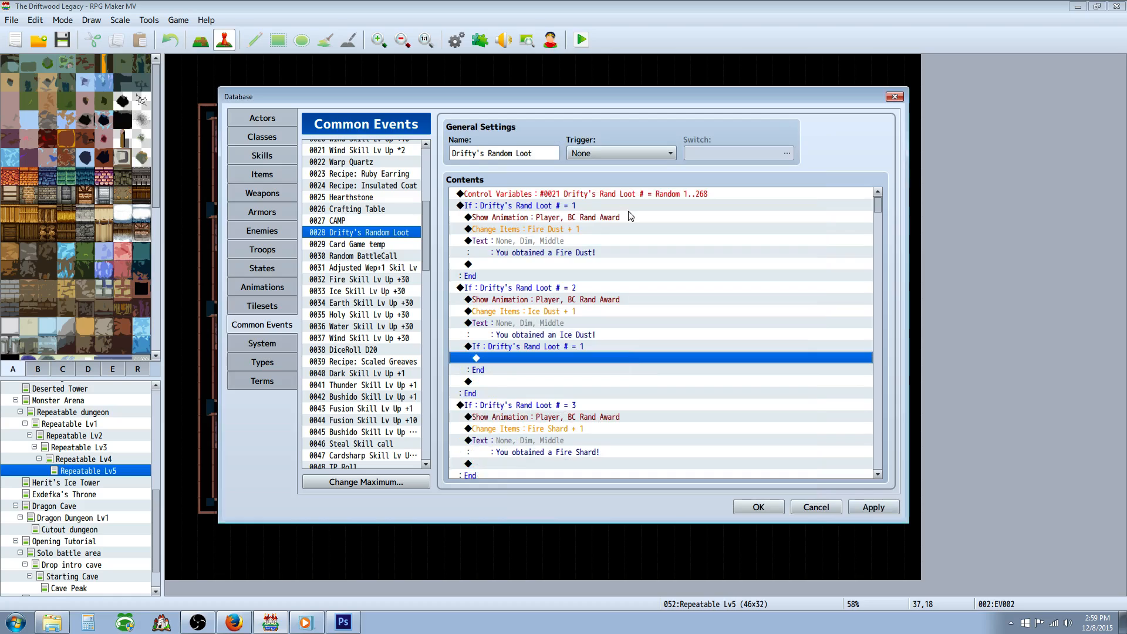
# Compare the nested conditional branch with the loot number 1 branch, and delete the nested one.
pyautogui.click(628, 209)
pyautogui.click(573, 344)
pyautogui.click(558, 365)
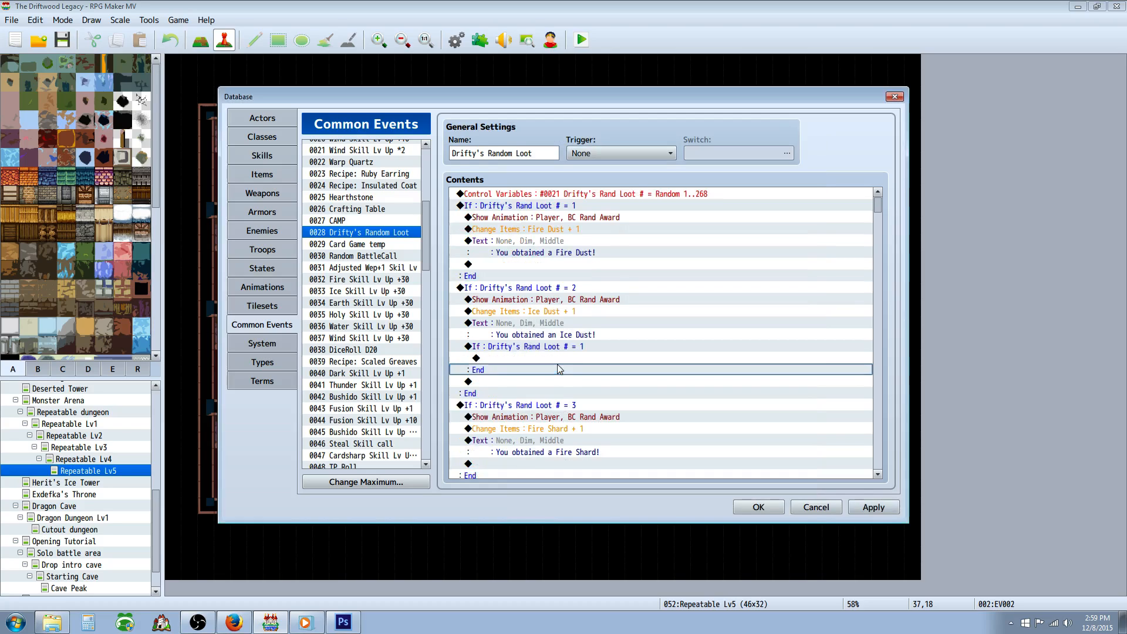
pyautogui.click(535, 221)
pyautogui.click(553, 229)
pyautogui.click(543, 245)
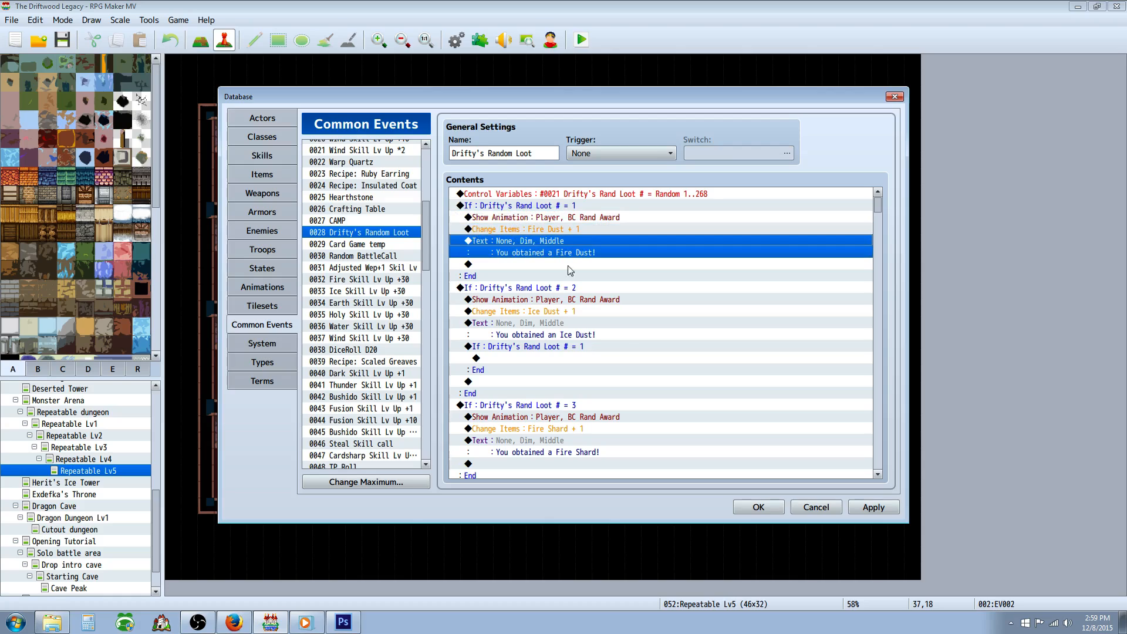
pyautogui.click(523, 351)
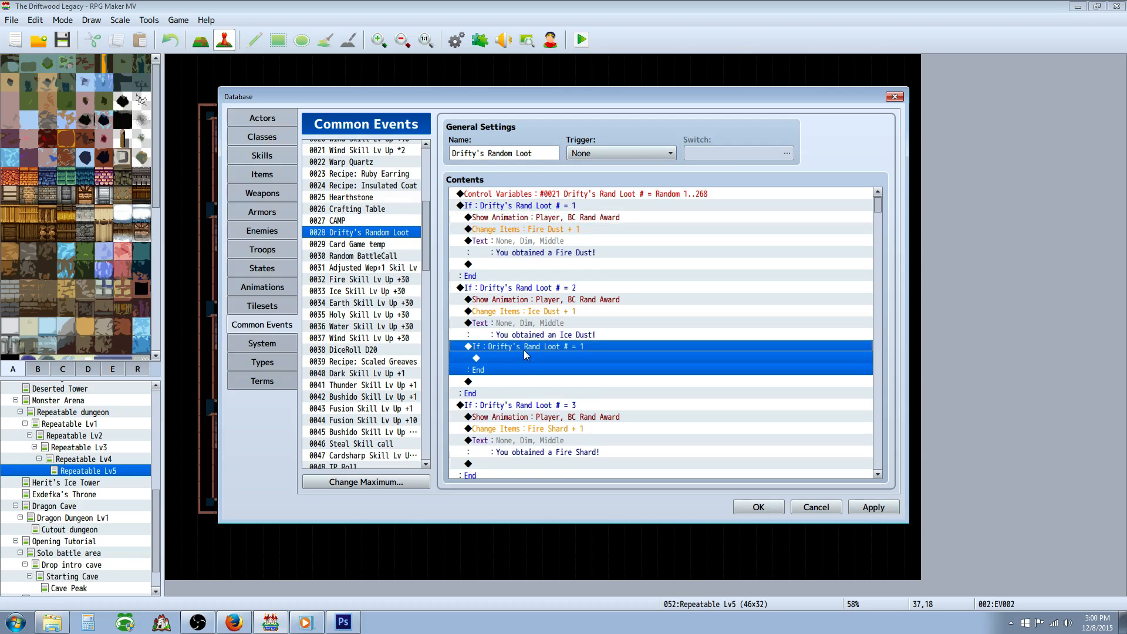
pyautogui.press('Delete')
# Examine the animation, item and message commands of the first two loot branches and the condition settings of loot number 2.
pyautogui.click(550, 217)
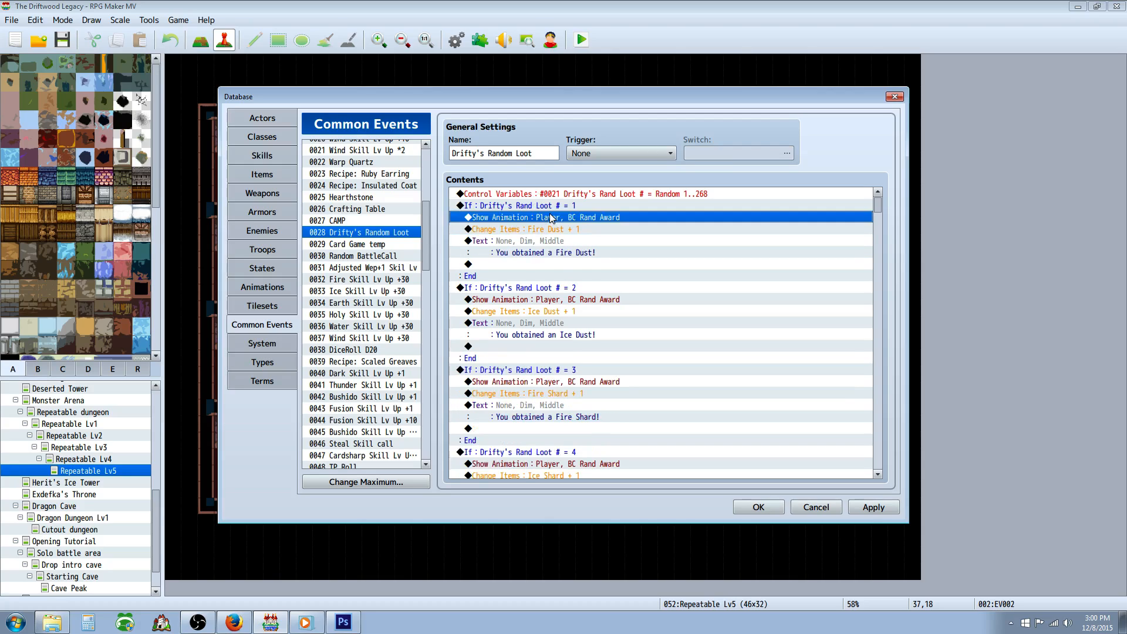
pyautogui.rightClick(549, 206)
pyautogui.click(578, 260)
pyautogui.click(522, 289)
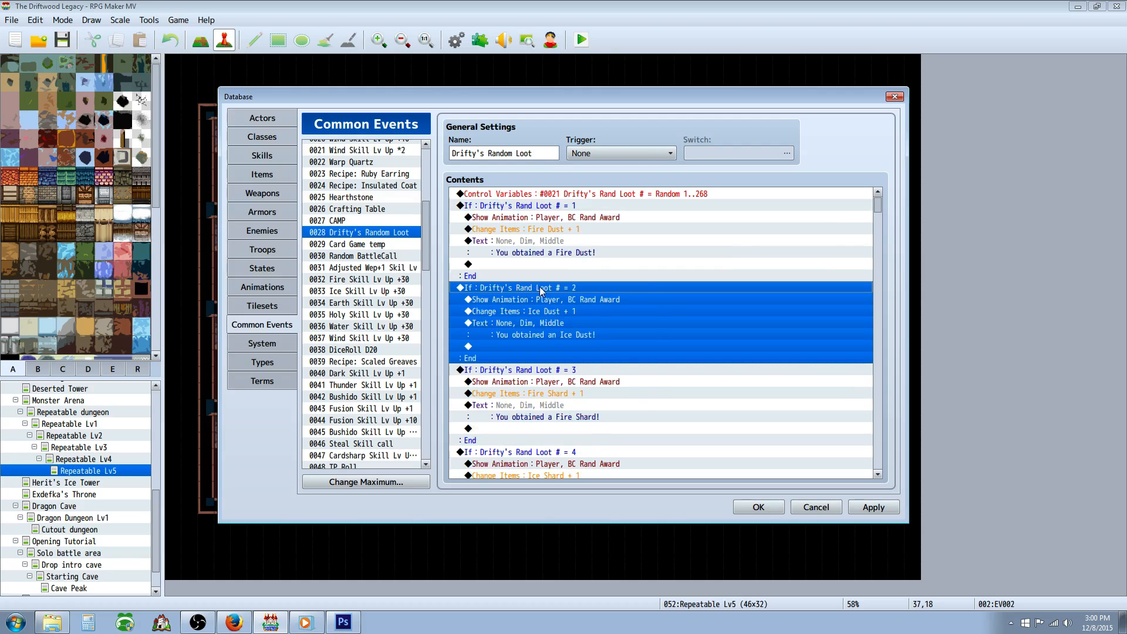
pyautogui.rightClick(540, 289)
pyautogui.click(563, 310)
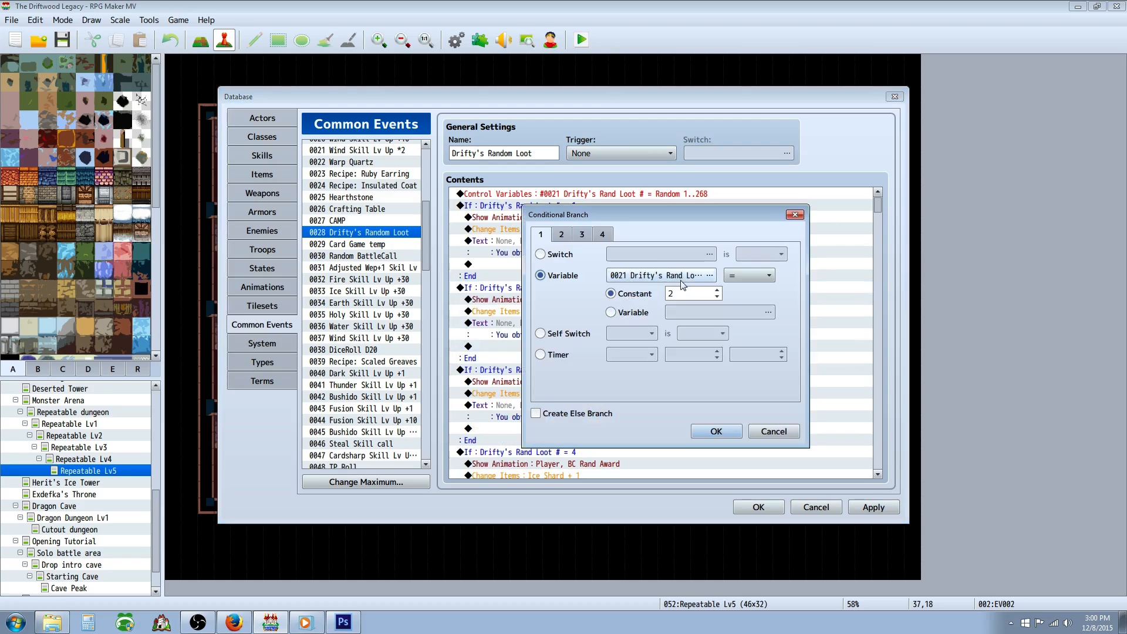
pyautogui.click(774, 431)
pyautogui.click(549, 311)
pyautogui.click(545, 329)
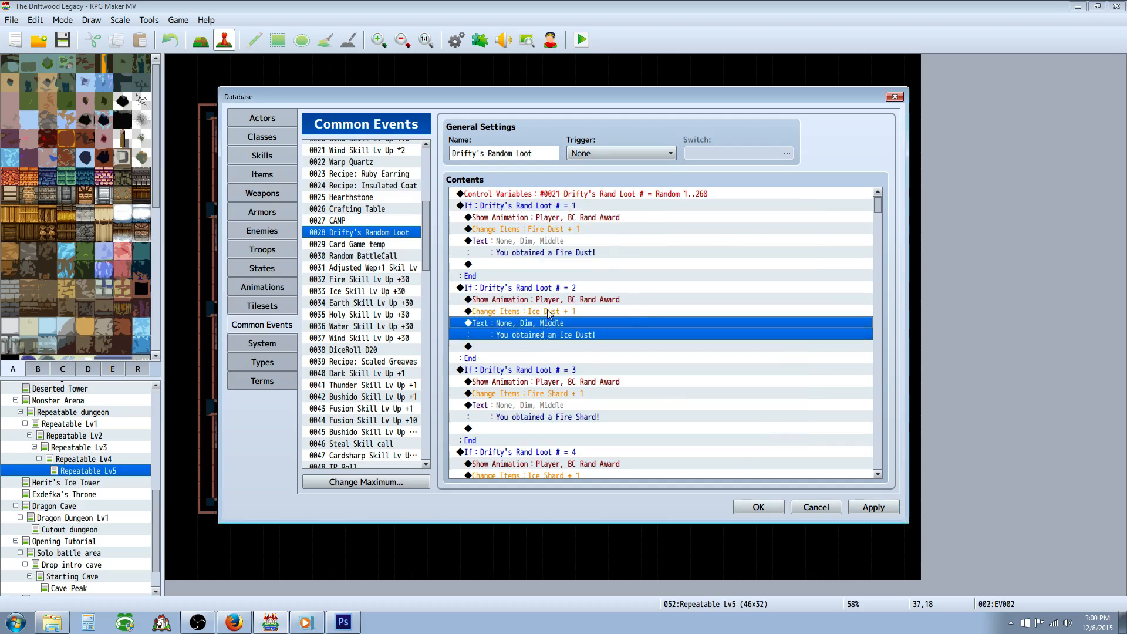
# Look through the remaining reward branches from loot number 3 down to the final one, loot number 268.
pyautogui.scroll(-2, 540, 315)
pyautogui.click(533, 312)
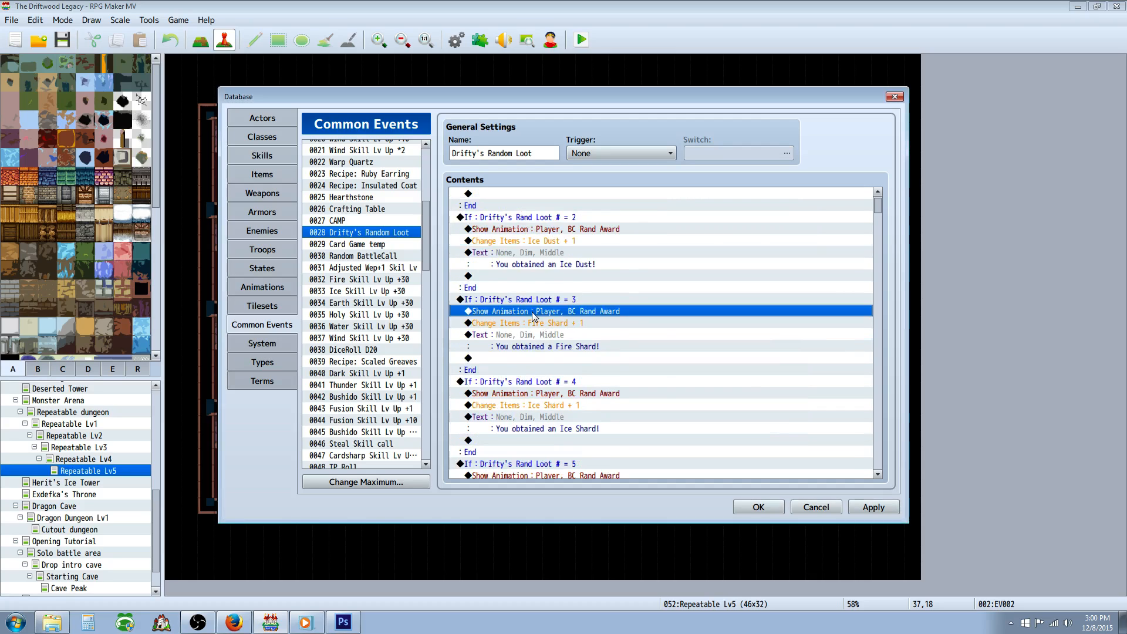
pyautogui.scroll(-10, 533, 315)
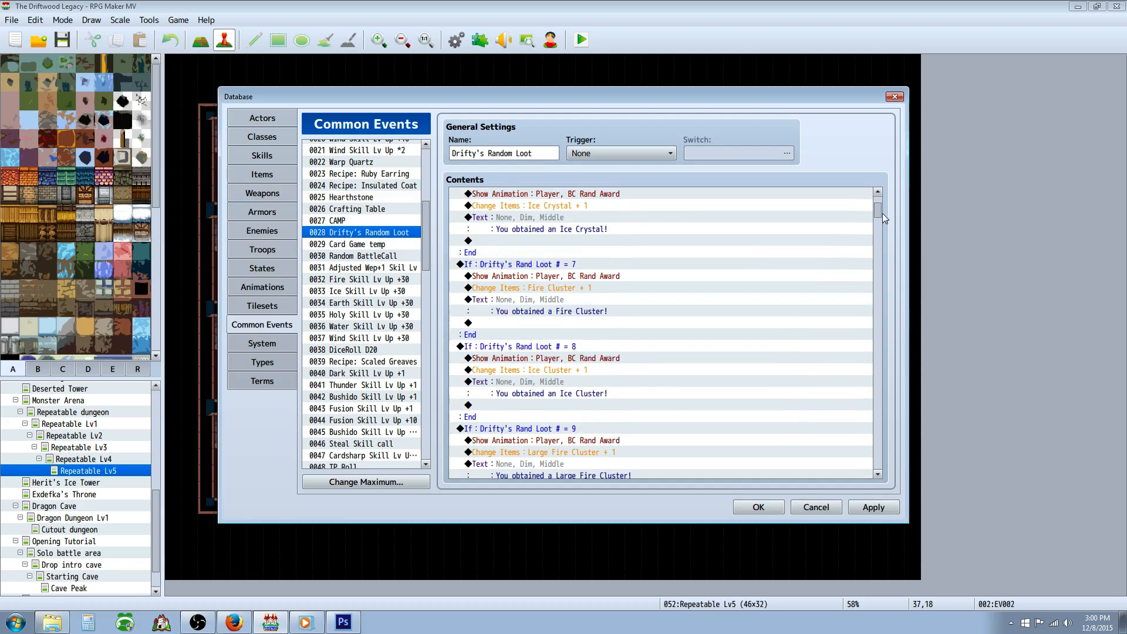
pyautogui.moveTo(883, 213); pyautogui.dragTo(891, 470)
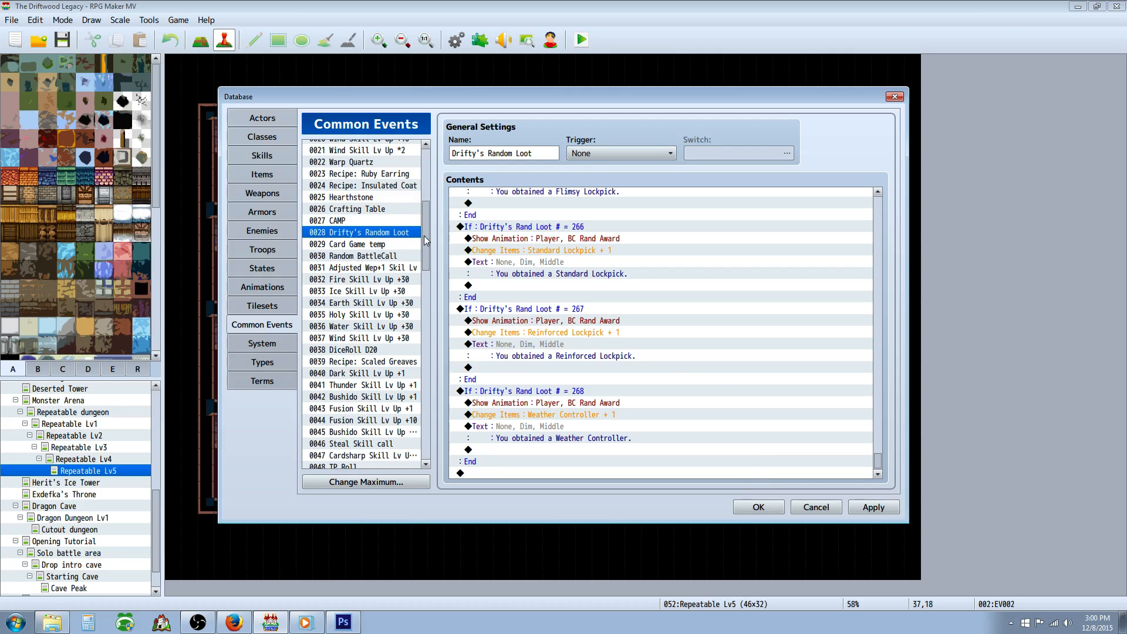
# Examine the variable reset and loop at the start of the Package common event, and close the database.
pyautogui.moveTo(424, 235); pyautogui.dragTo(418, 428)
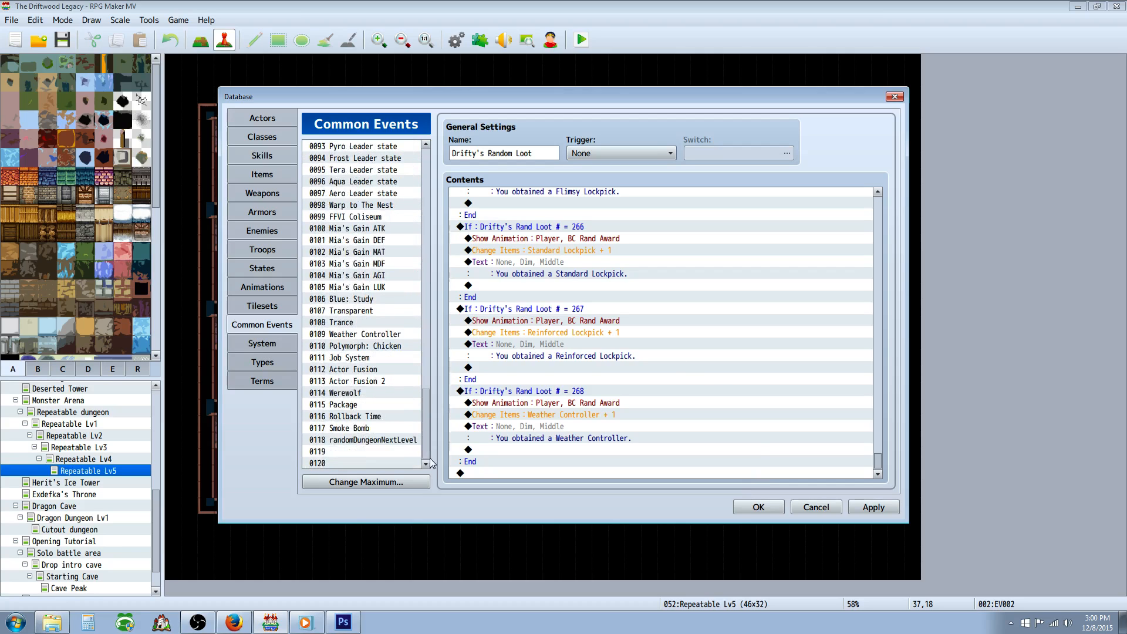
pyautogui.click(363, 405)
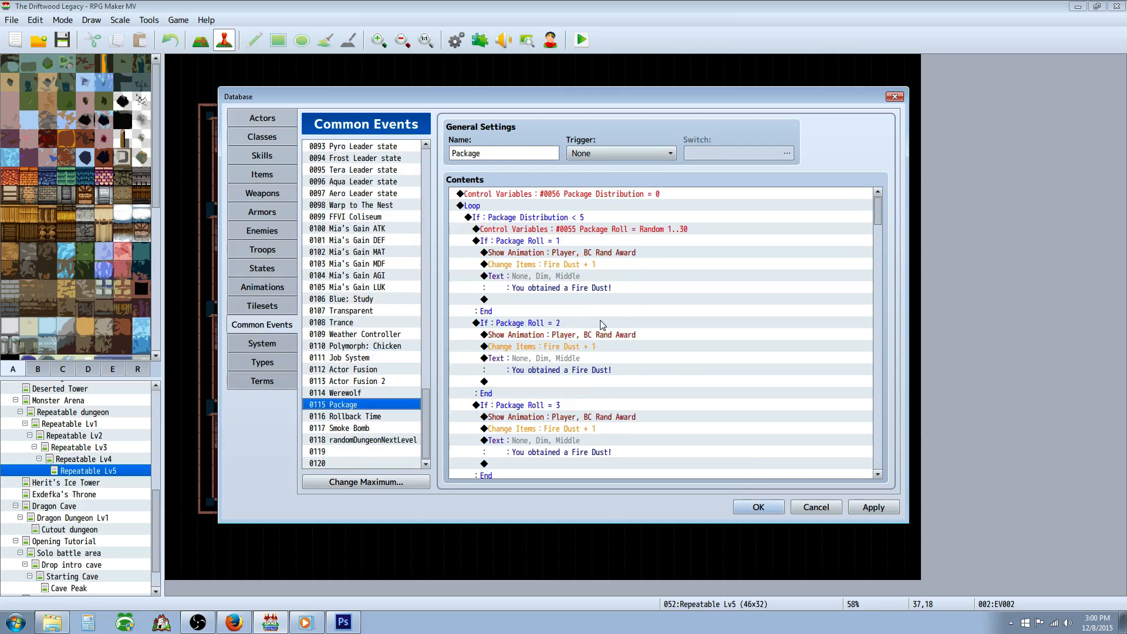
pyautogui.click(556, 206)
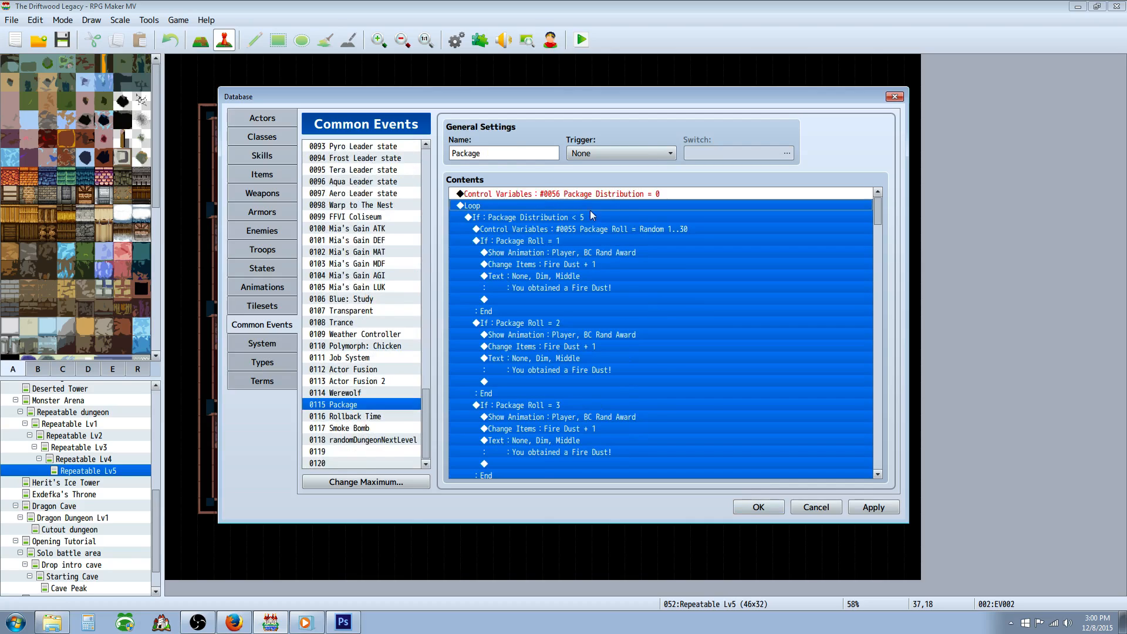
pyautogui.click(564, 256)
pyautogui.click(521, 197)
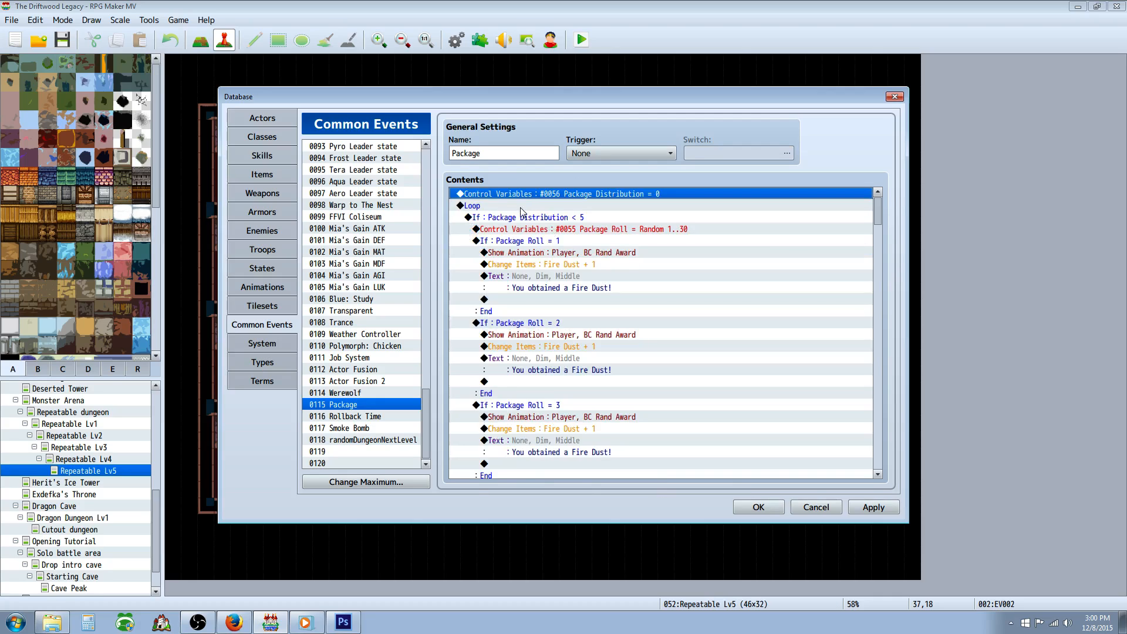
pyautogui.click(521, 209)
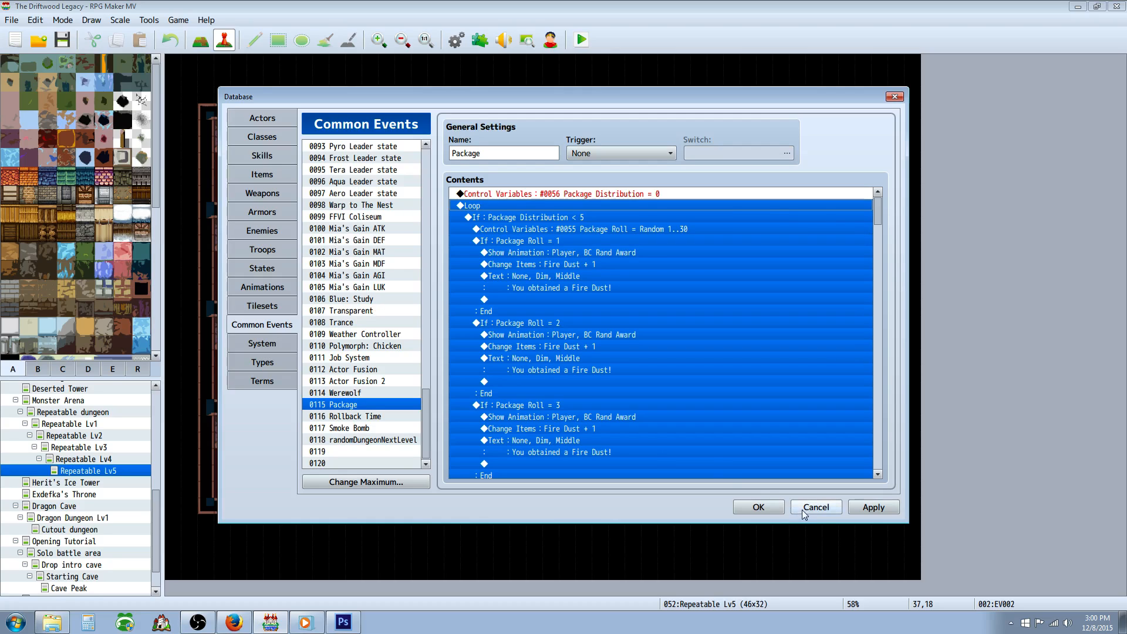
pyautogui.click(759, 507)
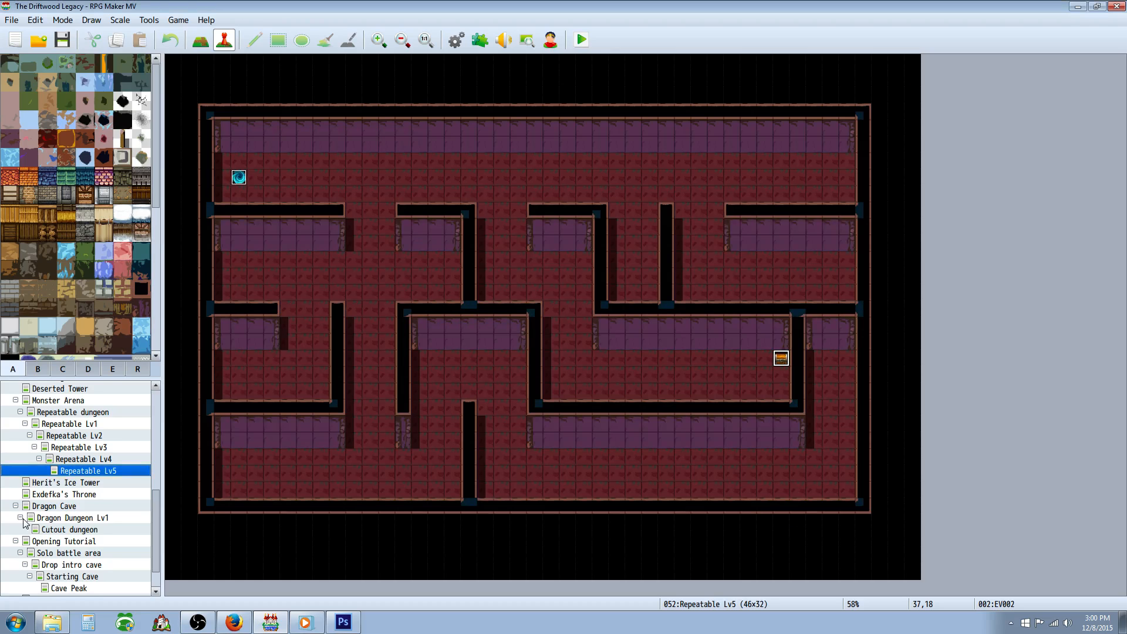
# Look through the cave maps under Opening Tutorial and open the Dragon Dungeon Lv1 map at its chests.
pyautogui.scroll(-1, 156, 540)
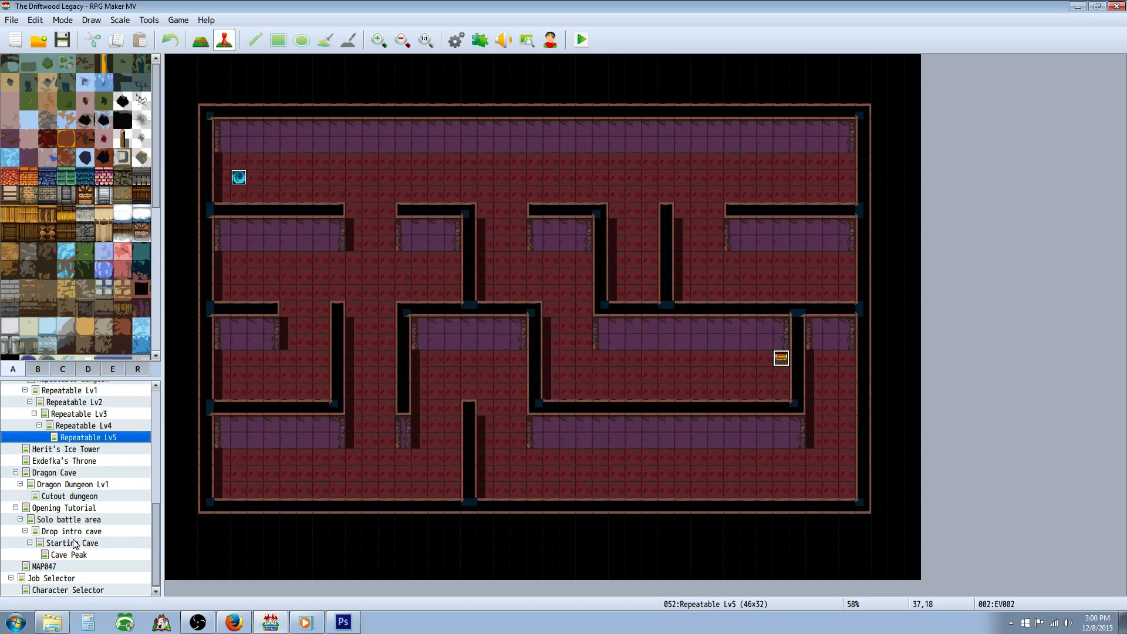
pyautogui.click(74, 544)
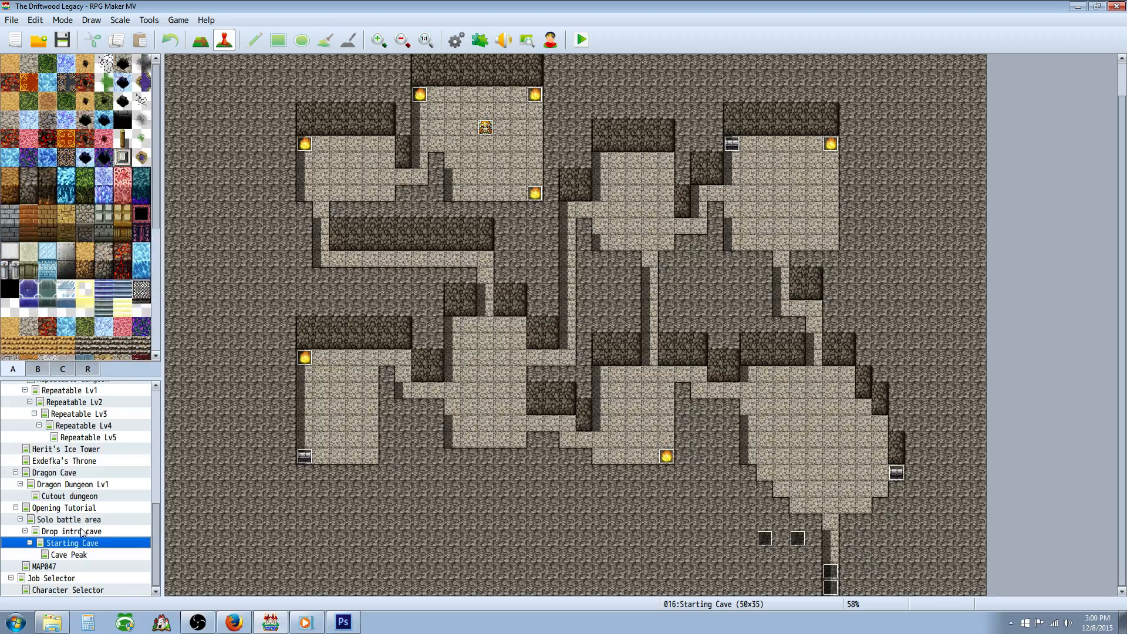
pyautogui.click(82, 532)
pyautogui.click(82, 520)
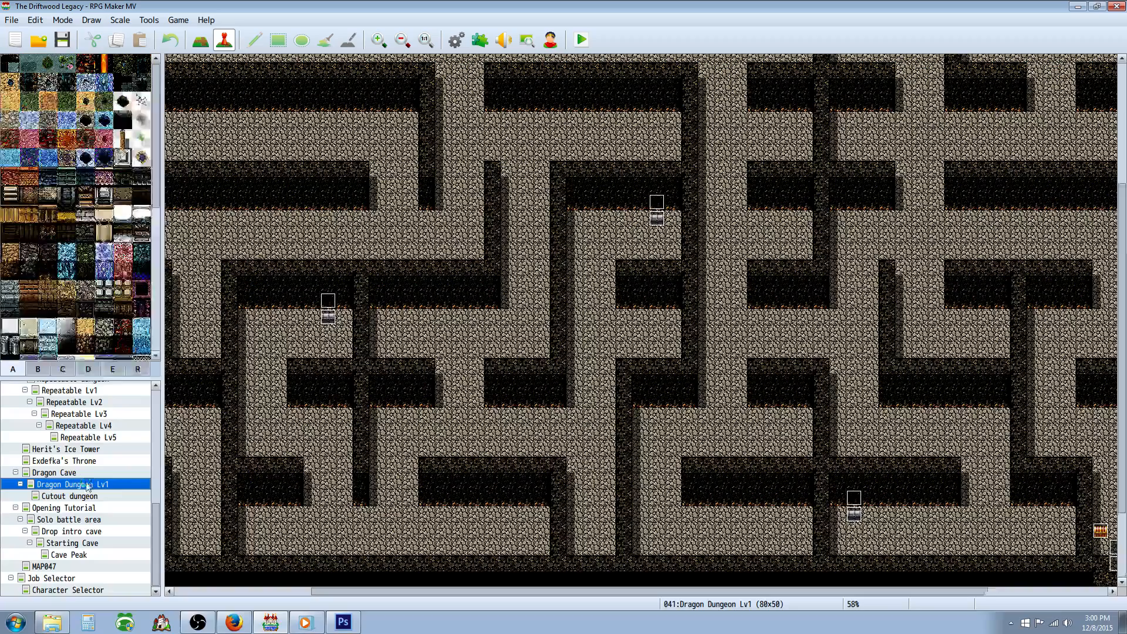
pyautogui.click(87, 485)
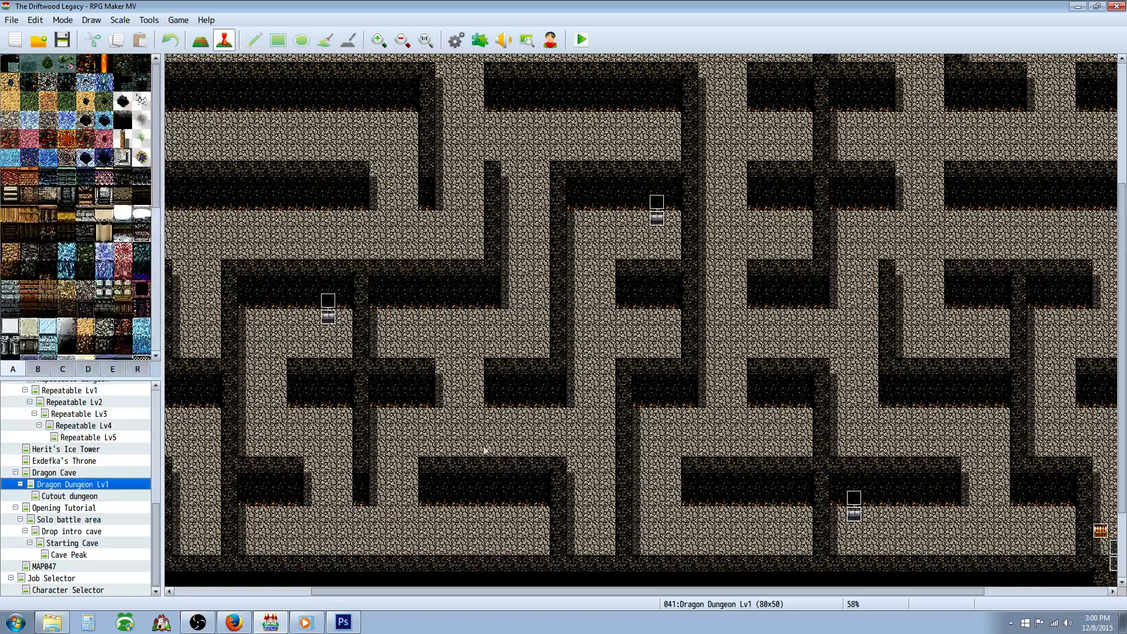
pyautogui.scroll(3, 509, 312)
pyautogui.scroll(-1, 582, 525)
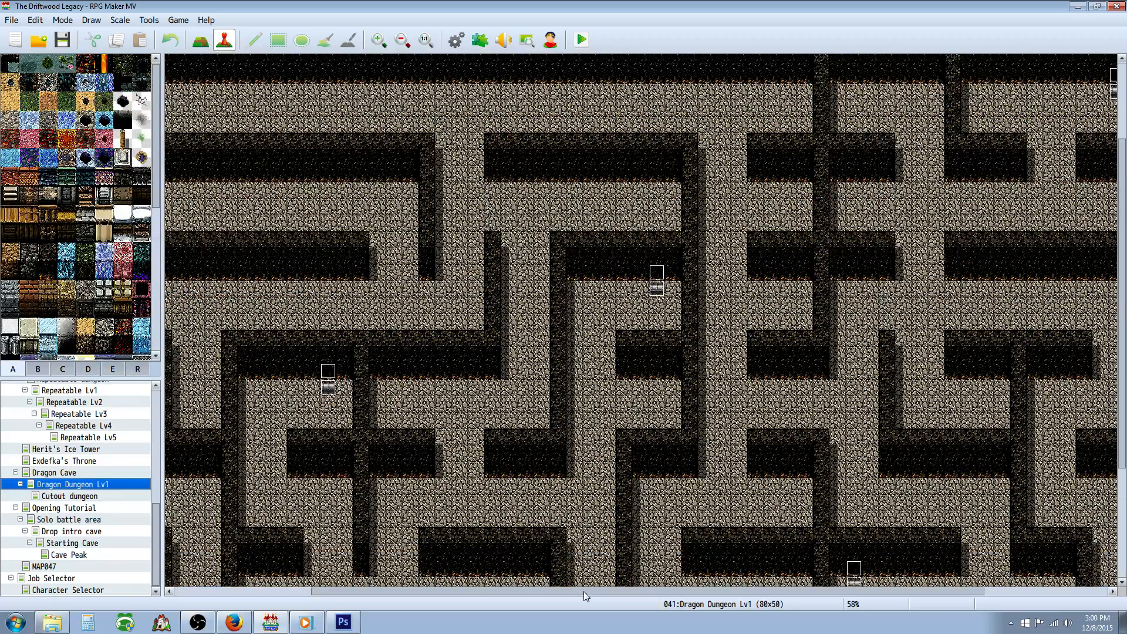
pyautogui.moveTo(583, 592); pyautogui.dragTo(619, 591)
# Examine the random loot call and chest switch command in Dragon Dungeon Lv1's chest event EV006, and close the event.
pyautogui.rightClick(618, 295)
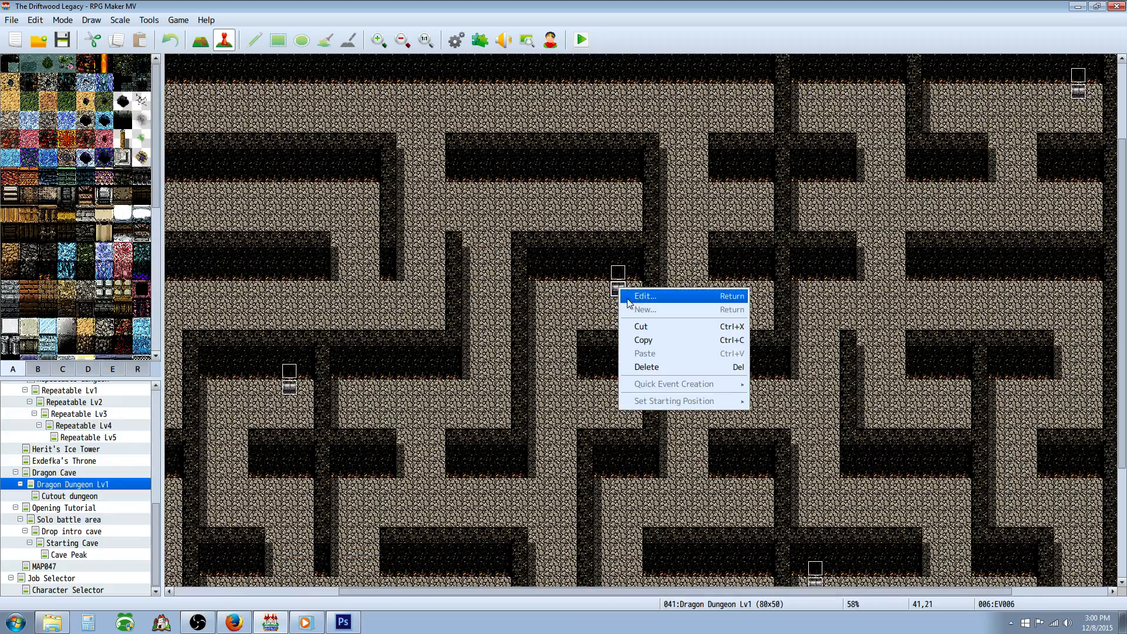
pyautogui.click(628, 299)
pyautogui.click(546, 279)
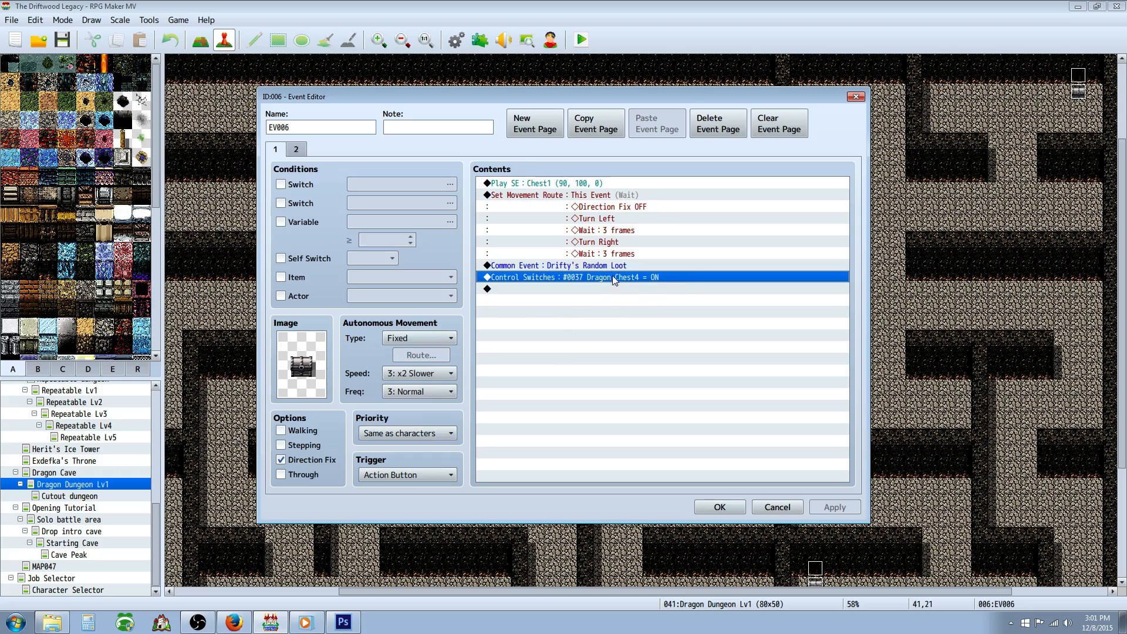
pyautogui.click(550, 267)
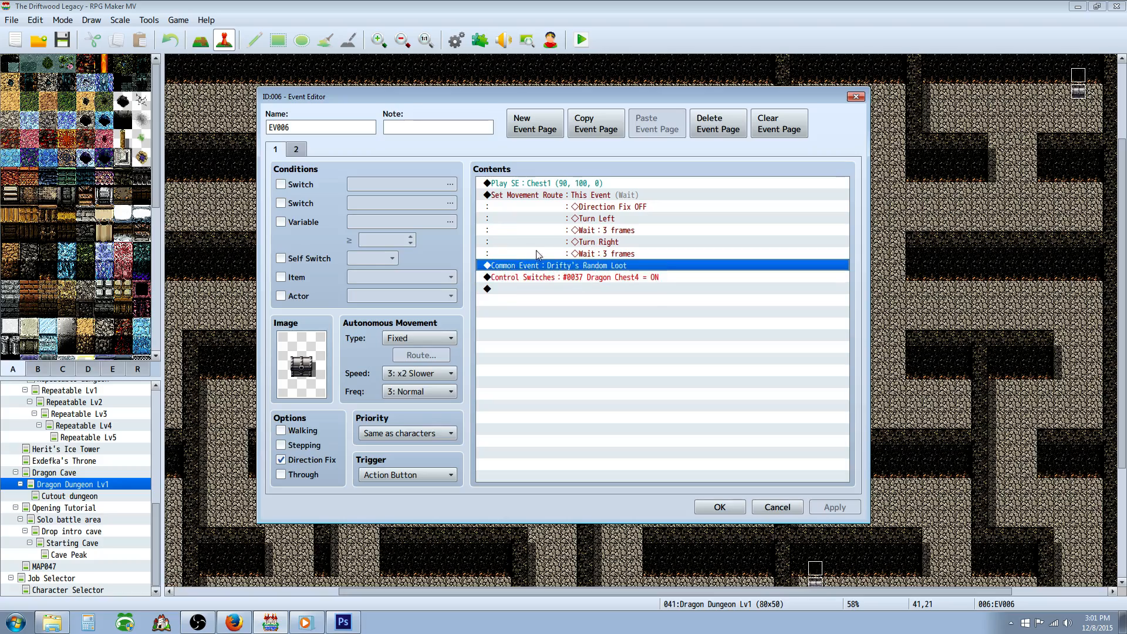
pyautogui.click(728, 509)
pyautogui.scroll(-5, 854, 449)
pyautogui.scroll(-2, 855, 446)
pyautogui.keyDown('shift'); pyautogui.hscroll(5, 854, 446); pyautogui.keyUp('shift')
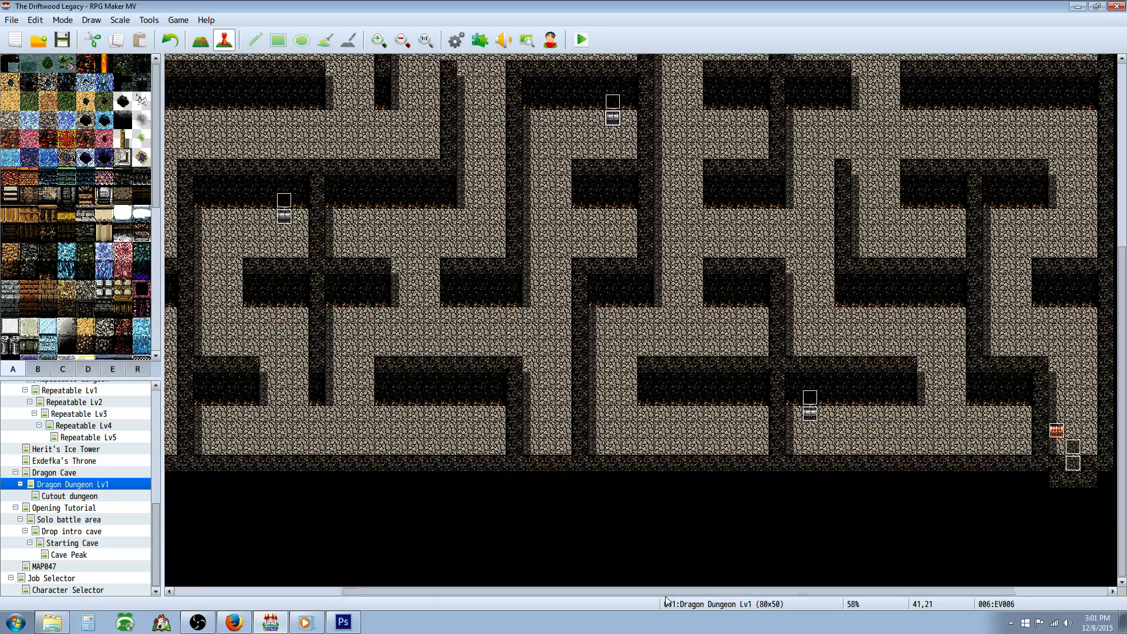
# Open event EV017 at the temple entrance in the Dragon Cave map and examine its chest-reset offer message and choices.
pyautogui.click(92, 475)
pyautogui.scroll(4, 343, 275)
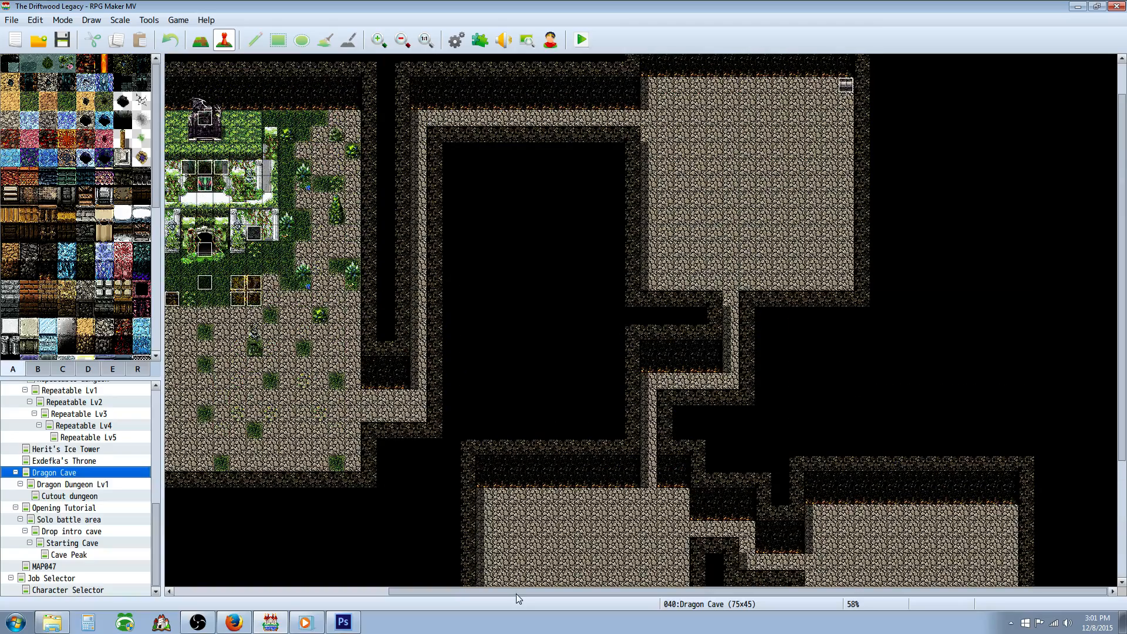
pyautogui.moveTo(516, 594); pyautogui.dragTo(367, 591)
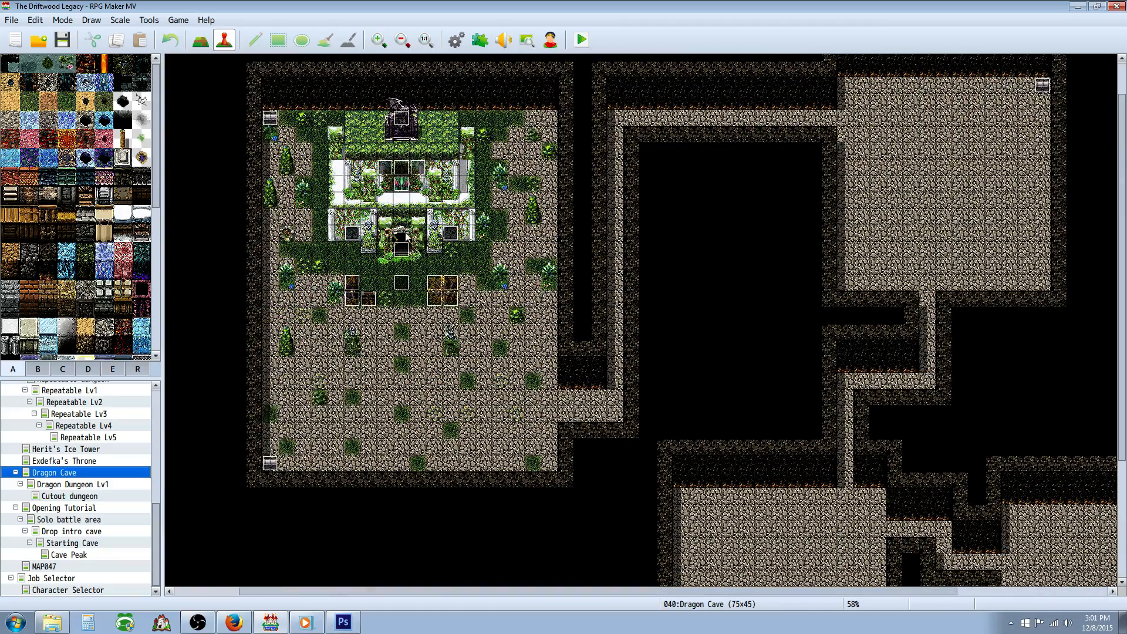
pyautogui.rightClick(404, 251)
pyautogui.click(428, 259)
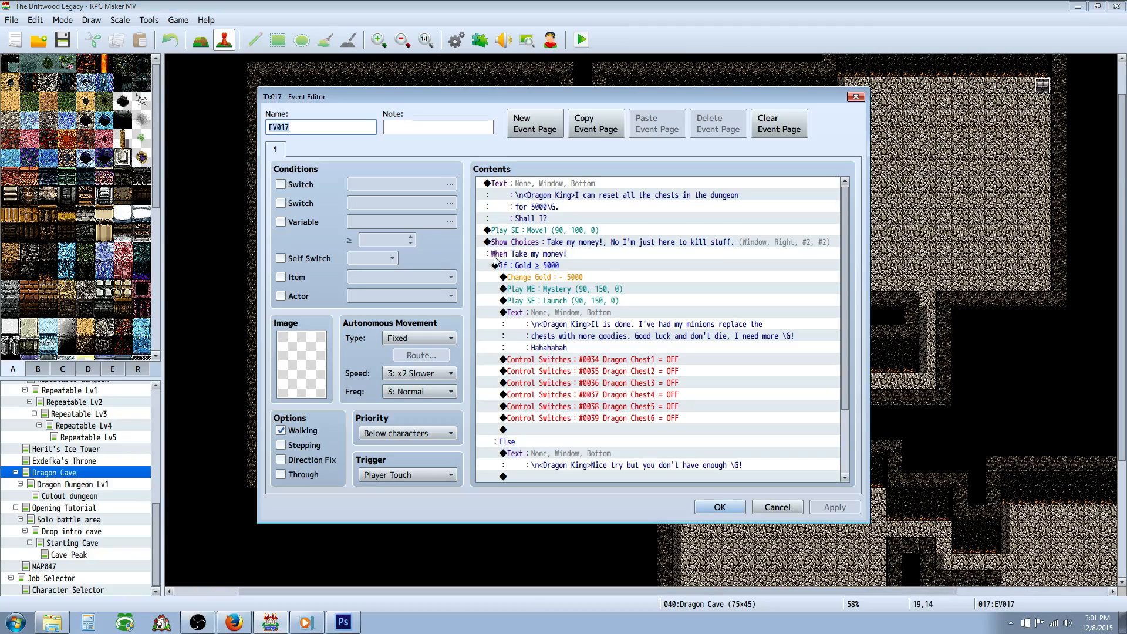
pyautogui.click(530, 194)
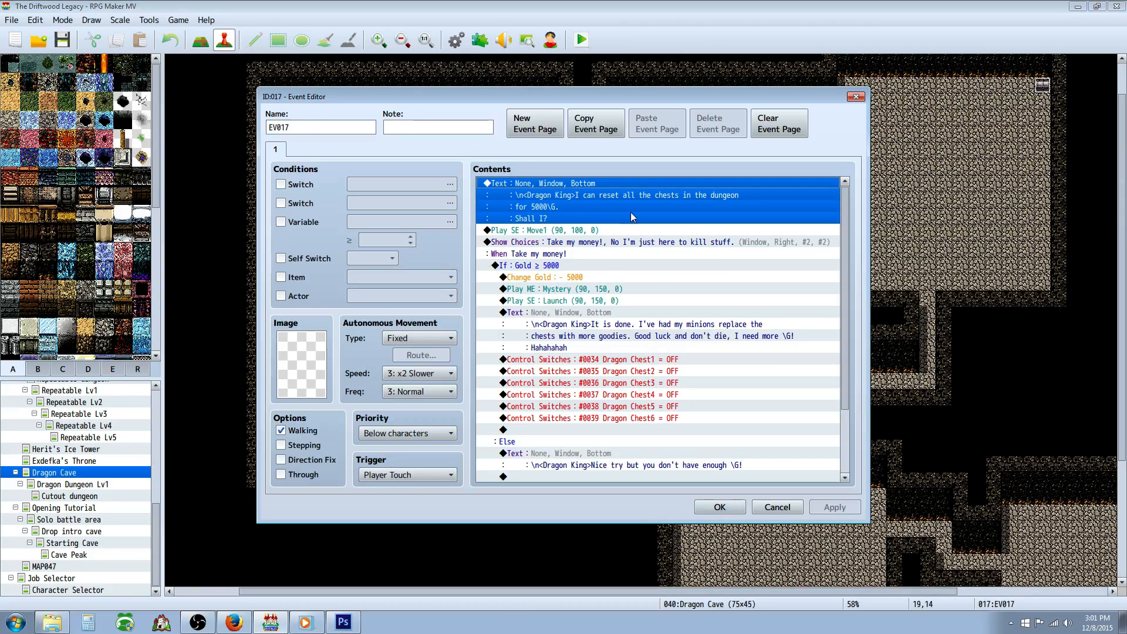
pyautogui.keyDown('ctrl'); pyautogui.click(552, 195); pyautogui.keyUp('ctrl')
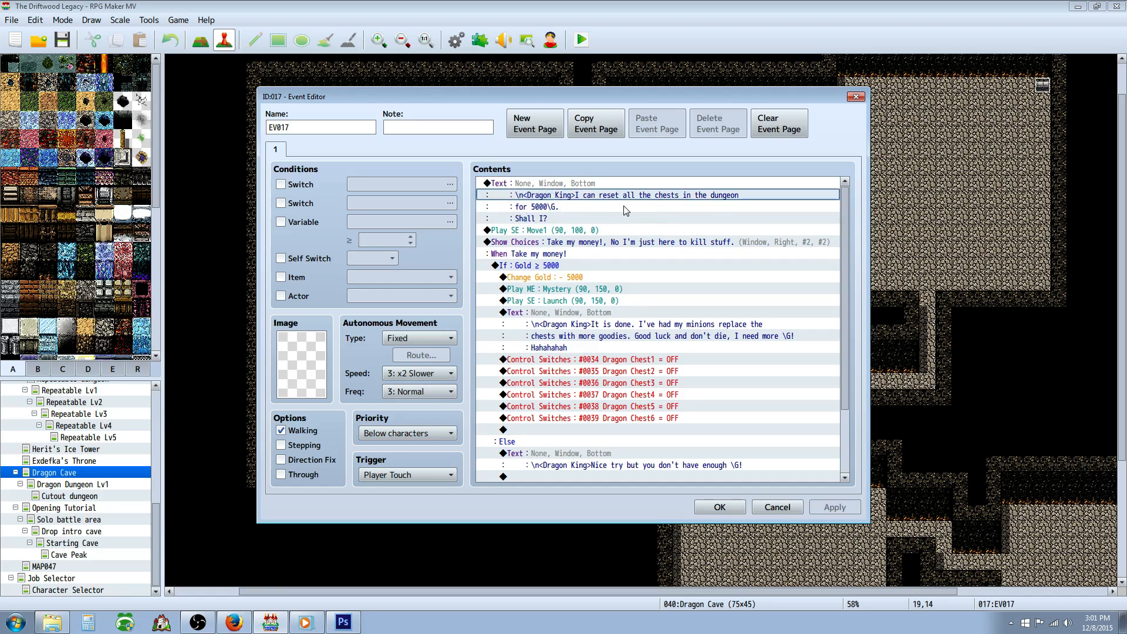
pyautogui.click(555, 208)
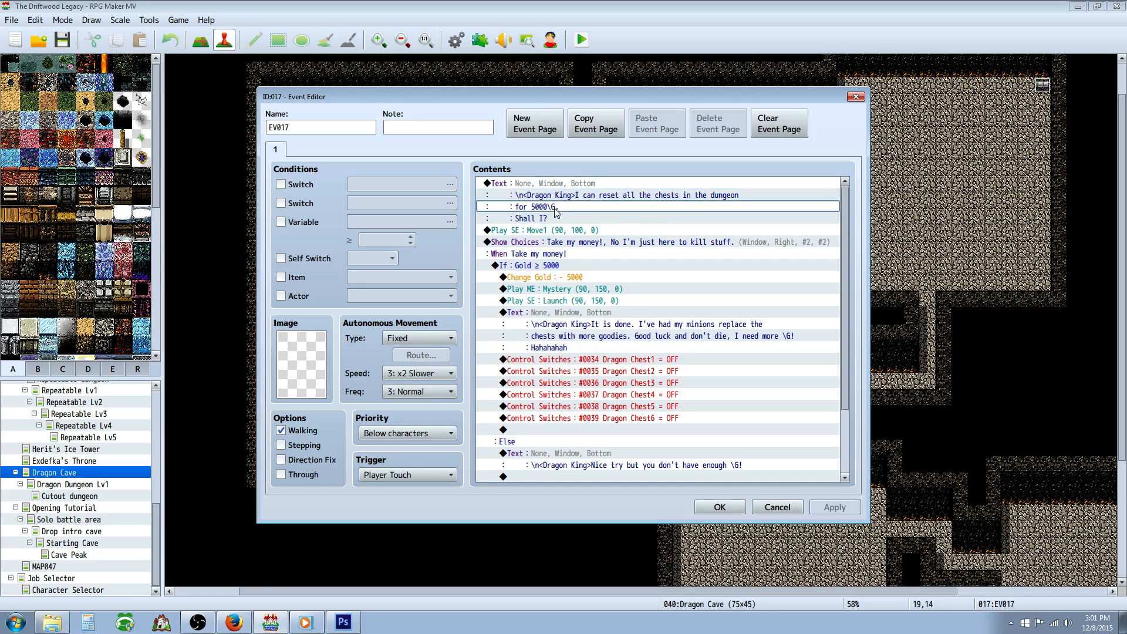
pyautogui.click(606, 240)
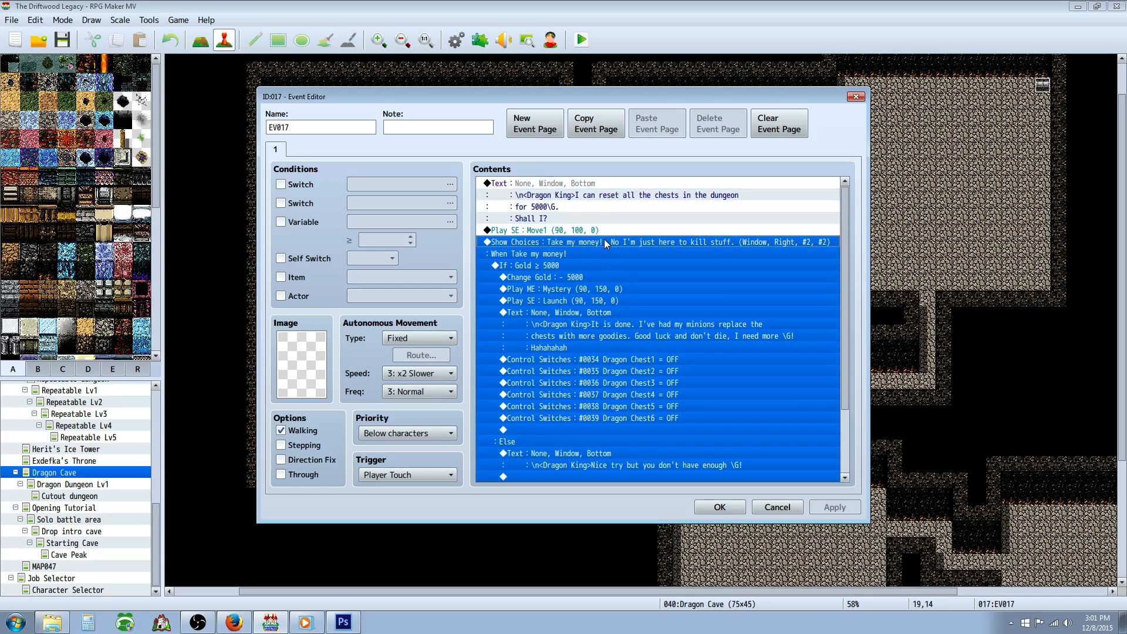
pyautogui.click(591, 242)
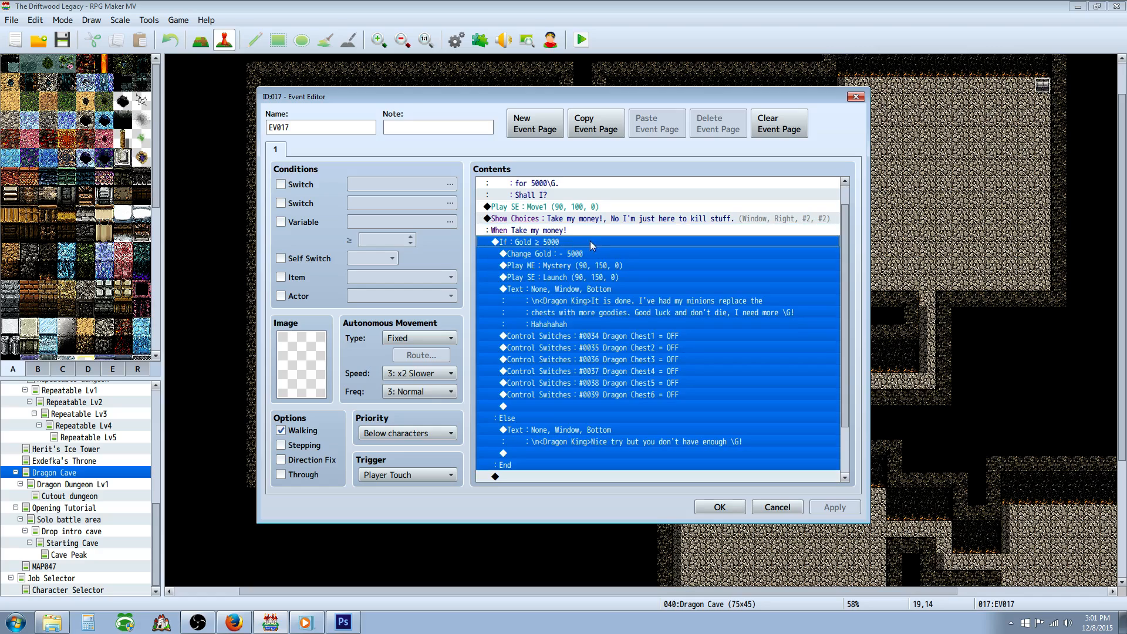
# Examine the gold deduction, sound effects and Dragon King message inside the branch that requires at least 5000 gold.
pyautogui.scroll(-1, 561, 248)
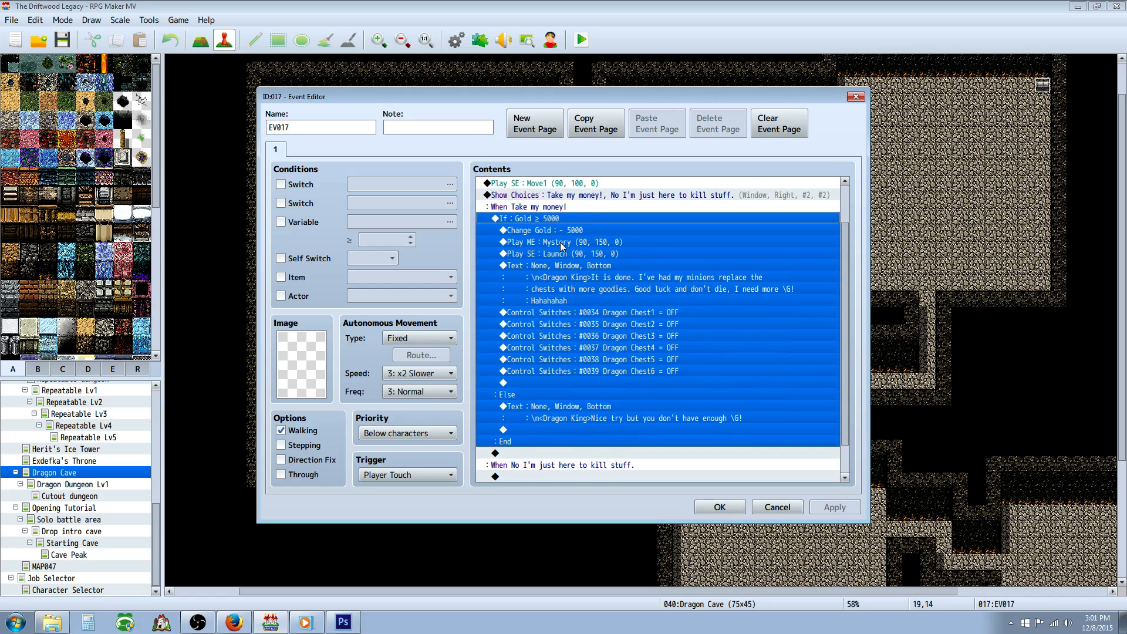
pyautogui.click(565, 232)
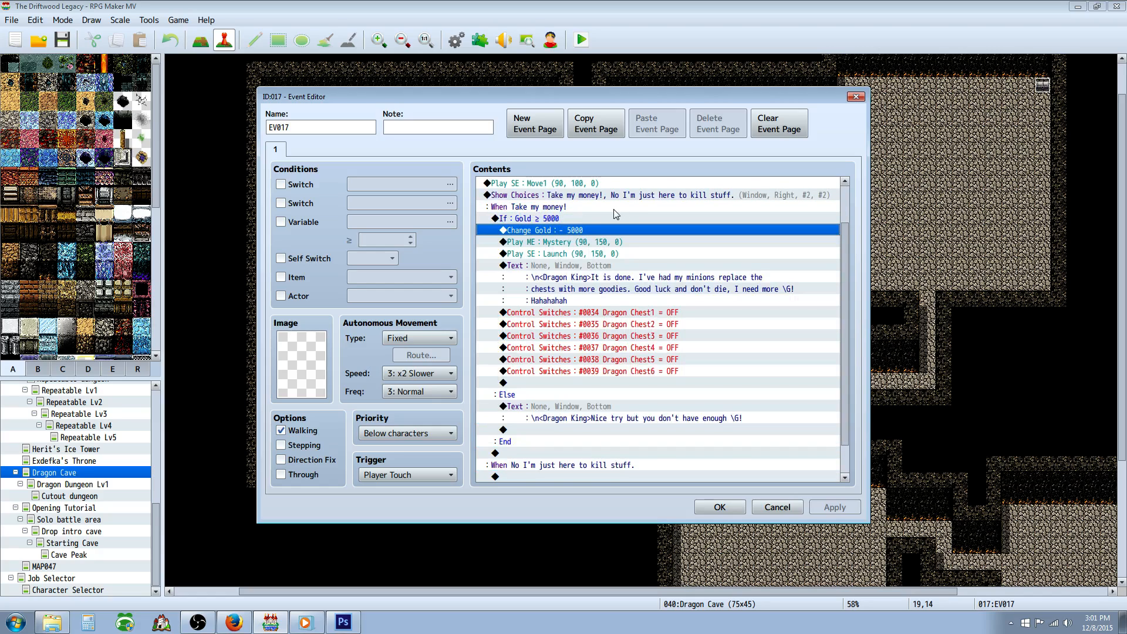
pyautogui.click(563, 255)
pyautogui.click(582, 243)
pyautogui.click(577, 255)
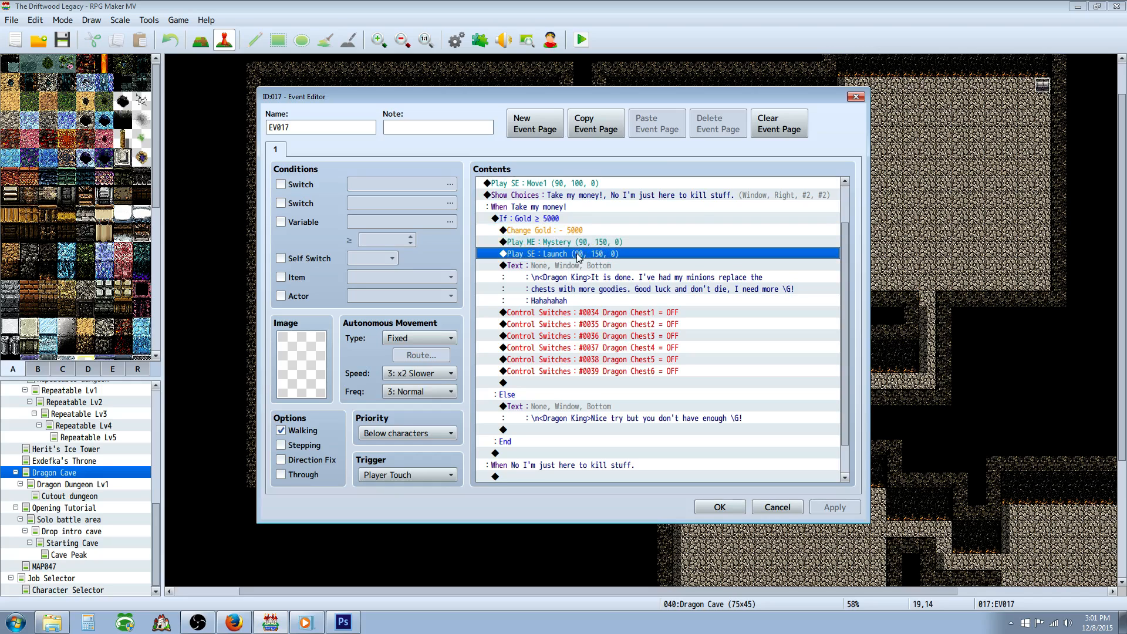
pyautogui.click(569, 279)
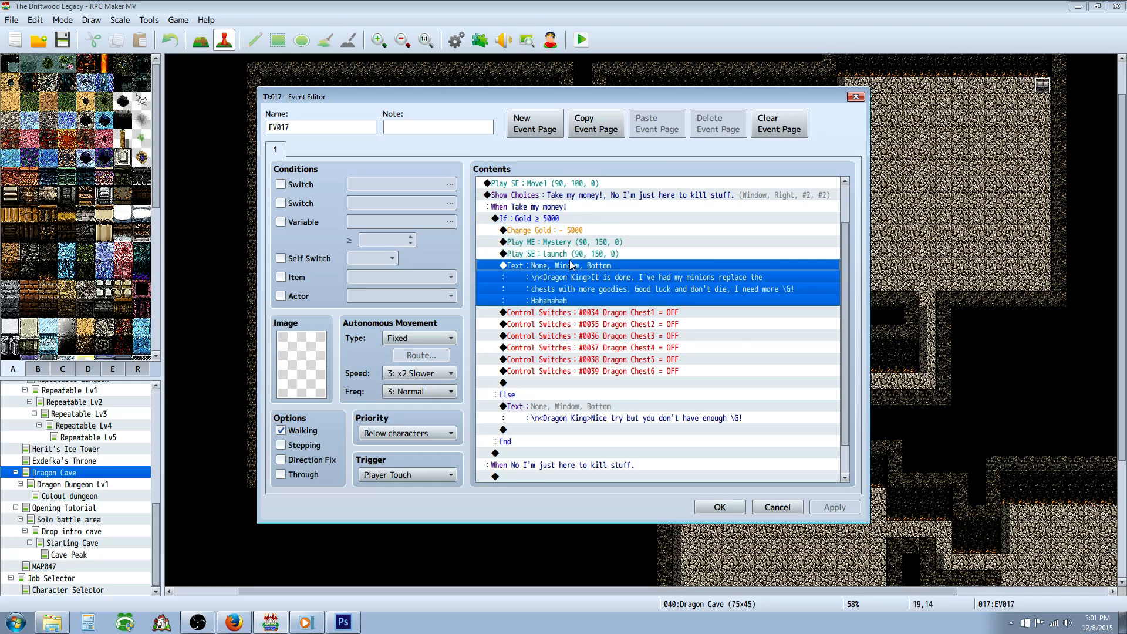
pyautogui.scroll(-1, 572, 272)
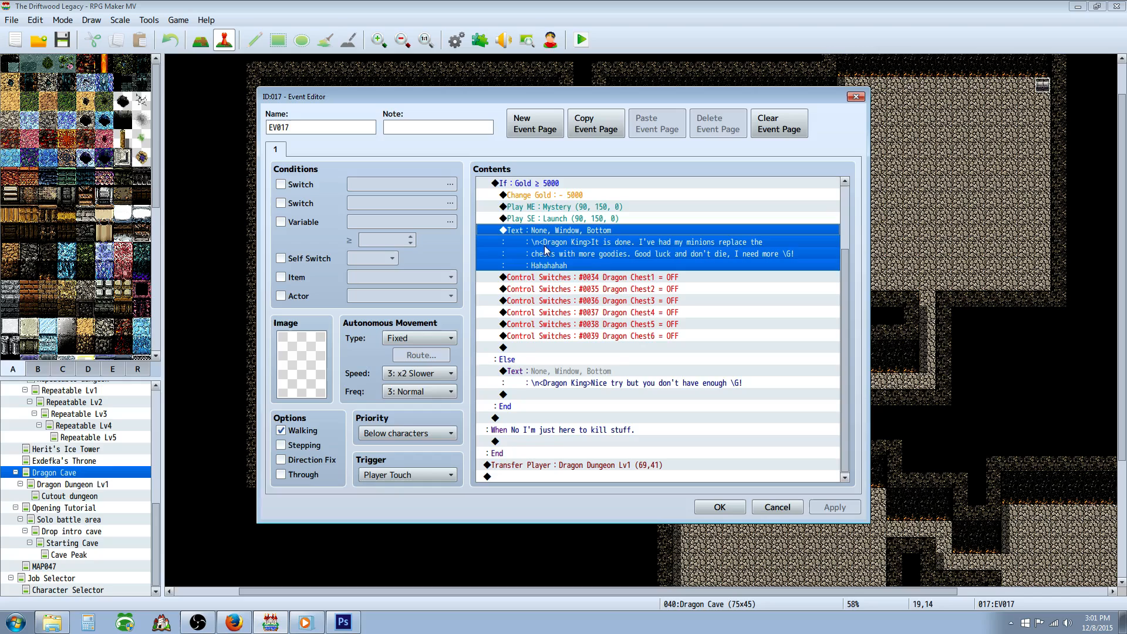
# Examine the switch commands that turn off Dragon Chest1 through Dragon Chest6 in the paid branch.
pyautogui.click(585, 278)
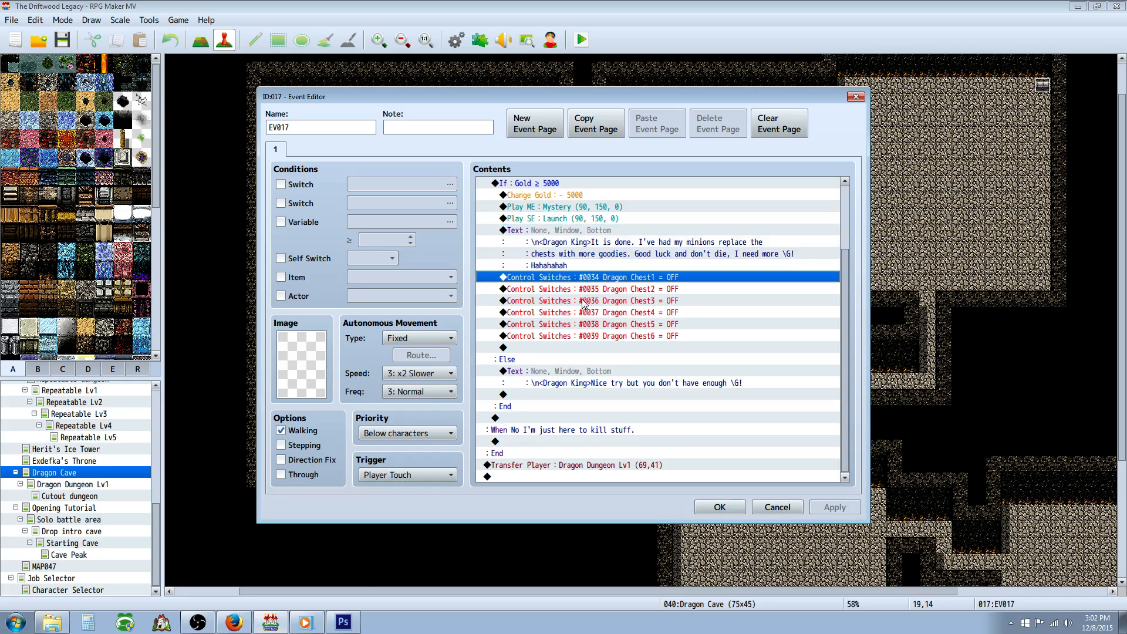
pyautogui.click(579, 336)
pyautogui.click(587, 288)
pyautogui.click(584, 313)
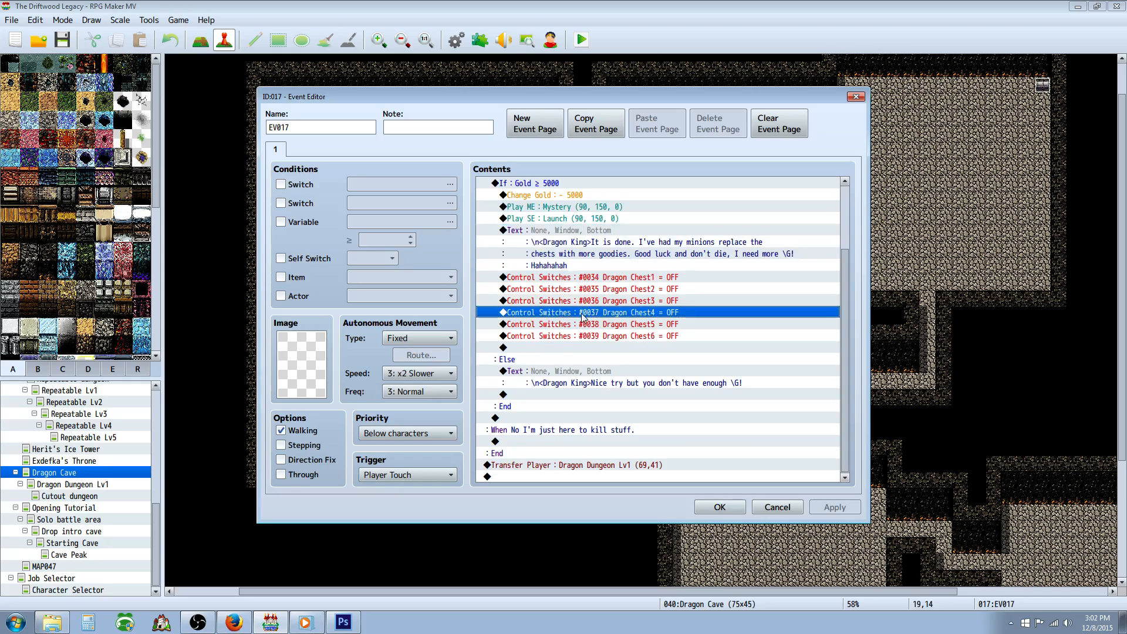
pyautogui.click(581, 336)
pyautogui.click(580, 327)
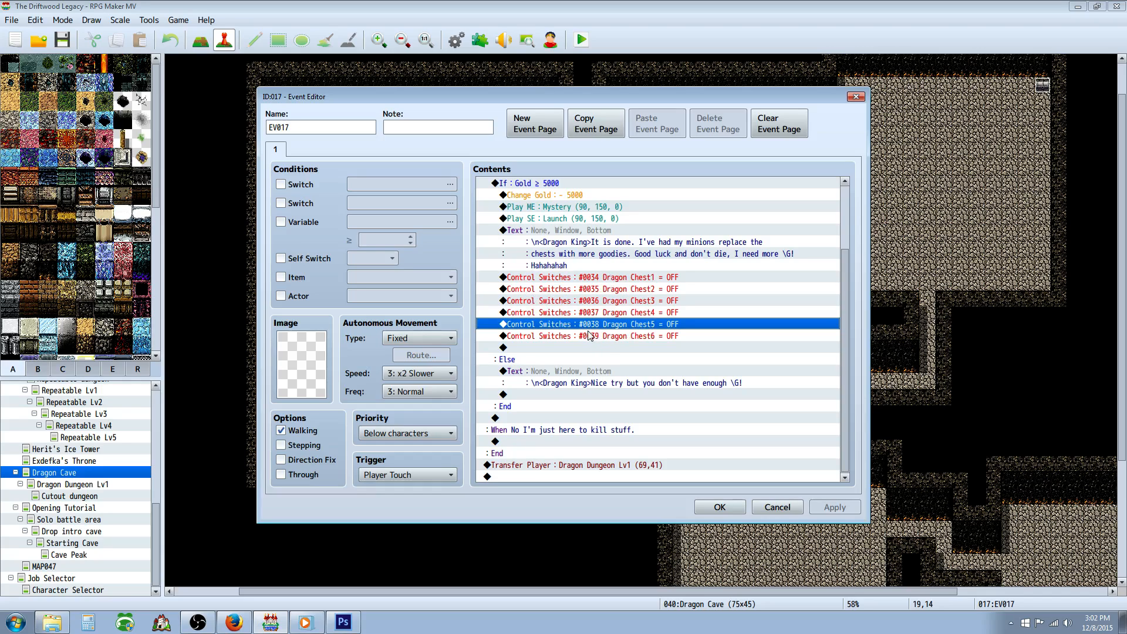
# Examine the Else message for insufficient gold and review the whole gold-check branch from start to end.
pyautogui.click(564, 383)
pyautogui.click(573, 371)
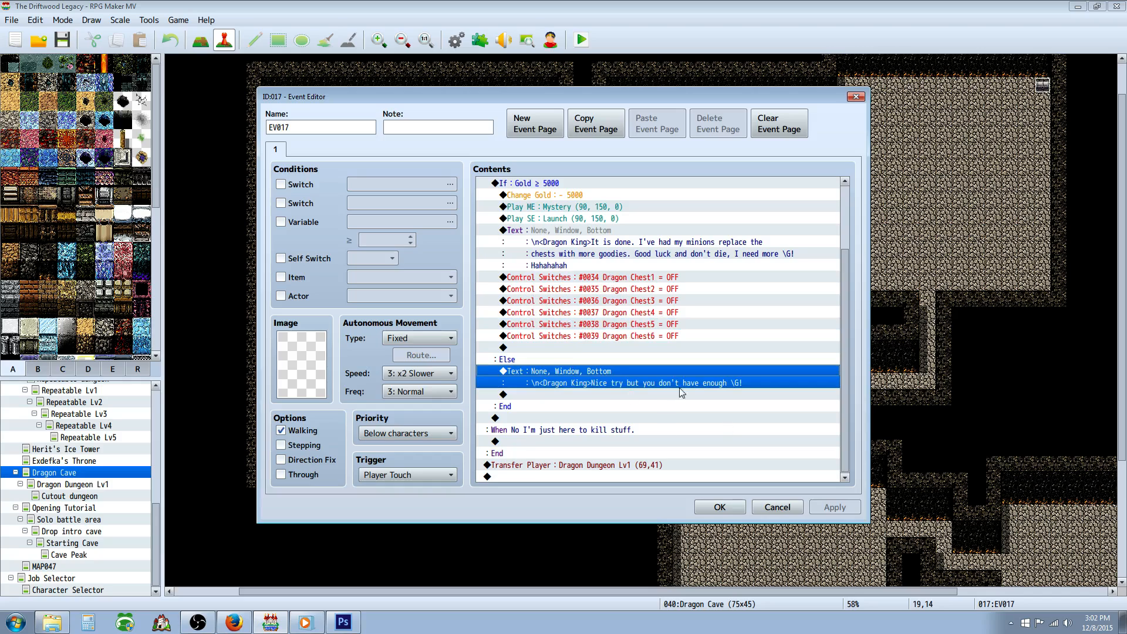
pyautogui.click(566, 185)
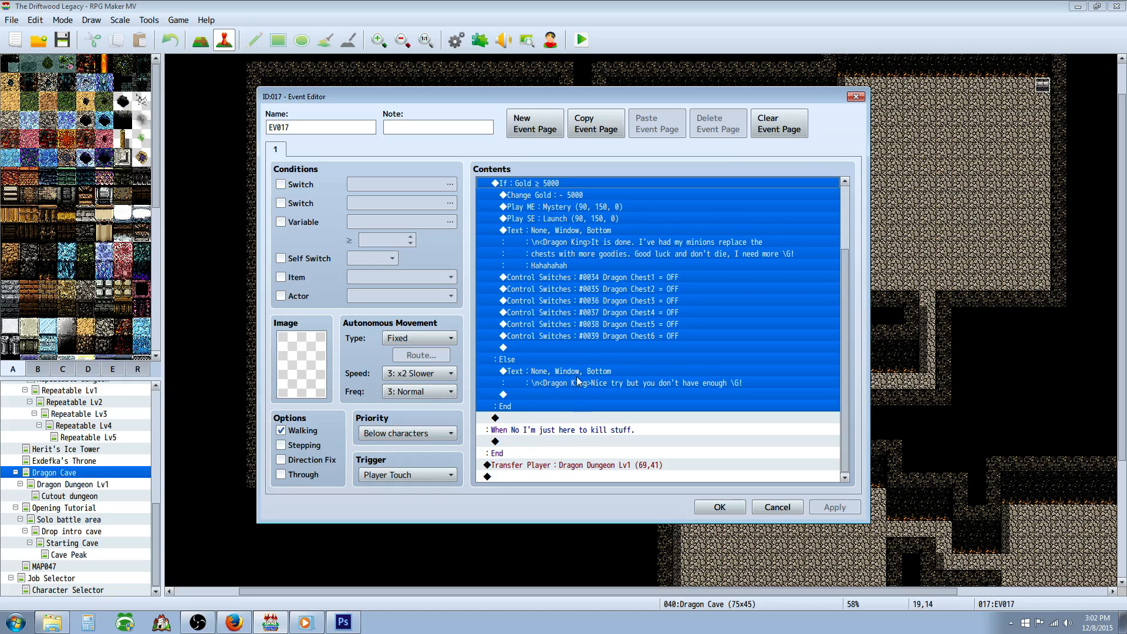
pyautogui.click(562, 406)
pyautogui.scroll(2, 576, 371)
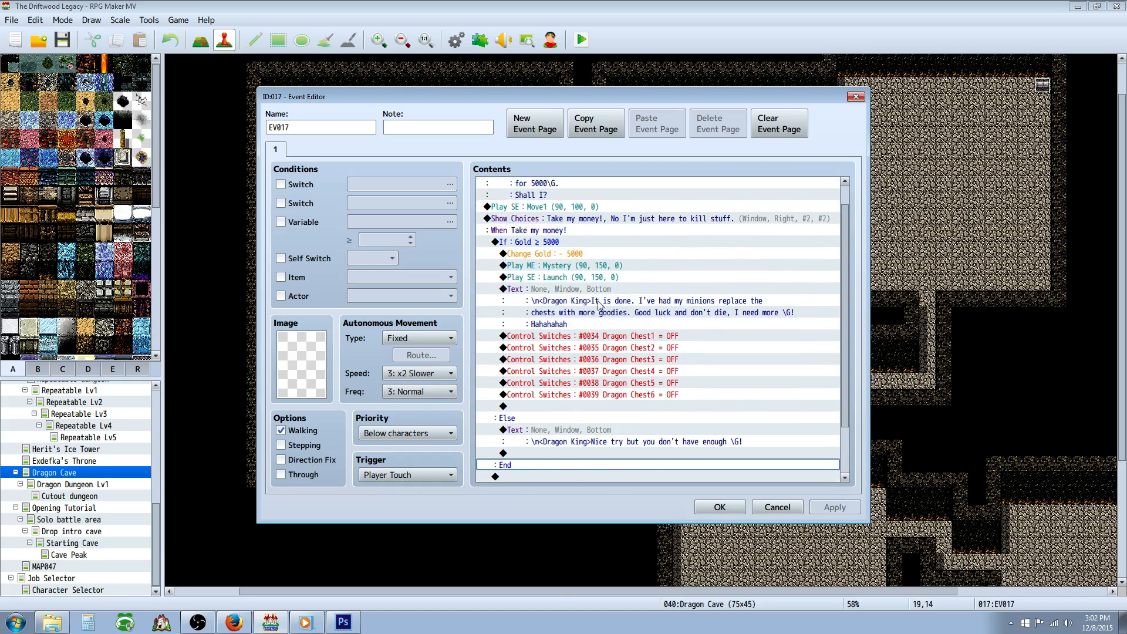
pyautogui.scroll(-2, 599, 304)
pyautogui.scroll(2, 595, 329)
pyautogui.scroll(-2, 595, 338)
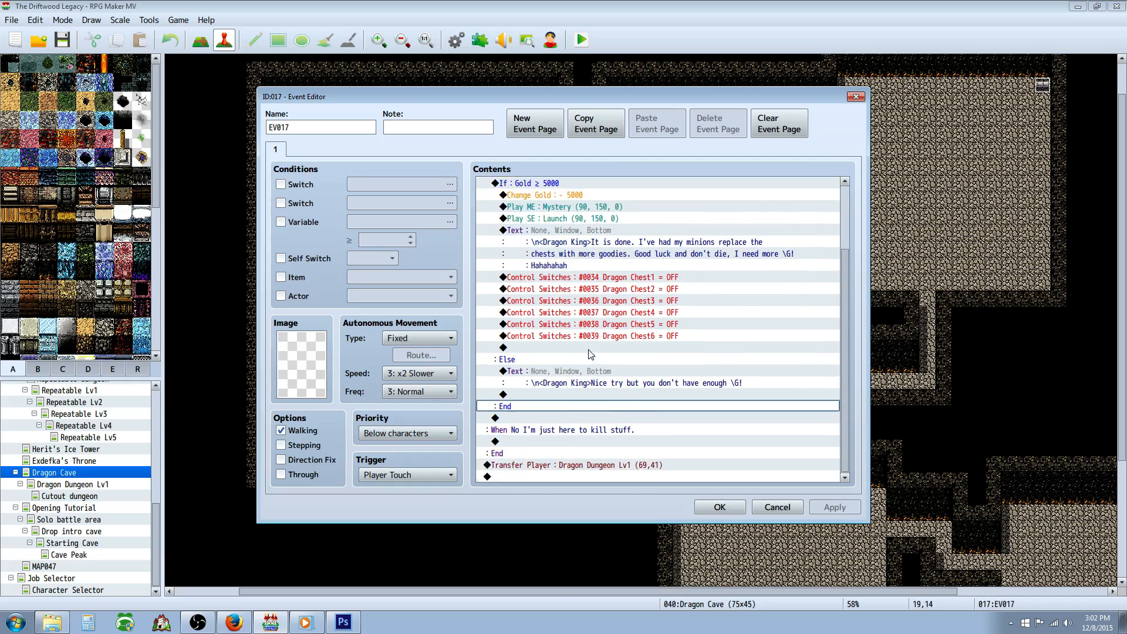
# Examine the "No I'm just here to kill stuff" branch and the Transfer Player command to Dragon Dungeon Lv1 in EV017, and close the event.
pyautogui.click(565, 430)
pyautogui.click(560, 442)
pyautogui.click(548, 429)
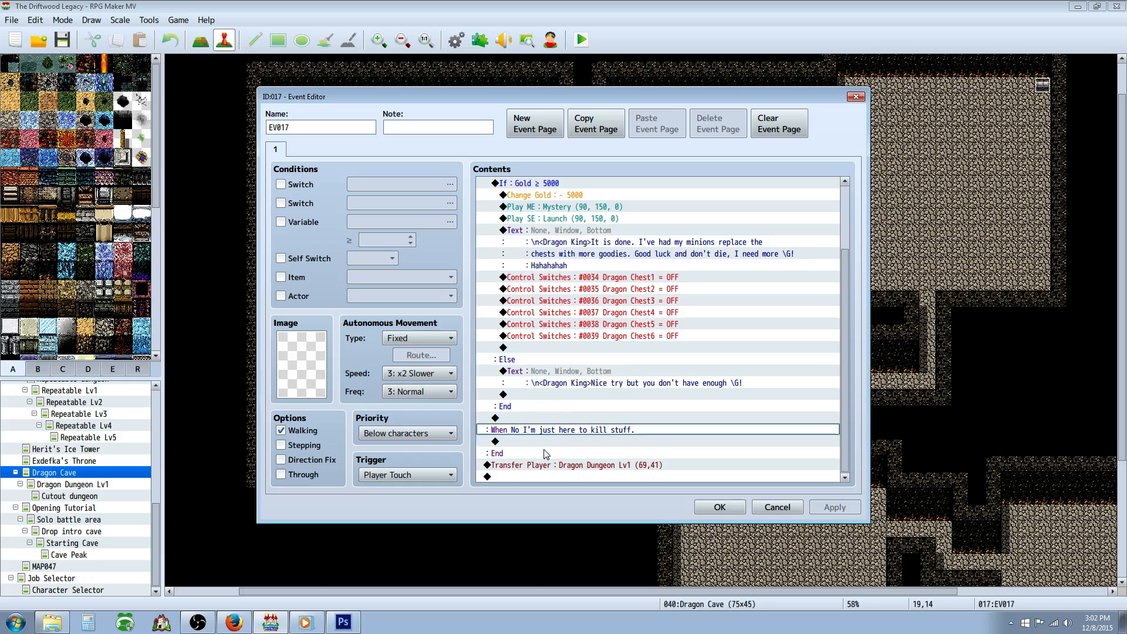
pyautogui.click(551, 443)
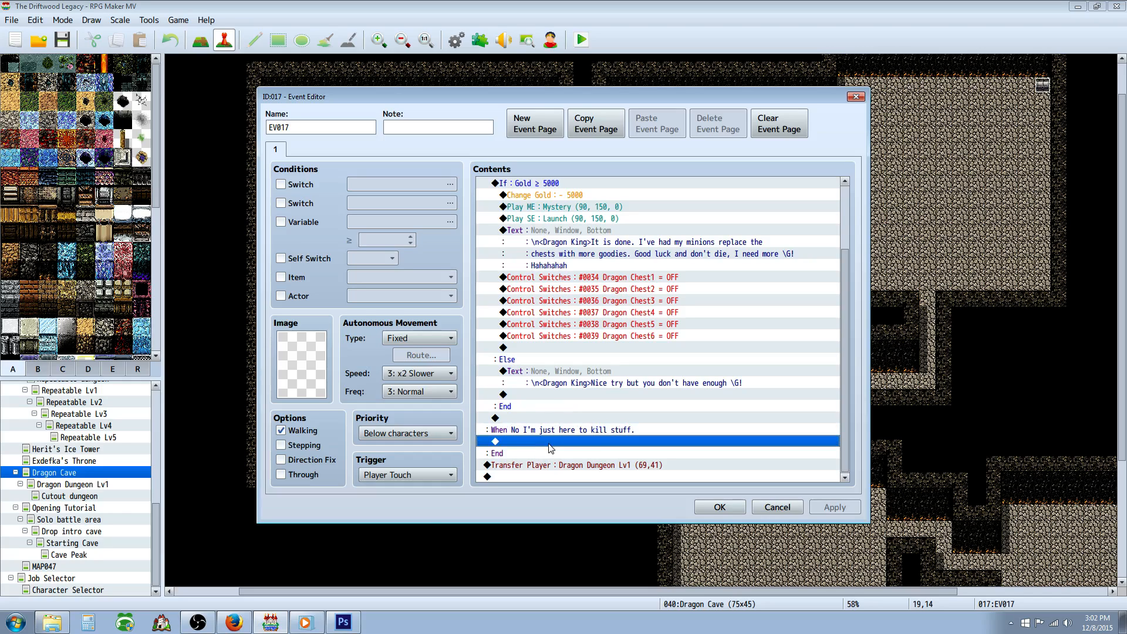
pyautogui.click(590, 465)
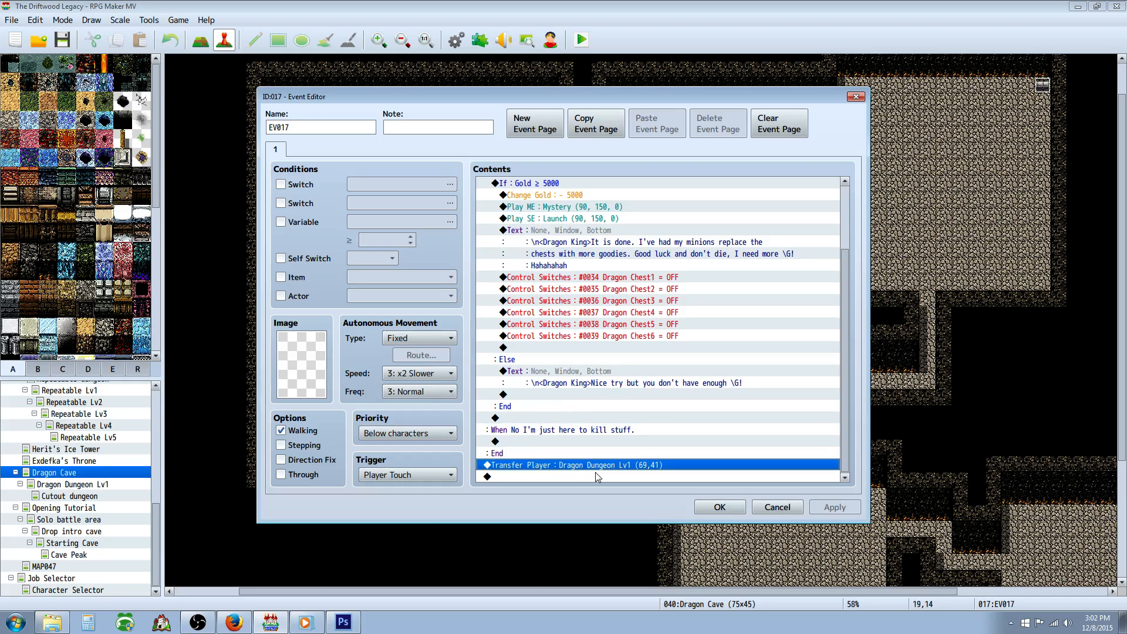
pyautogui.click(718, 508)
# Open the exit event EV007 on the Dragon Dungeon Lv1 map, examine its sound effect and transfer to Dragon Cave, and close it.
pyautogui.click(72, 484)
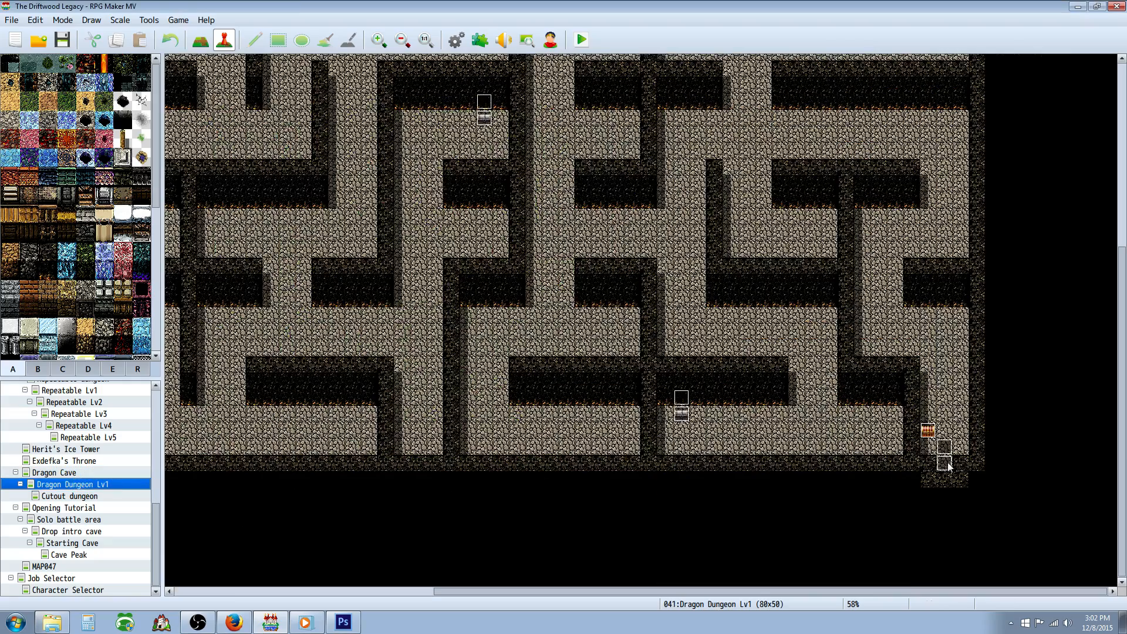
pyautogui.rightClick(937, 457)
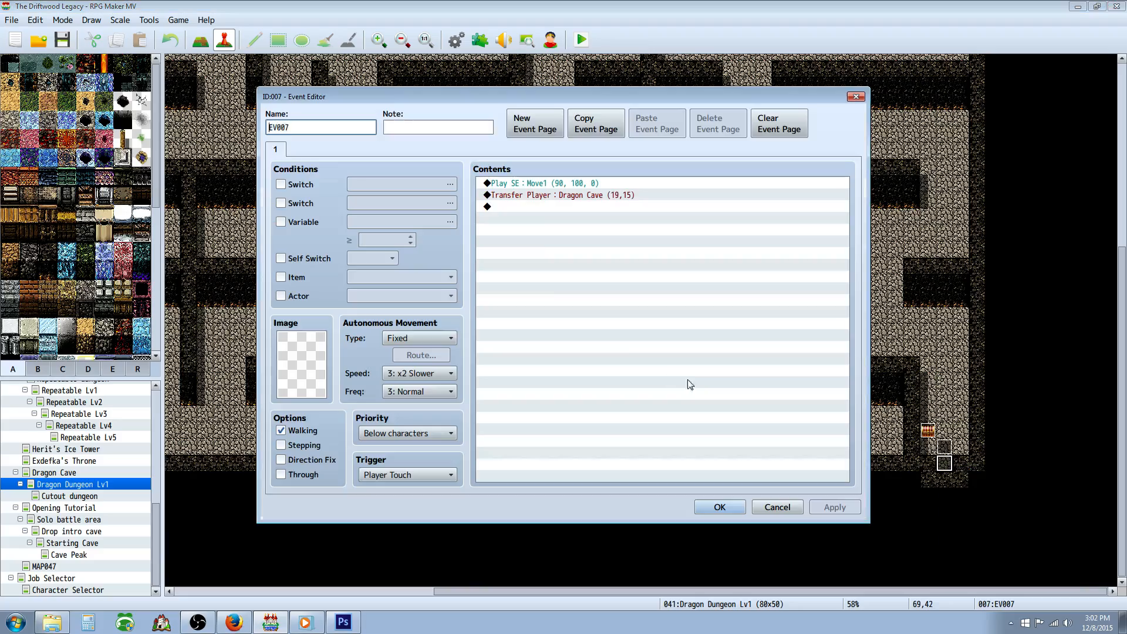
pyautogui.click(963, 471)
pyautogui.click(720, 507)
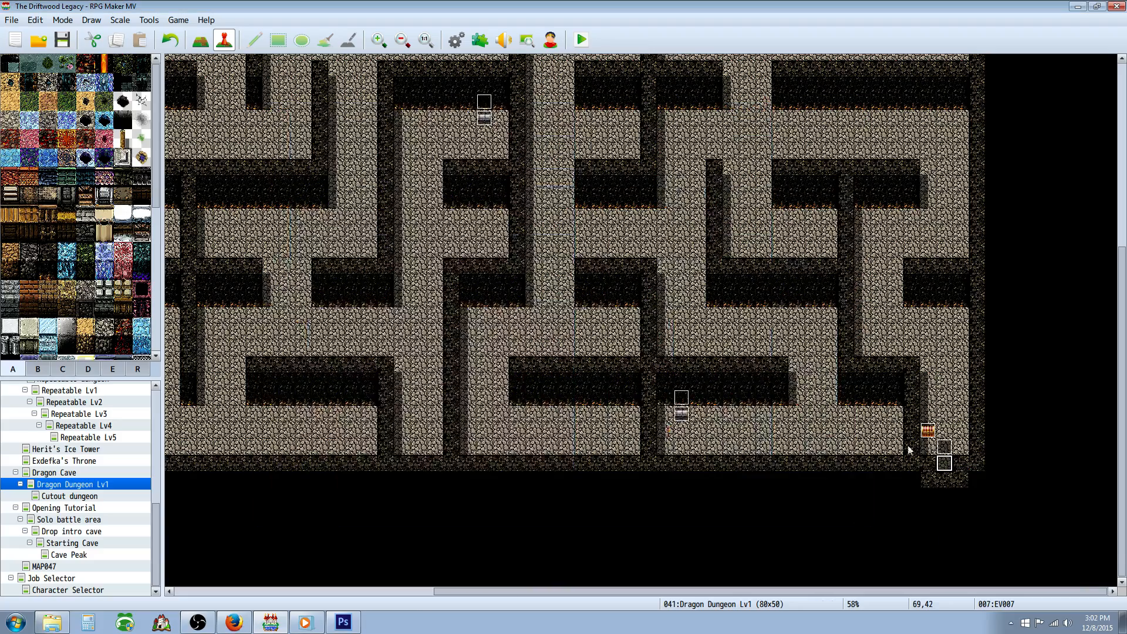
# Survey the Dragon Dungeon Lv1 maze across its full height and width, examining the chest locations.
pyautogui.scroll(3, 924, 477)
pyautogui.scroll(6, 926, 467)
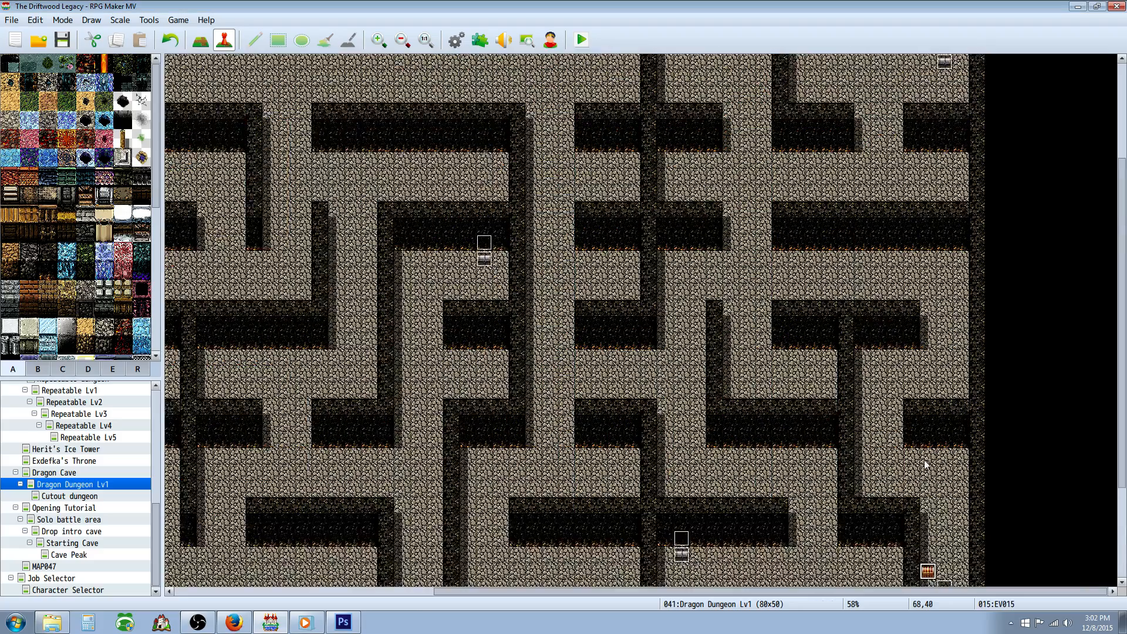
pyautogui.scroll(5, 939, 533)
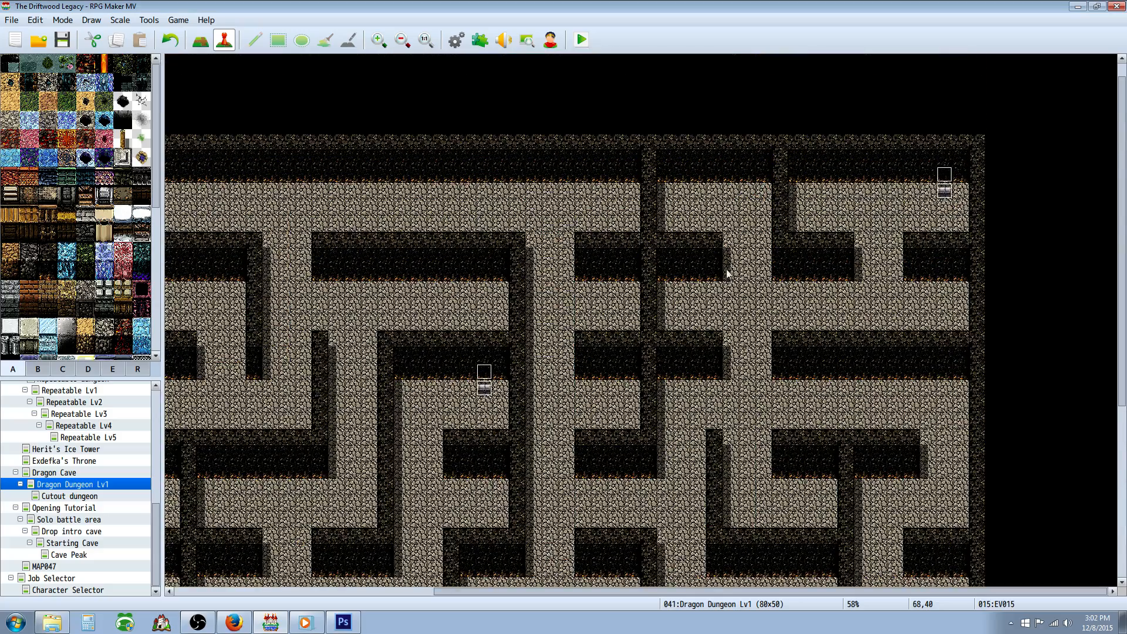
pyautogui.scroll(-2, 728, 269)
pyautogui.scroll(-5, 360, 322)
pyautogui.moveTo(665, 592); pyautogui.dragTo(440, 576)
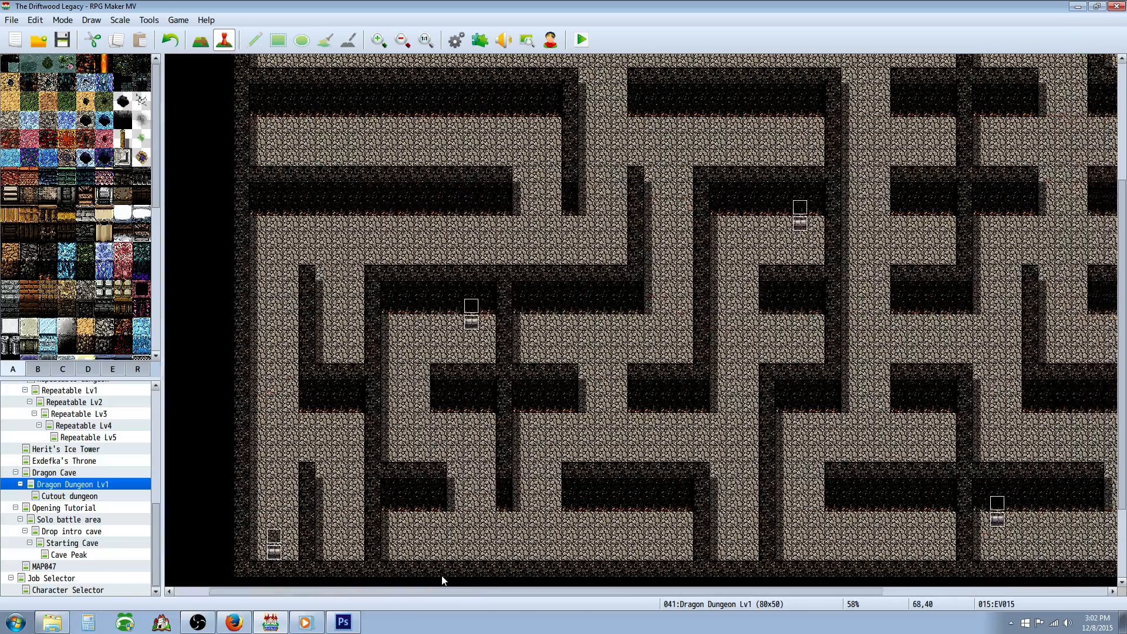
pyautogui.moveTo(587, 591); pyautogui.dragTo(813, 591)
# Look over the Cutout dungeon map and the temple area of the Dragon Cave map, and save the project.
pyautogui.click(89, 496)
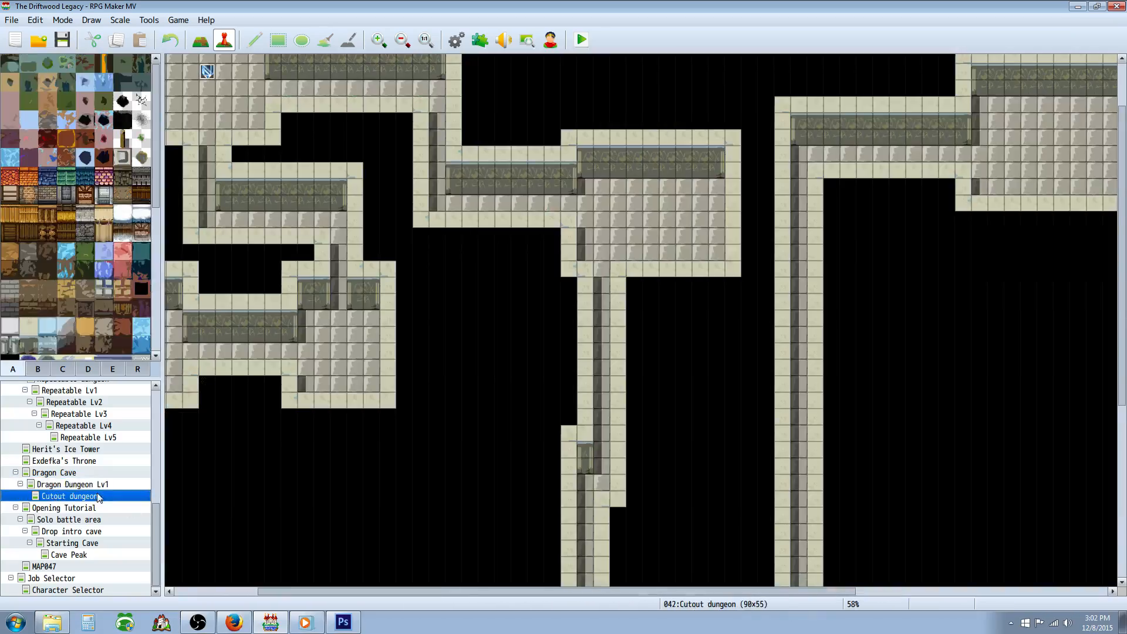
pyautogui.click(72, 484)
pyautogui.click(74, 473)
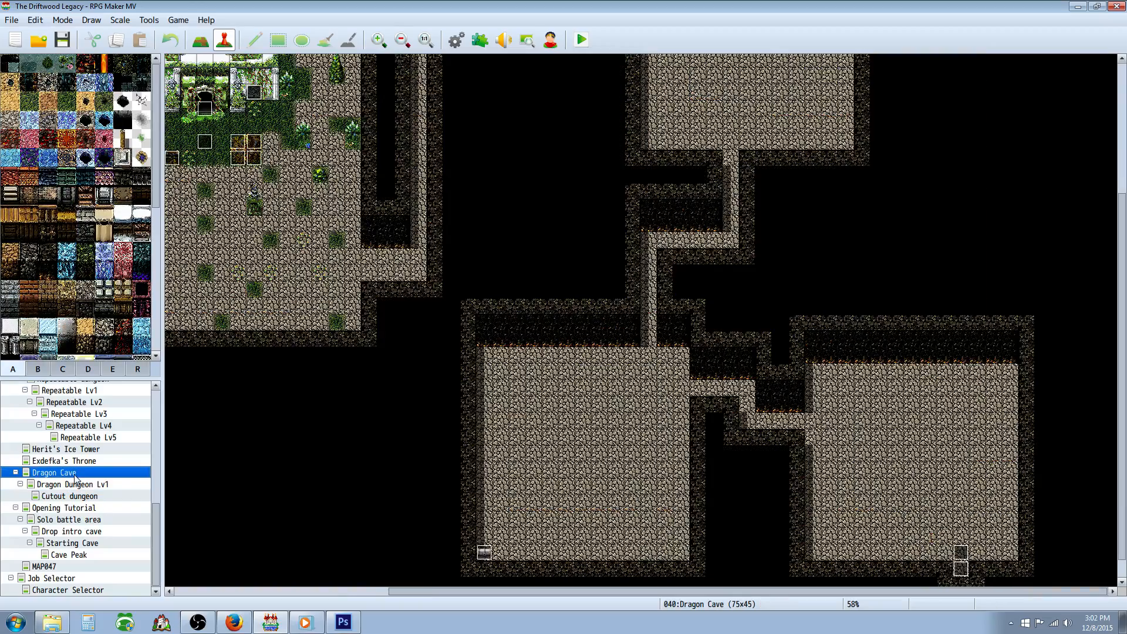
pyautogui.scroll(2, 205, 194)
pyautogui.scroll(2, 205, 188)
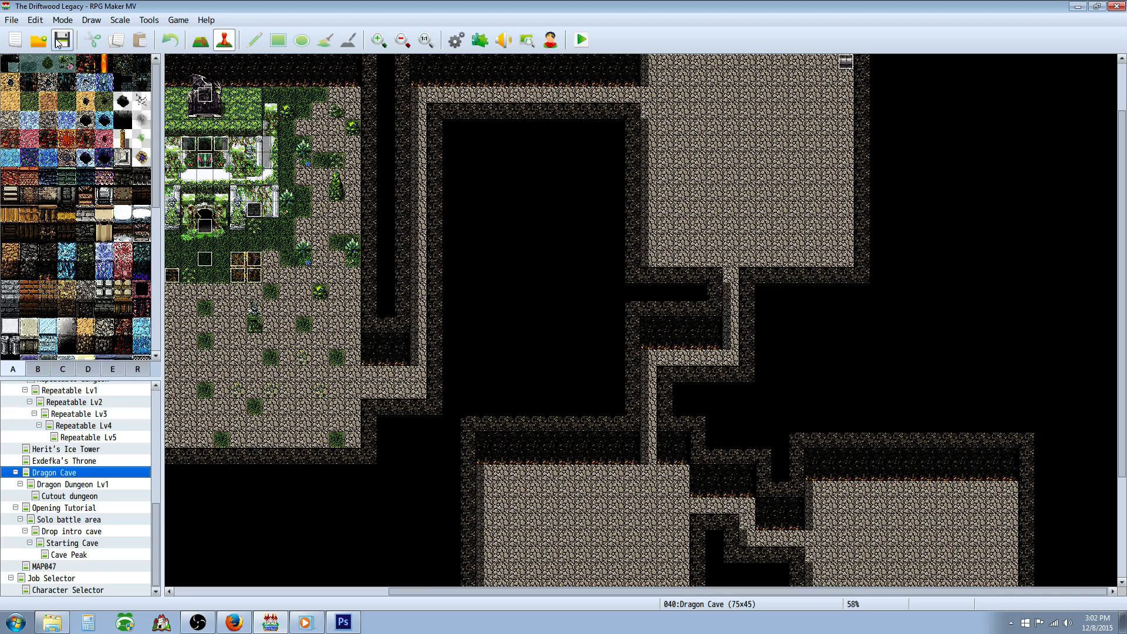
pyautogui.moveTo(493, 591); pyautogui.dragTo(369, 587)
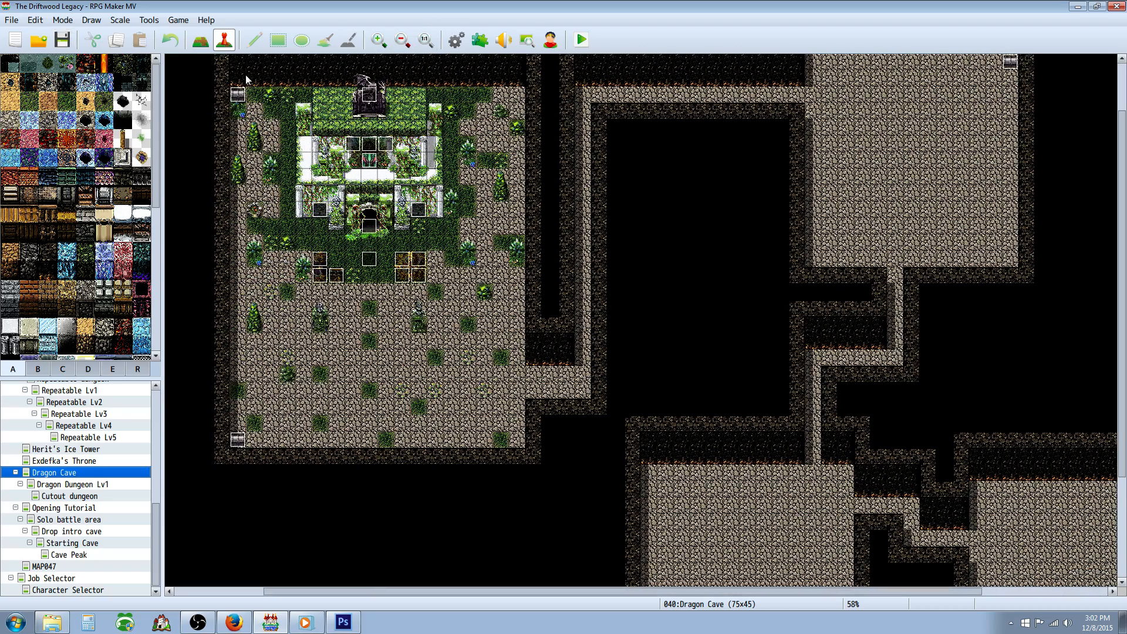
pyautogui.click(62, 43)
# Open the map properties of Dragon Dungeon Lv1, examine the encounter list with its troops and weights, and close the properties.
pyautogui.click(71, 484)
pyautogui.rightClick(70, 486)
pyautogui.click(95, 496)
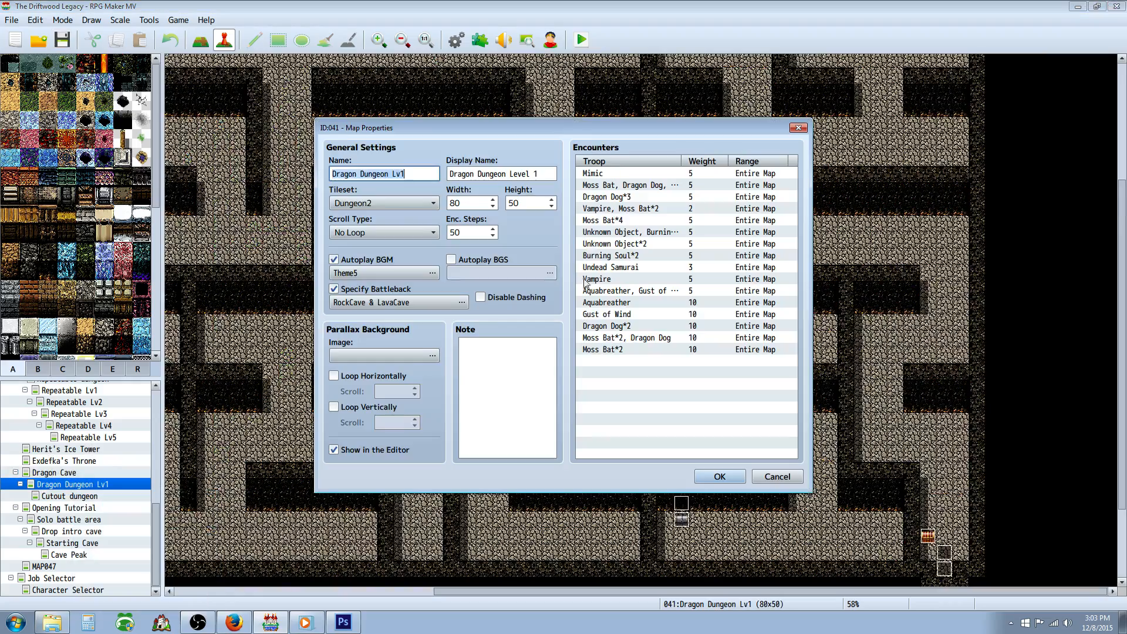
pyautogui.click(625, 185)
pyautogui.press('Down')
pyautogui.press('Down')
pyautogui.press('Down')
pyautogui.press('Down')
pyautogui.press('Down')
pyautogui.press('Down')
pyautogui.press('Down')
pyautogui.press('Down')
pyautogui.press('Down')
pyautogui.press('Down')
pyautogui.press('Down')
pyautogui.press('Down')
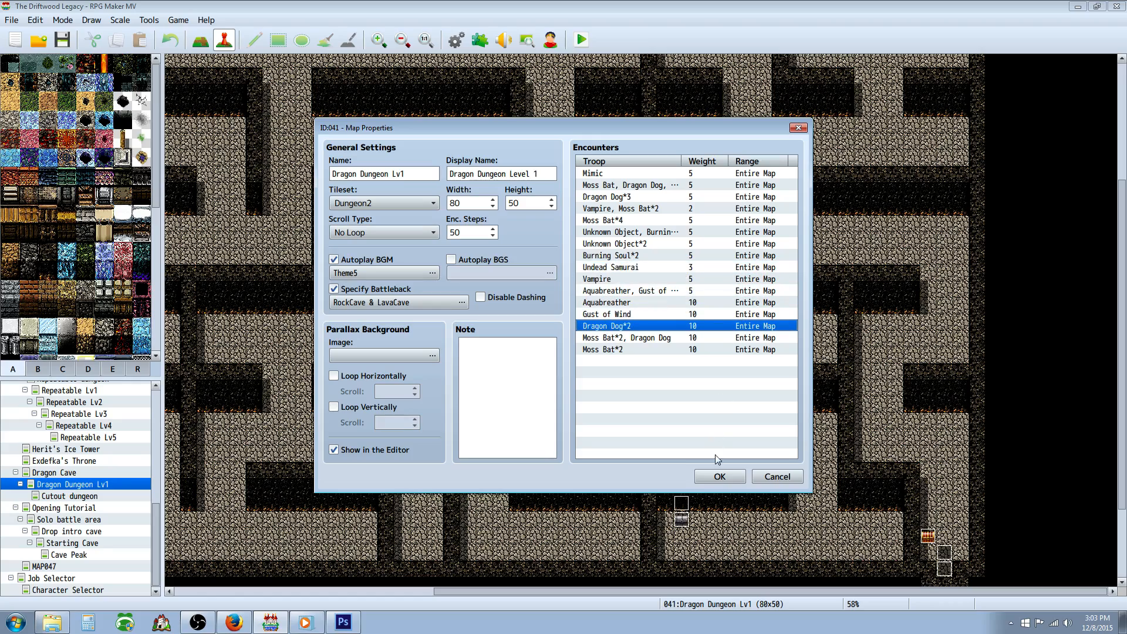
pyautogui.click(720, 477)
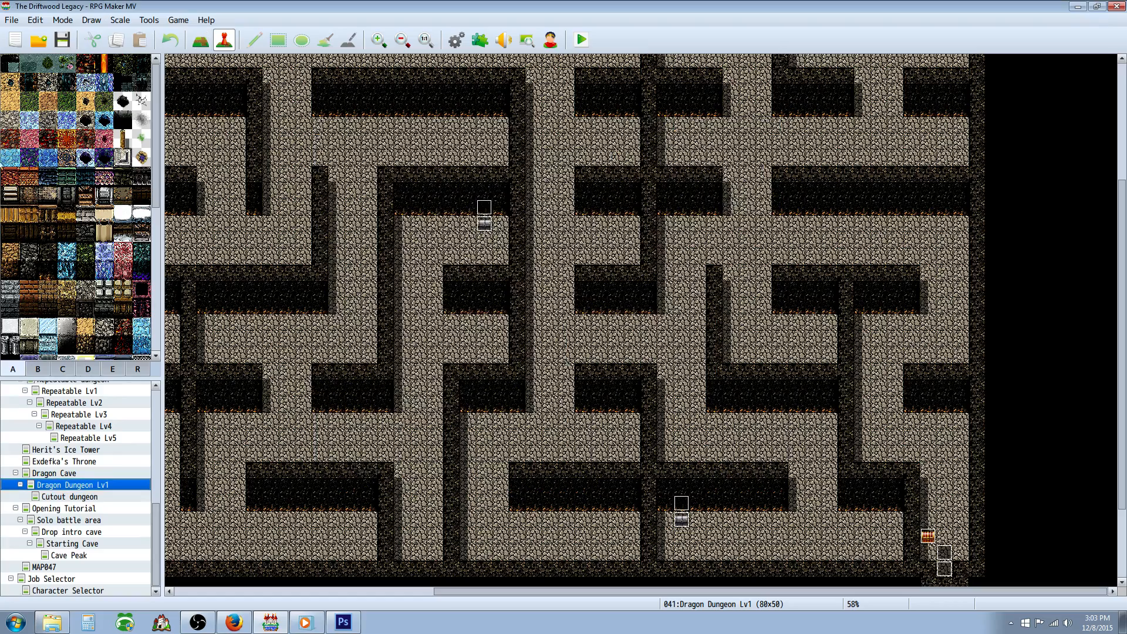
# Save the project with the Dragon Dungeon Lv1 map open.
pyautogui.click(65, 44)
pyautogui.click(63, 40)
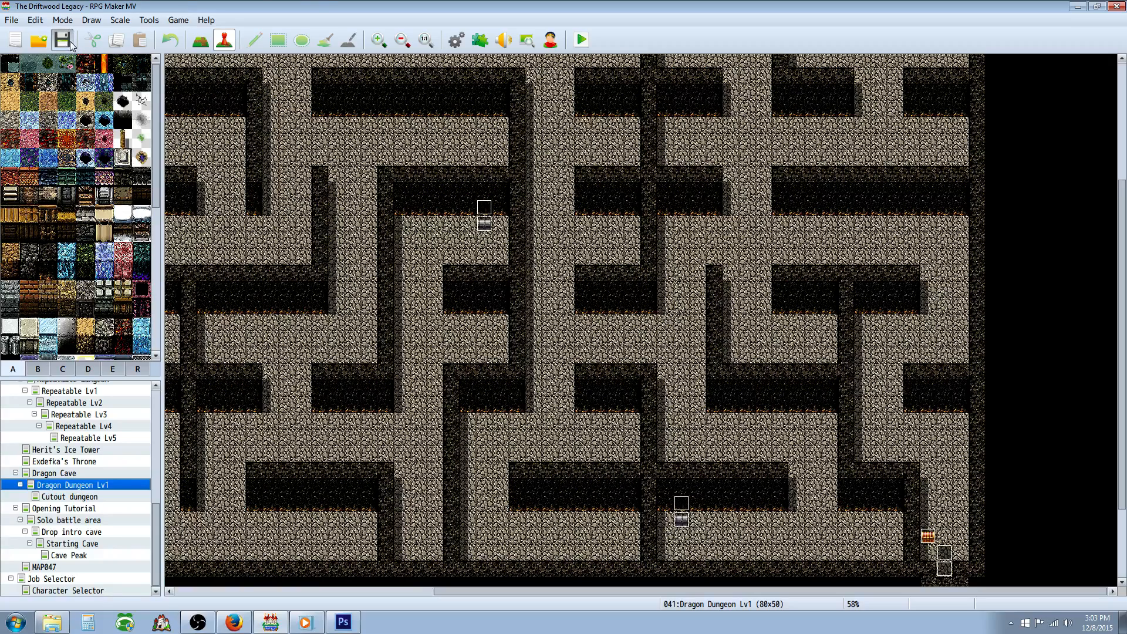